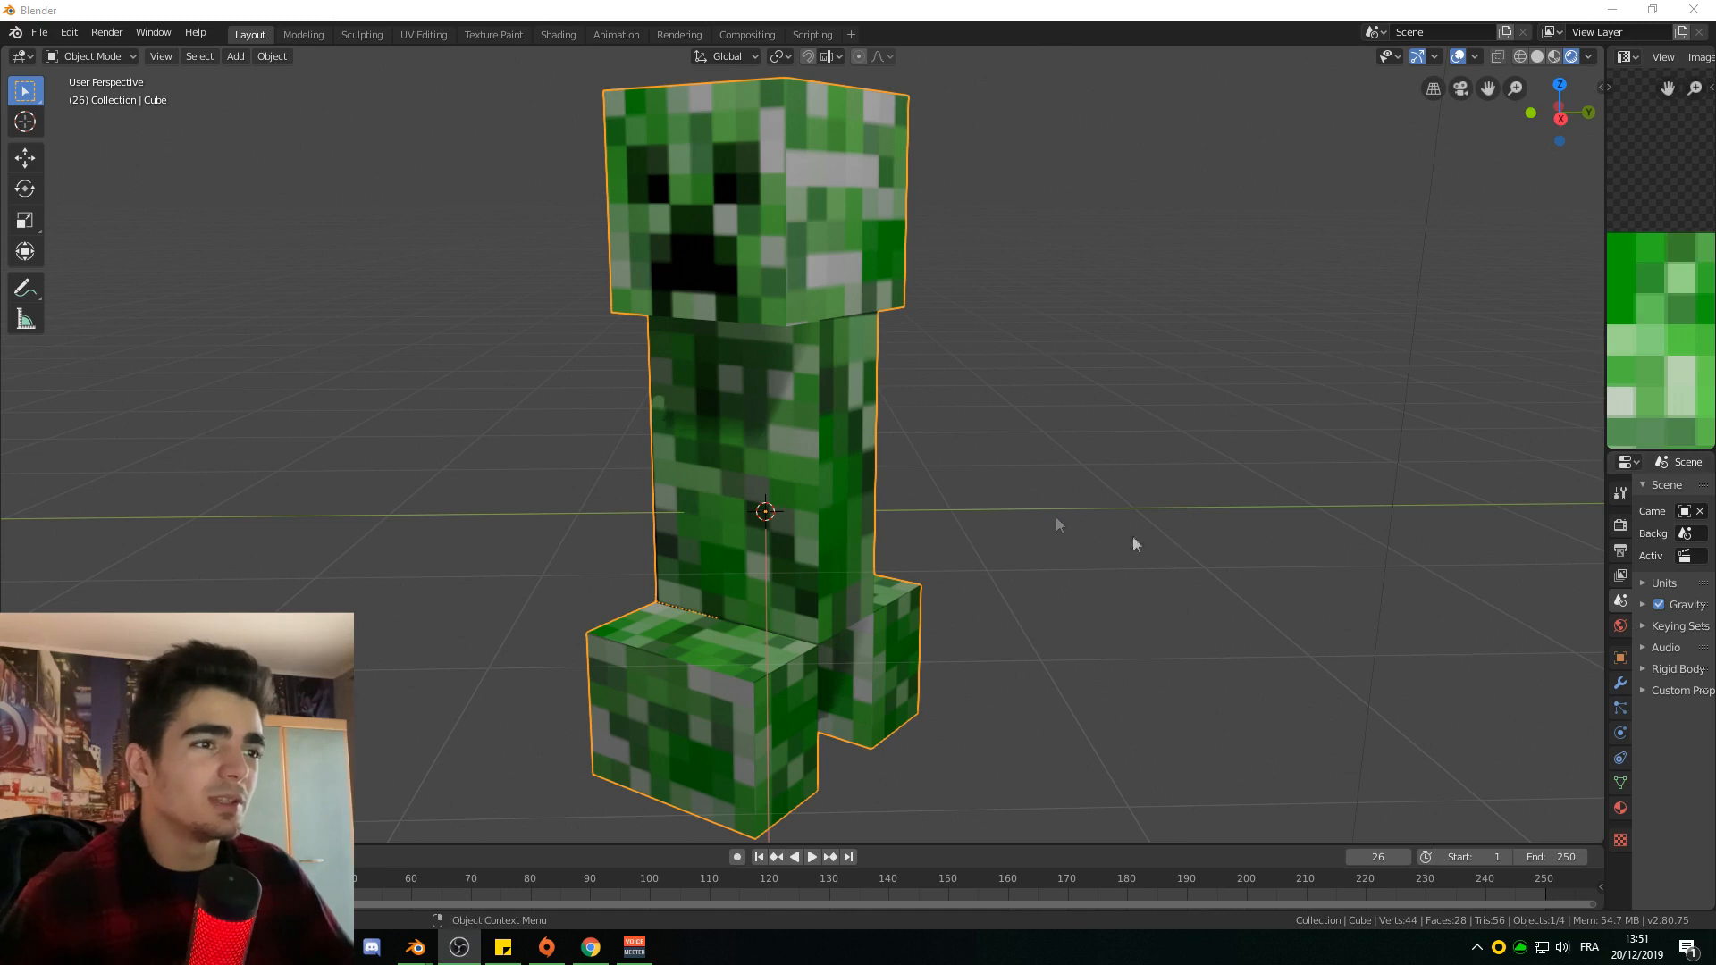
scroll(950, 536, "up", 2)
scroll(935, 531, "down", 1)
middle_click_drag(936, 531, 883, 521)
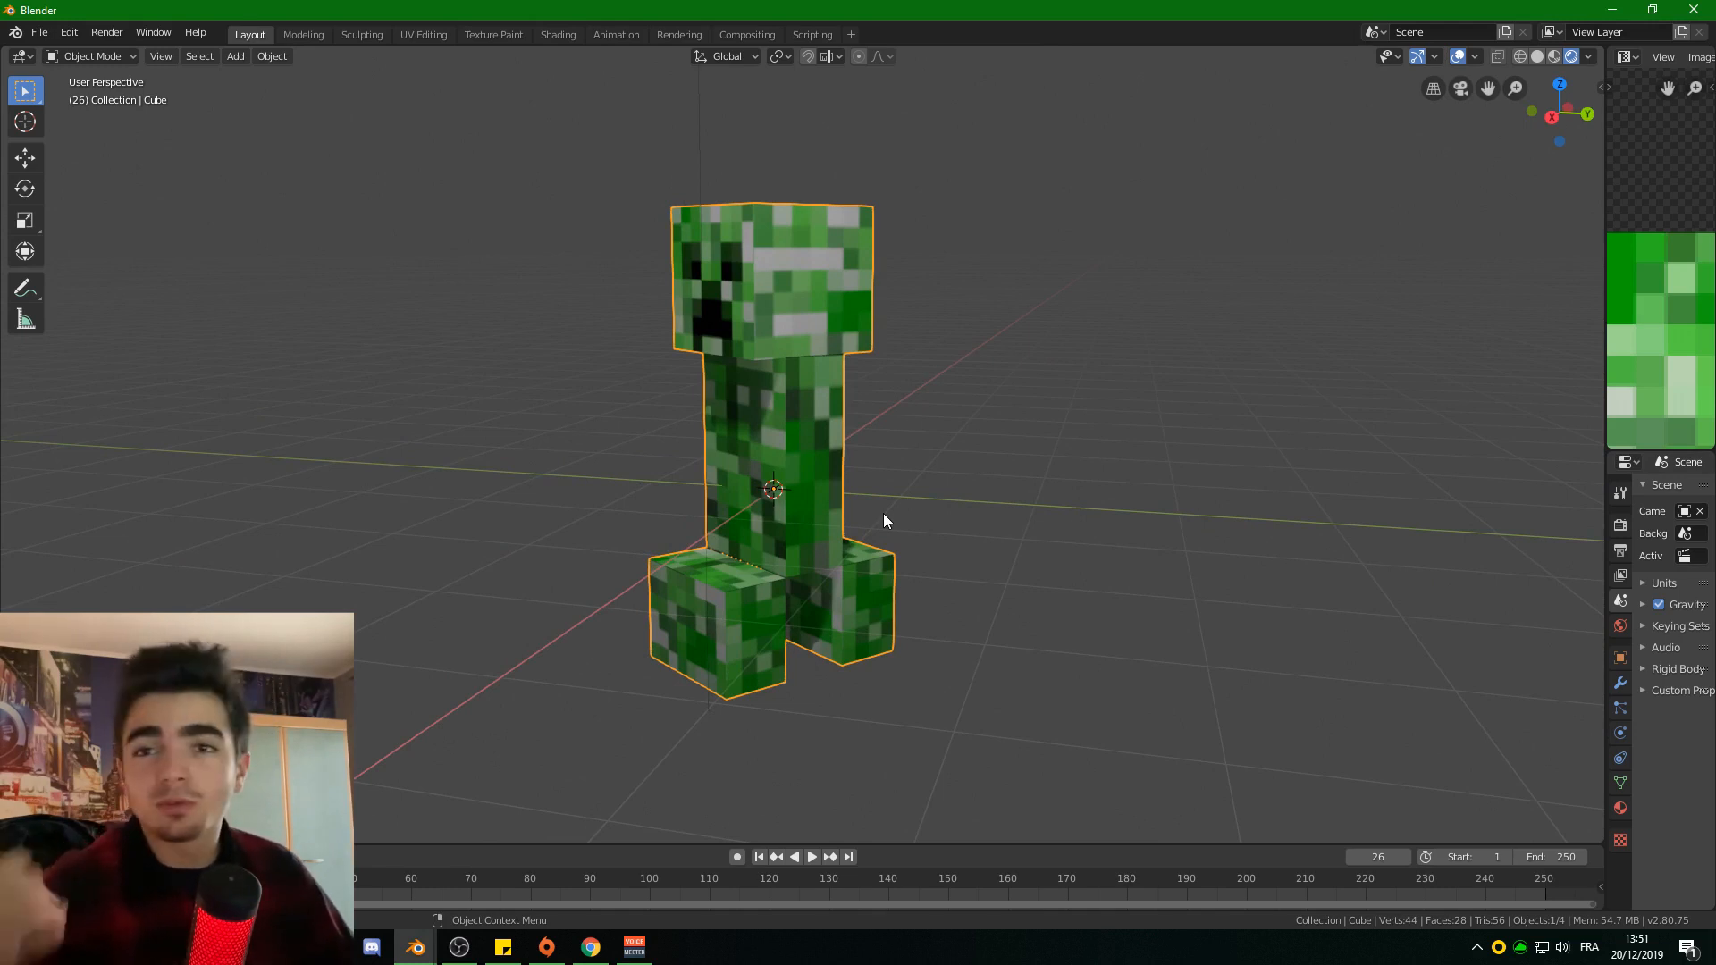
middle_click_drag(798, 570, 729, 563)
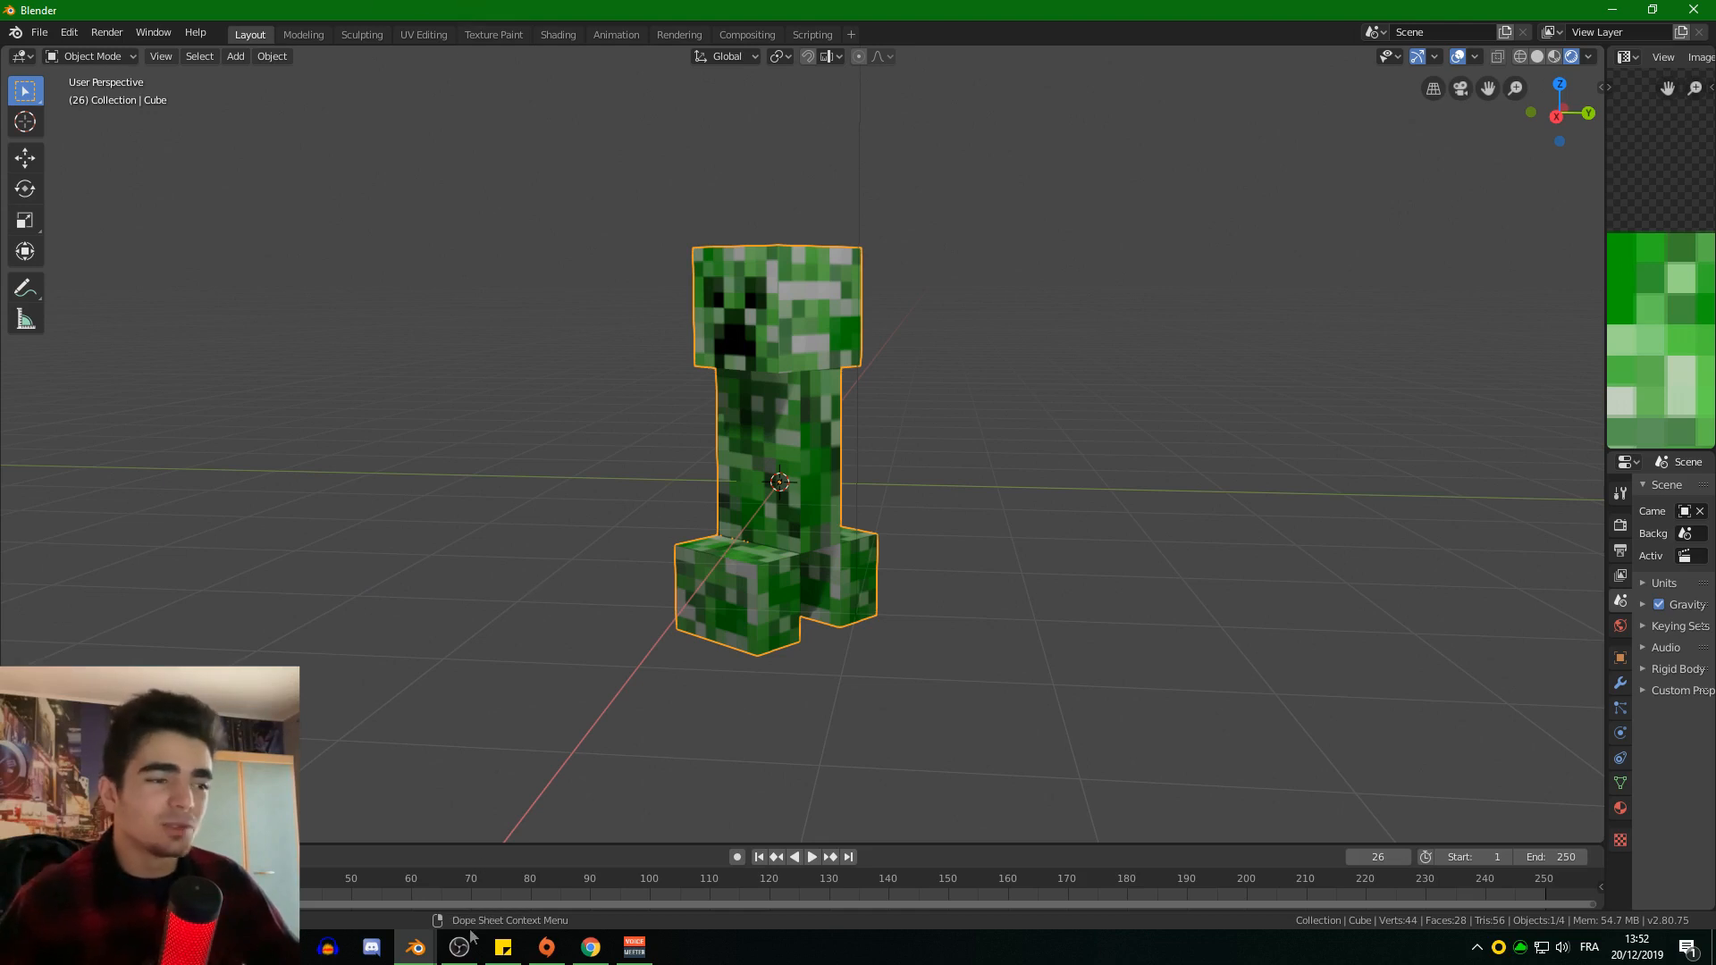
Step: Switch to the other Blender window containing the default cube, maximize it, and widen its 3D viewport
right_click(421, 945)
left_click(422, 947)
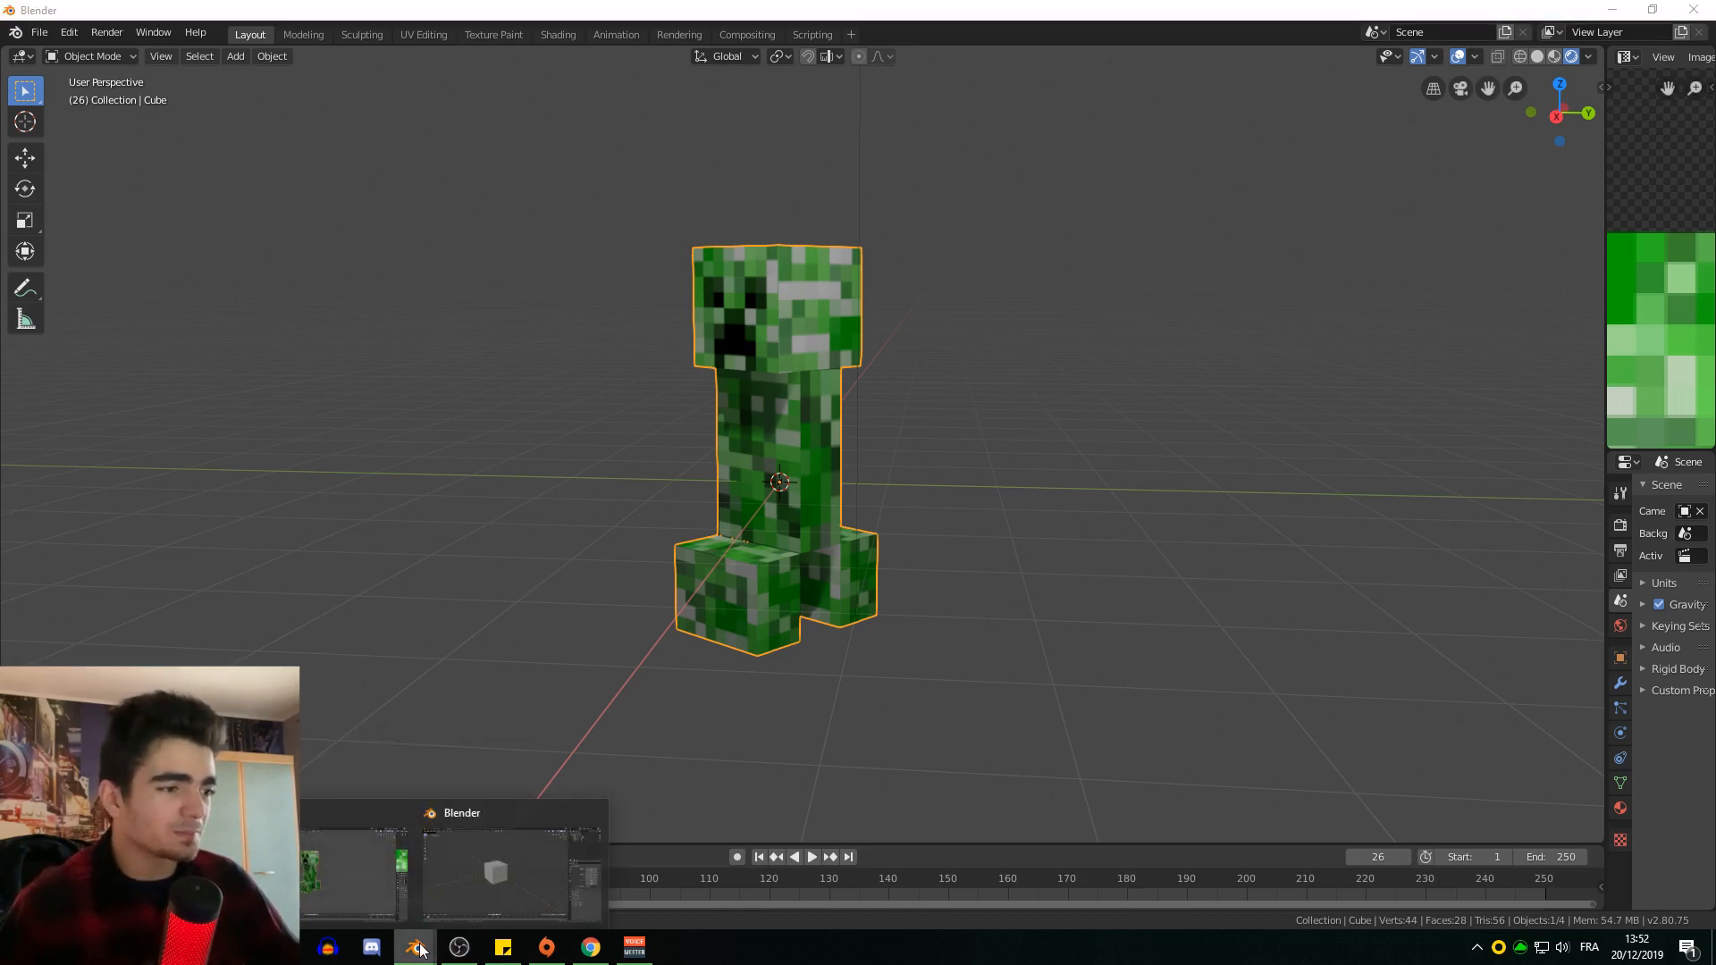
left_click(483, 889)
left_click_drag(653, 7, 695, 125)
left_click(576, 18)
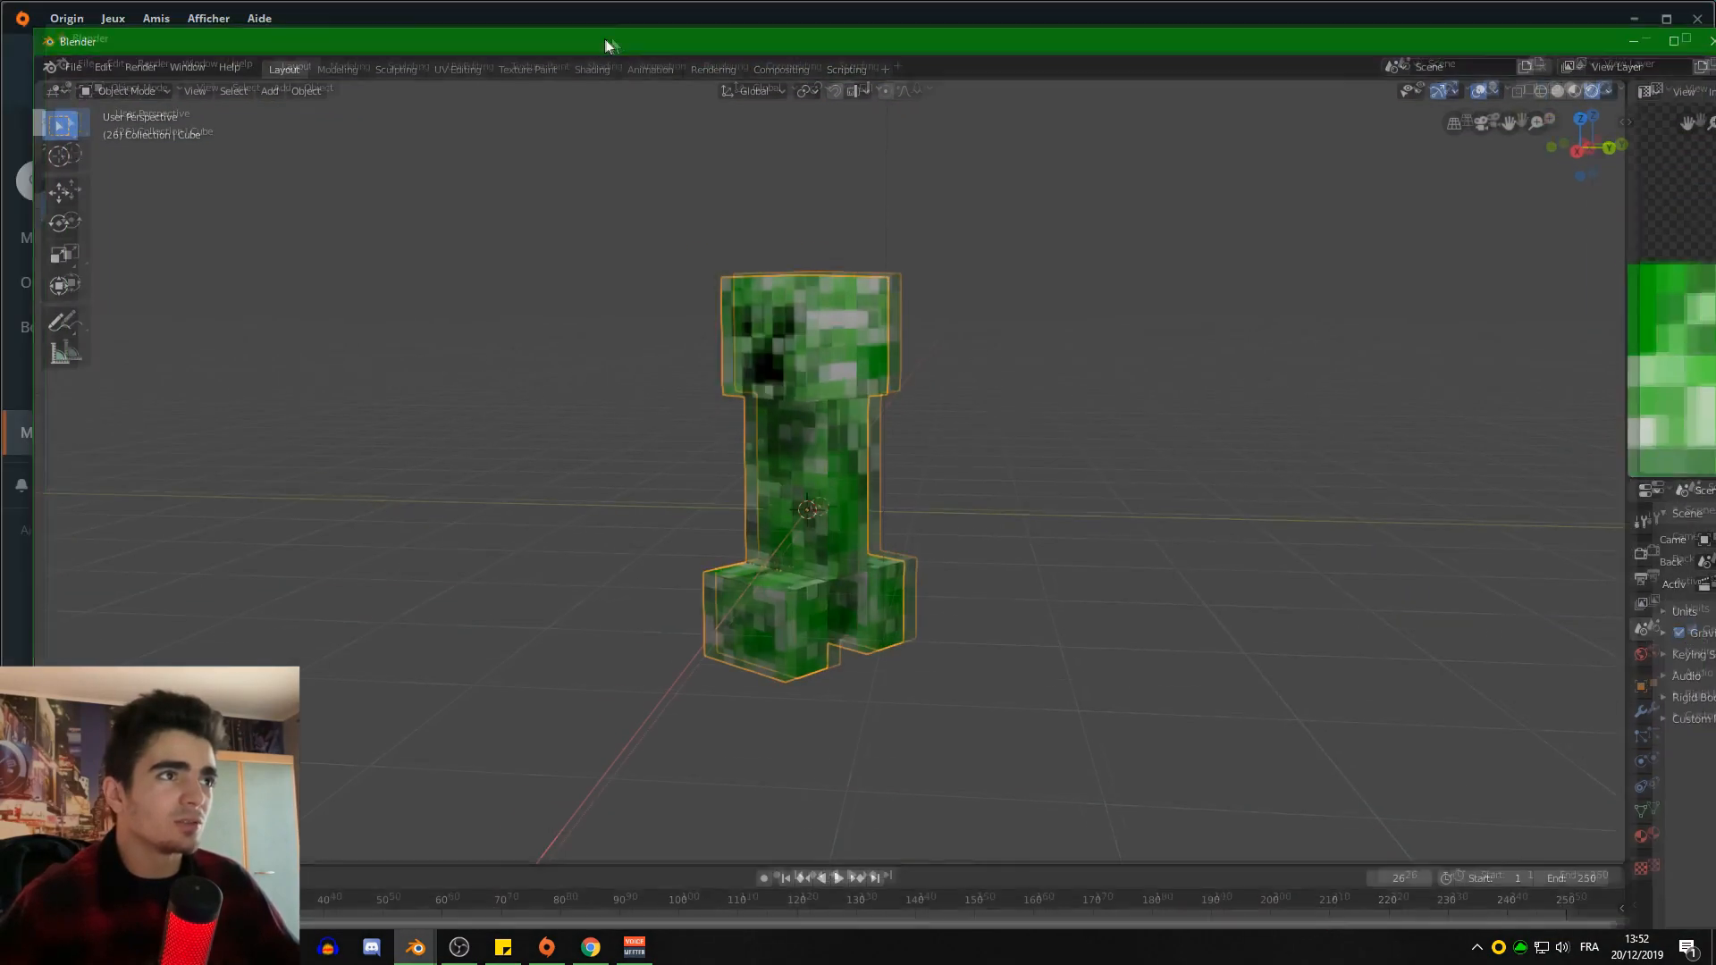
left_click_drag(575, 27, 1715, 126)
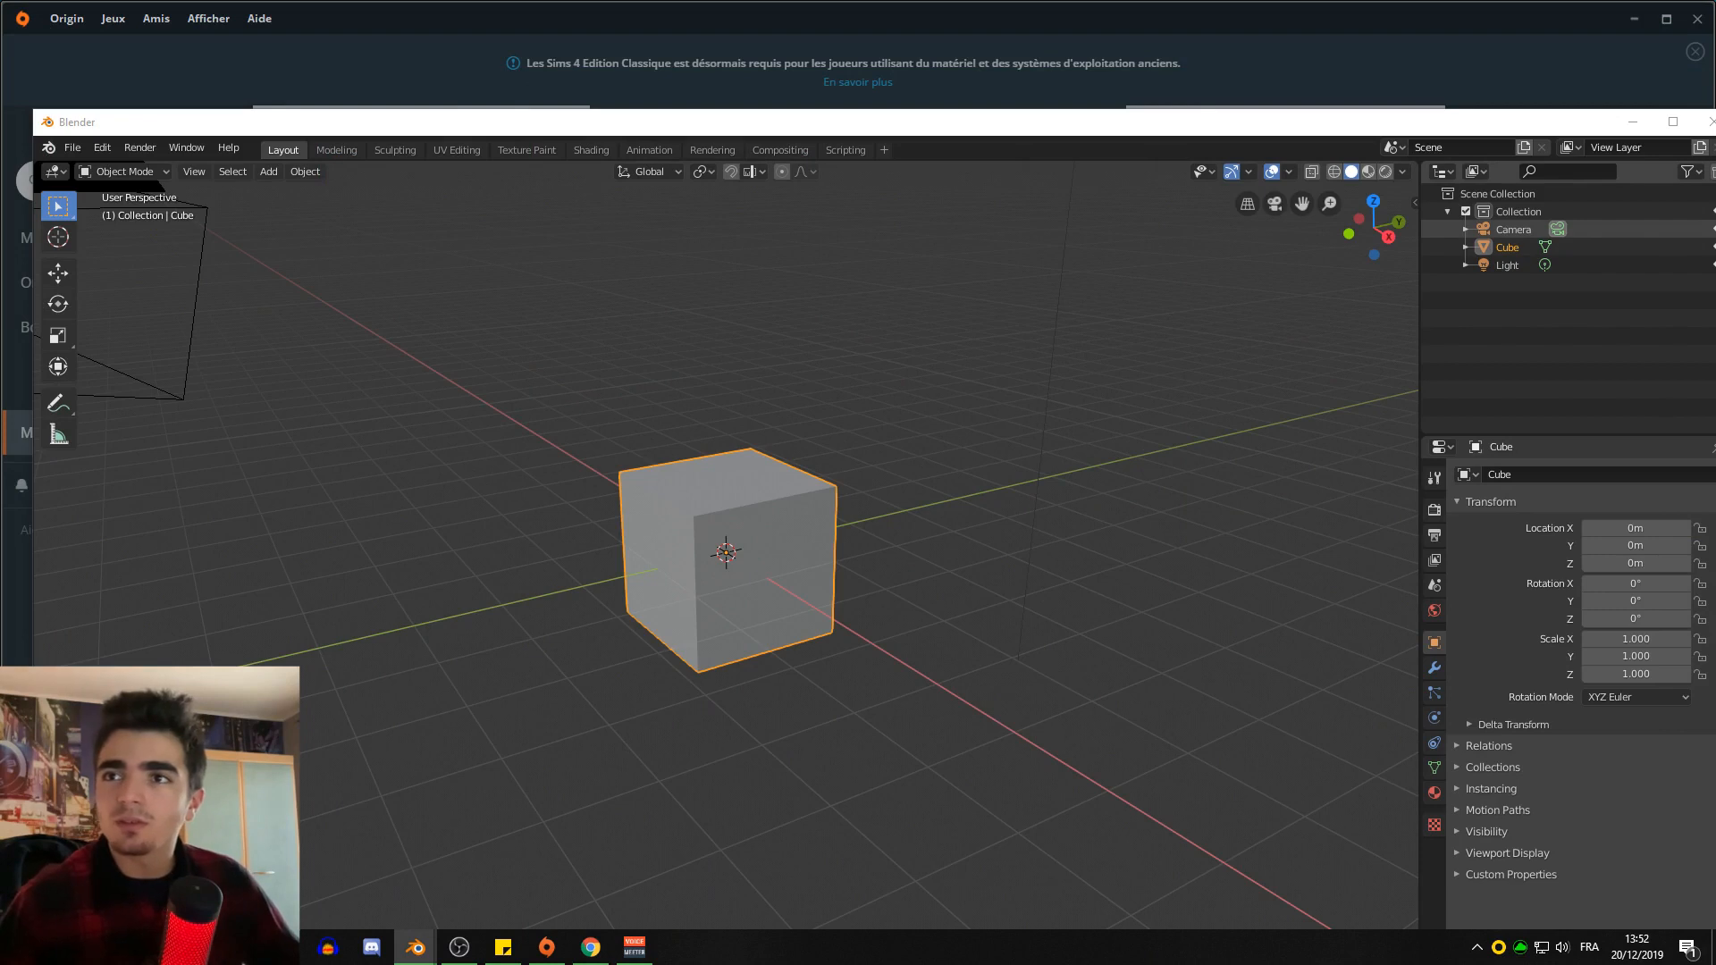
double_click(883, 125)
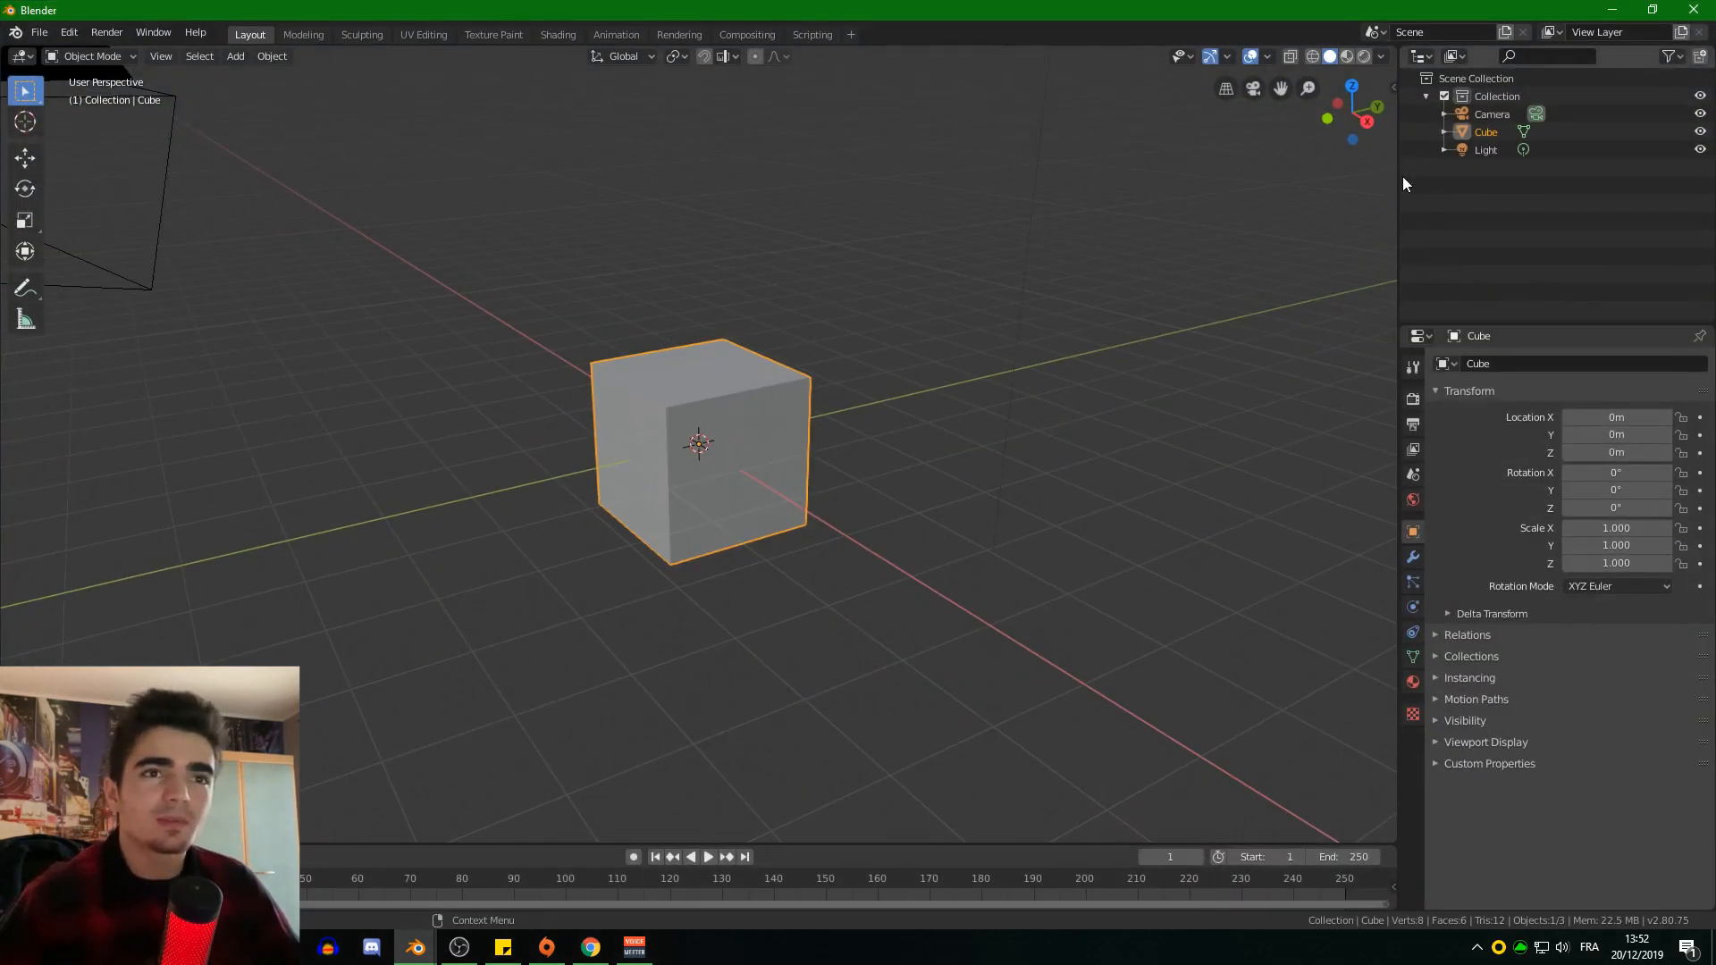
left_click_drag(1400, 177, 1527, 183)
scroll(894, 381, "down", 3)
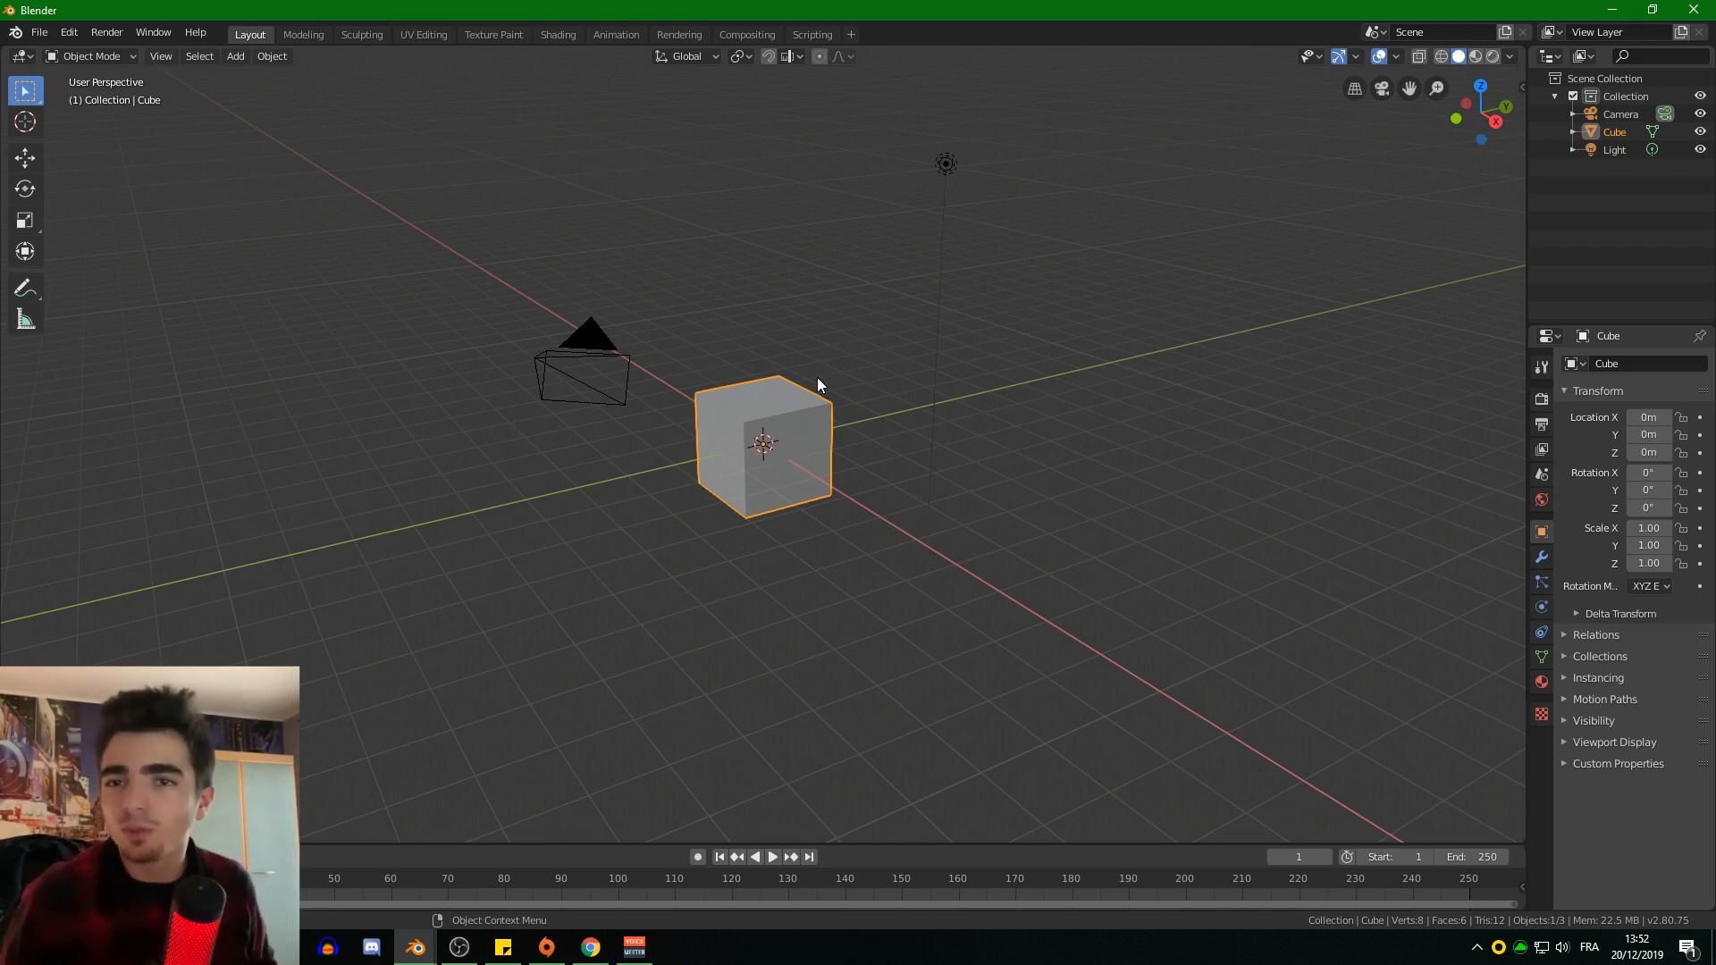
scroll(709, 490, "up", 4)
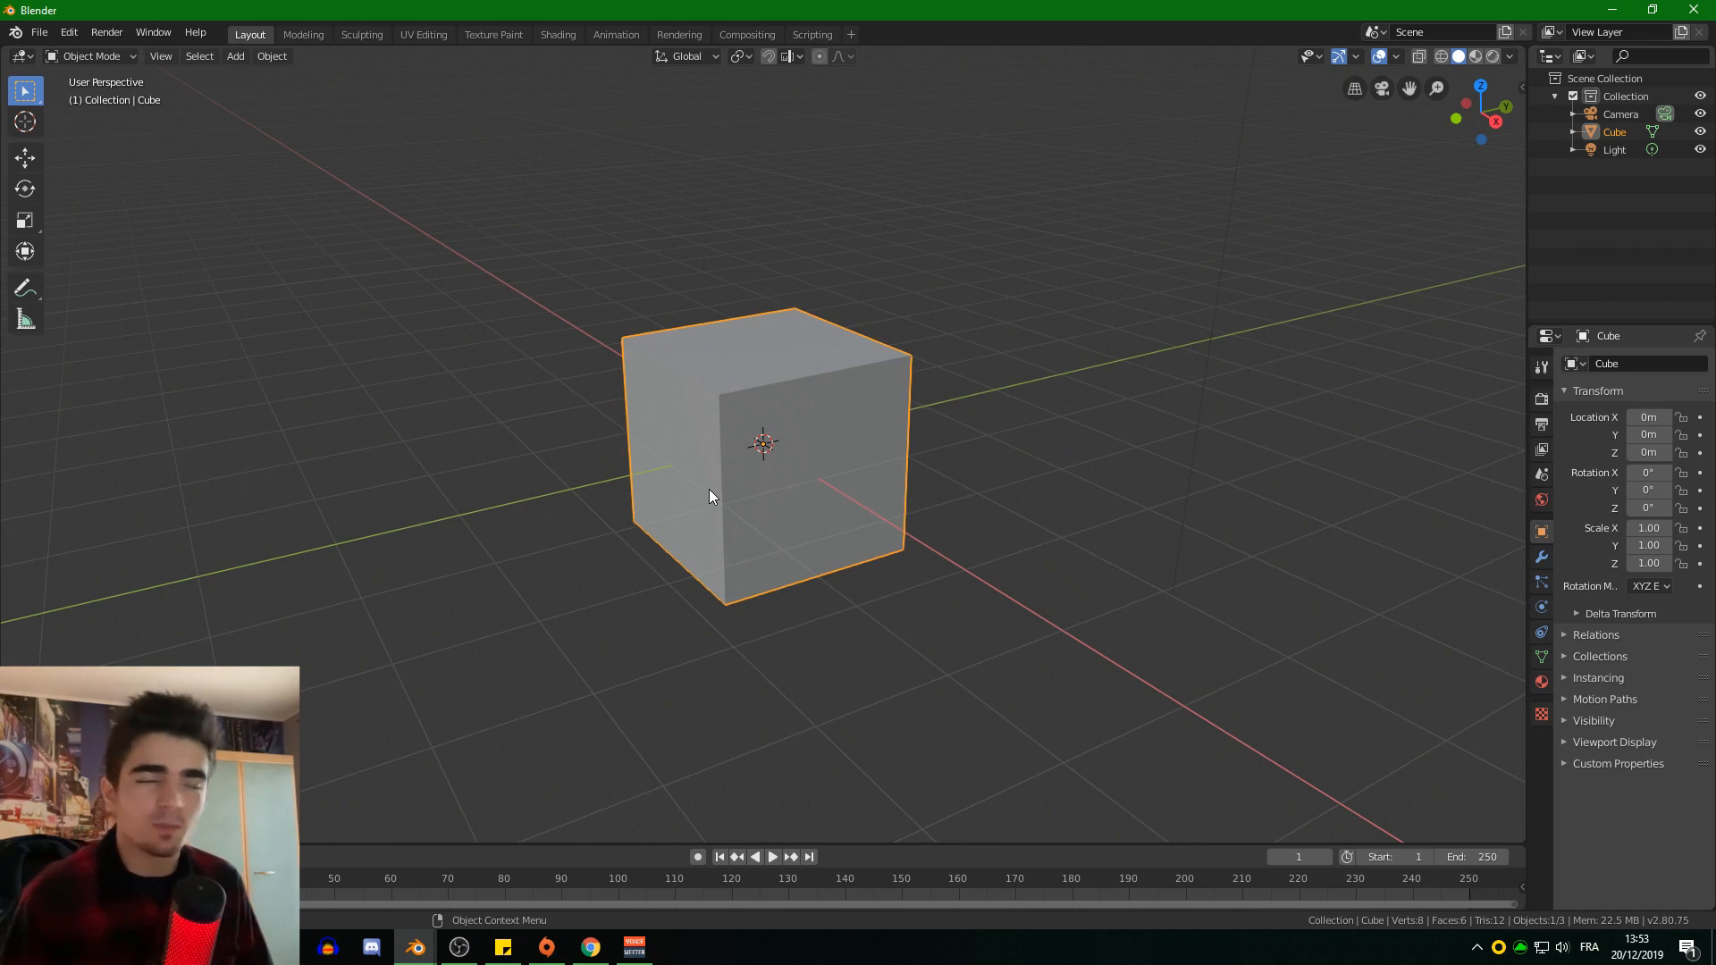
scroll(670, 482, "down", 2)
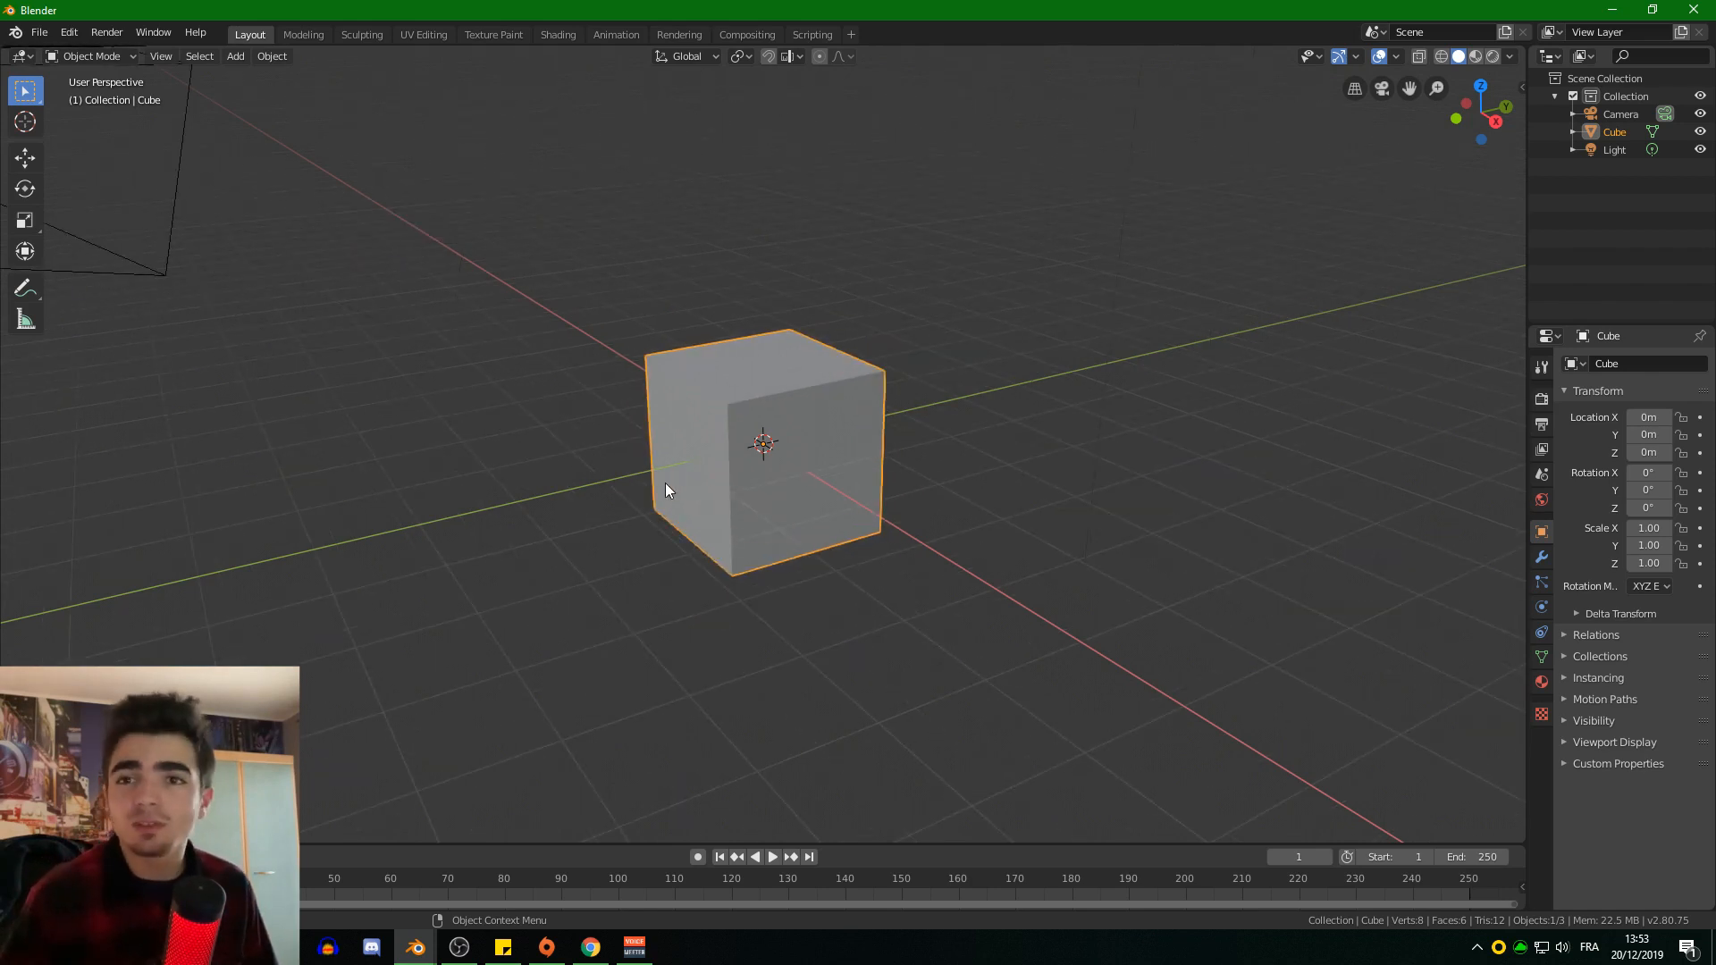
Step: Add "ref 1.png" from the Creeper folder as a reference image aligned to the right orthographic view
left_click(1496, 121)
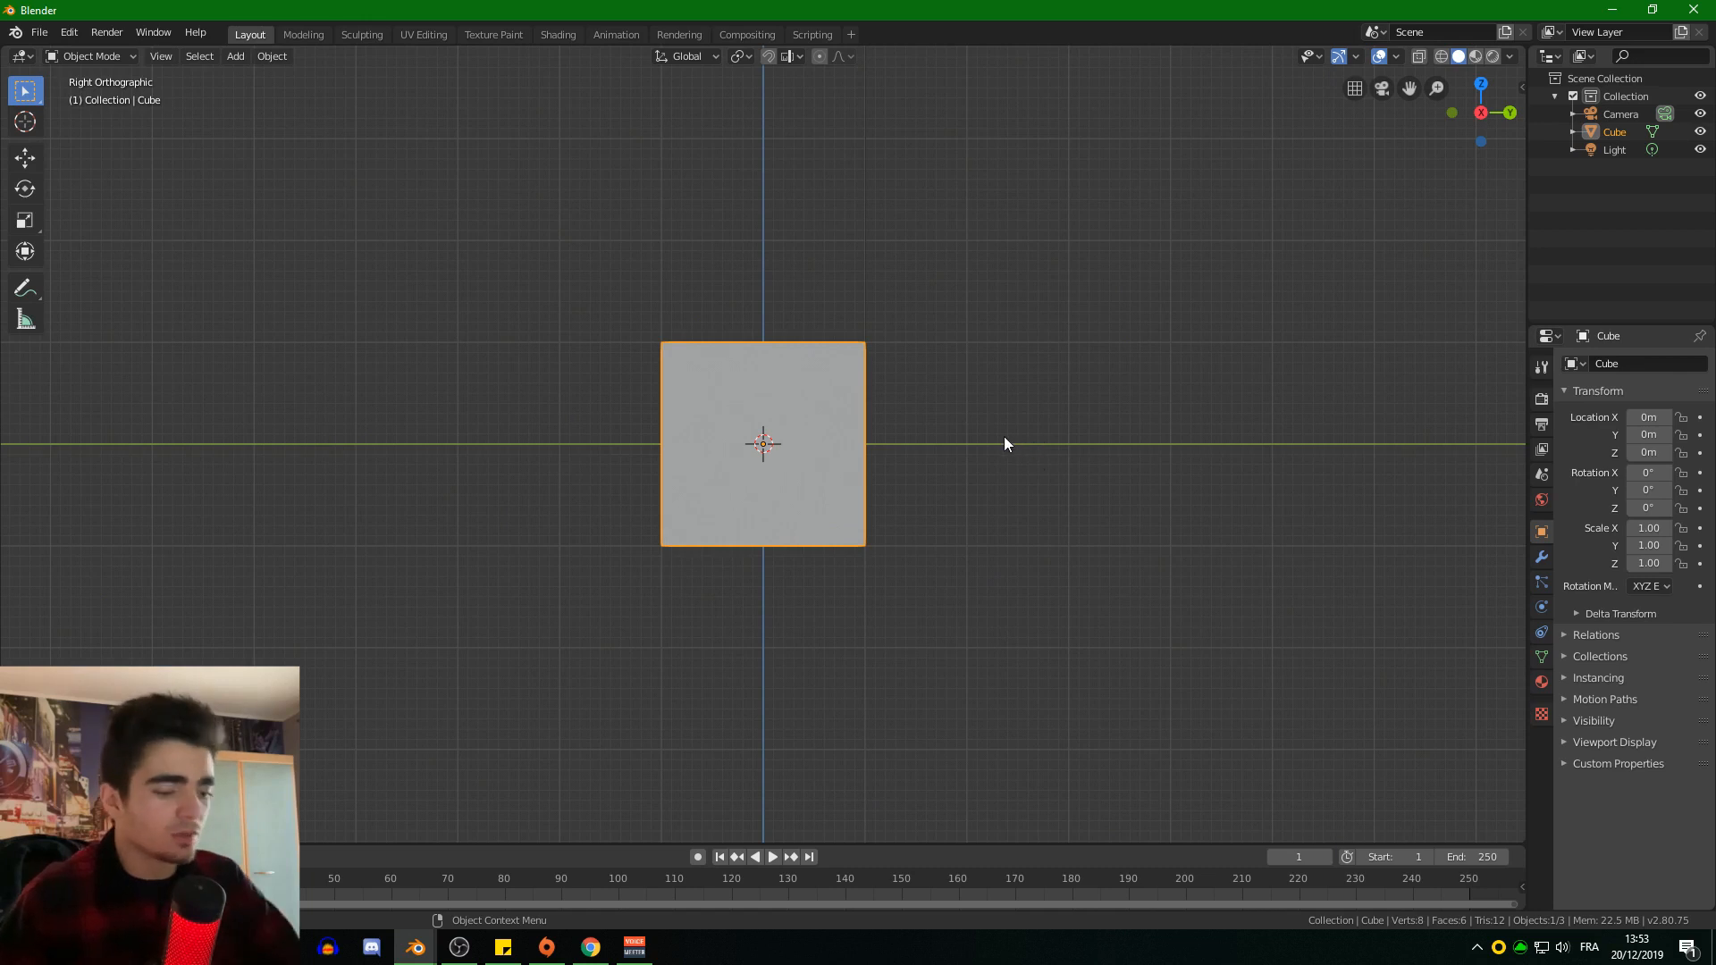
scroll(1005, 436, "up", 1)
key("shift+a")
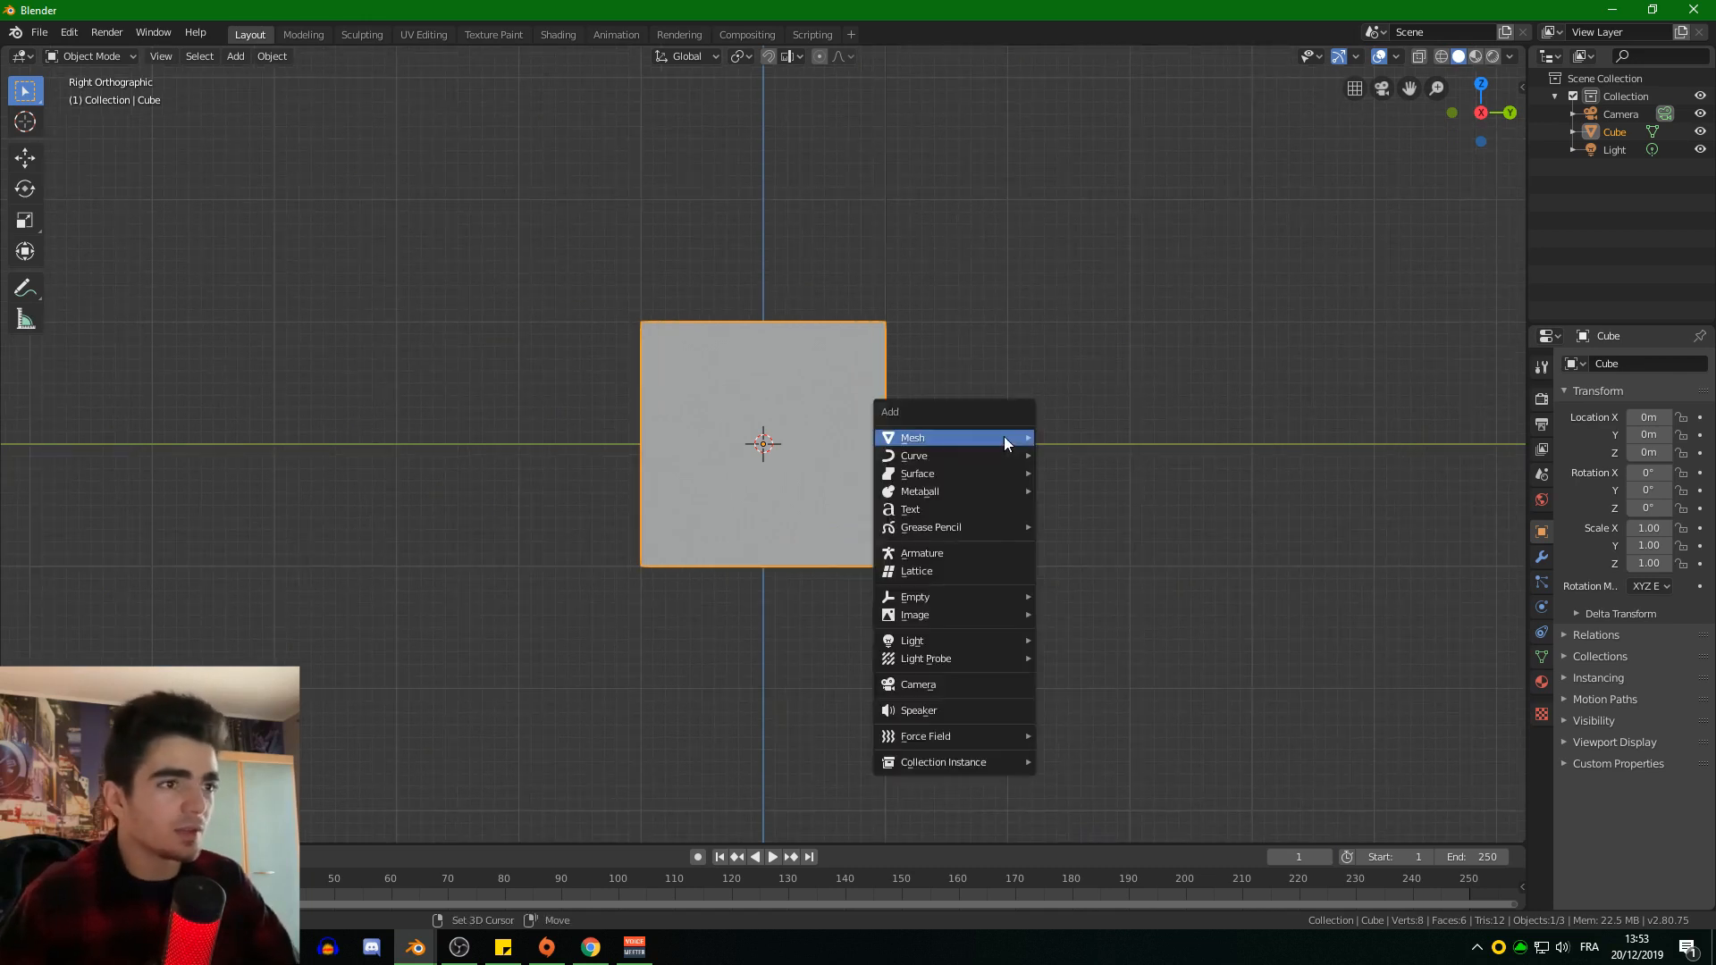
mouse_move(925, 613)
left_click(1058, 616)
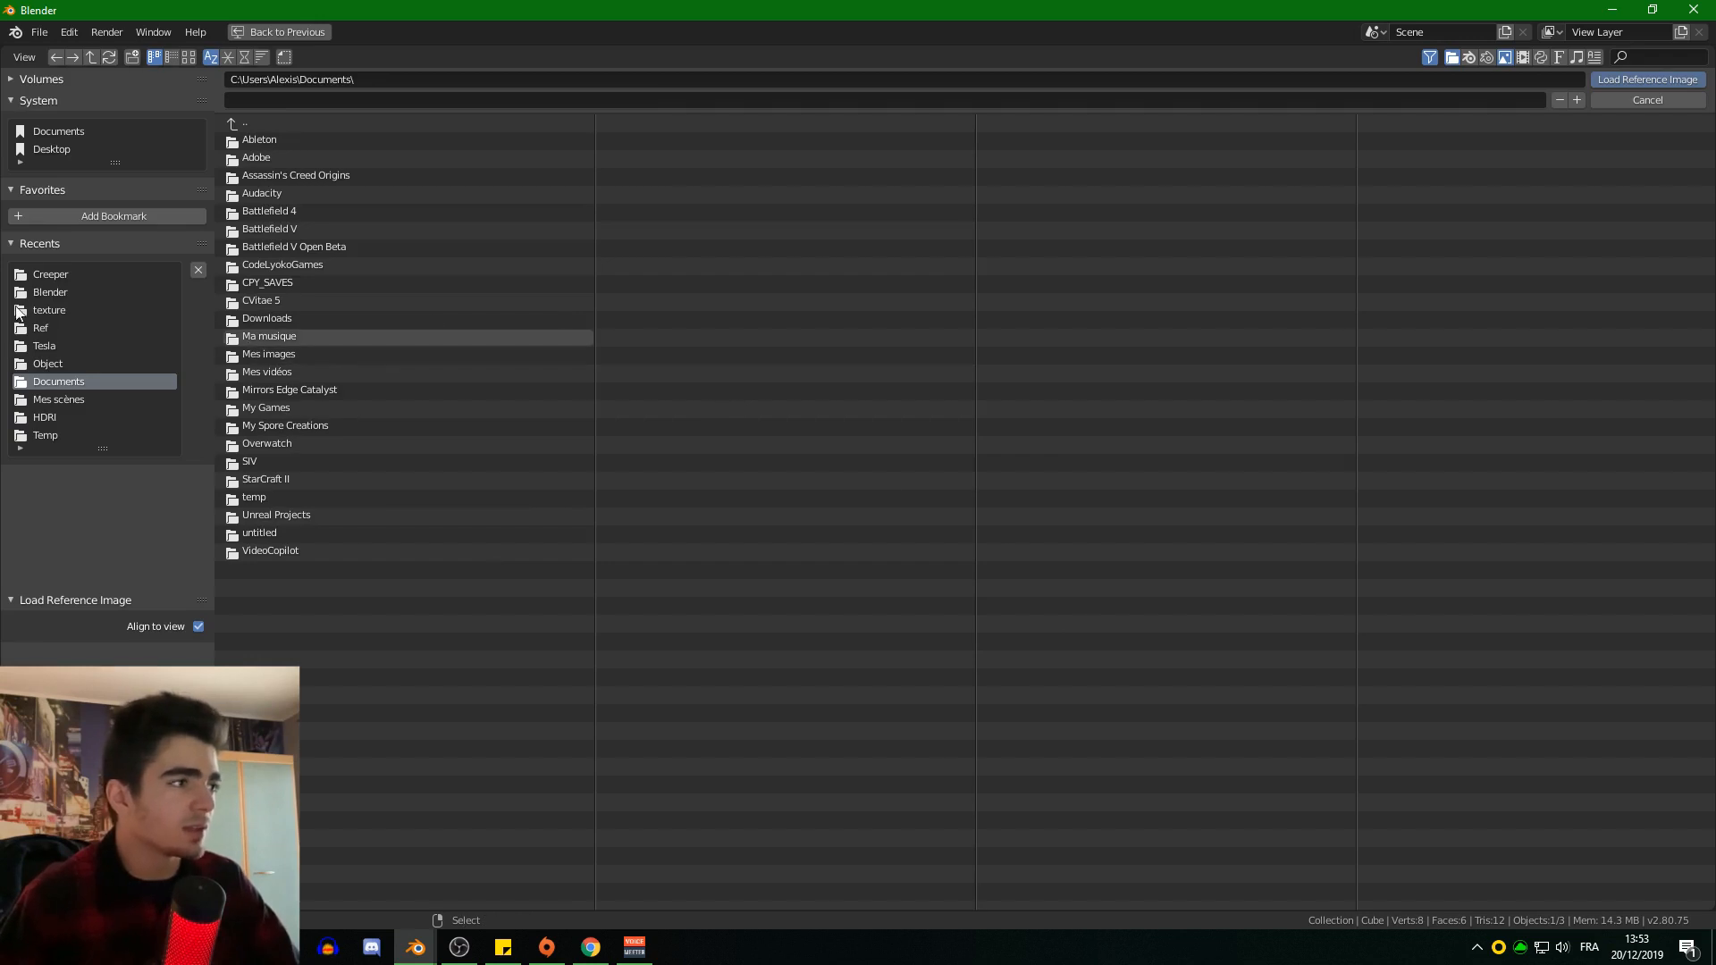
left_click(42, 273)
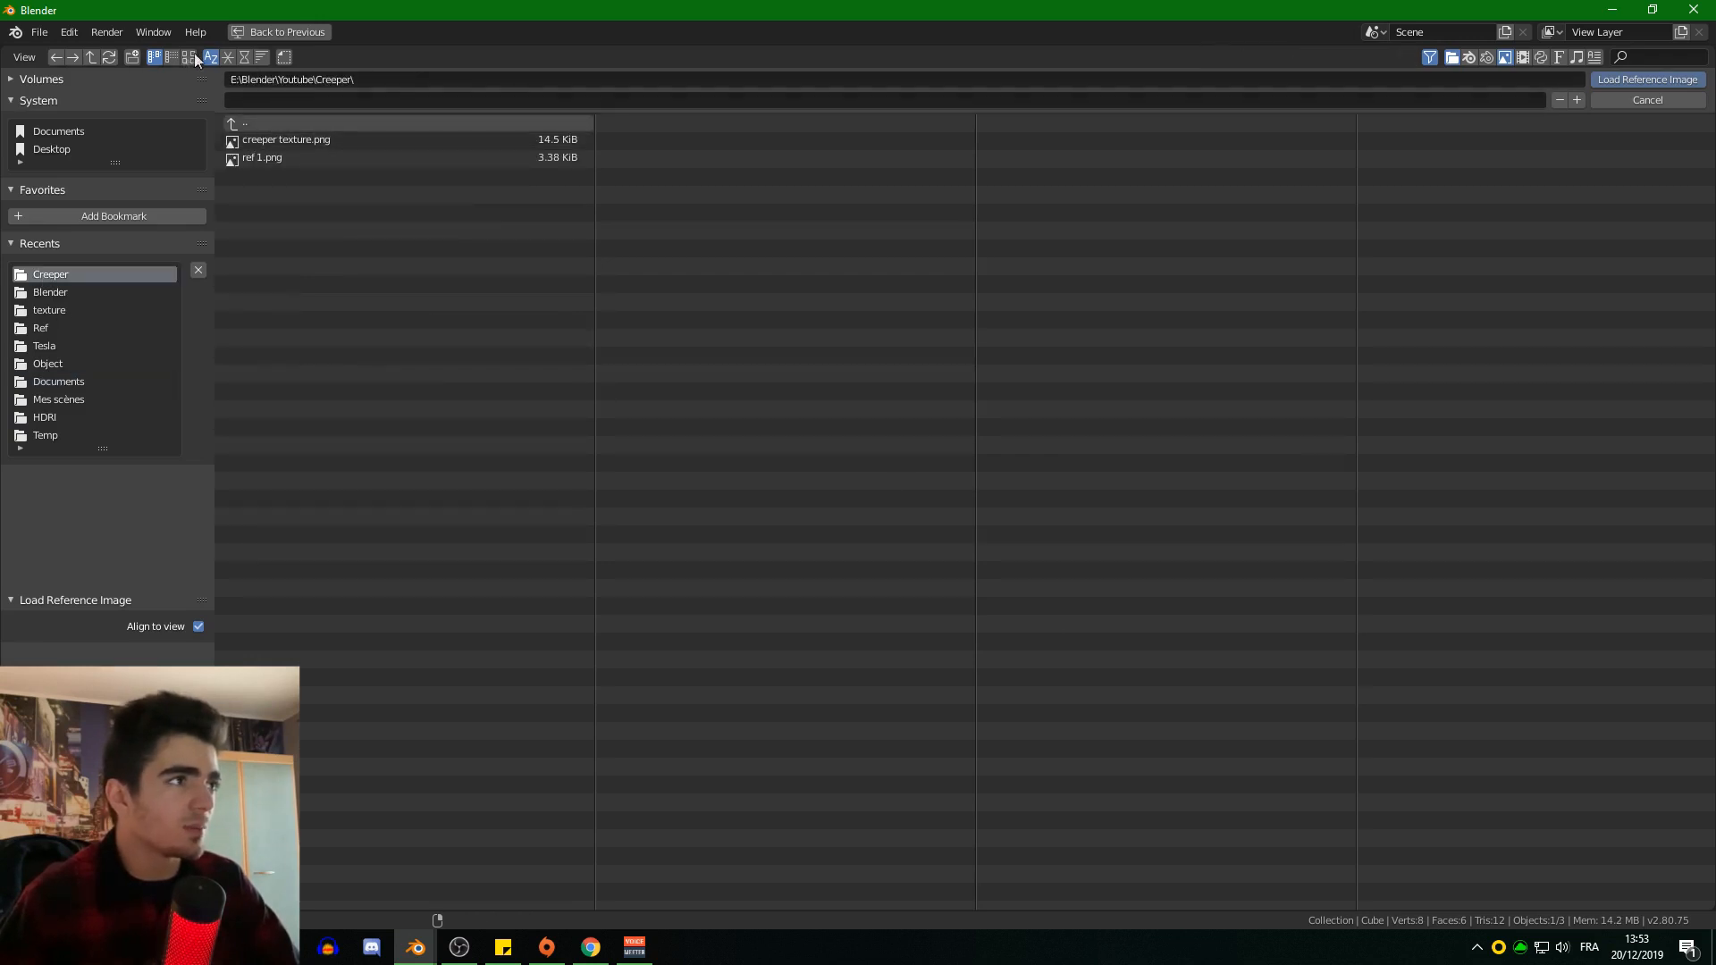
double_click(264, 158)
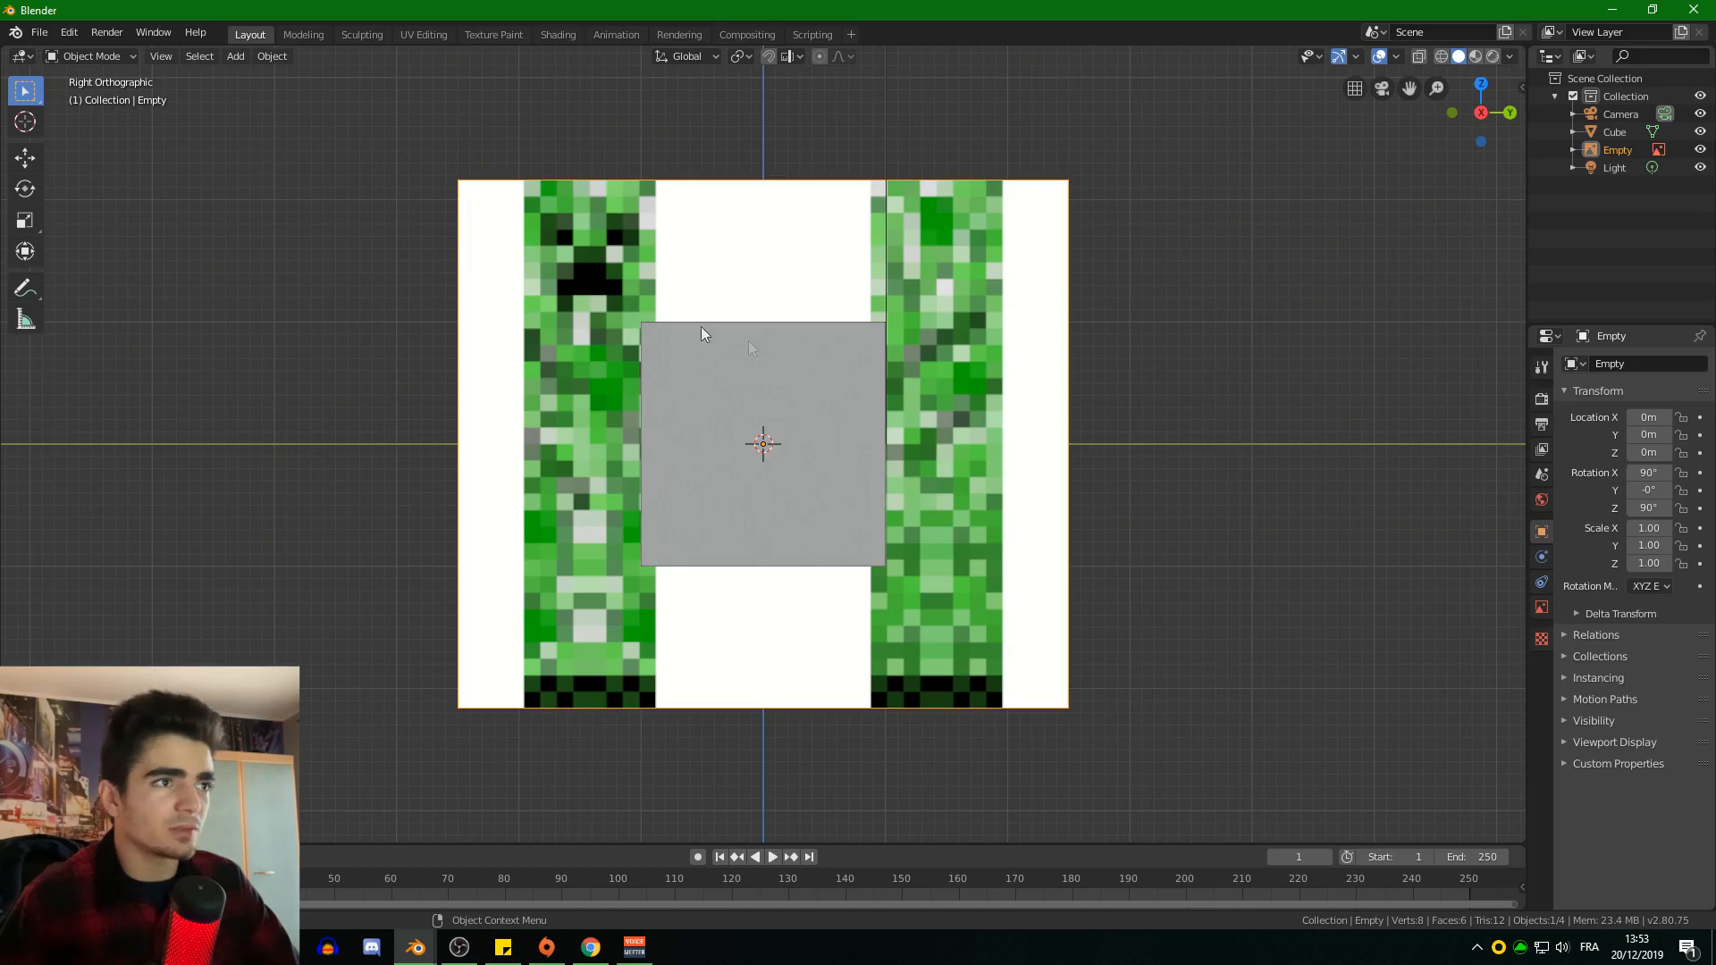
Step: Start the Shortcut VUr add-on to display pressed keys in the viewport
key("n")
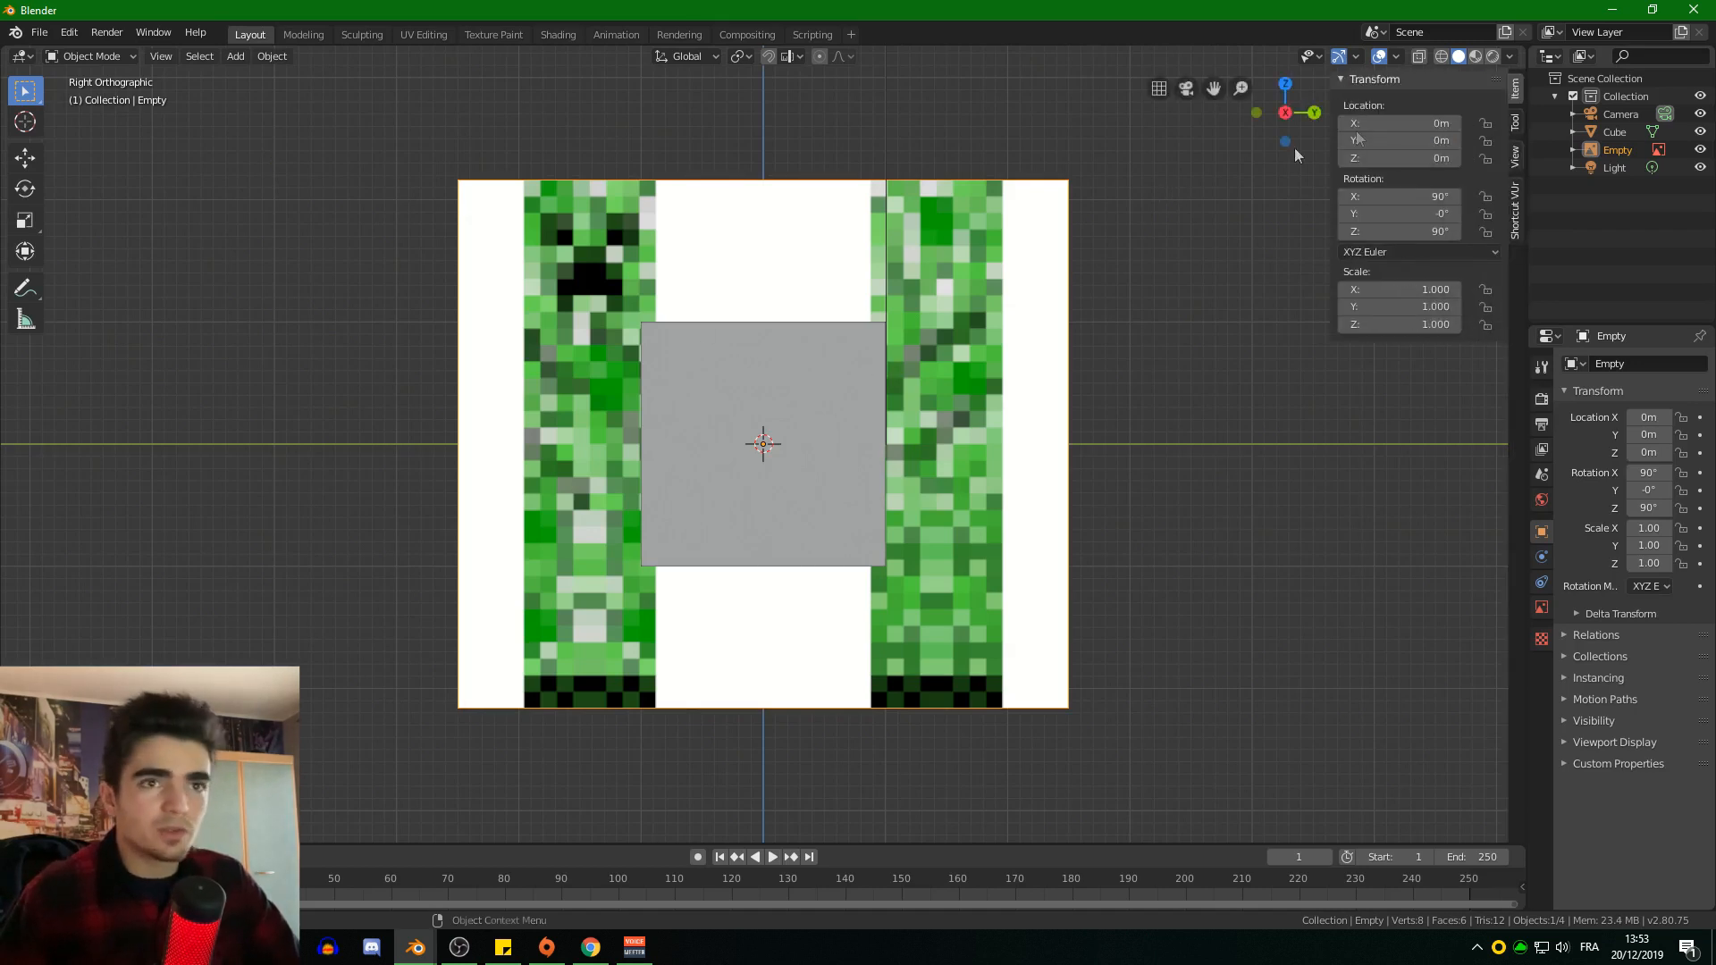
left_click(1517, 201)
left_click(1374, 105)
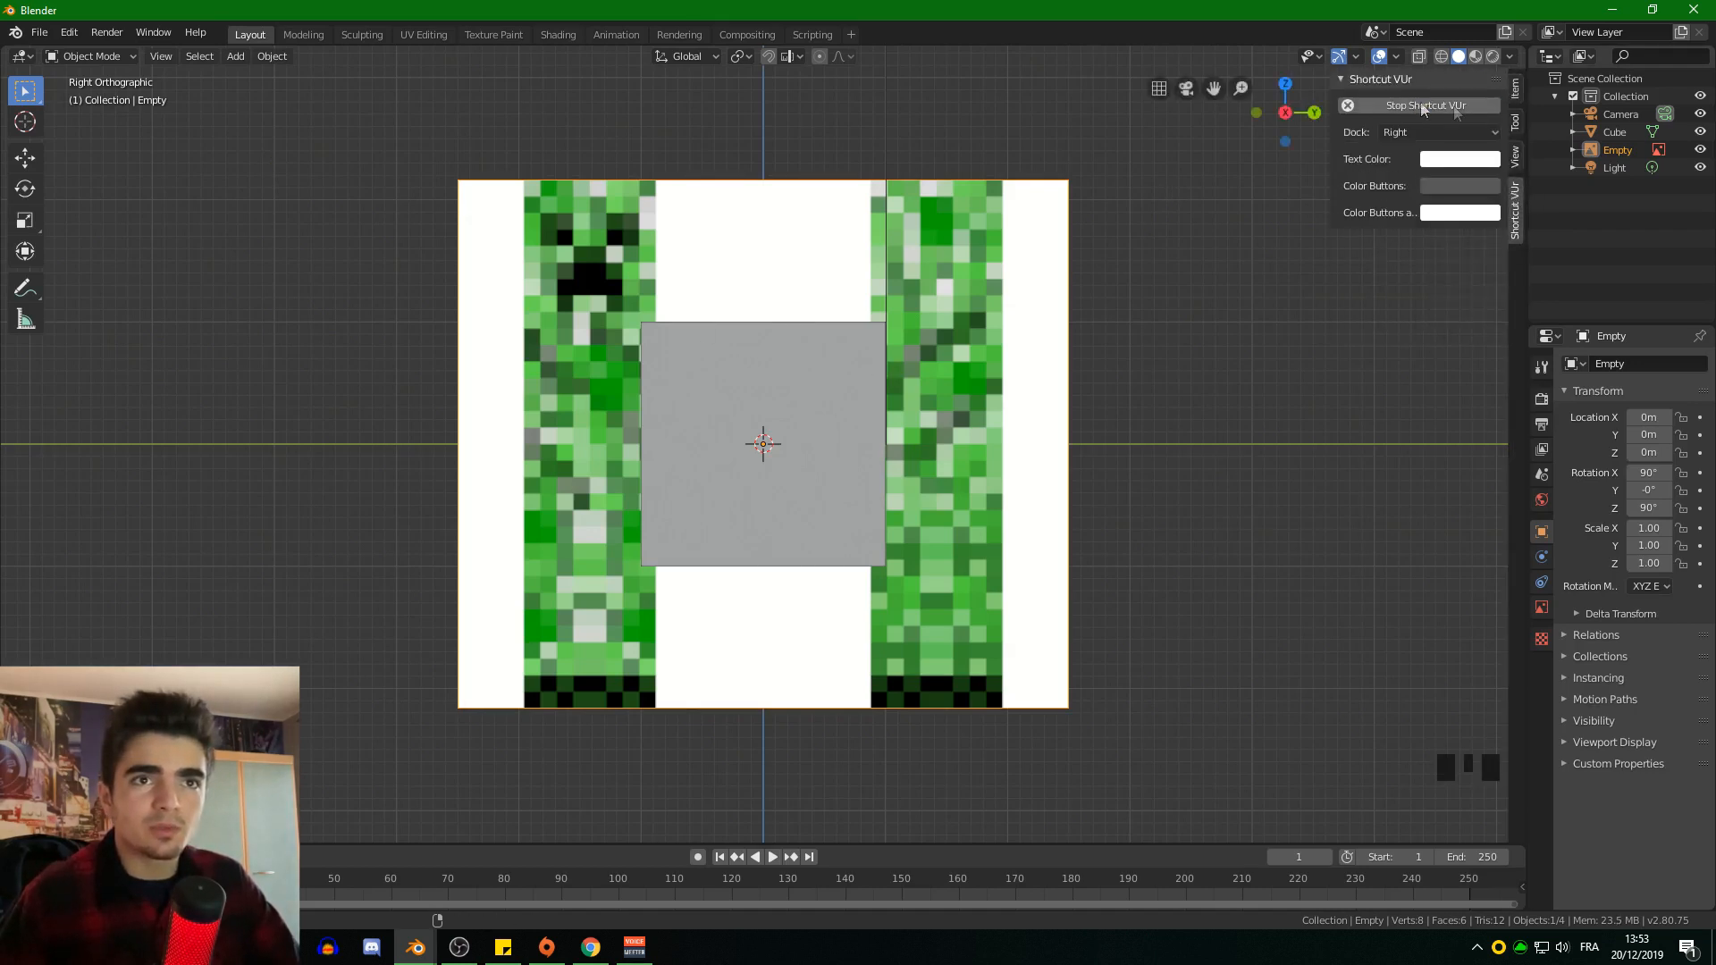
key("n")
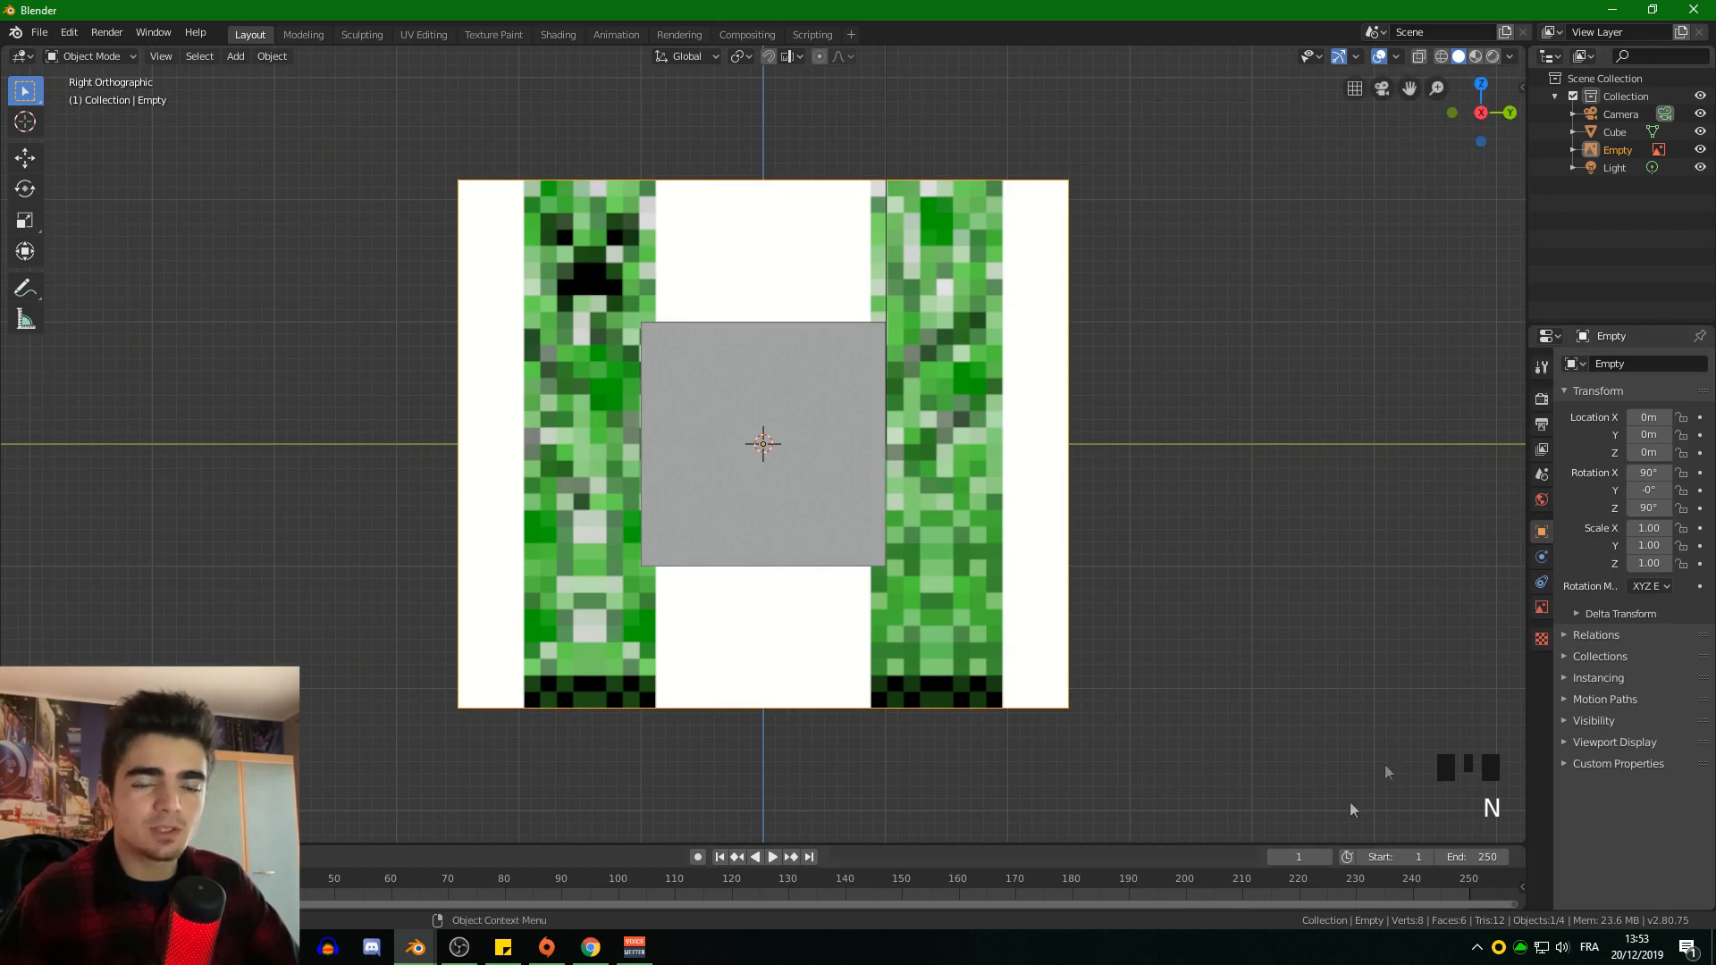
Step: Give the reference image alpha with a transparency of 0.7 and turn off its display in perspective views
scroll(1365, 770, "down", 2)
scroll(1427, 800, "up", 1)
scroll(1412, 791, "down", 1)
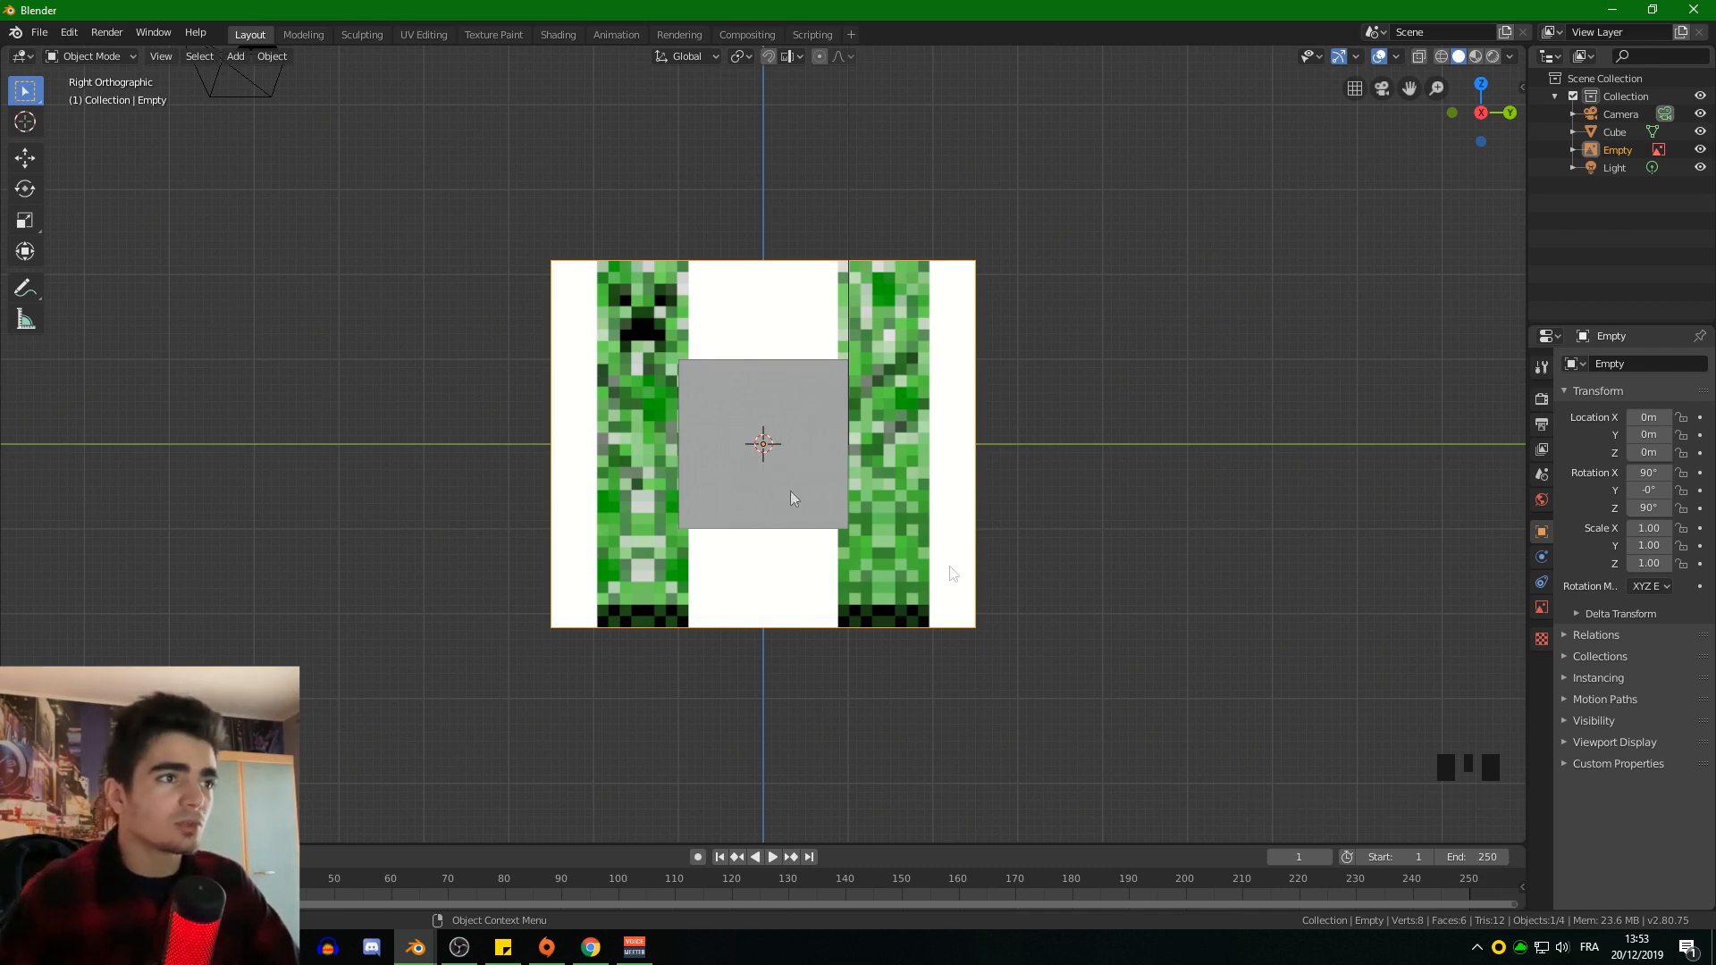
left_click(741, 290)
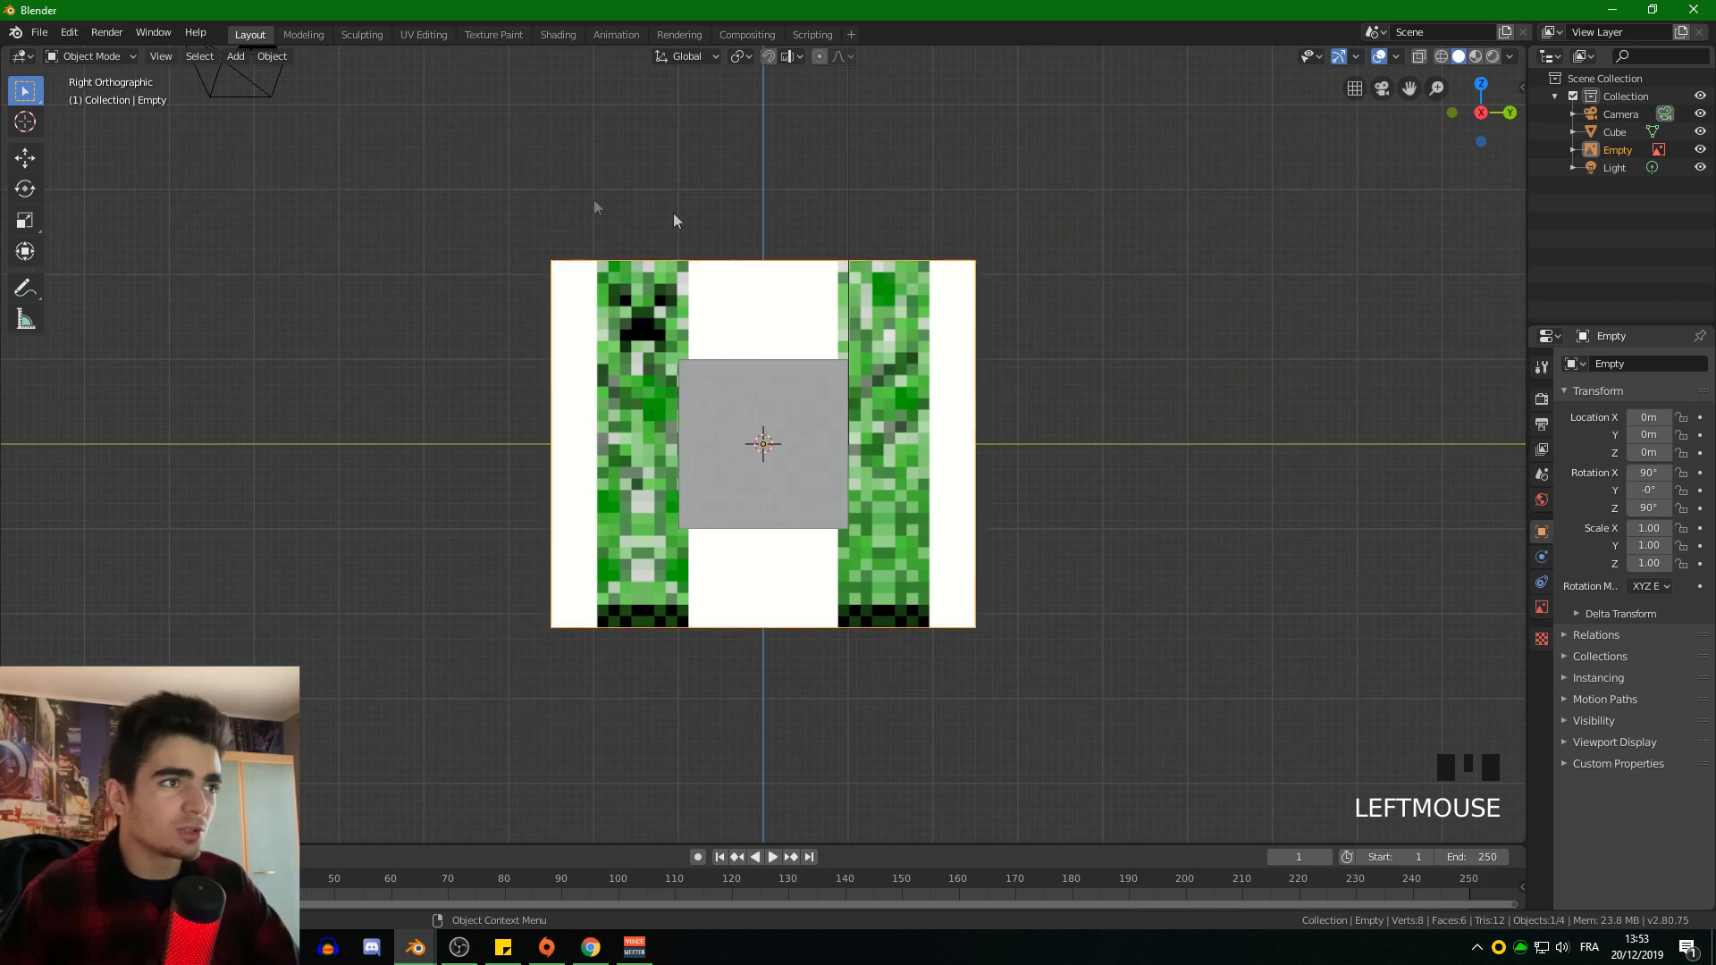
left_click_drag(1524, 302, 1233, 291)
left_click(1246, 640)
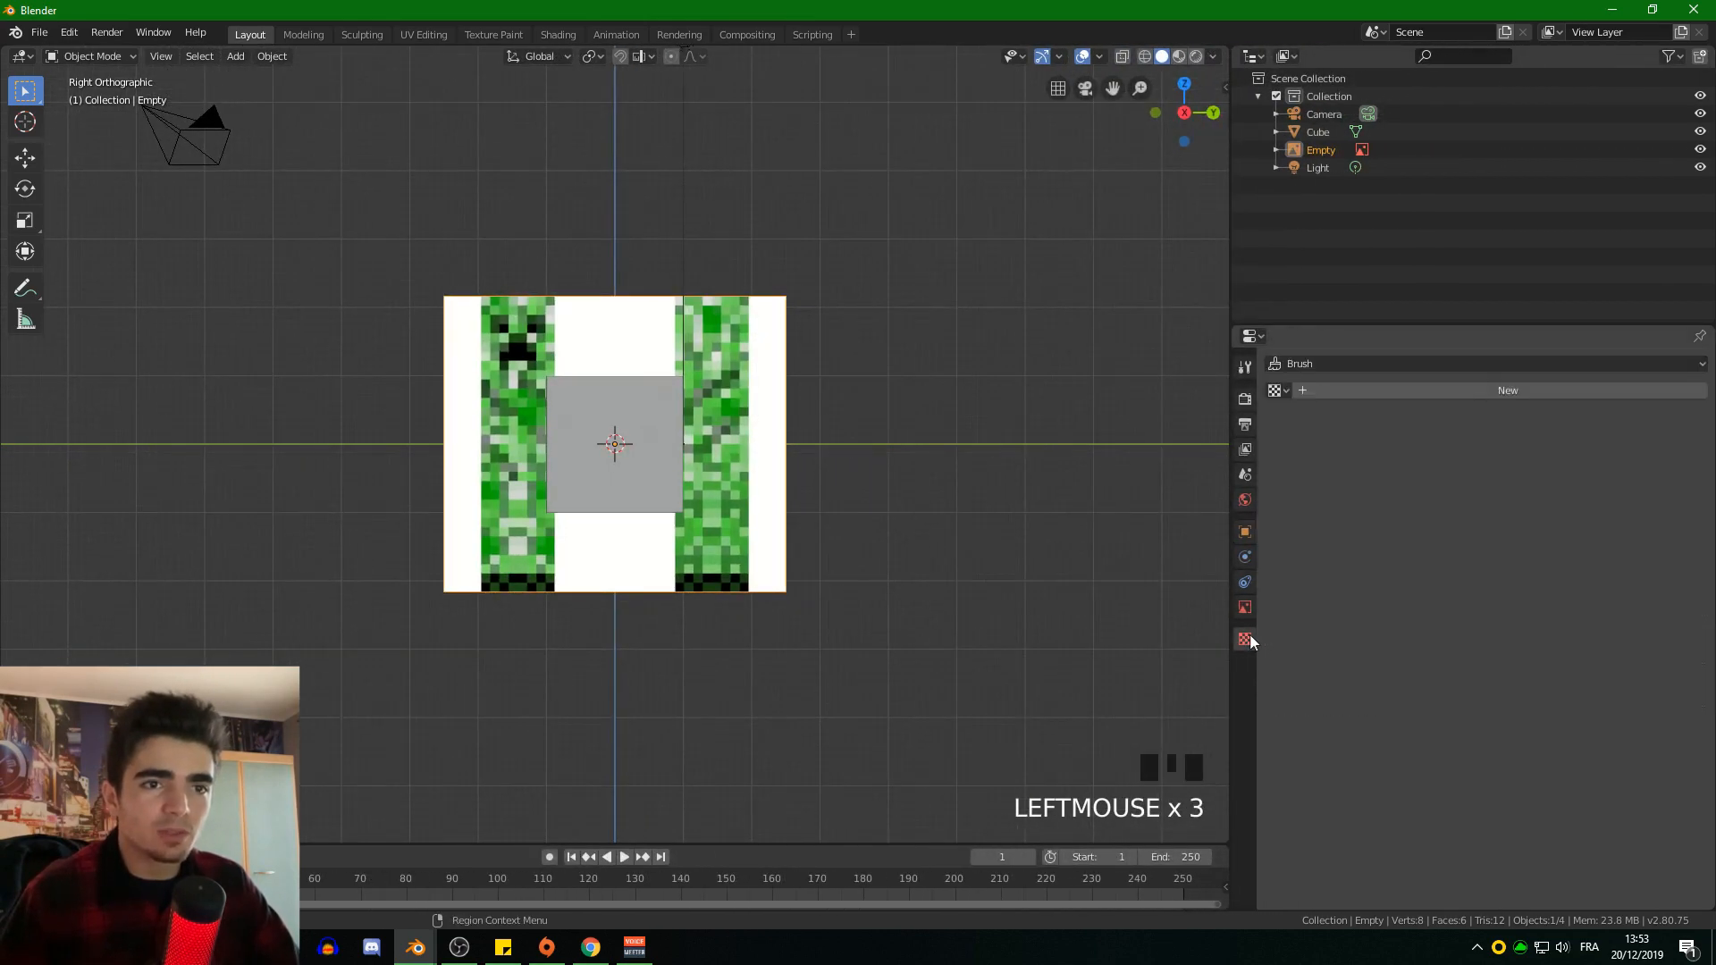
left_click(1245, 609)
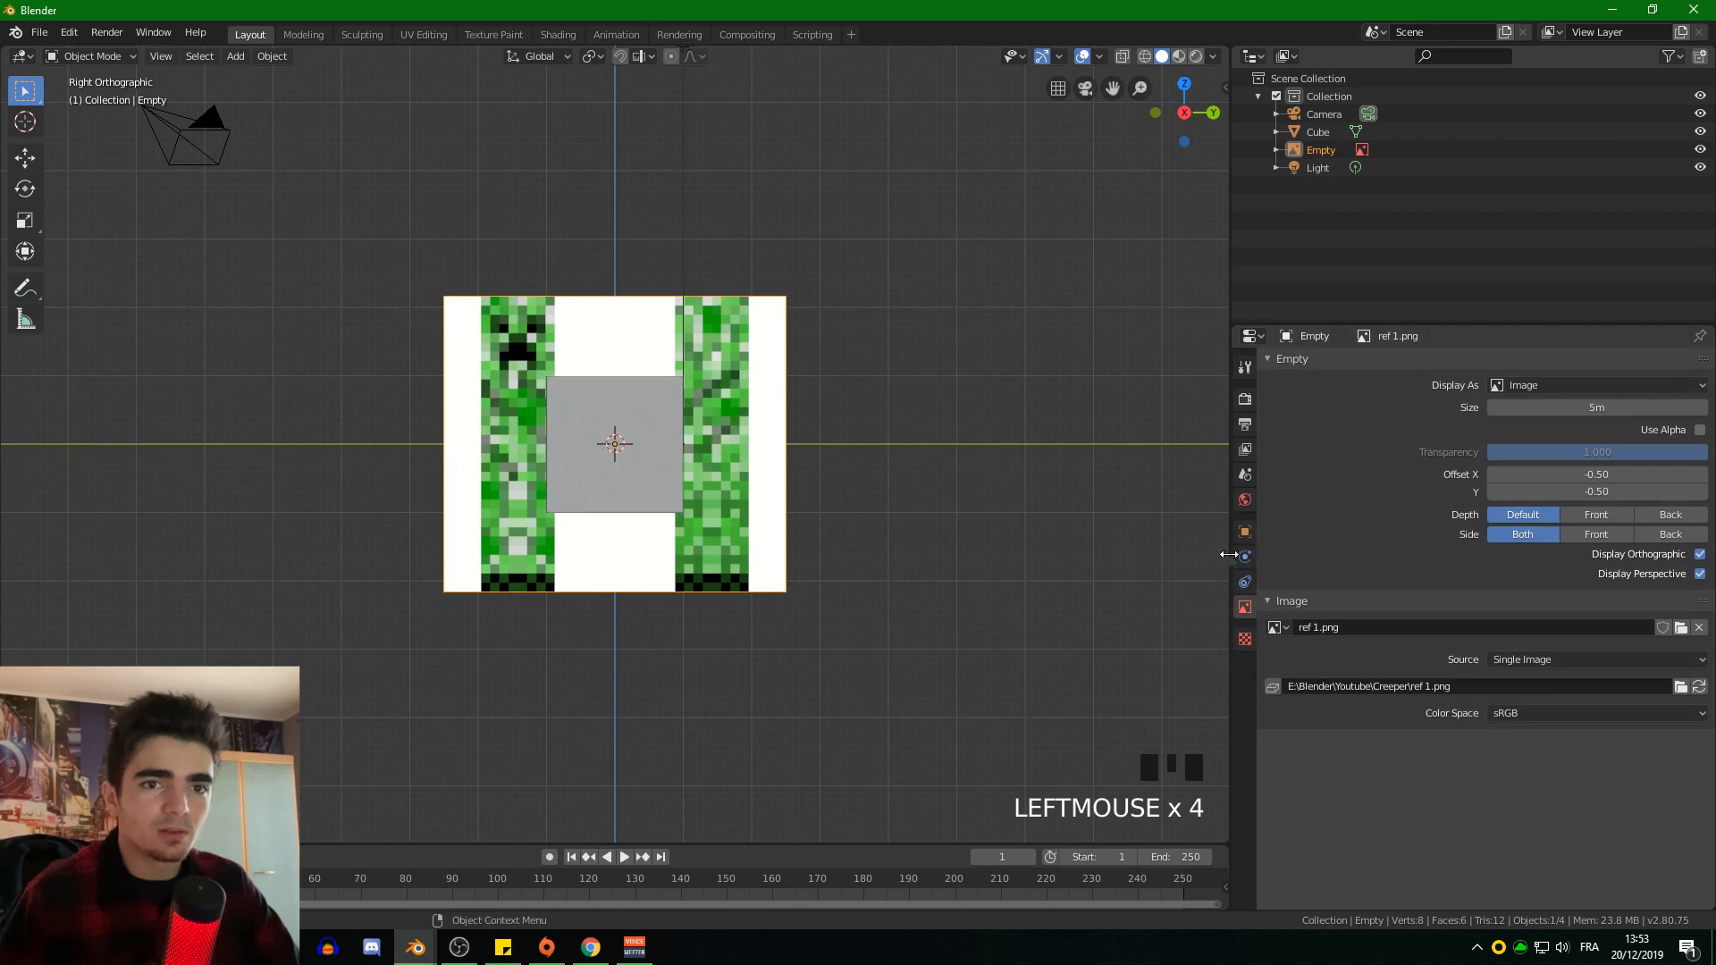
left_click(1700, 430)
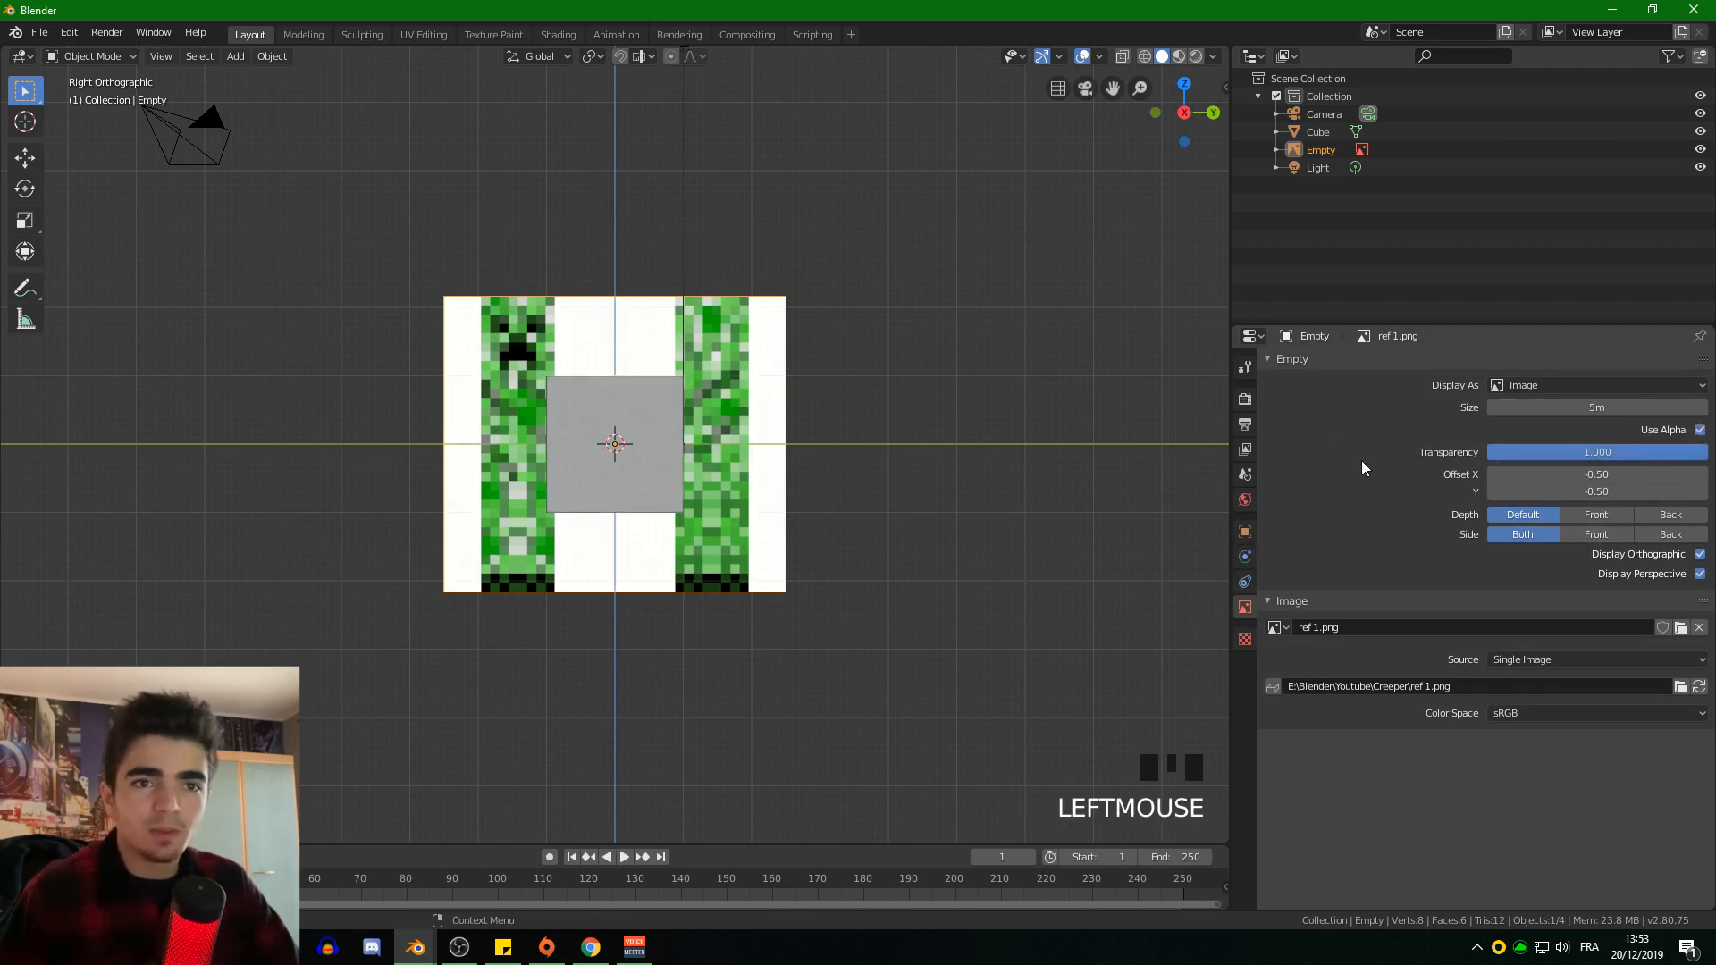
left_click(1625, 454)
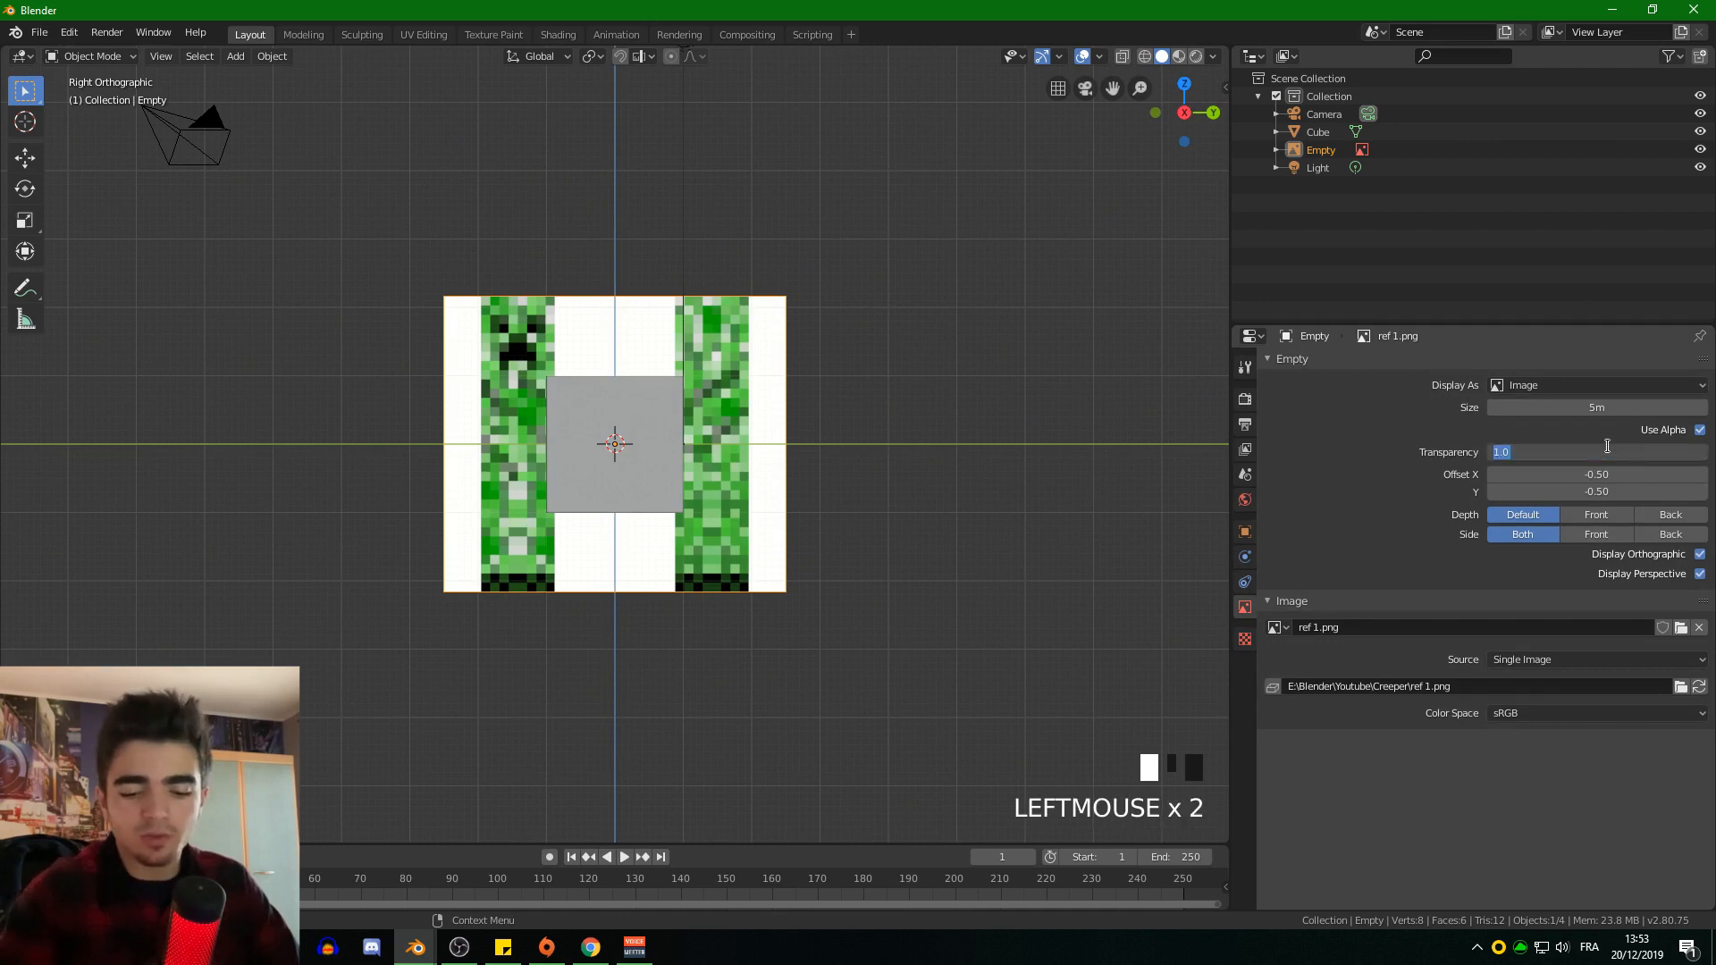
type("0.7")
key("Return")
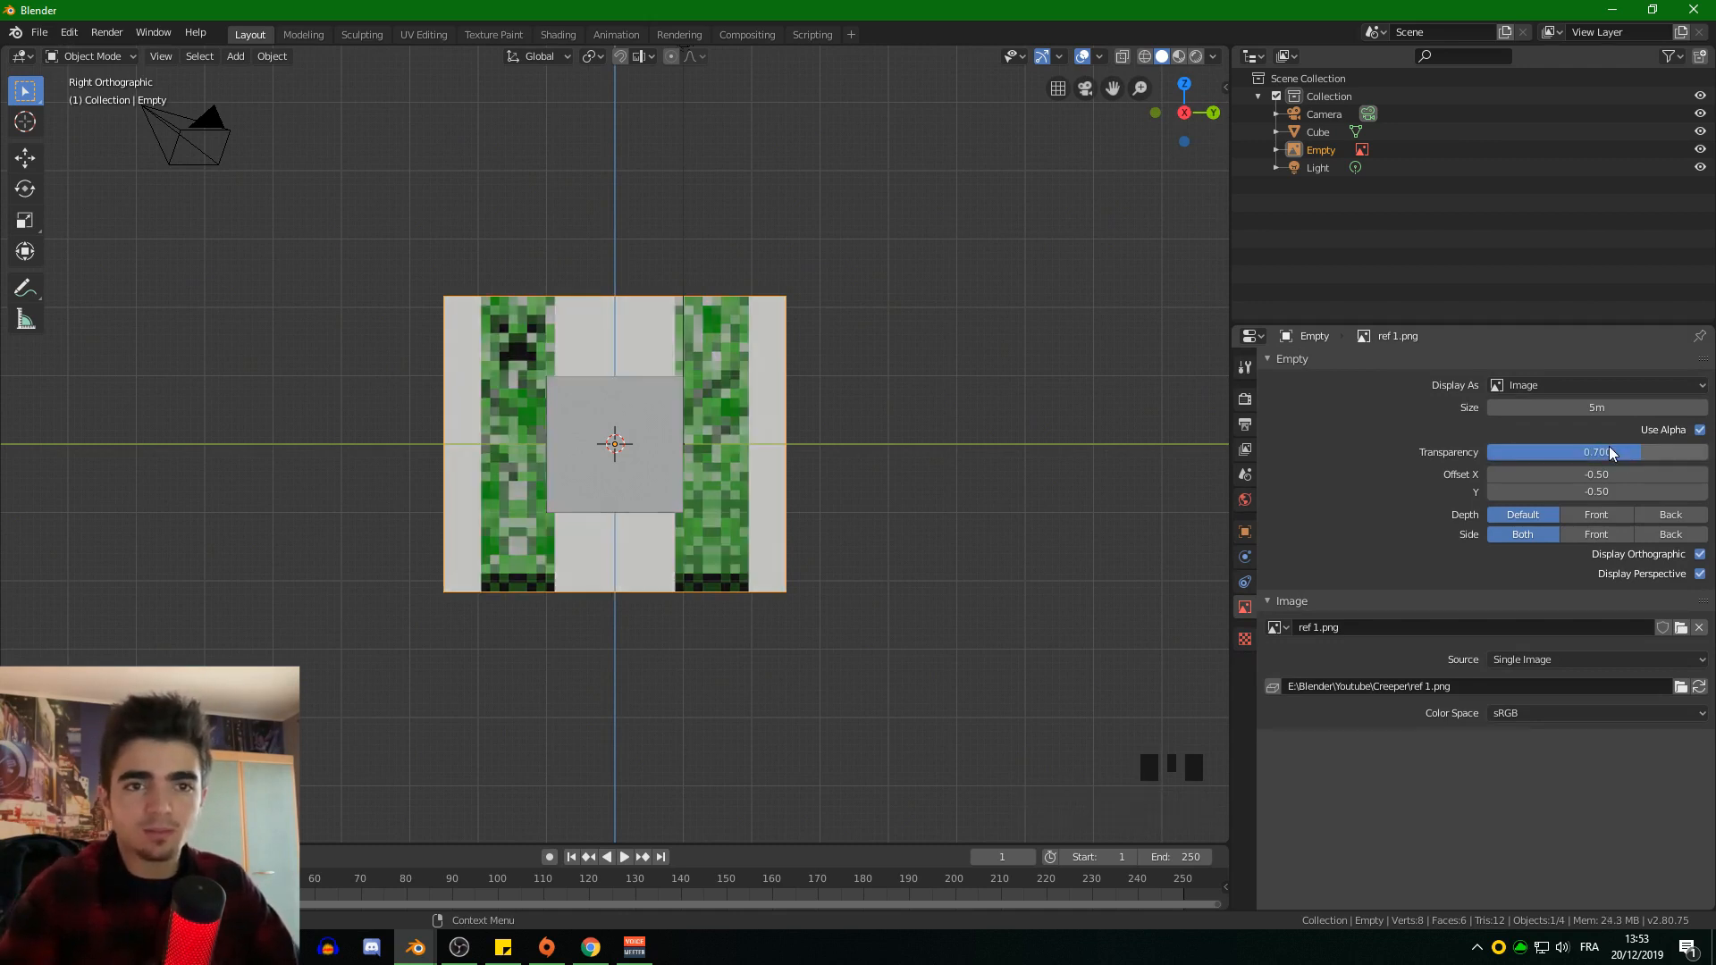
left_click(1698, 574)
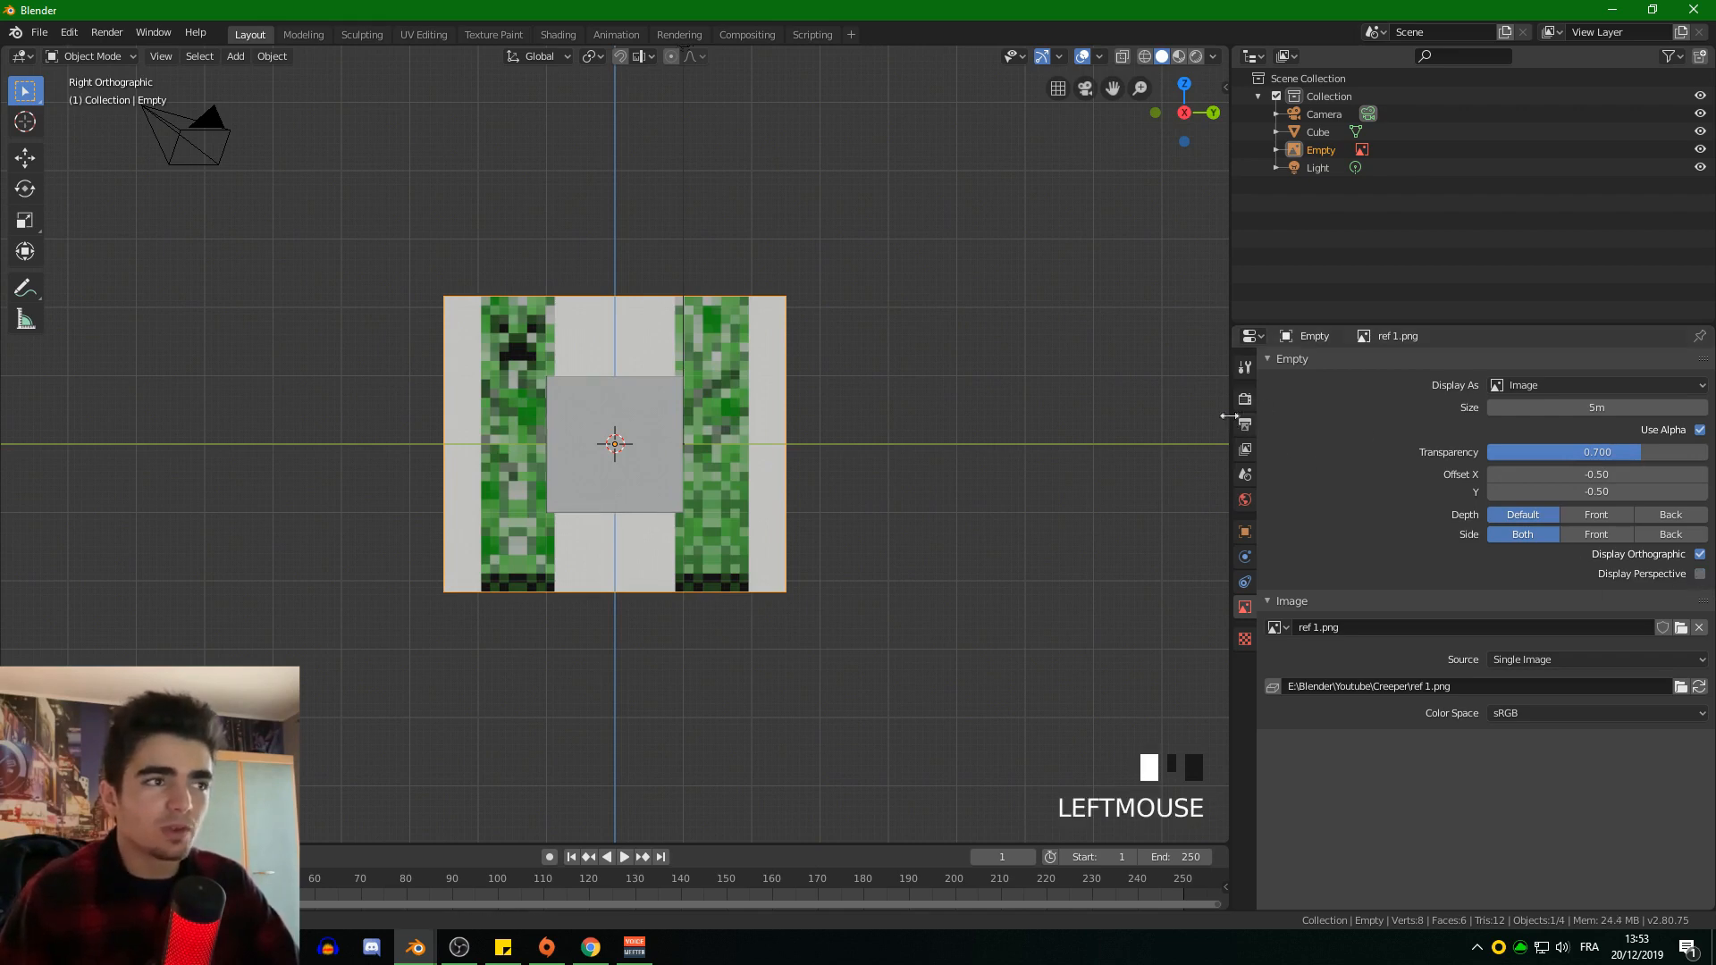
left_click_drag(1229, 415, 1465, 416)
Step: Move the reference image about 1.4 m along Y so the creeper's front view is centred on the vertical axis
scroll(879, 421, "up", 3)
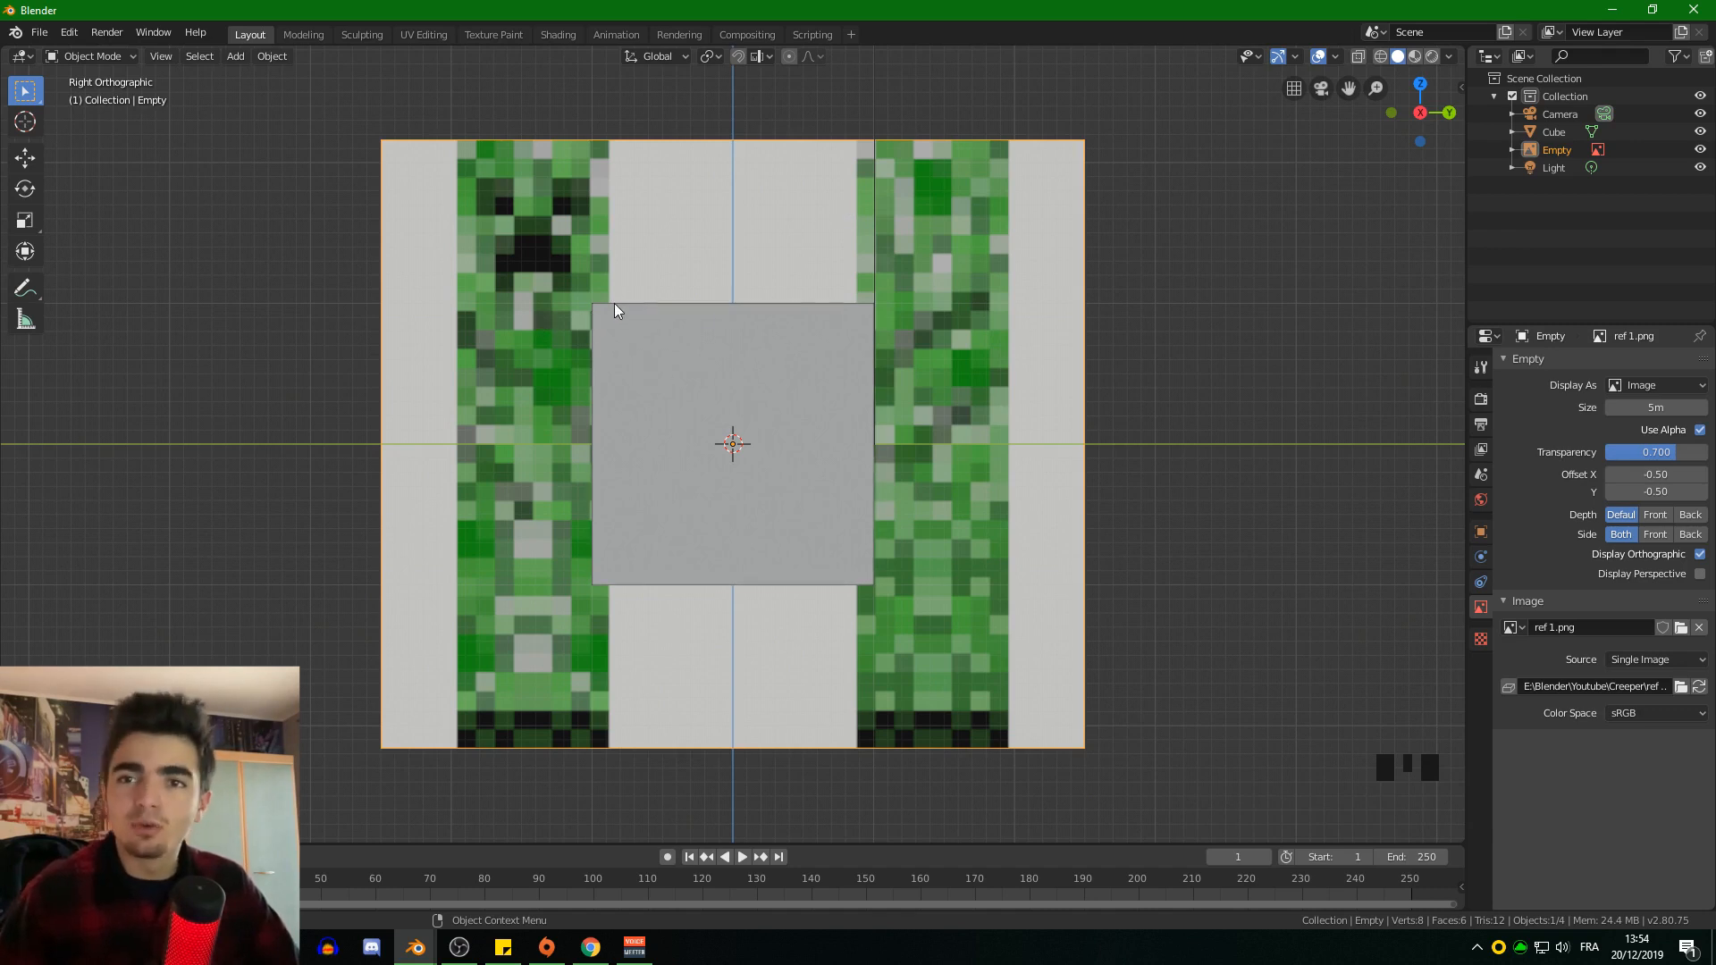
key("g")
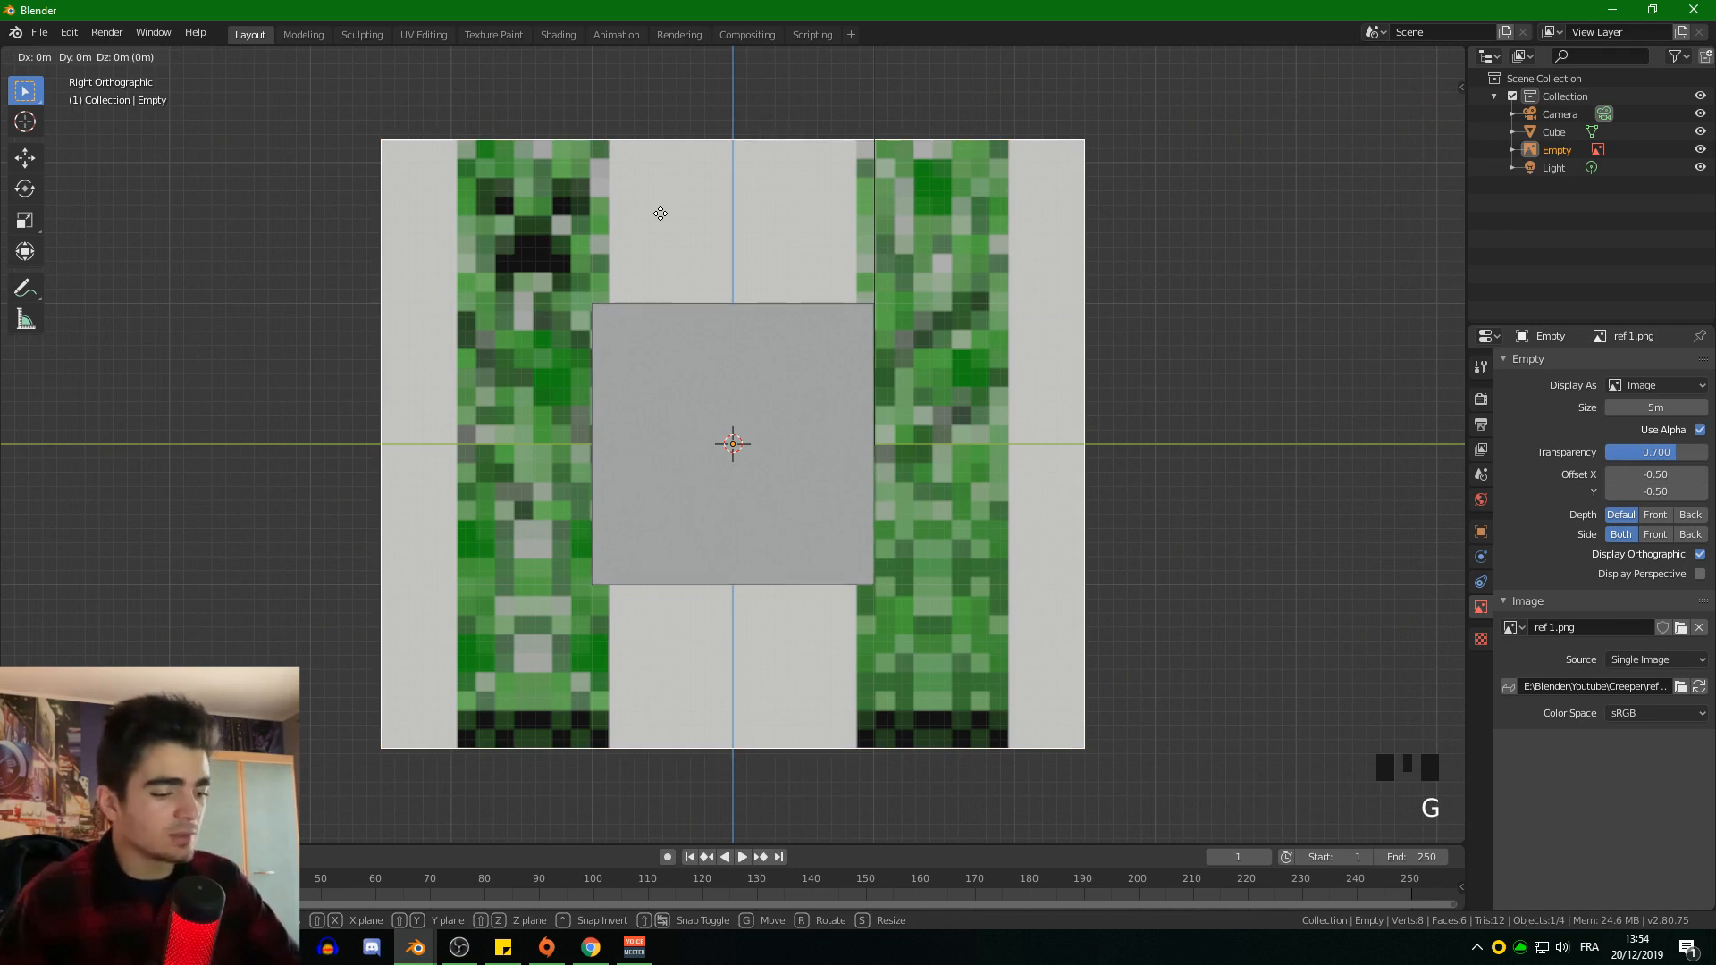
key("y")
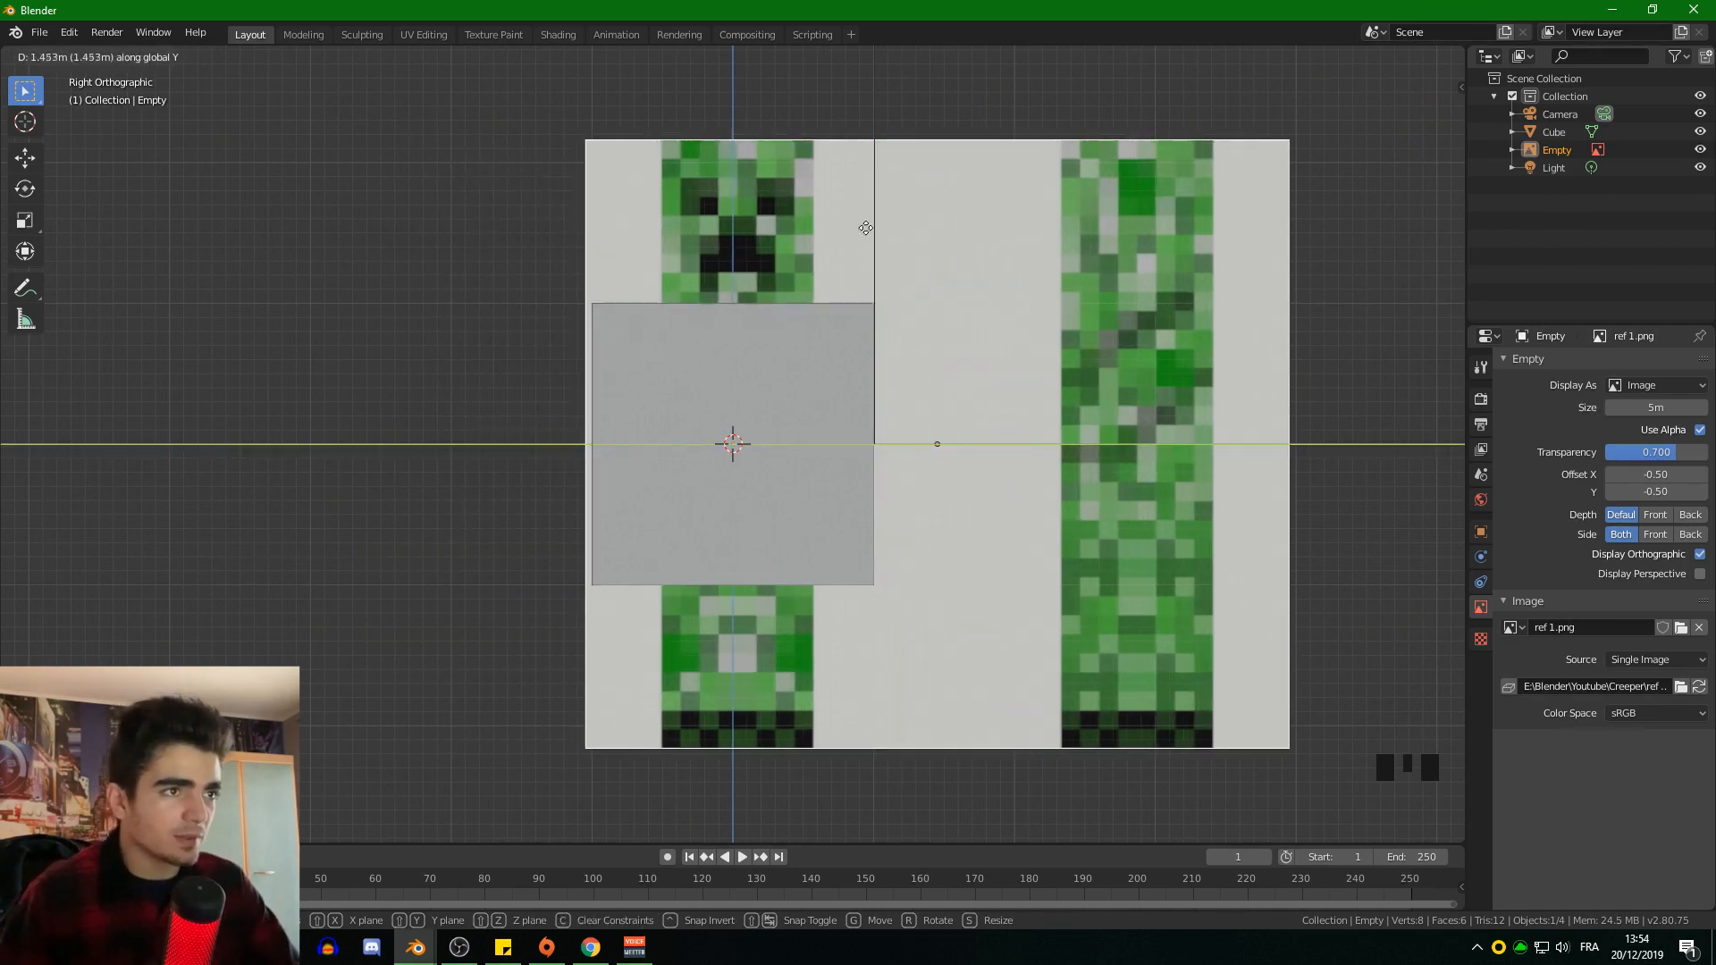
left_click(864, 235)
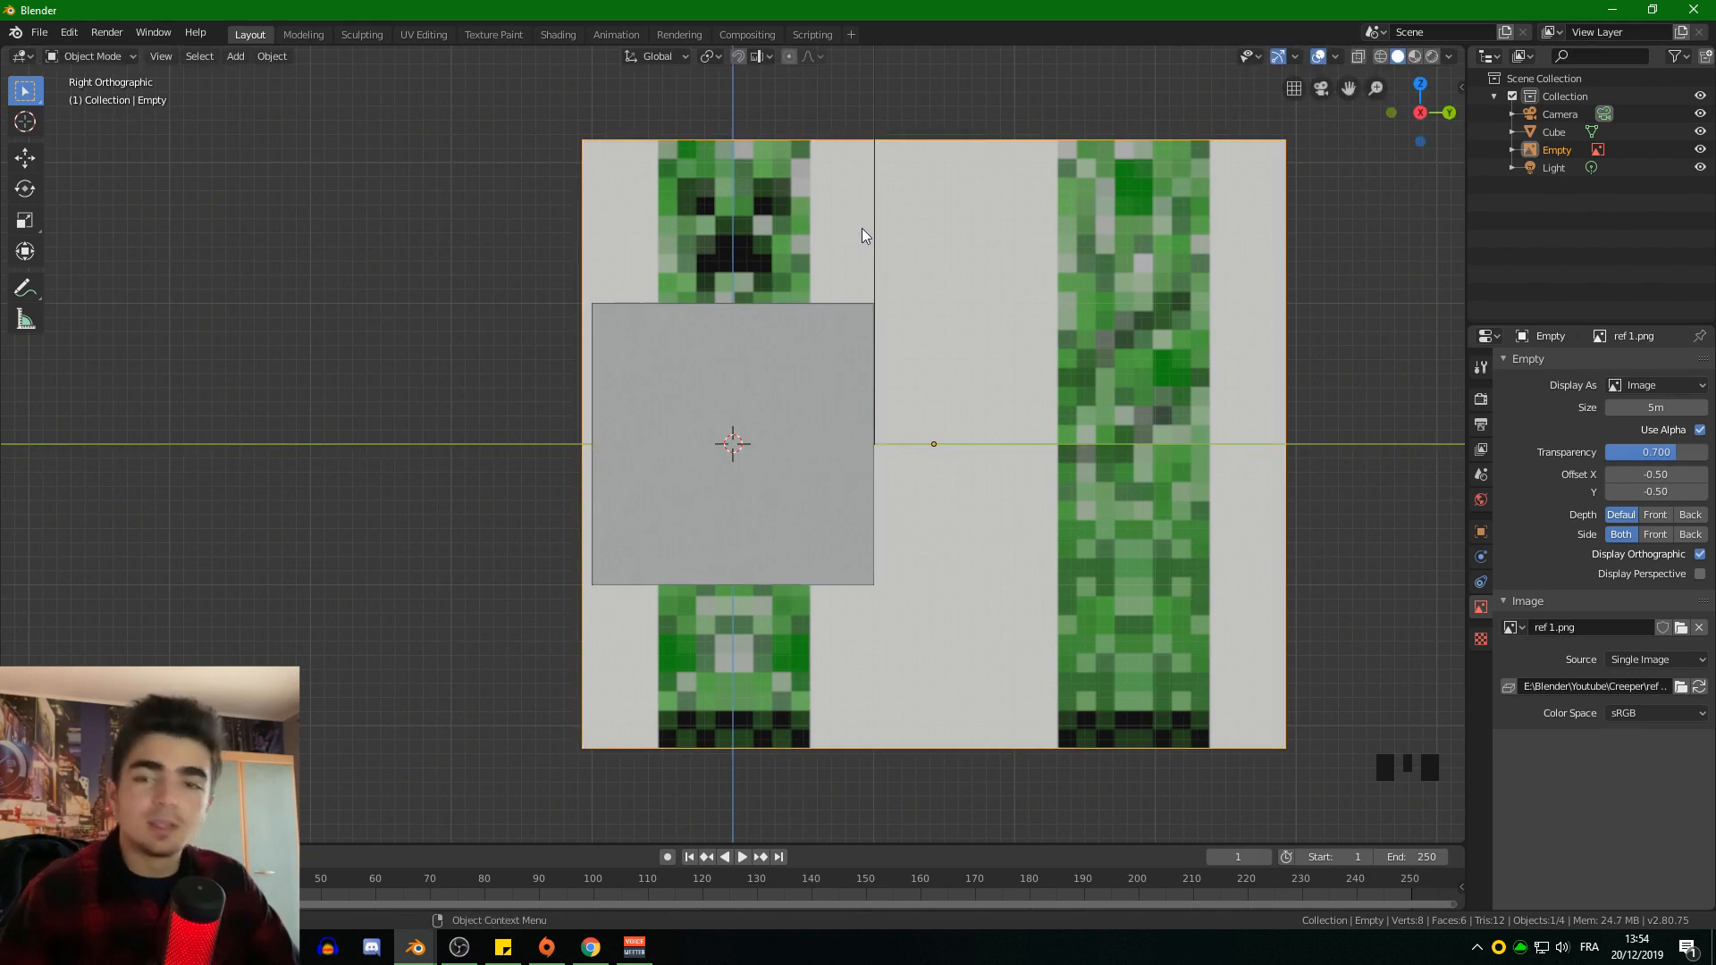
Step: Scale the cube down uniformly in wireframe display to match the width of the creeper's head in the reference
left_click(733, 336)
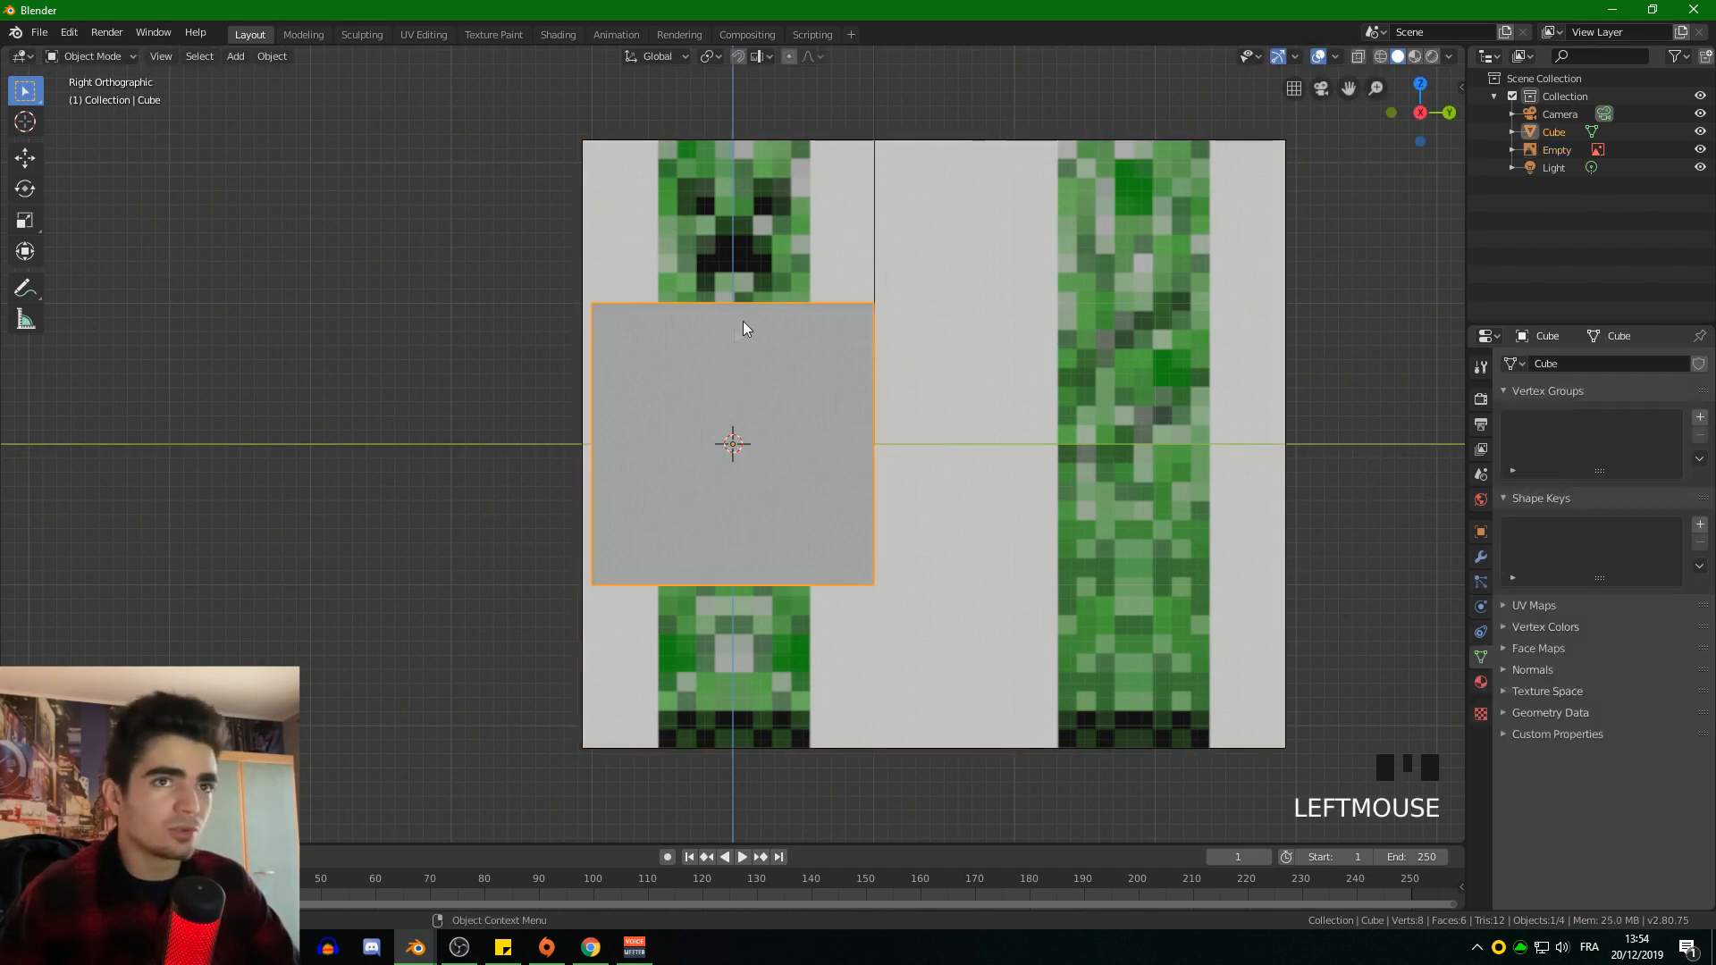
left_click(1381, 57)
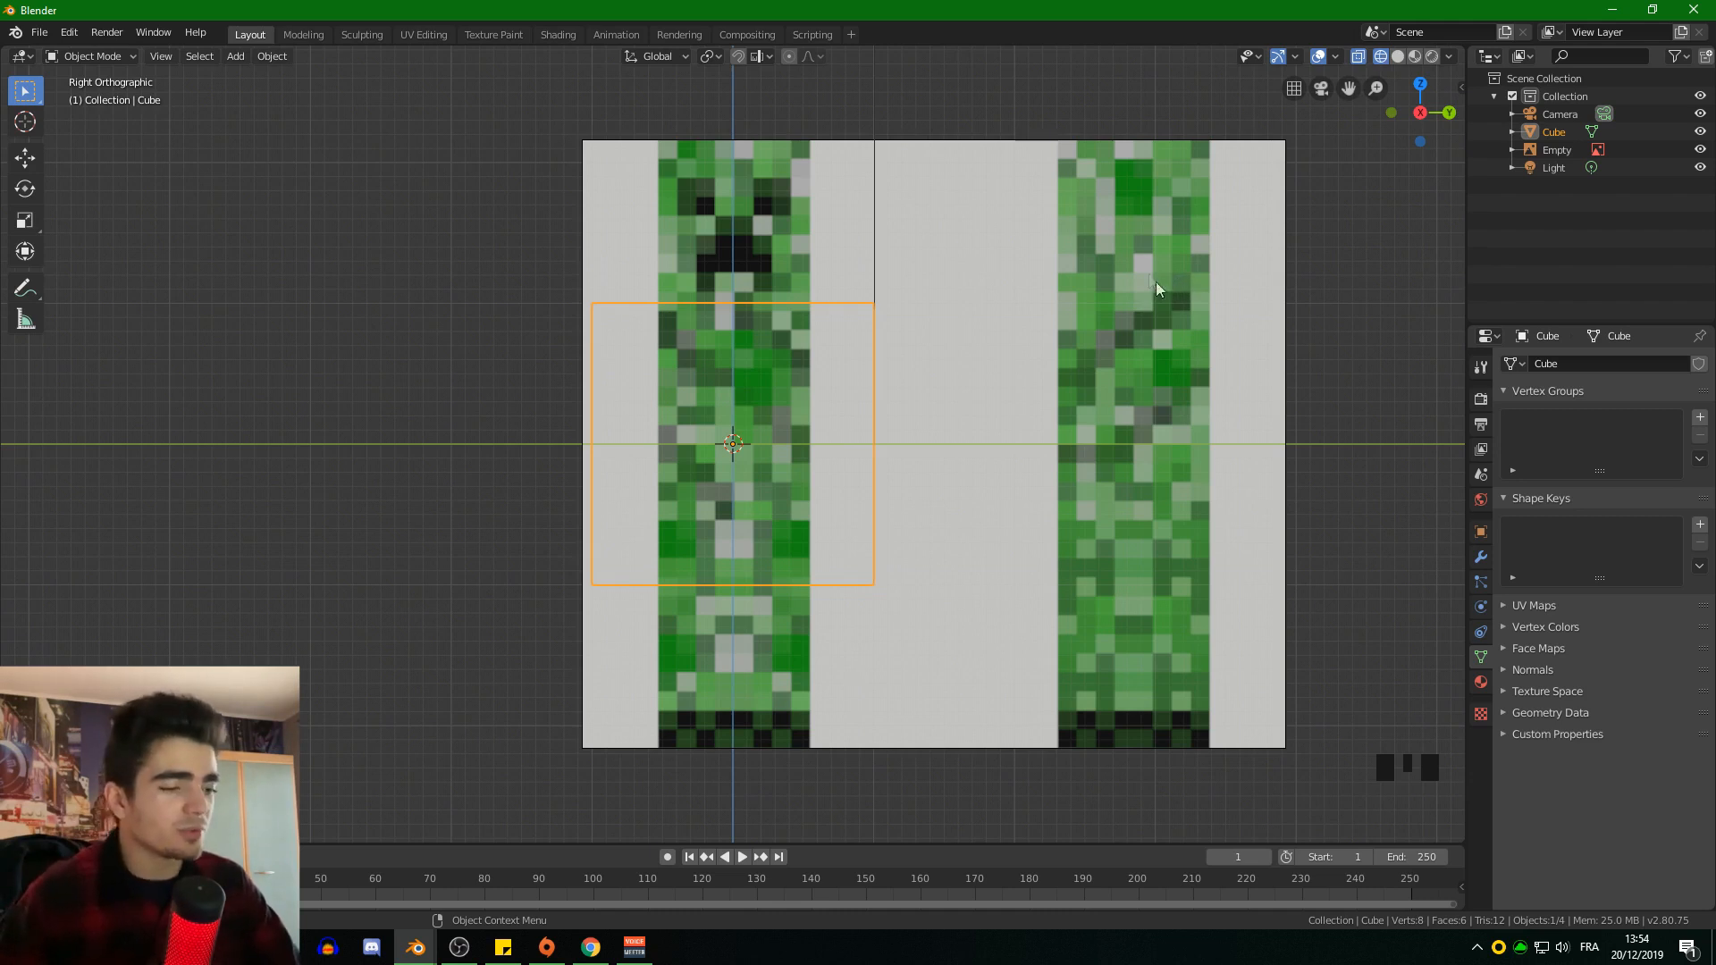
key("s")
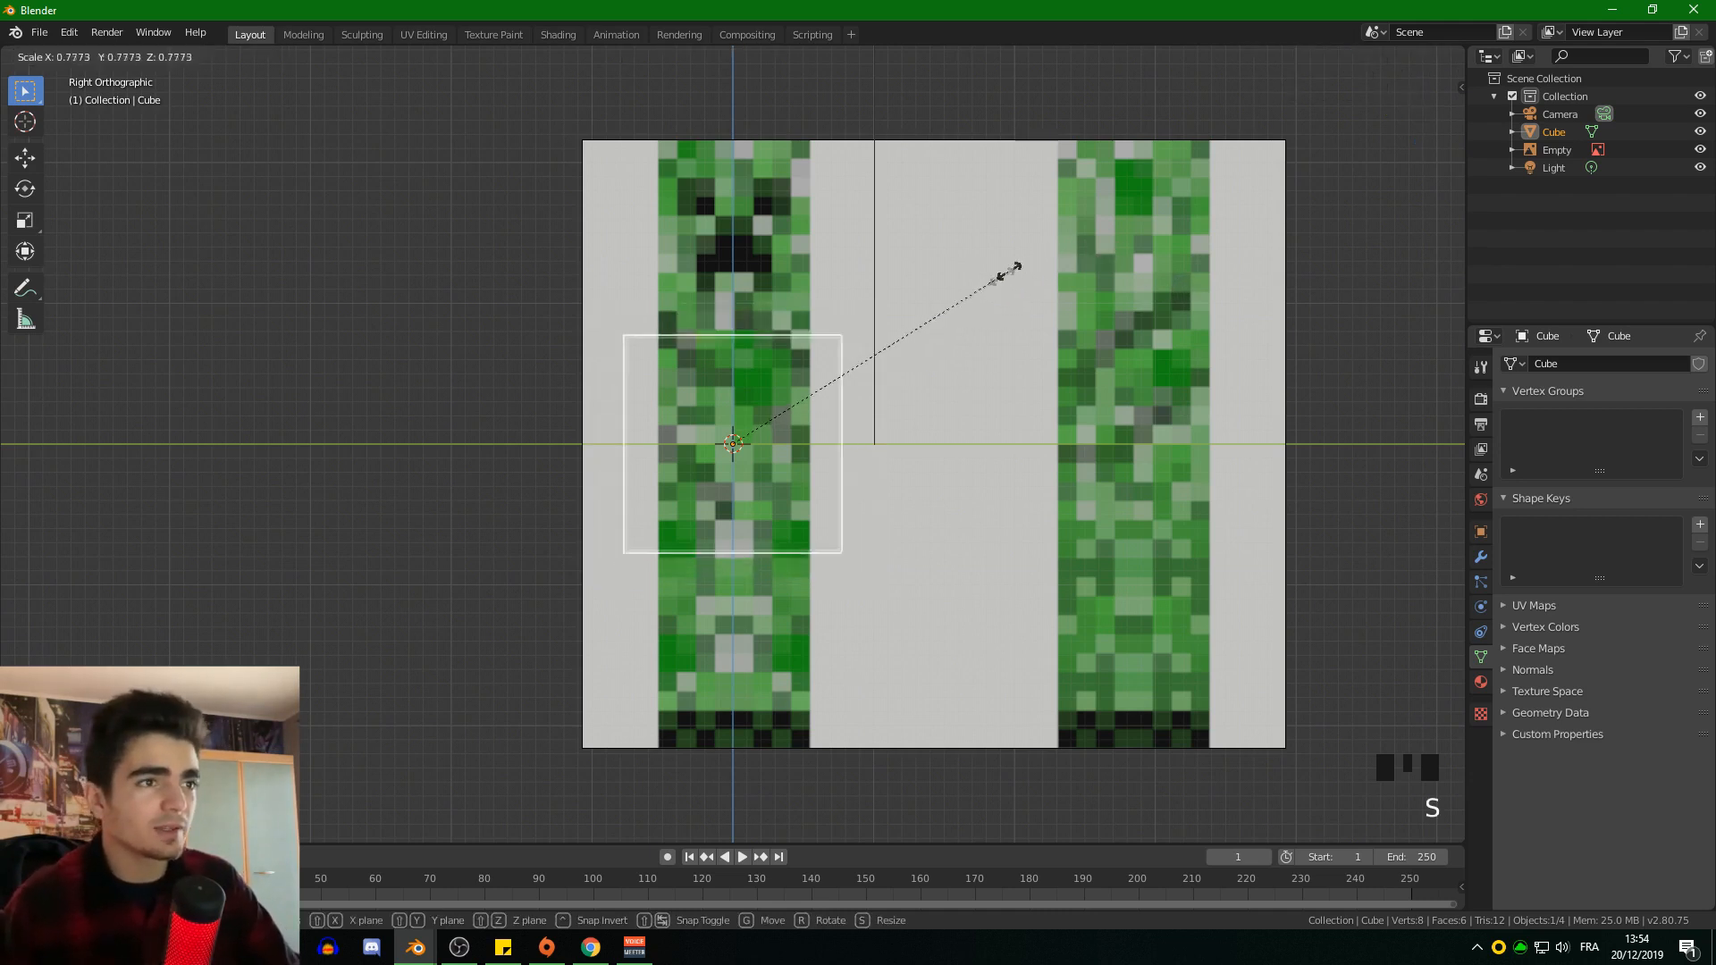
left_click(926, 324)
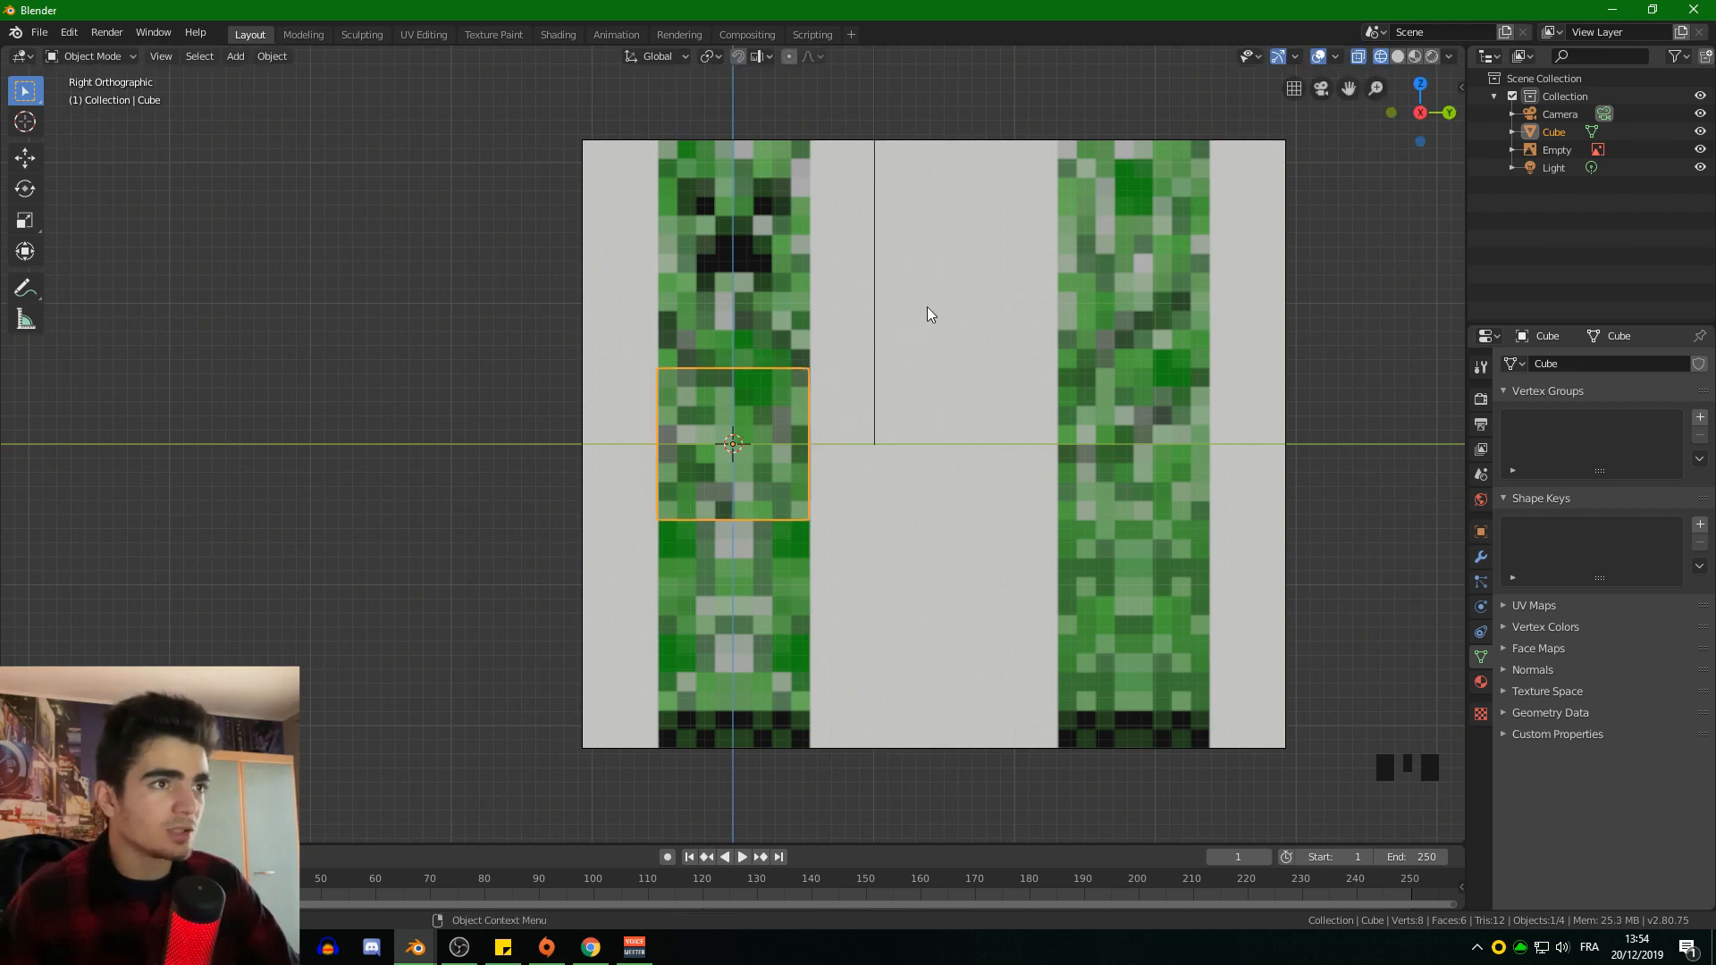
Step: Move the cube up along Z until it covers the creeper's head in the reference image
middle_click_drag(928, 313, 928, 362, "shift")
key("g")
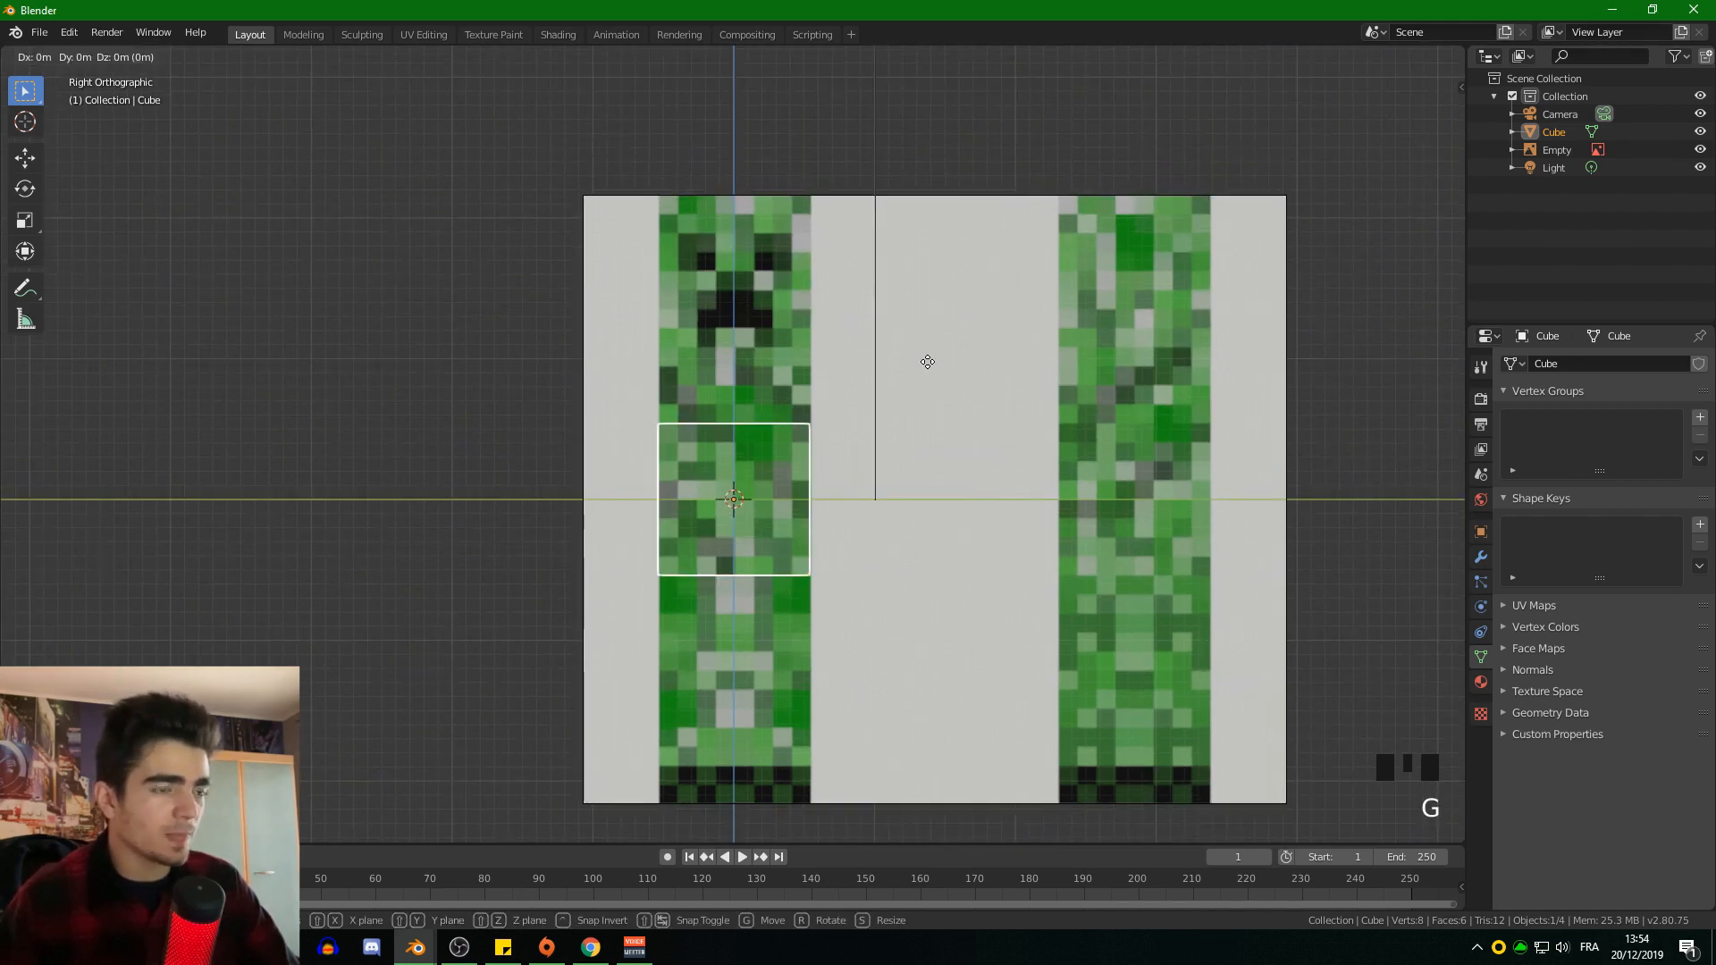
key("z")
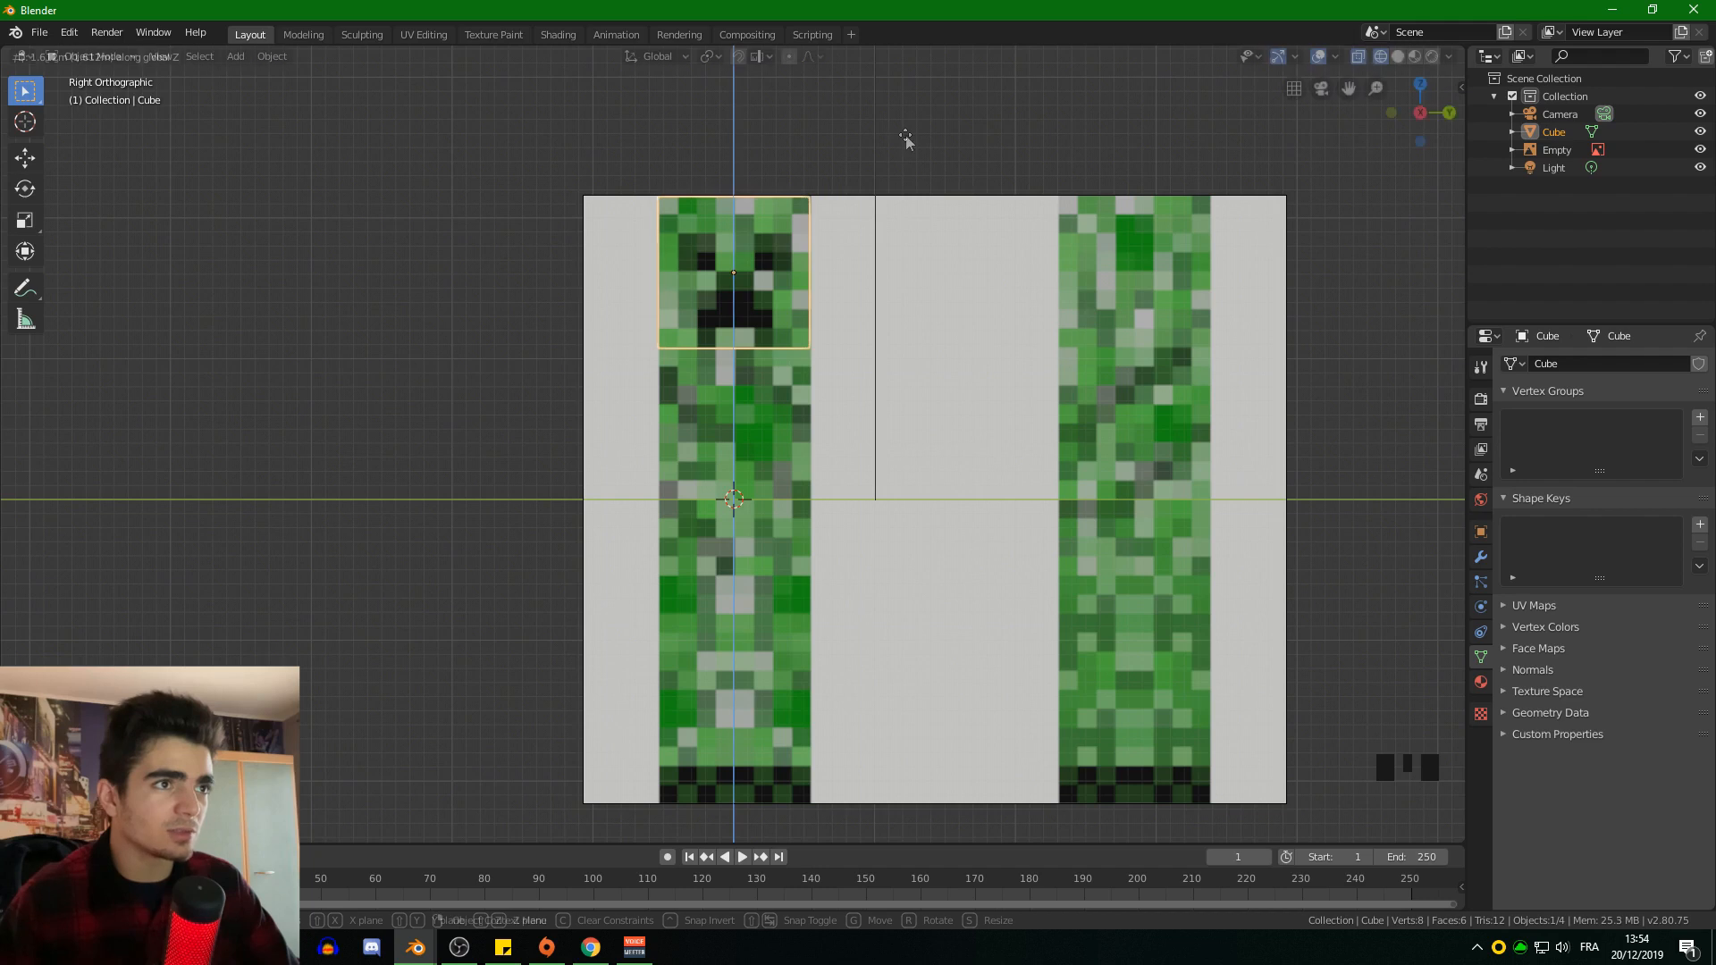
Step: Nudge the cube about 0.006 m along Y and 0.009 m along Z to align its outline with the reference head
left_click(904, 134)
scroll(890, 169, "up", 4)
middle_click_drag(887, 170, 874, 536, "shift")
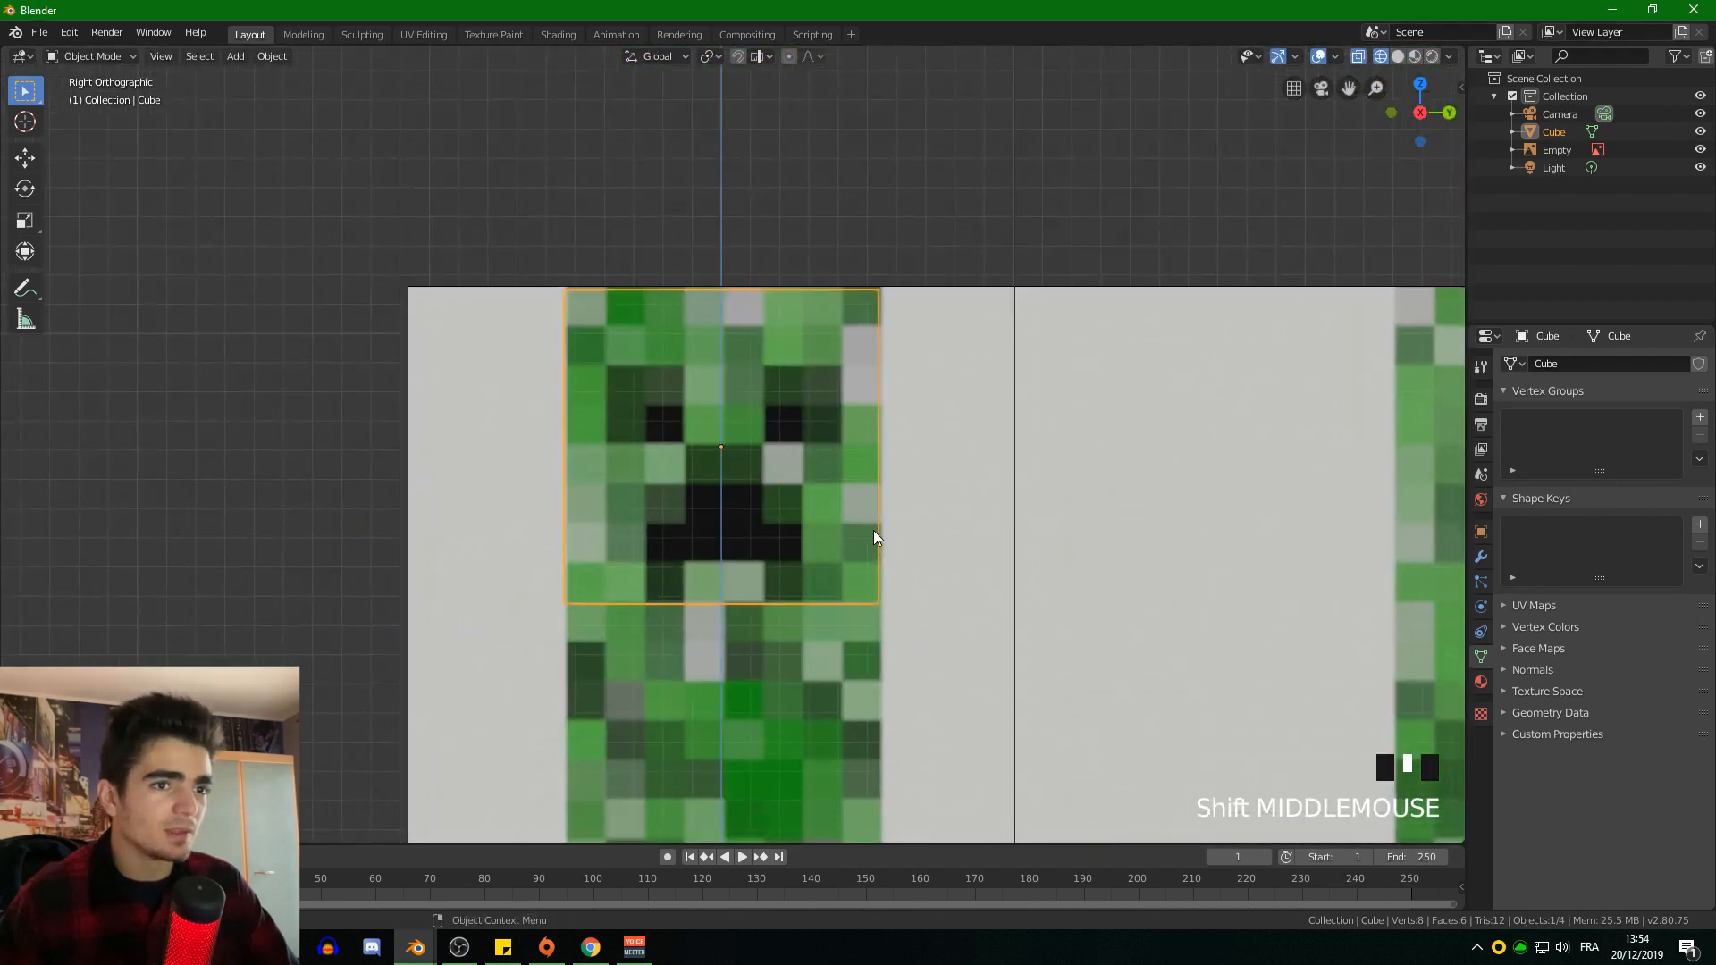
scroll(863, 514, "up", 2)
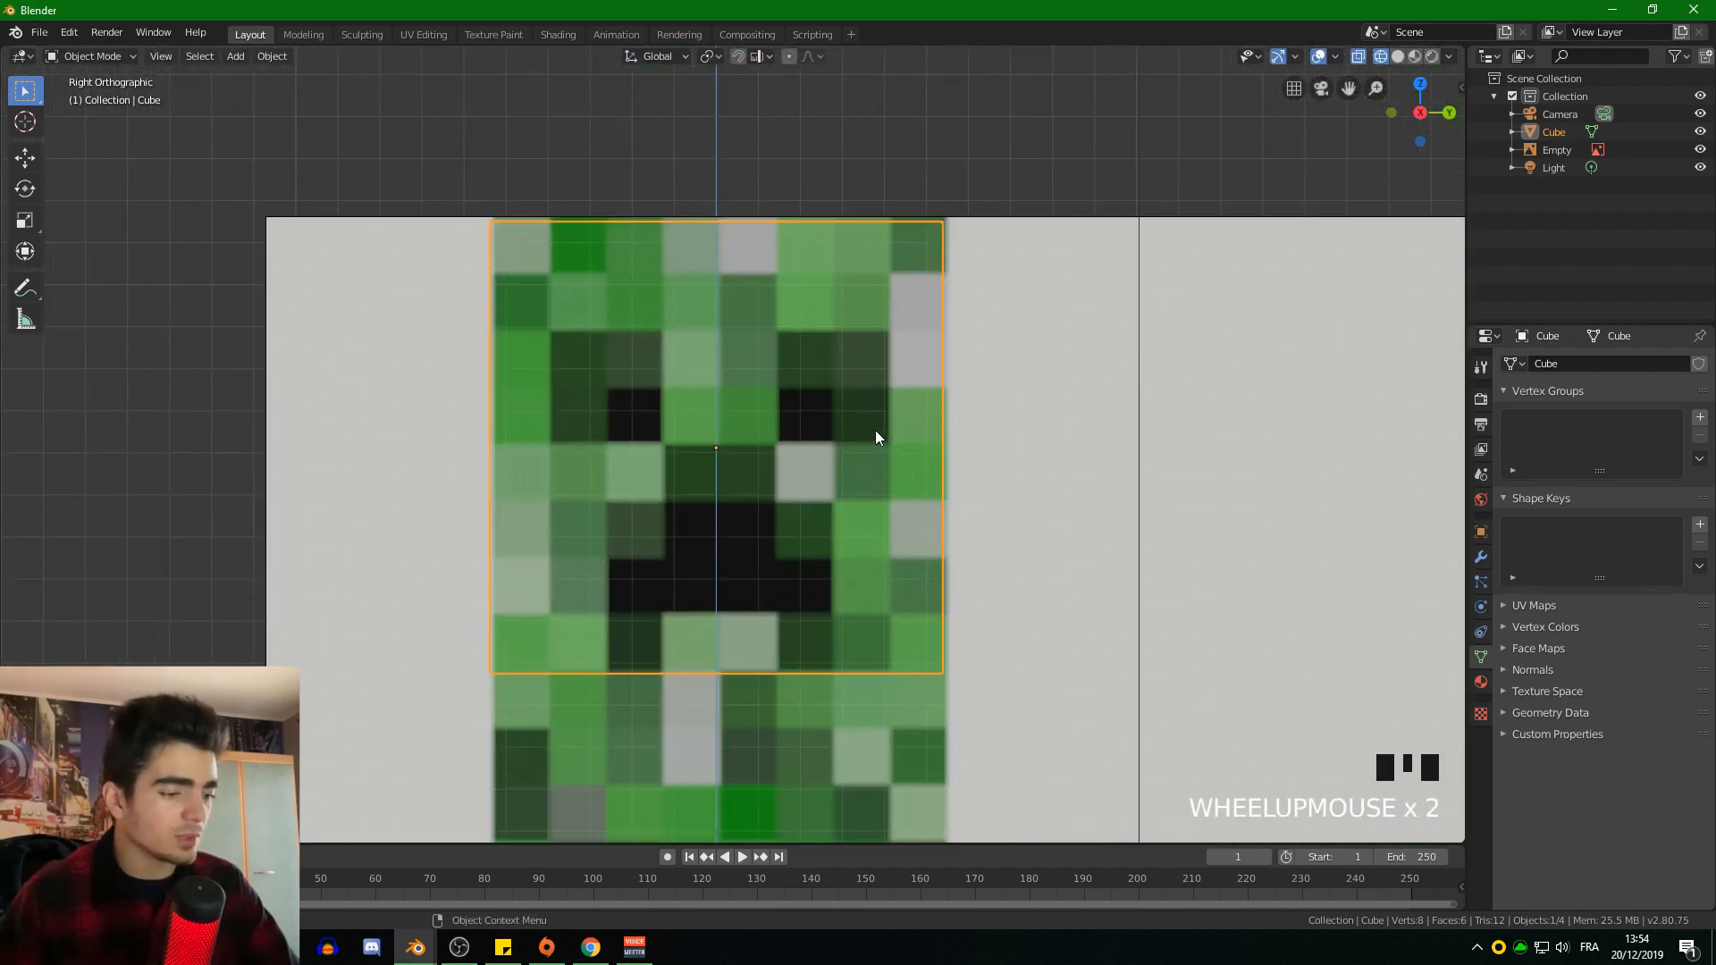
key("g")
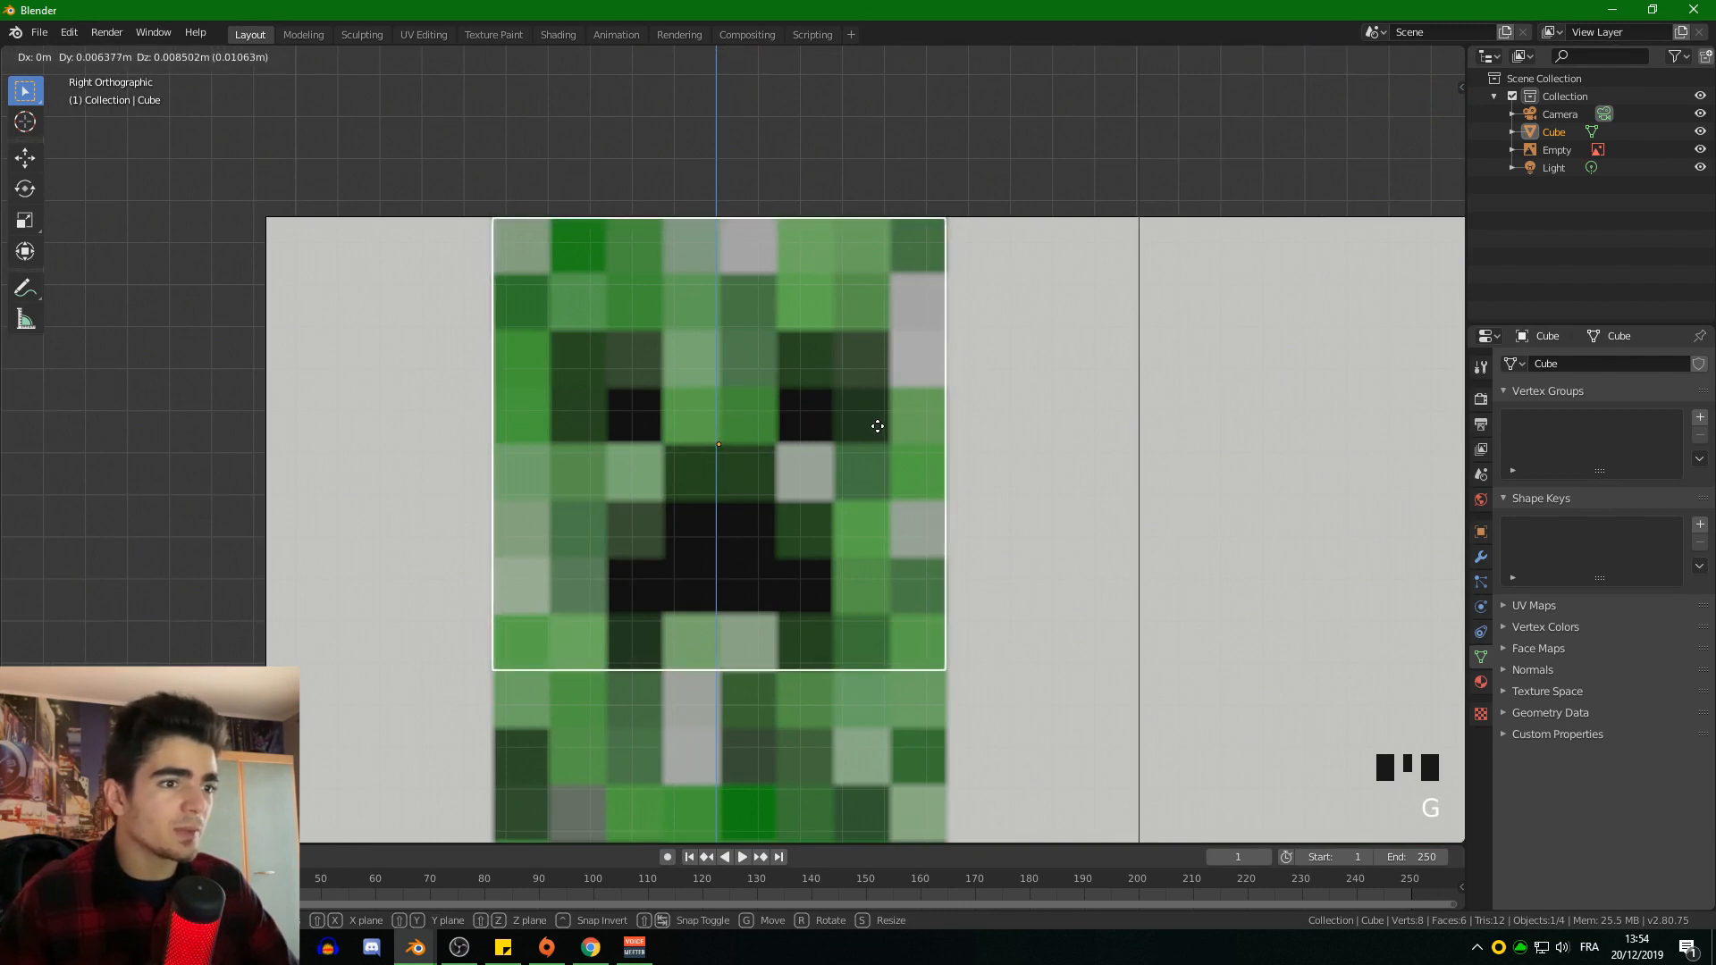
left_click(878, 426)
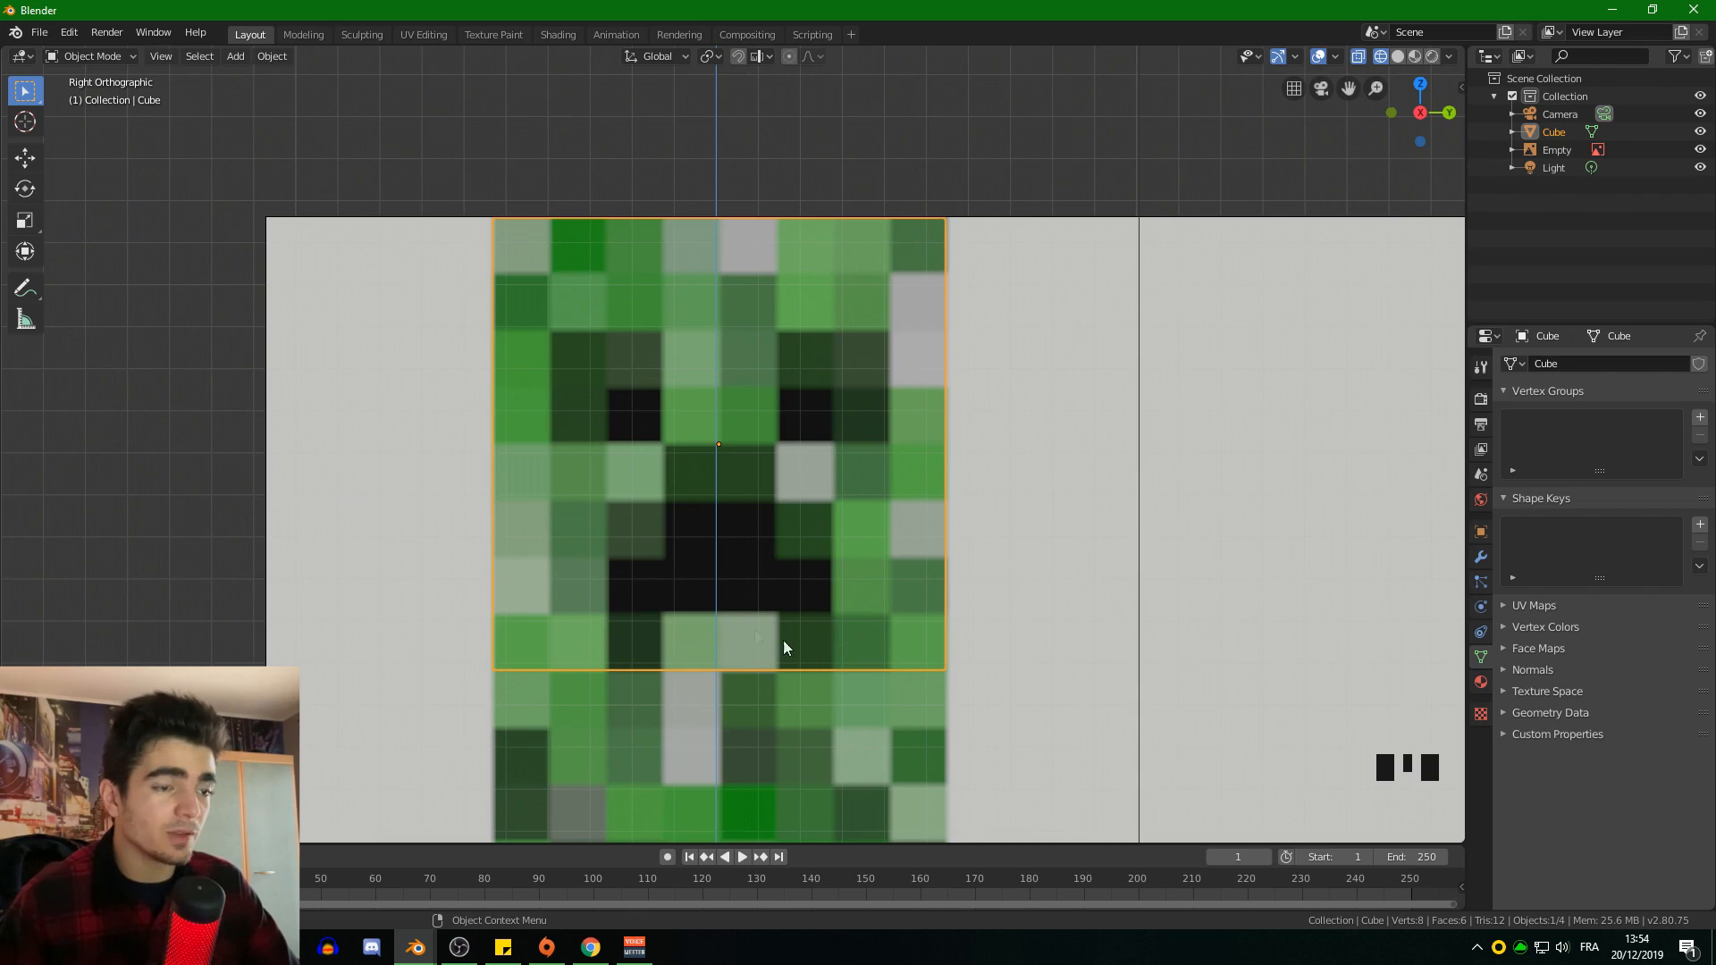
Step: Examine the cube in perspective and check its alignment with the creeper's head in the right orthographic view
scroll(785, 647, "down", 1)
scroll(752, 572, "down", 4)
scroll(813, 487, "up", 1)
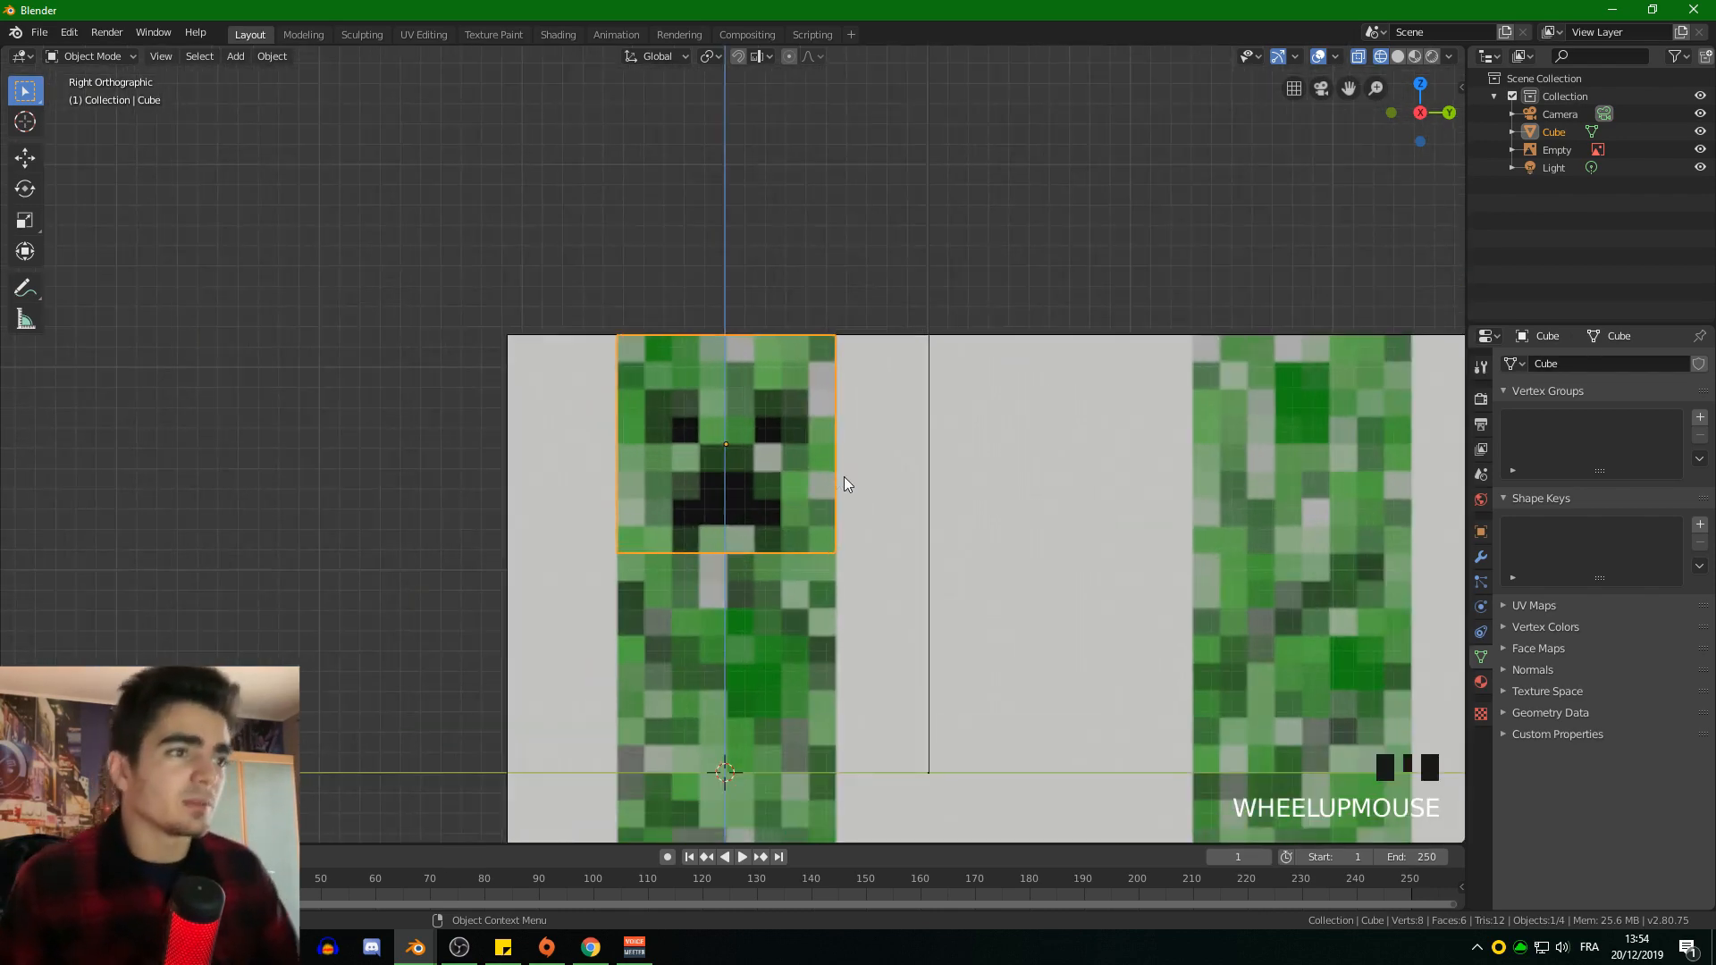
middle_click_drag(823, 473, 727, 470)
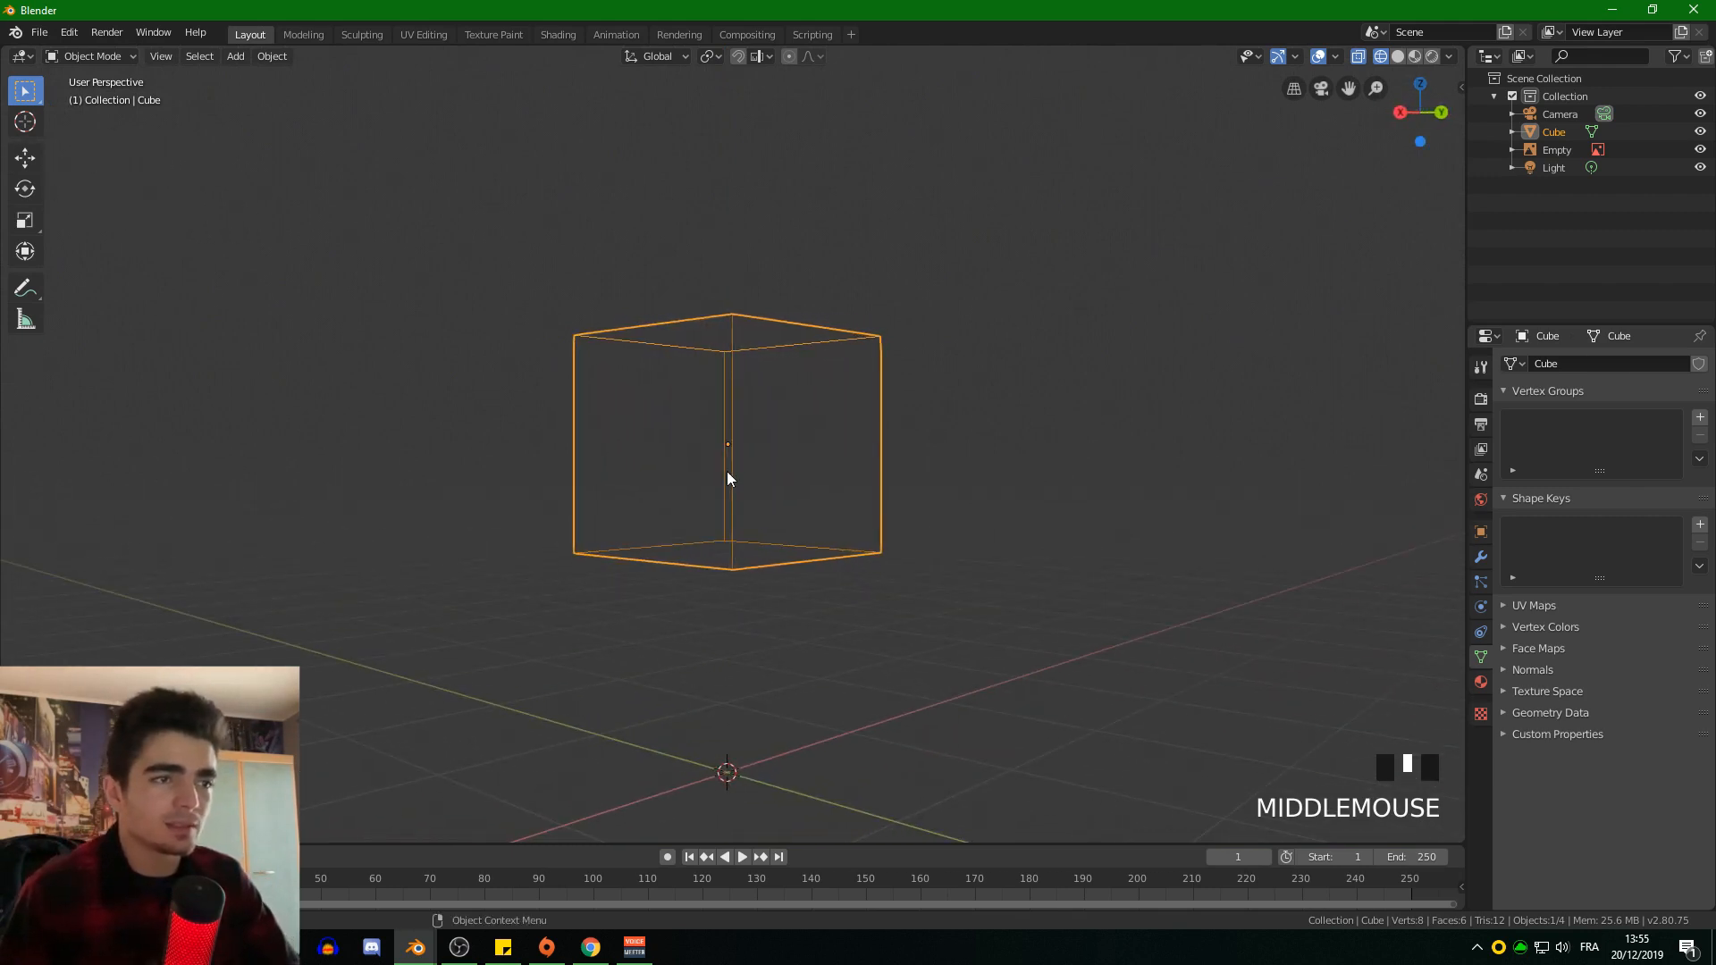
left_click(1400, 111)
scroll(1064, 470, "up", 2)
middle_click_drag(1065, 470, 893, 502, "shift")
scroll(709, 459, "down", 2)
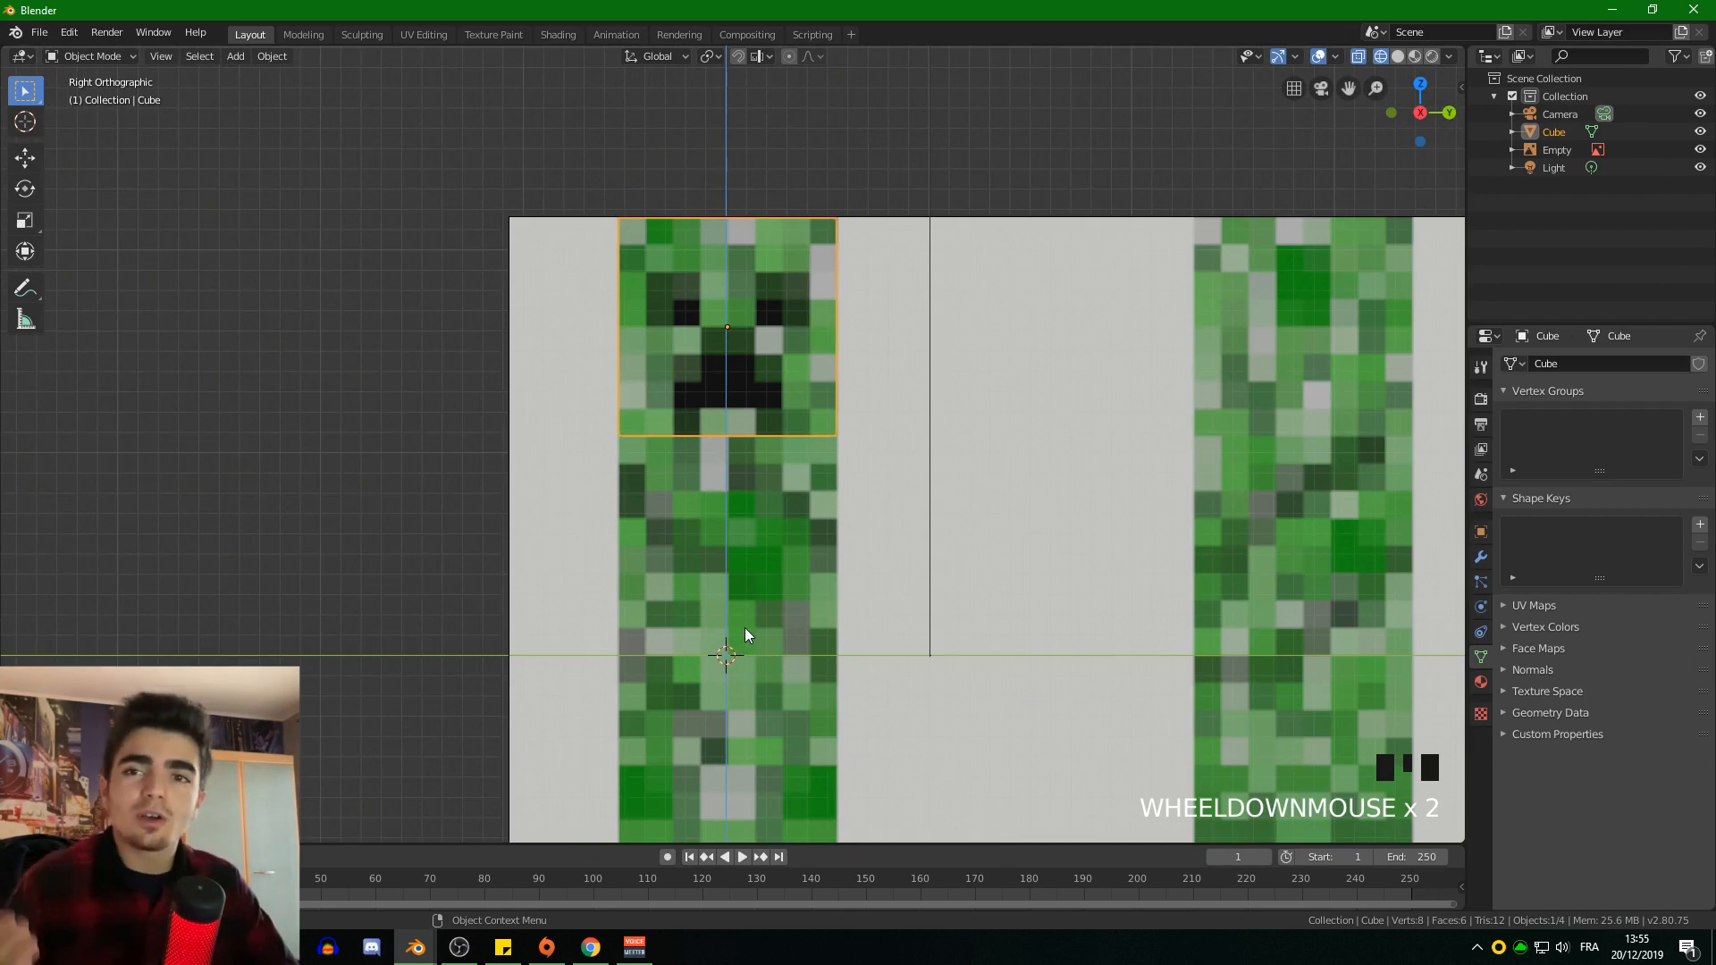
scroll(881, 514, "down", 2)
Step: Switch the cube to Edit Mode and add one centred vertical loop cut that divides it into two halves
middle_click_drag(894, 482, 728, 491)
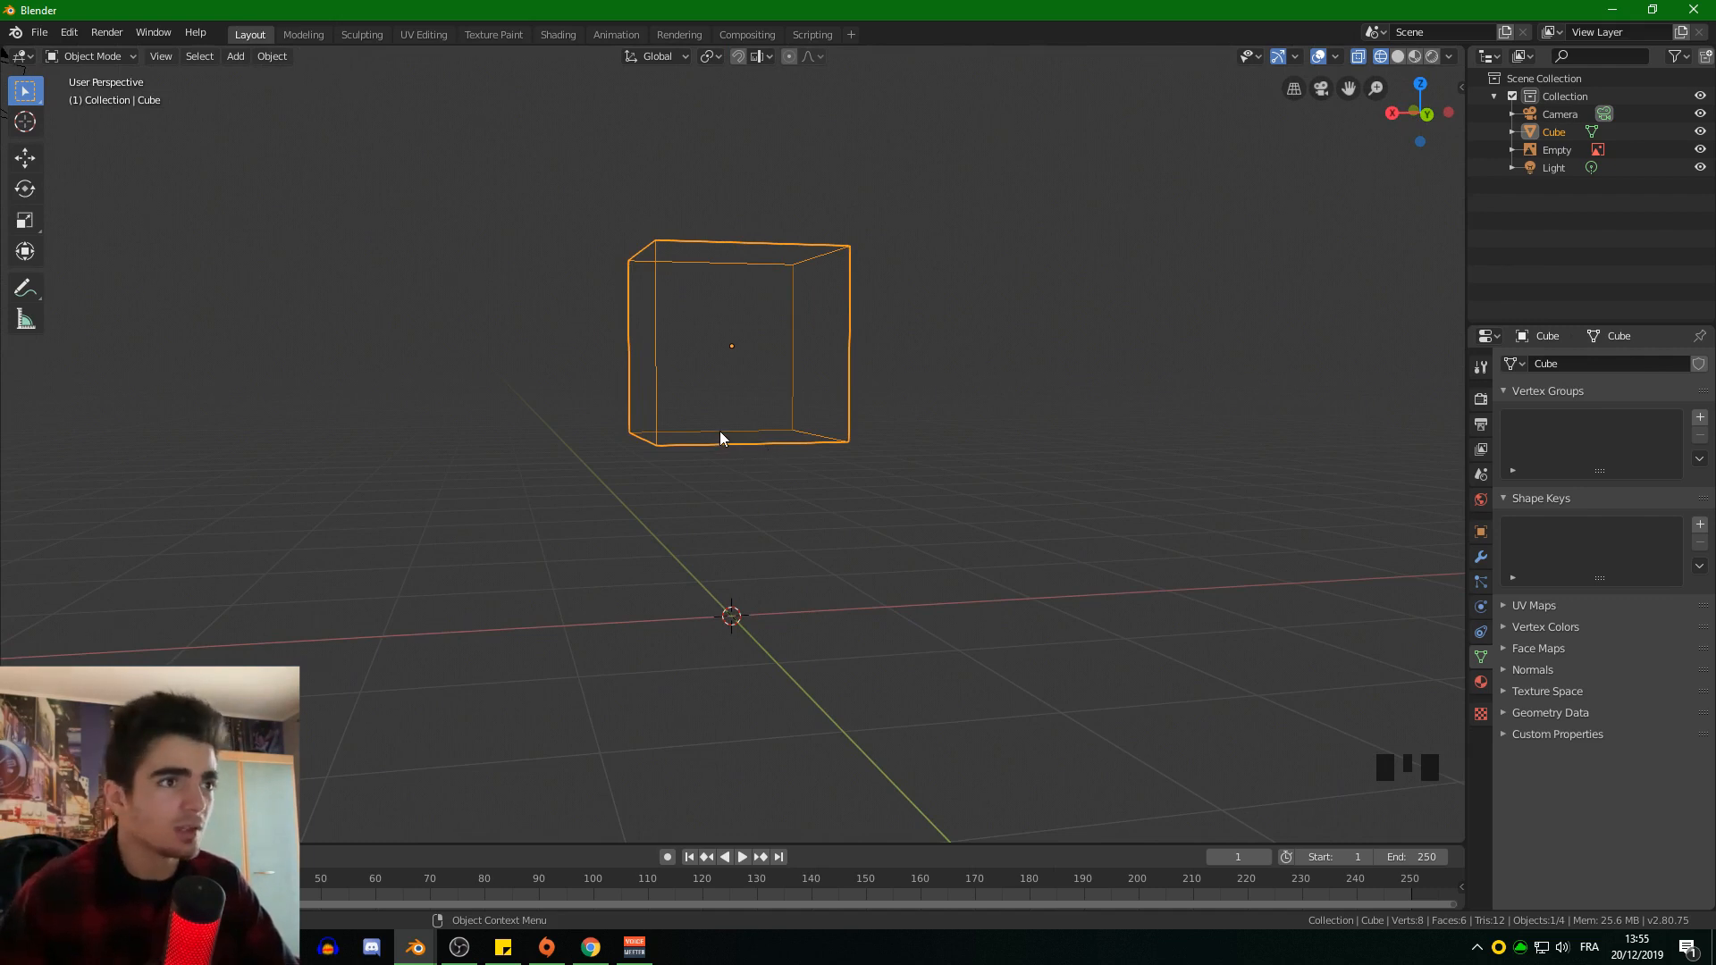
scroll(721, 431, "up", 1)
key("ctrl+r")
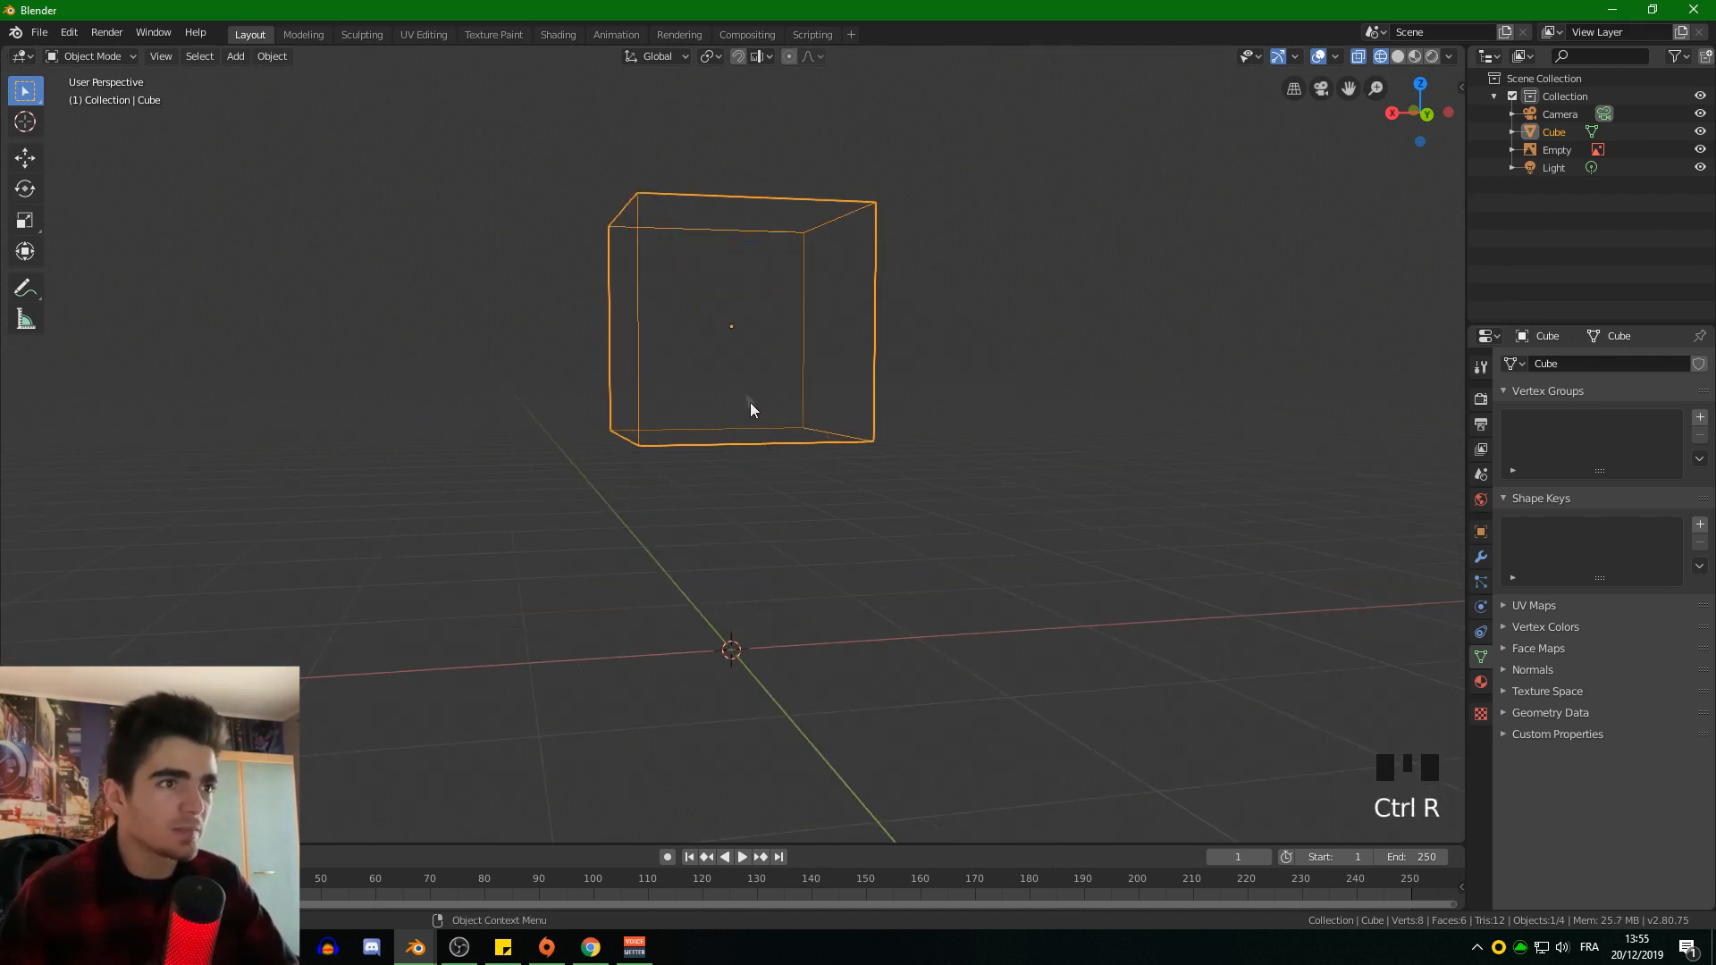
left_click(81, 57)
left_click(82, 96)
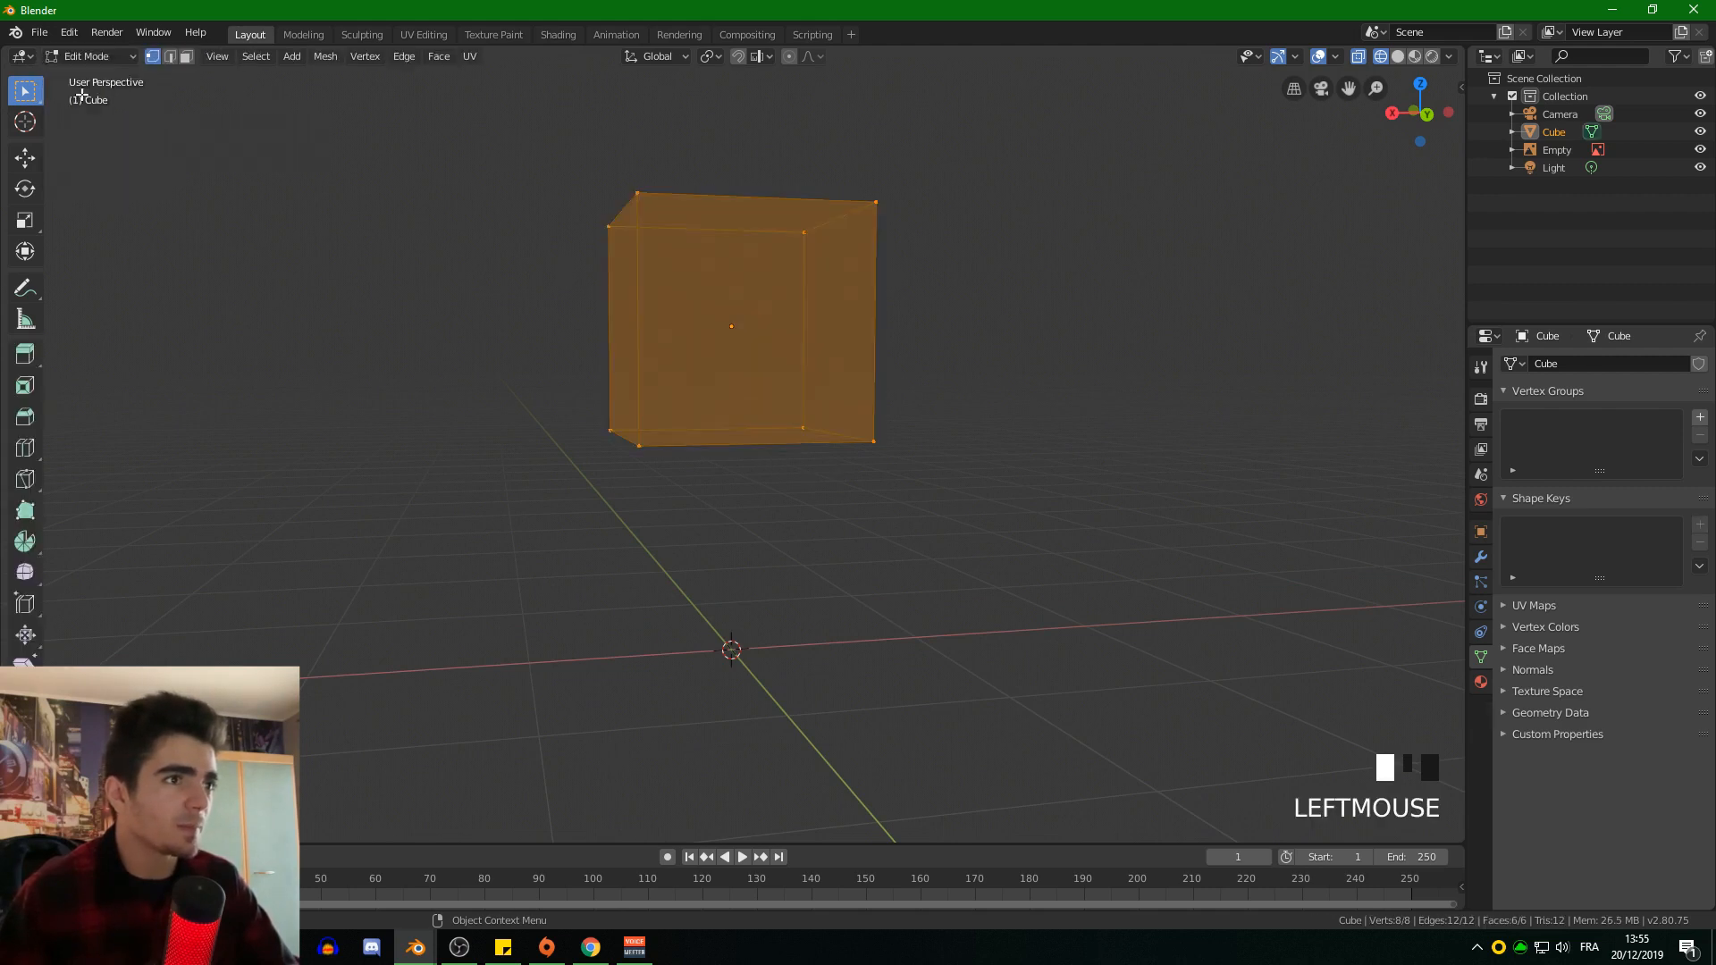
key("ctrl+r")
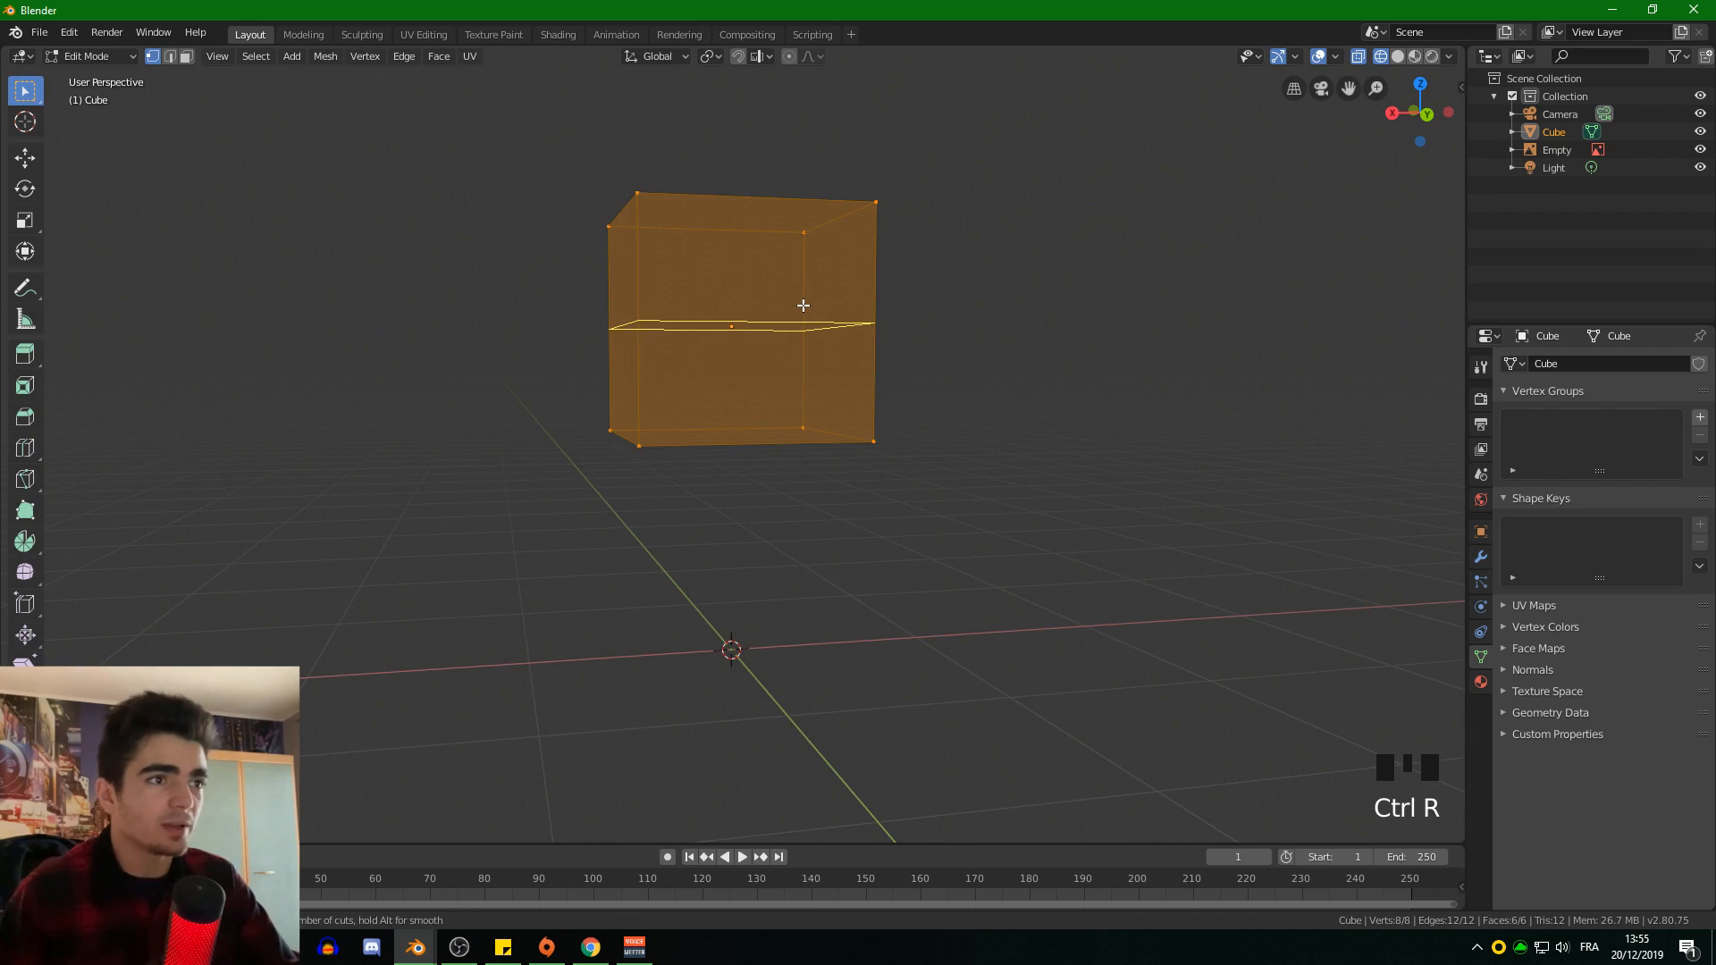
left_click(779, 428)
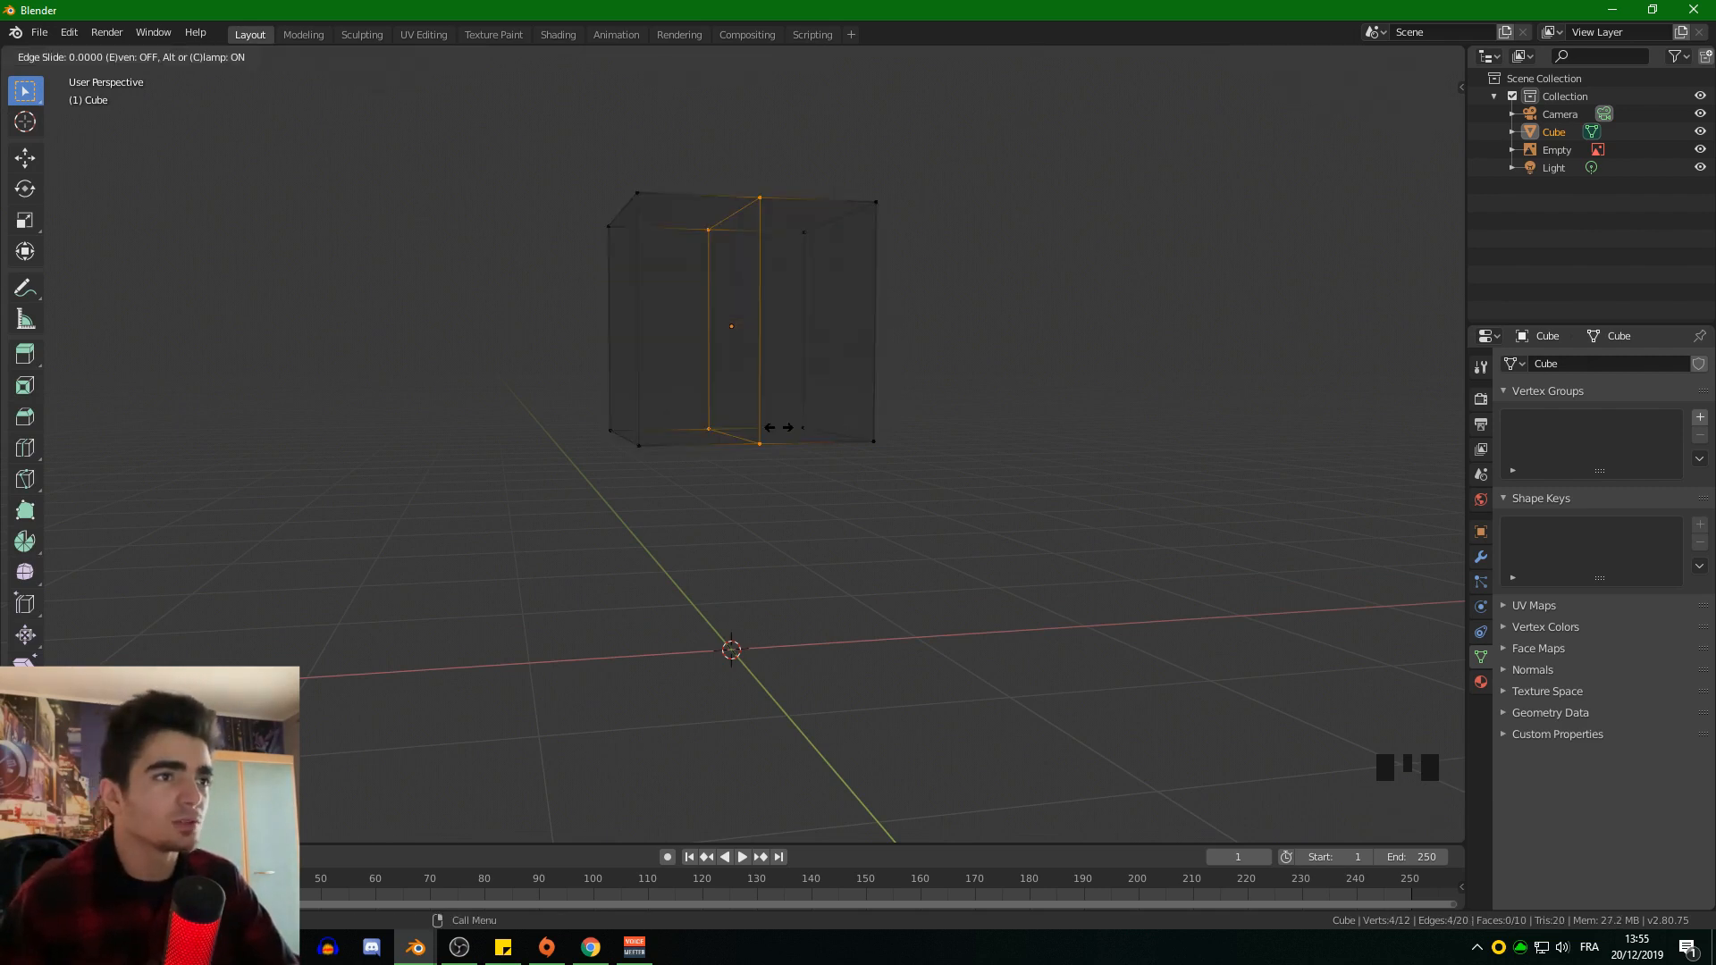
right_click(777, 428)
Step: Extrude one half of the cube's underside a short distance downward in face select mode
scroll(813, 458, "up", 2)
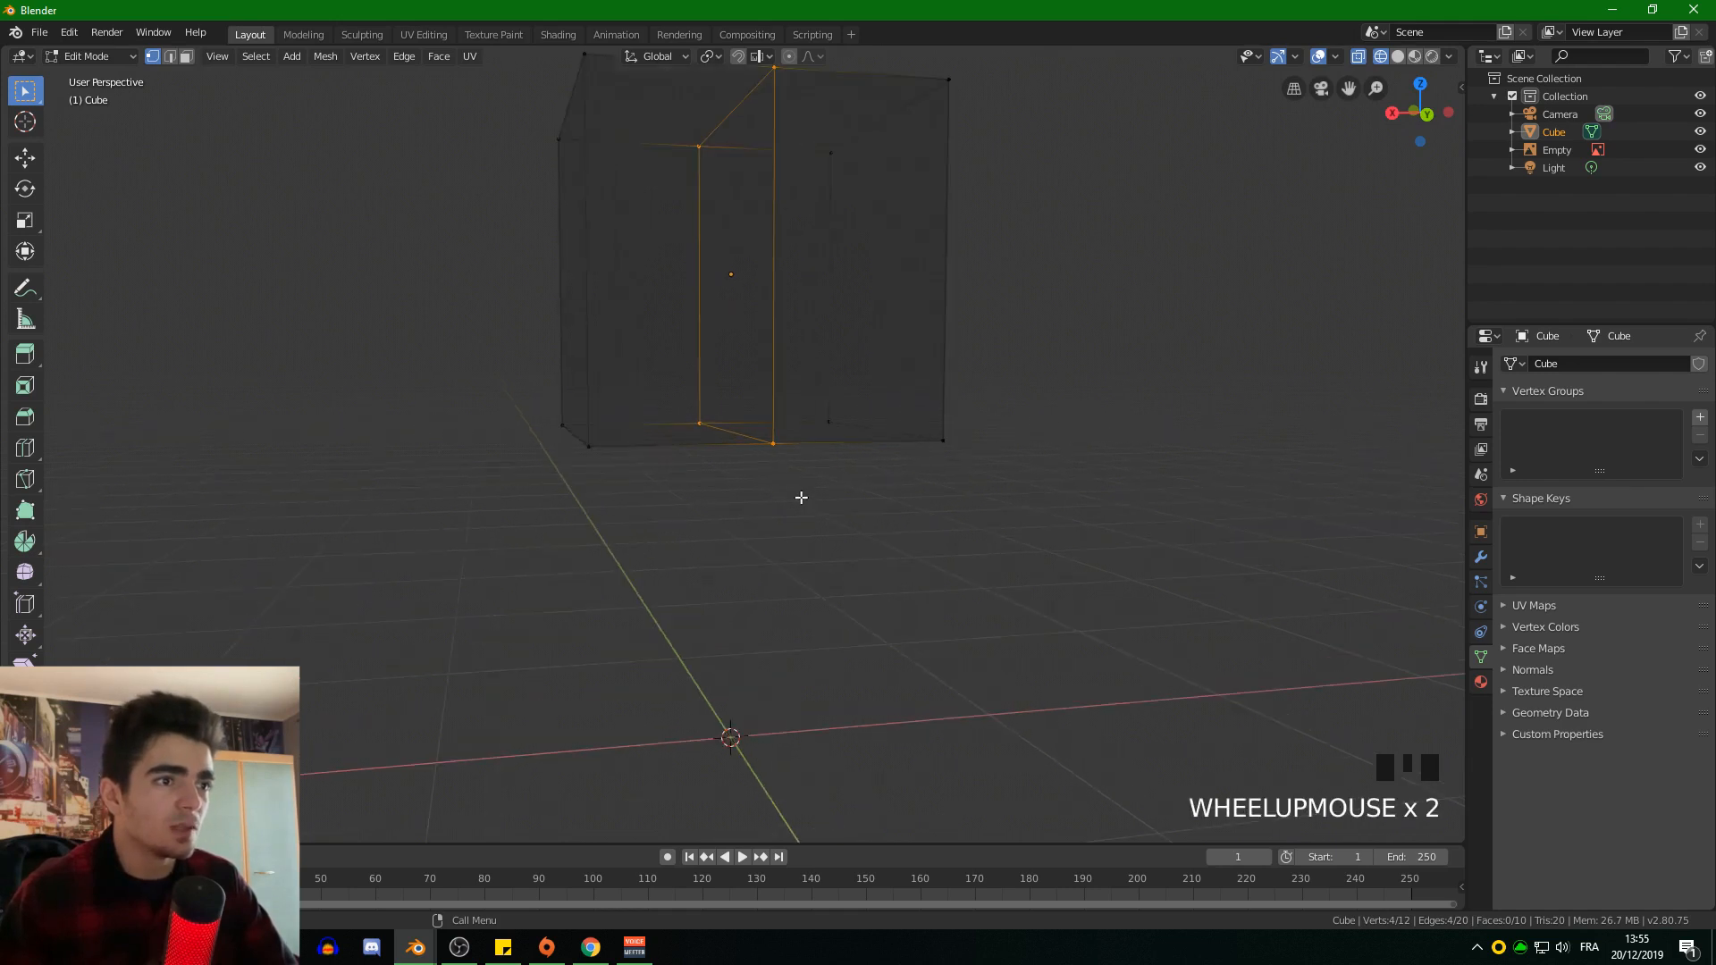
left_click(186, 56)
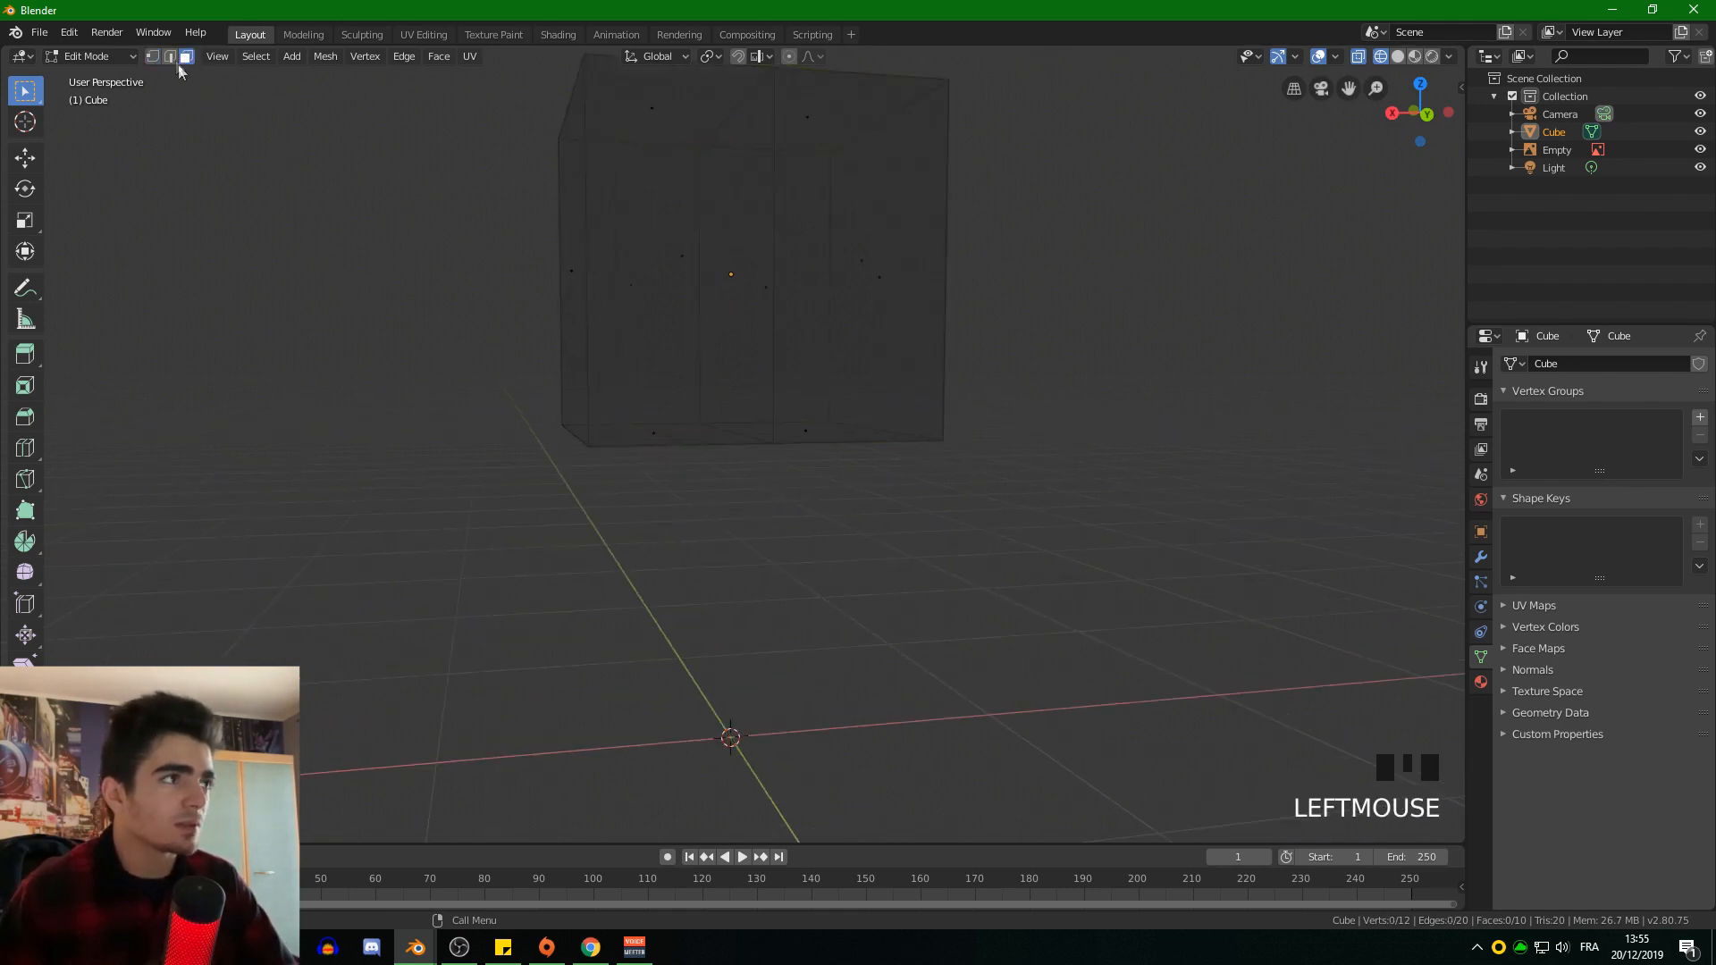
middle_click_drag(532, 487, 575, 482)
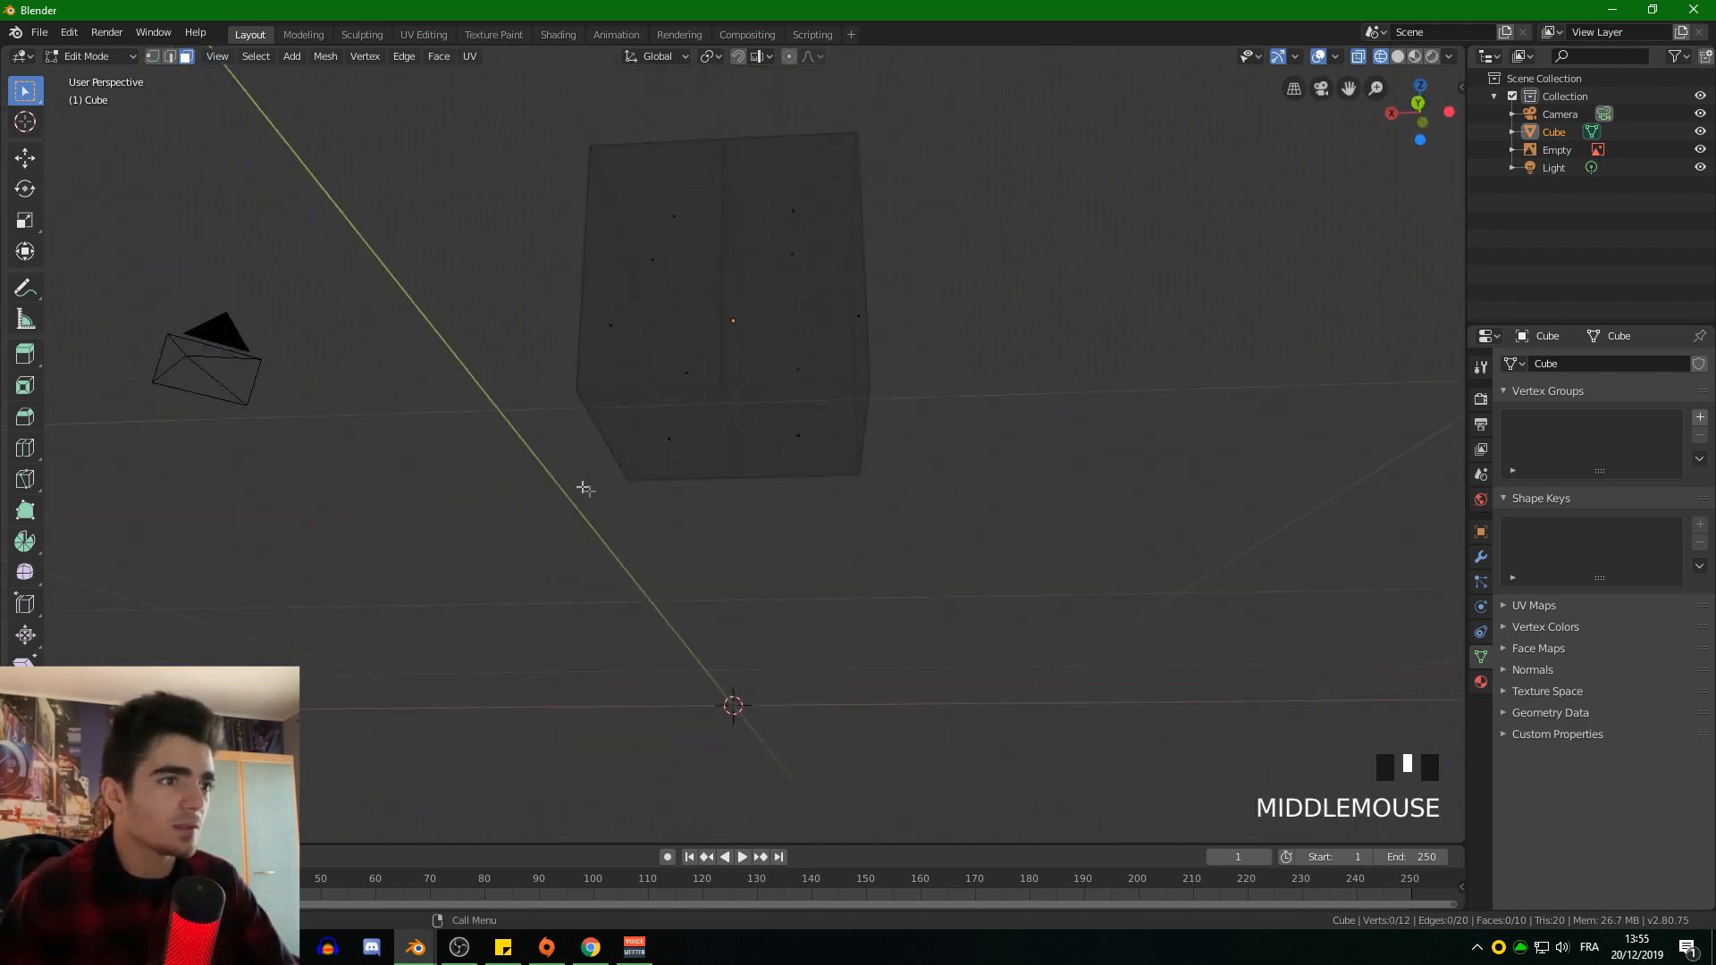
scroll(589, 491, "up", 2)
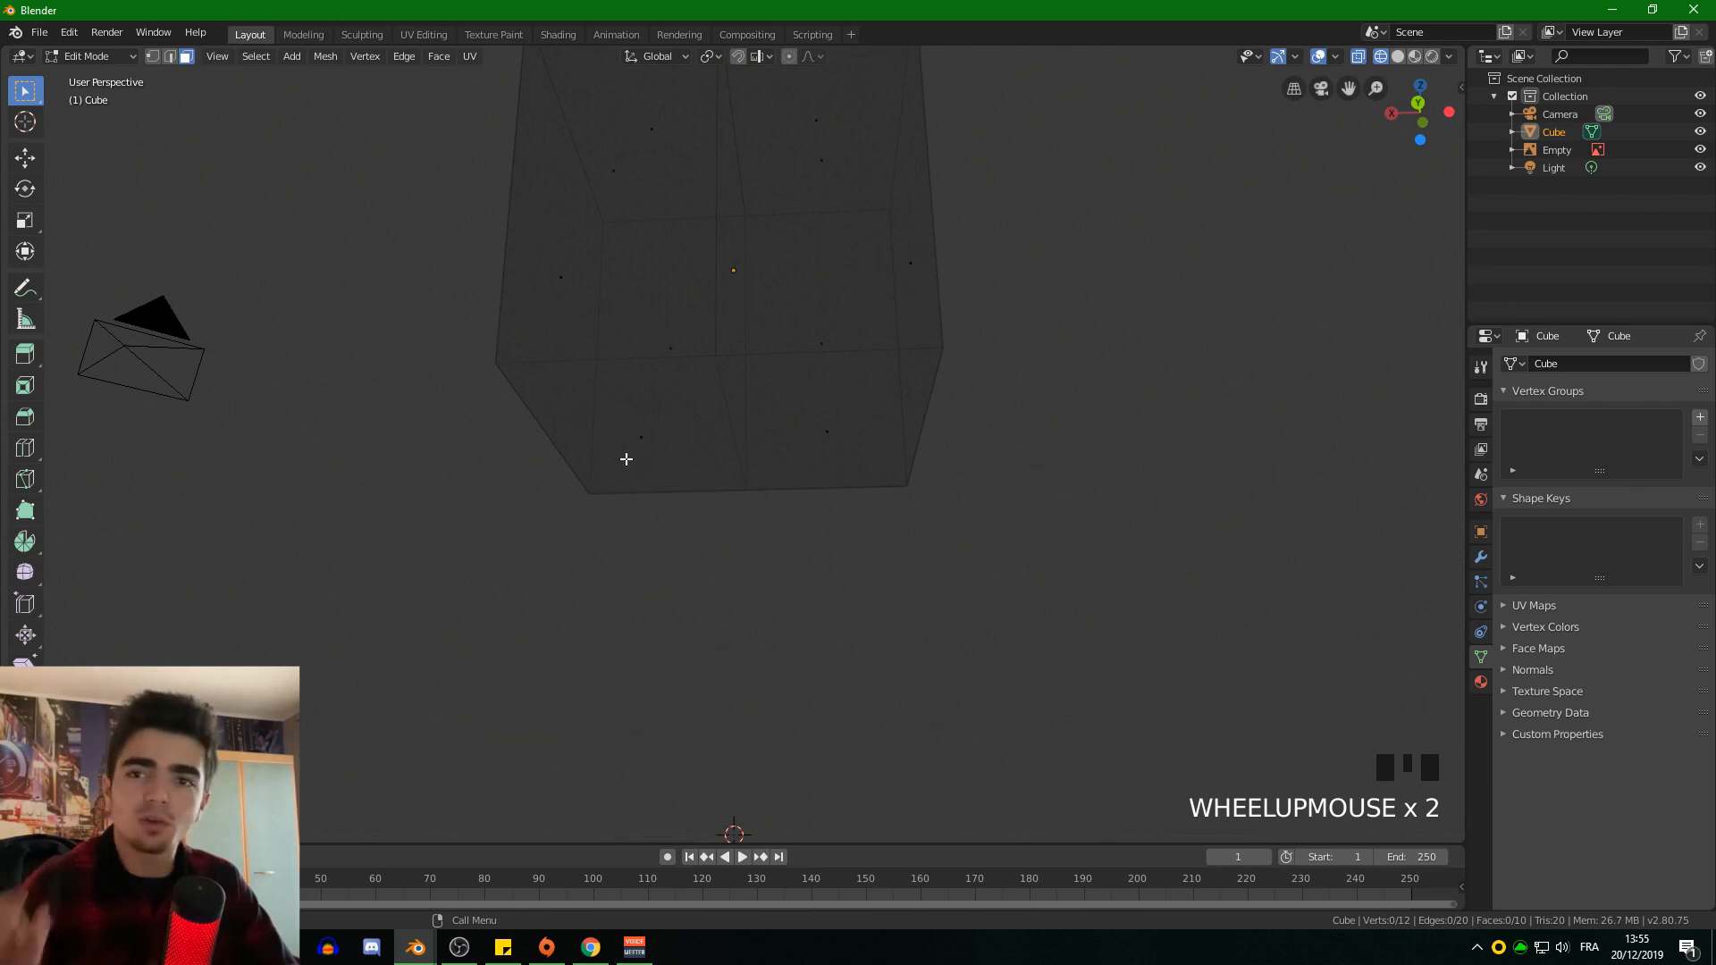
left_click(643, 430)
scroll(632, 563, "down", 2)
middle_click_drag(631, 570, 604, 388)
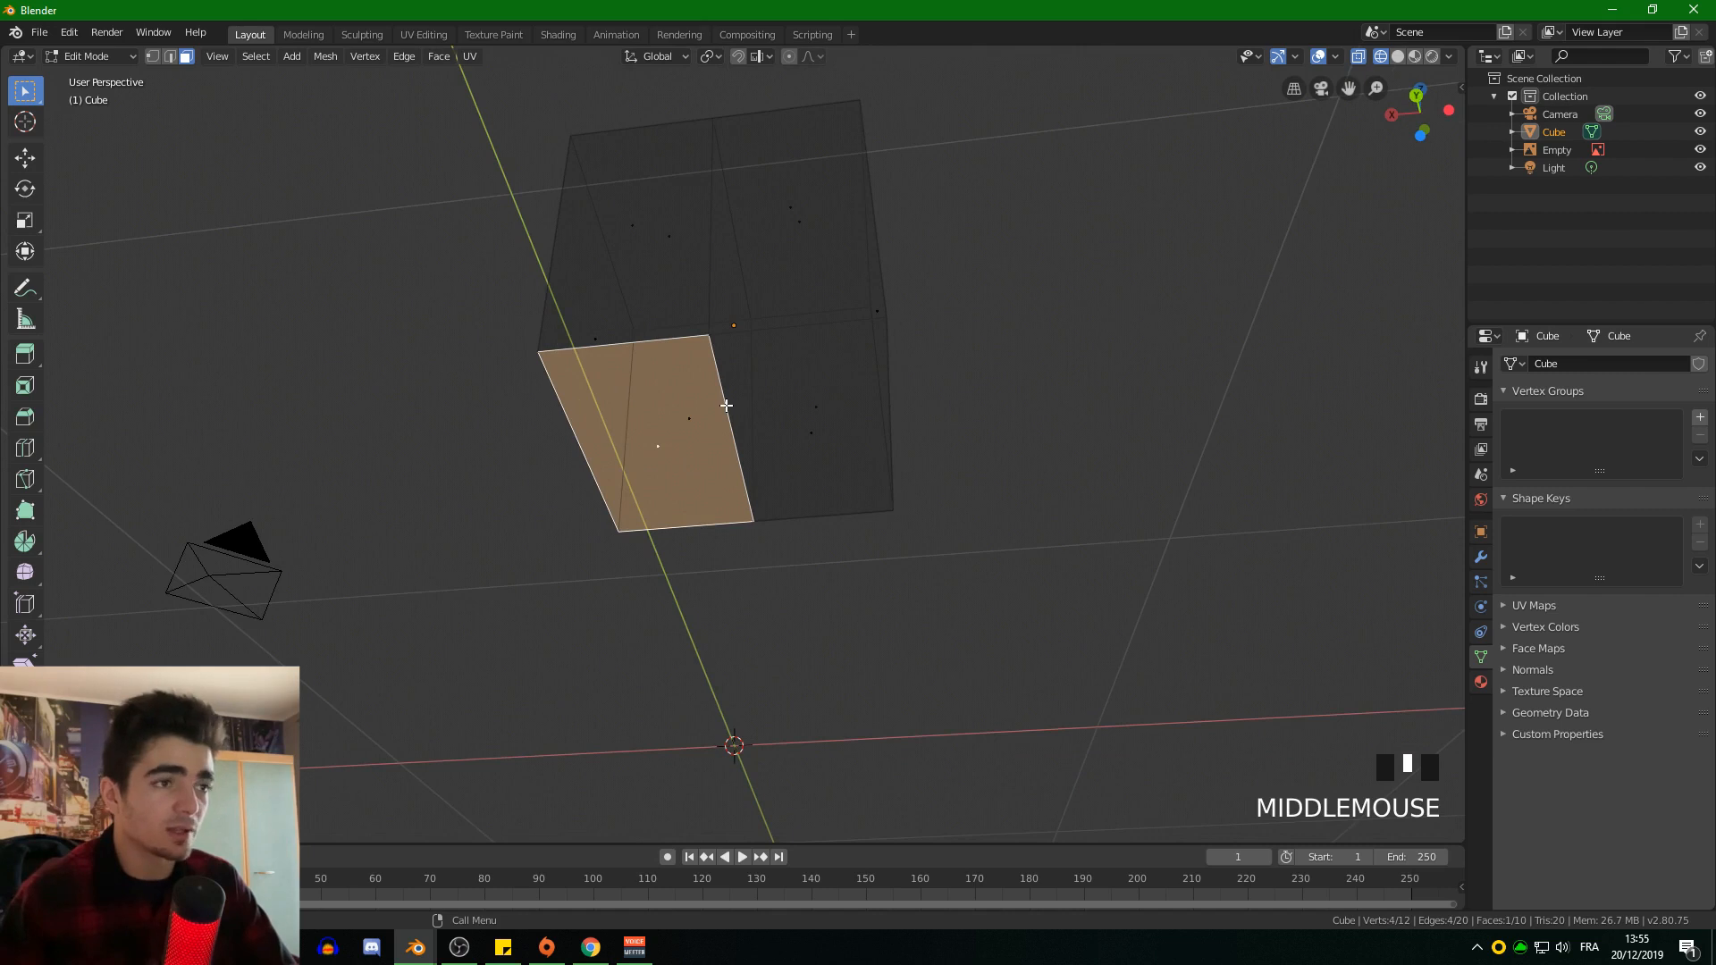
middle_click_drag(758, 443, 789, 563)
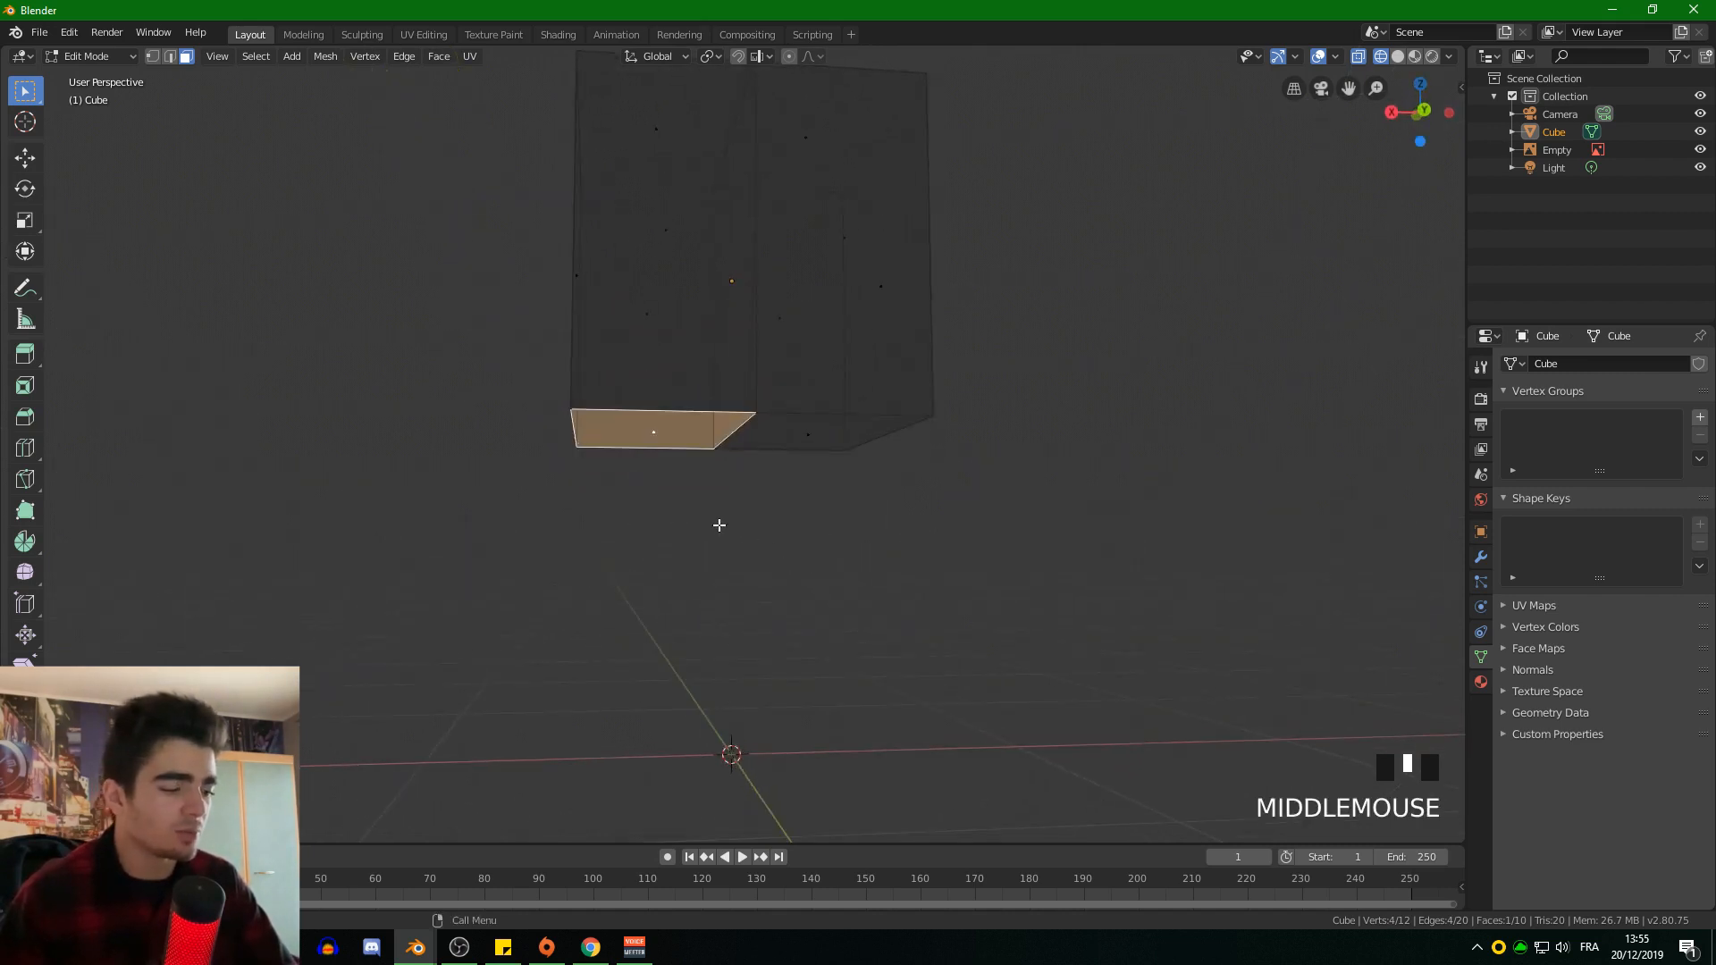
key("e")
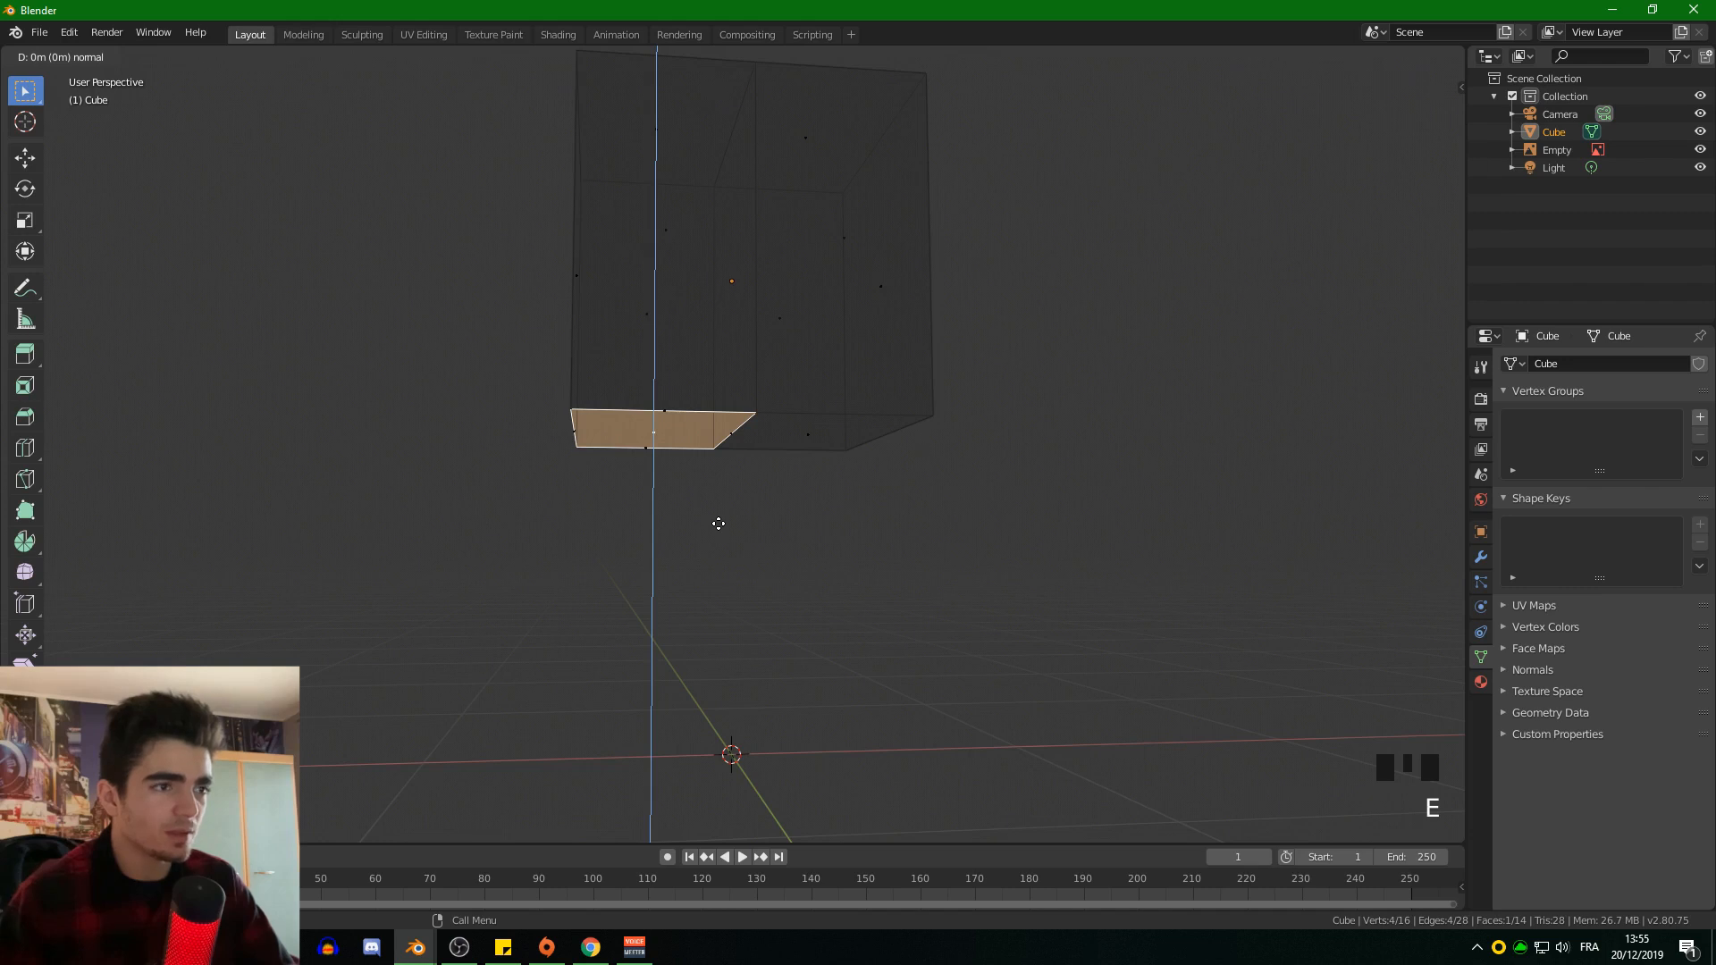
left_click(712, 583)
Step: Delete the four side faces of the extruded block, keeping its bottom face as a detached piece below the cube
scroll(708, 586, "up", 2)
middle_click_drag(709, 586, 617, 521)
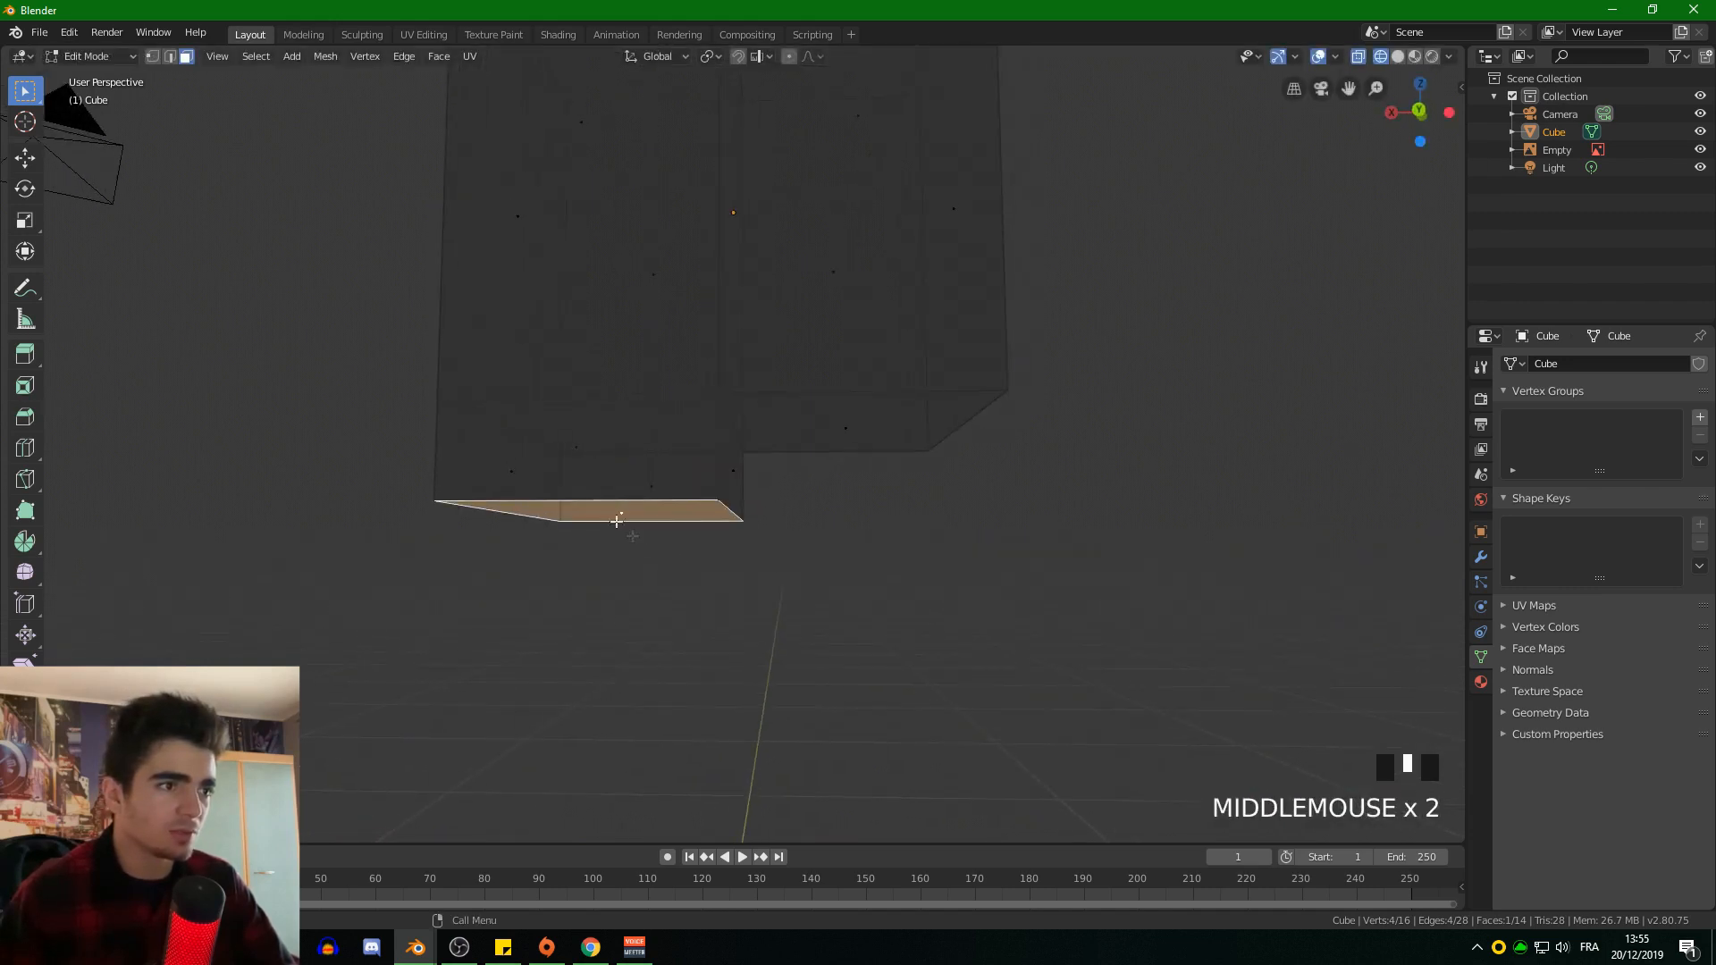
left_click(583, 446)
middle_click_drag(844, 506, 608, 492)
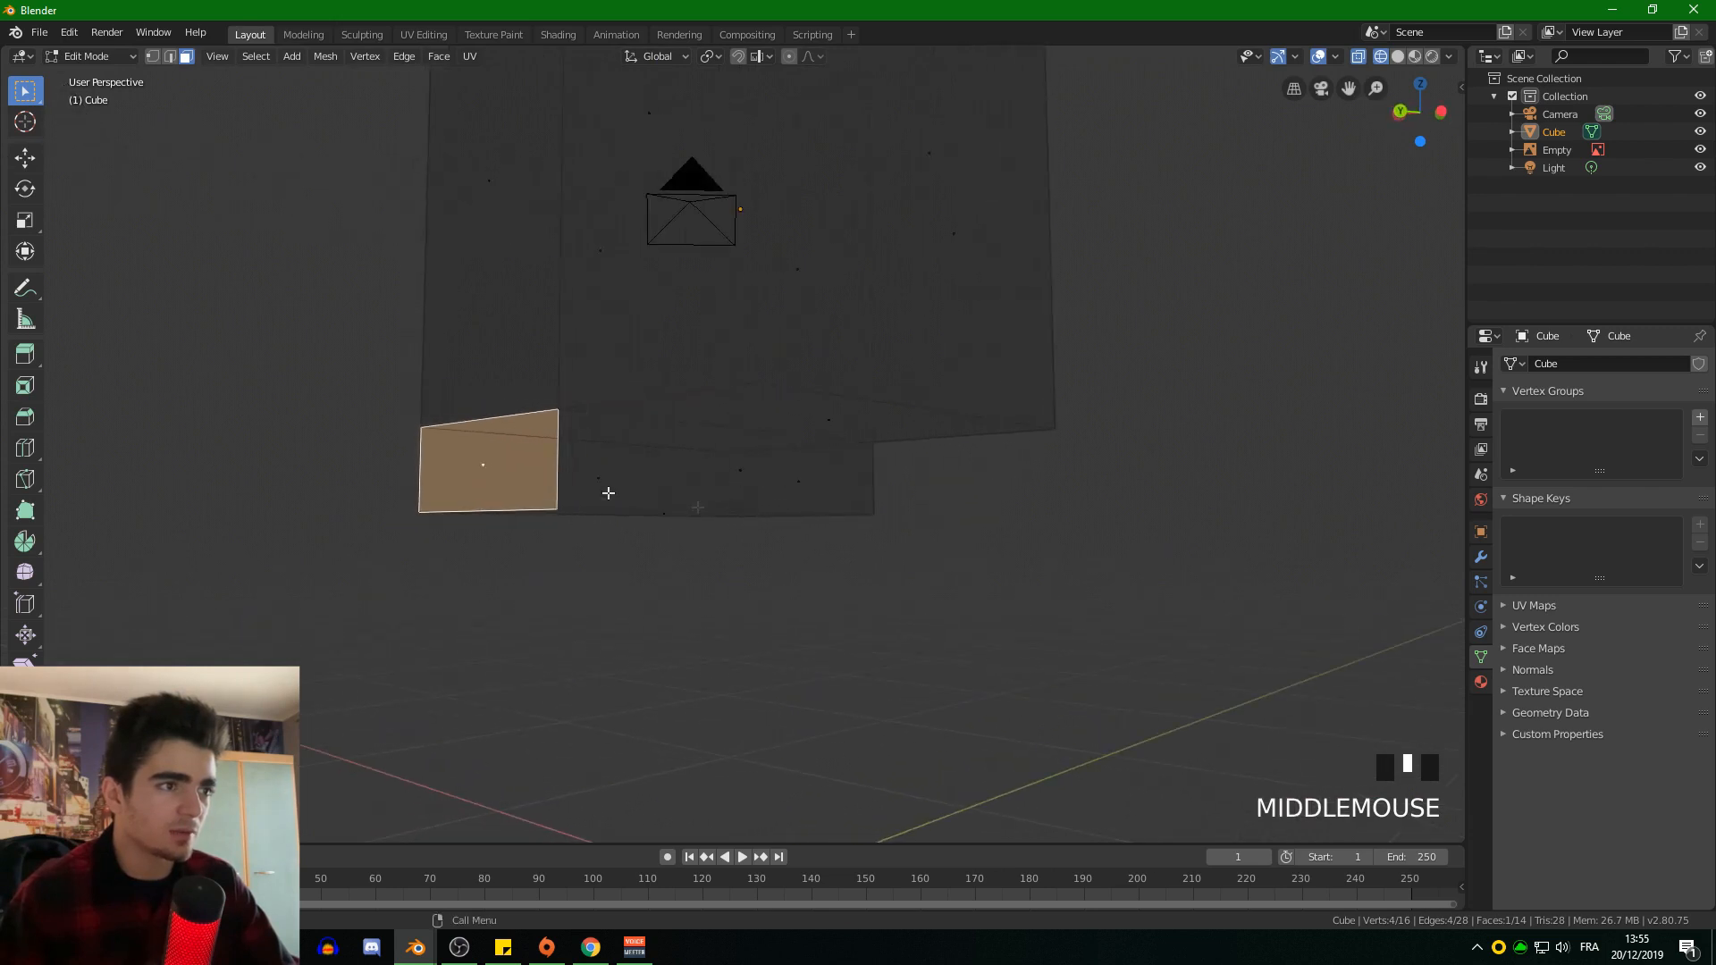
left_click(772, 481, "shift")
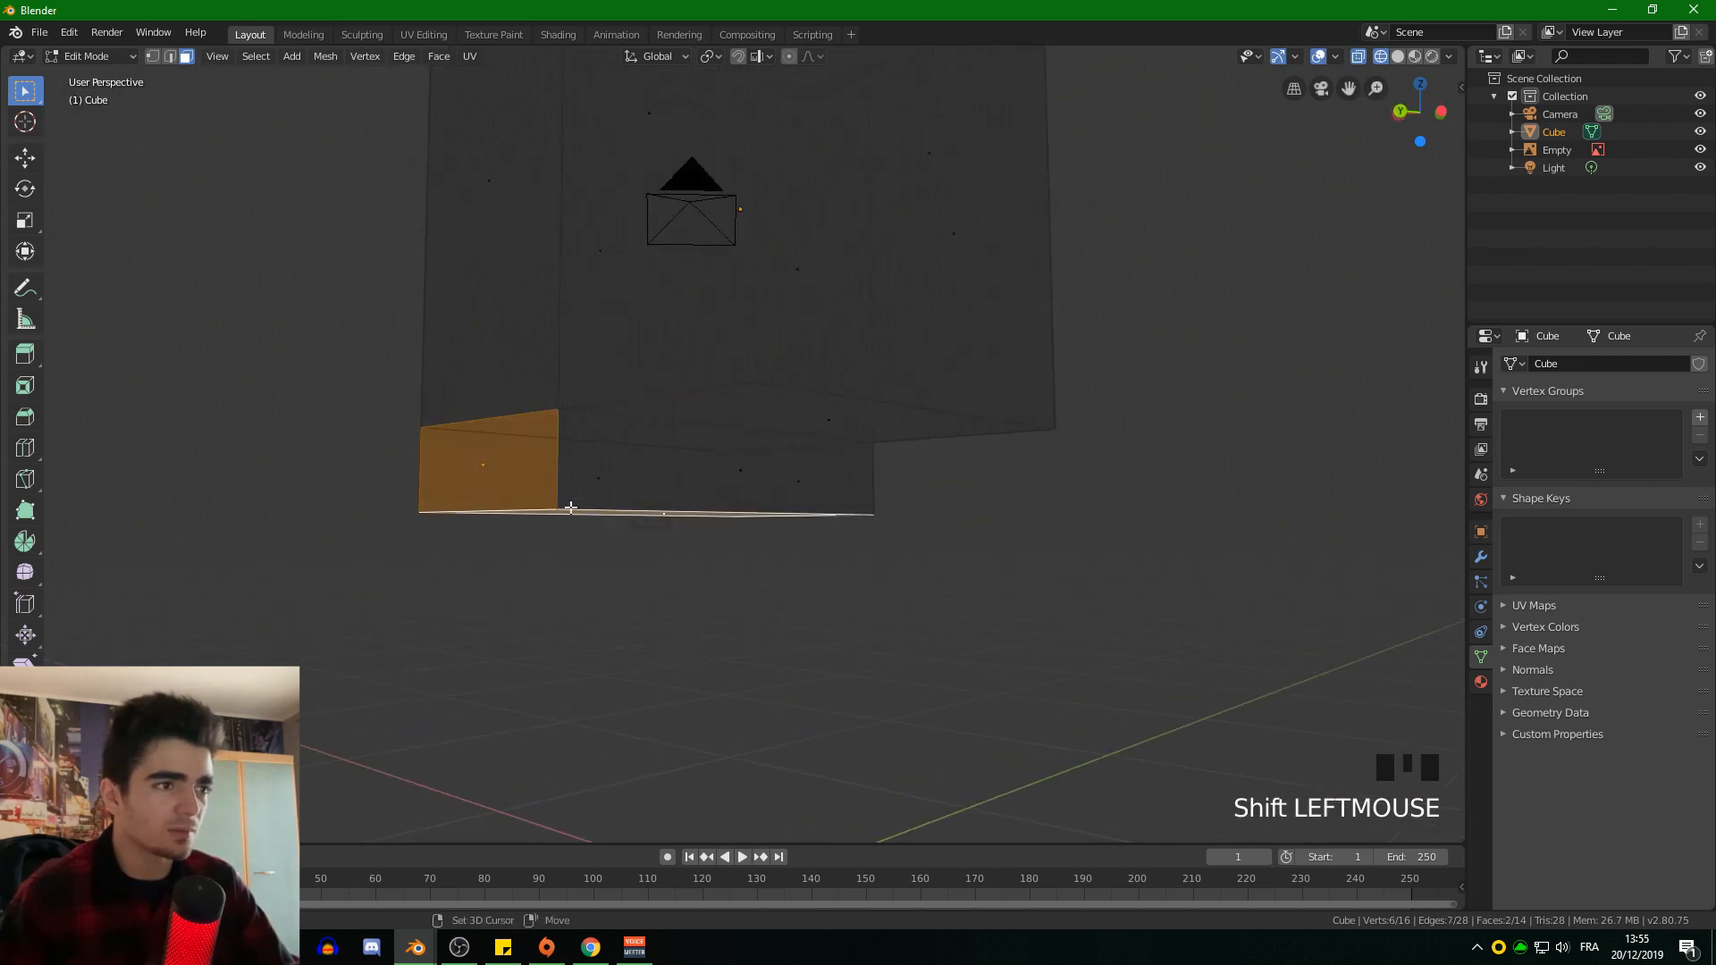
left_click(599, 527)
middle_click_drag(608, 533, 440, 445)
left_click(536, 460, "shift")
left_click(554, 463, "shift")
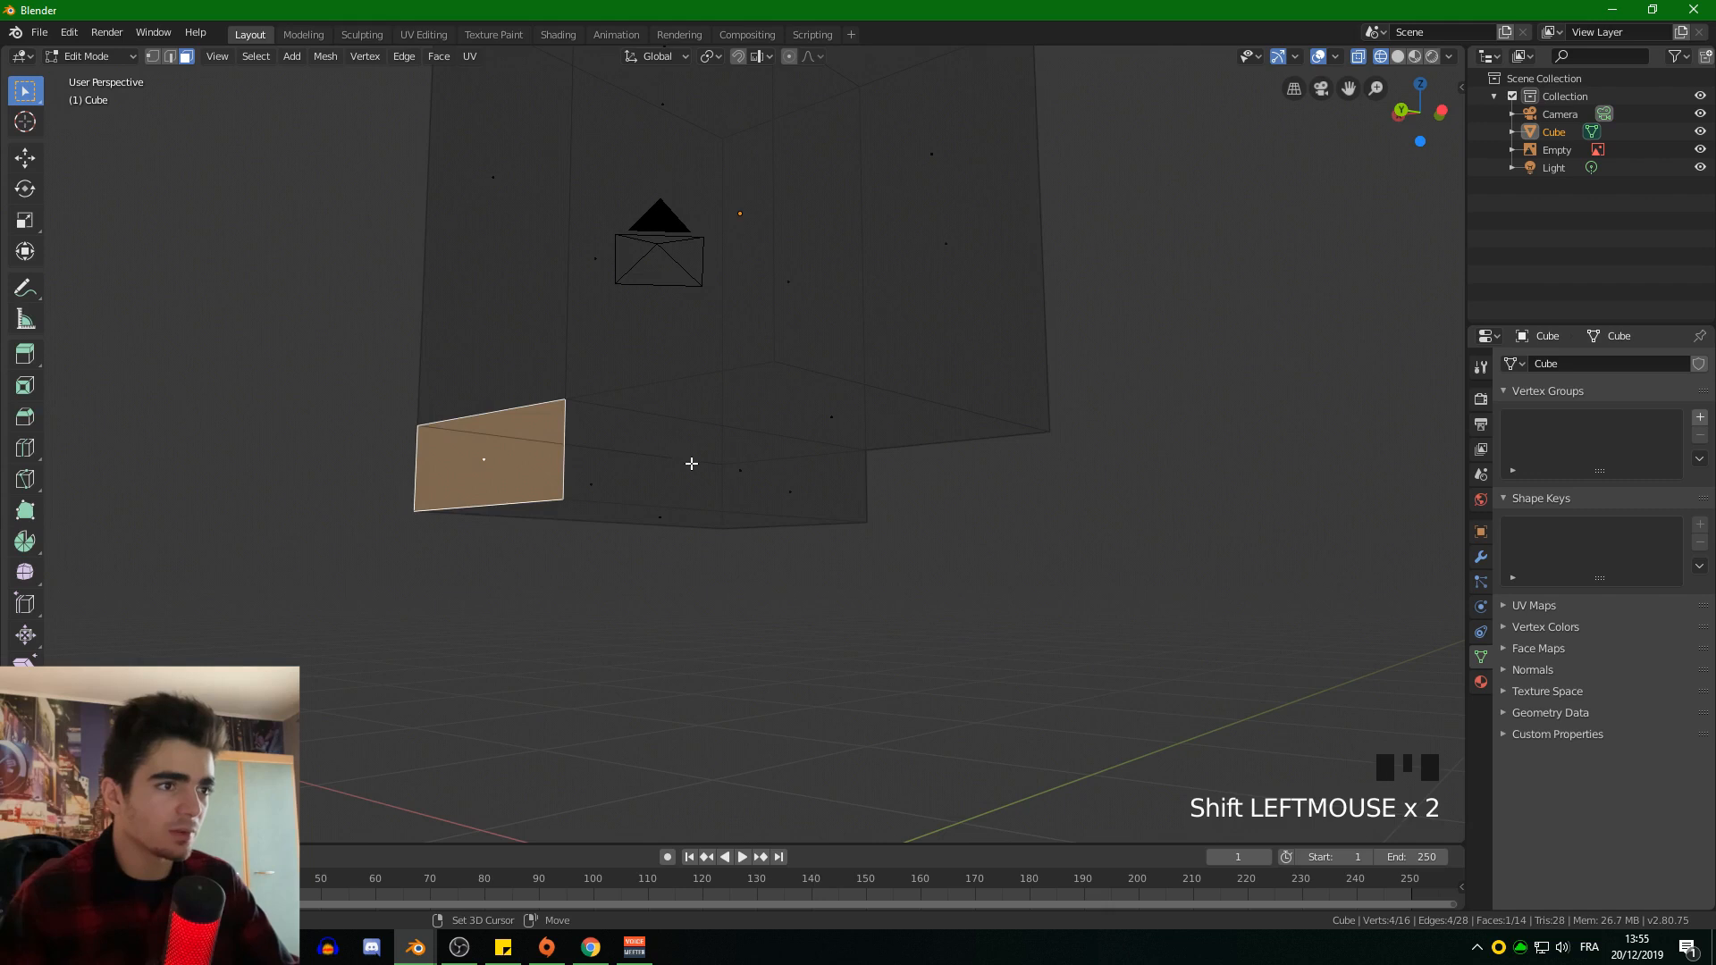
left_click(691, 462, "shift")
middle_click_drag(691, 463, 574, 465)
left_click(464, 479, "shift")
middle_click_drag(464, 479, 594, 507)
left_click(793, 463, "shift")
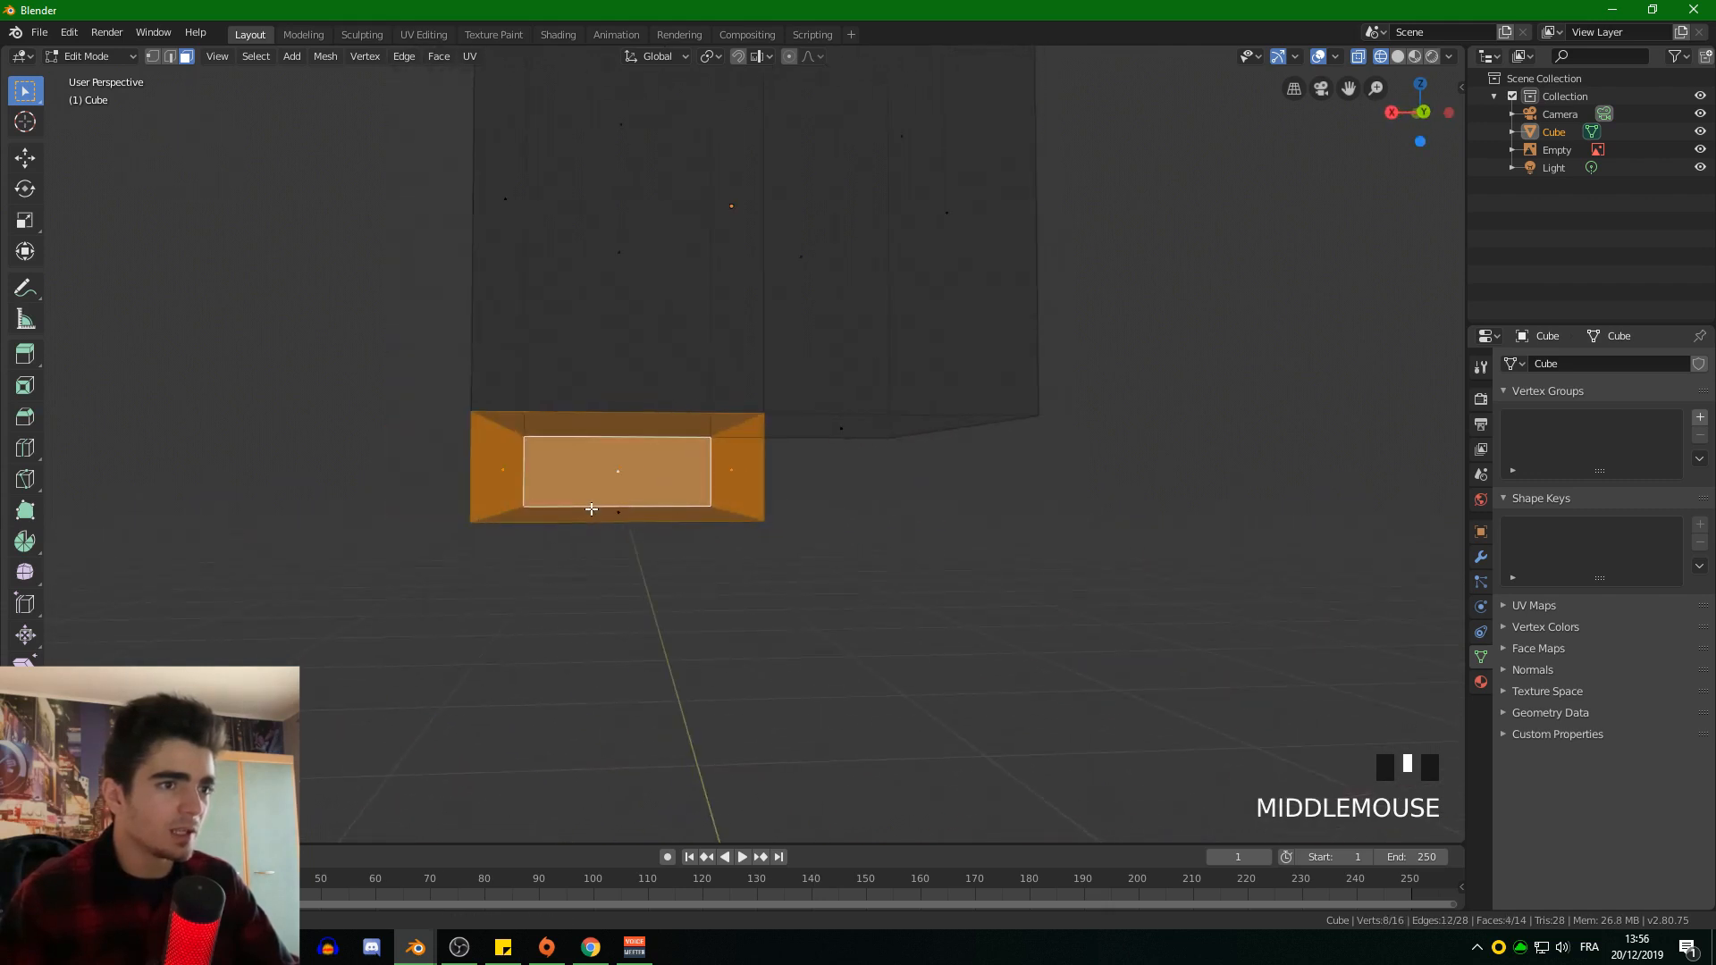
key("Delete")
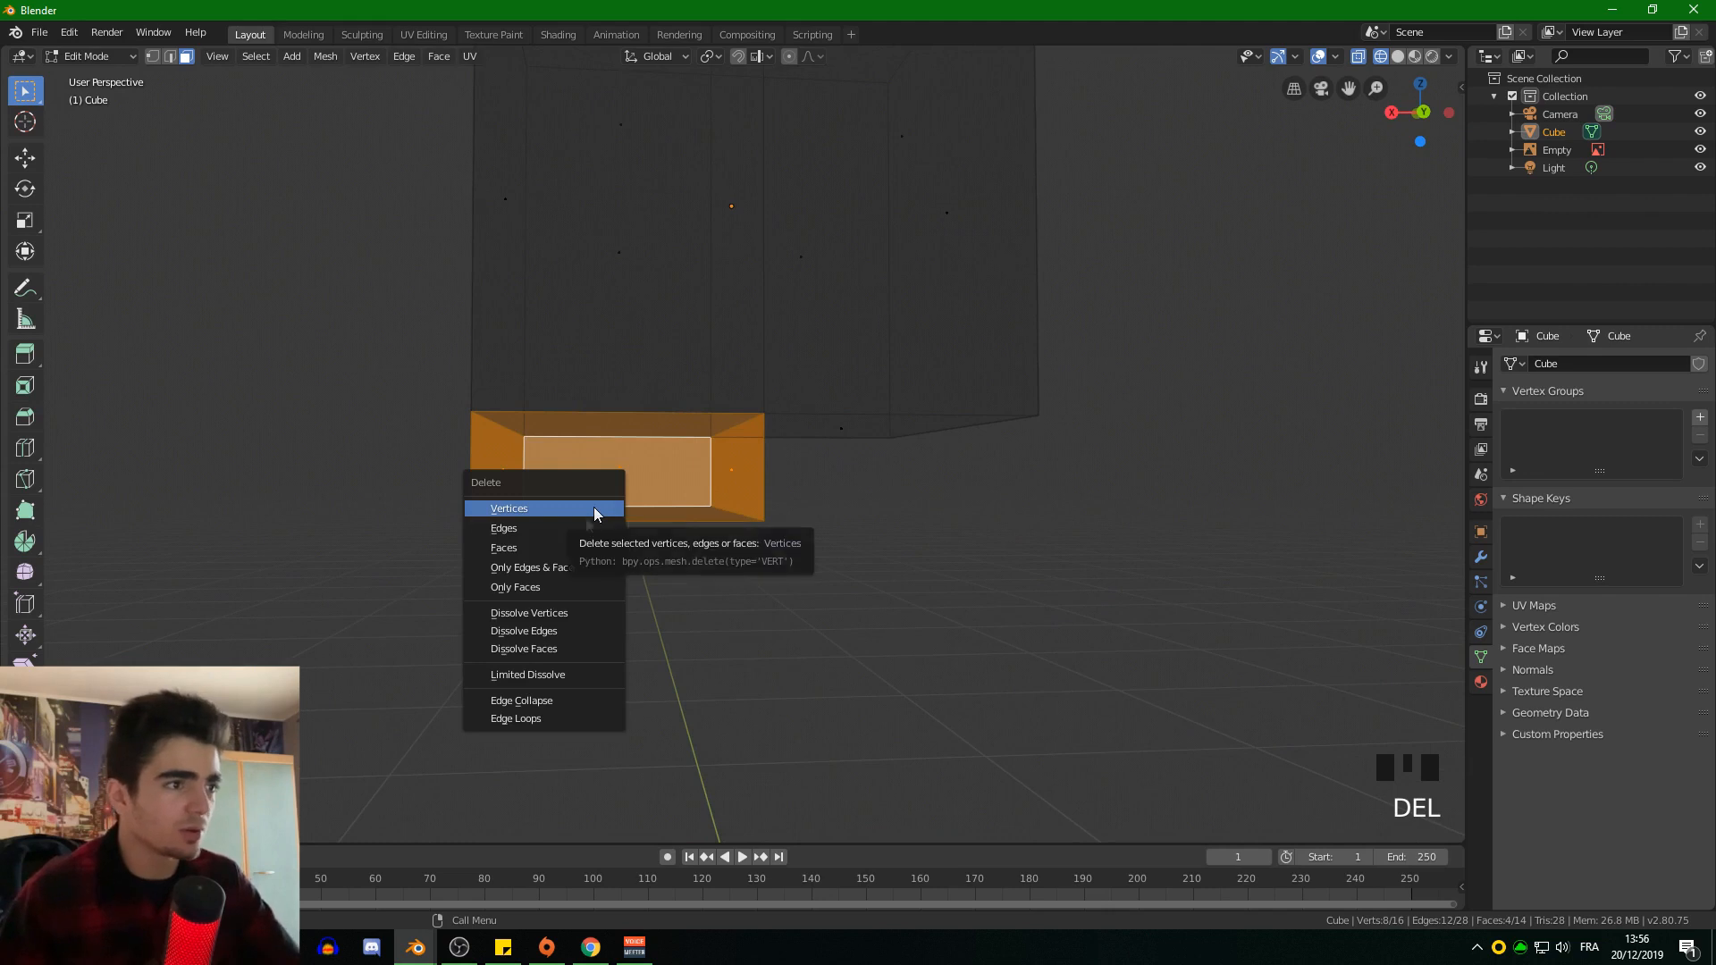
left_click(564, 545)
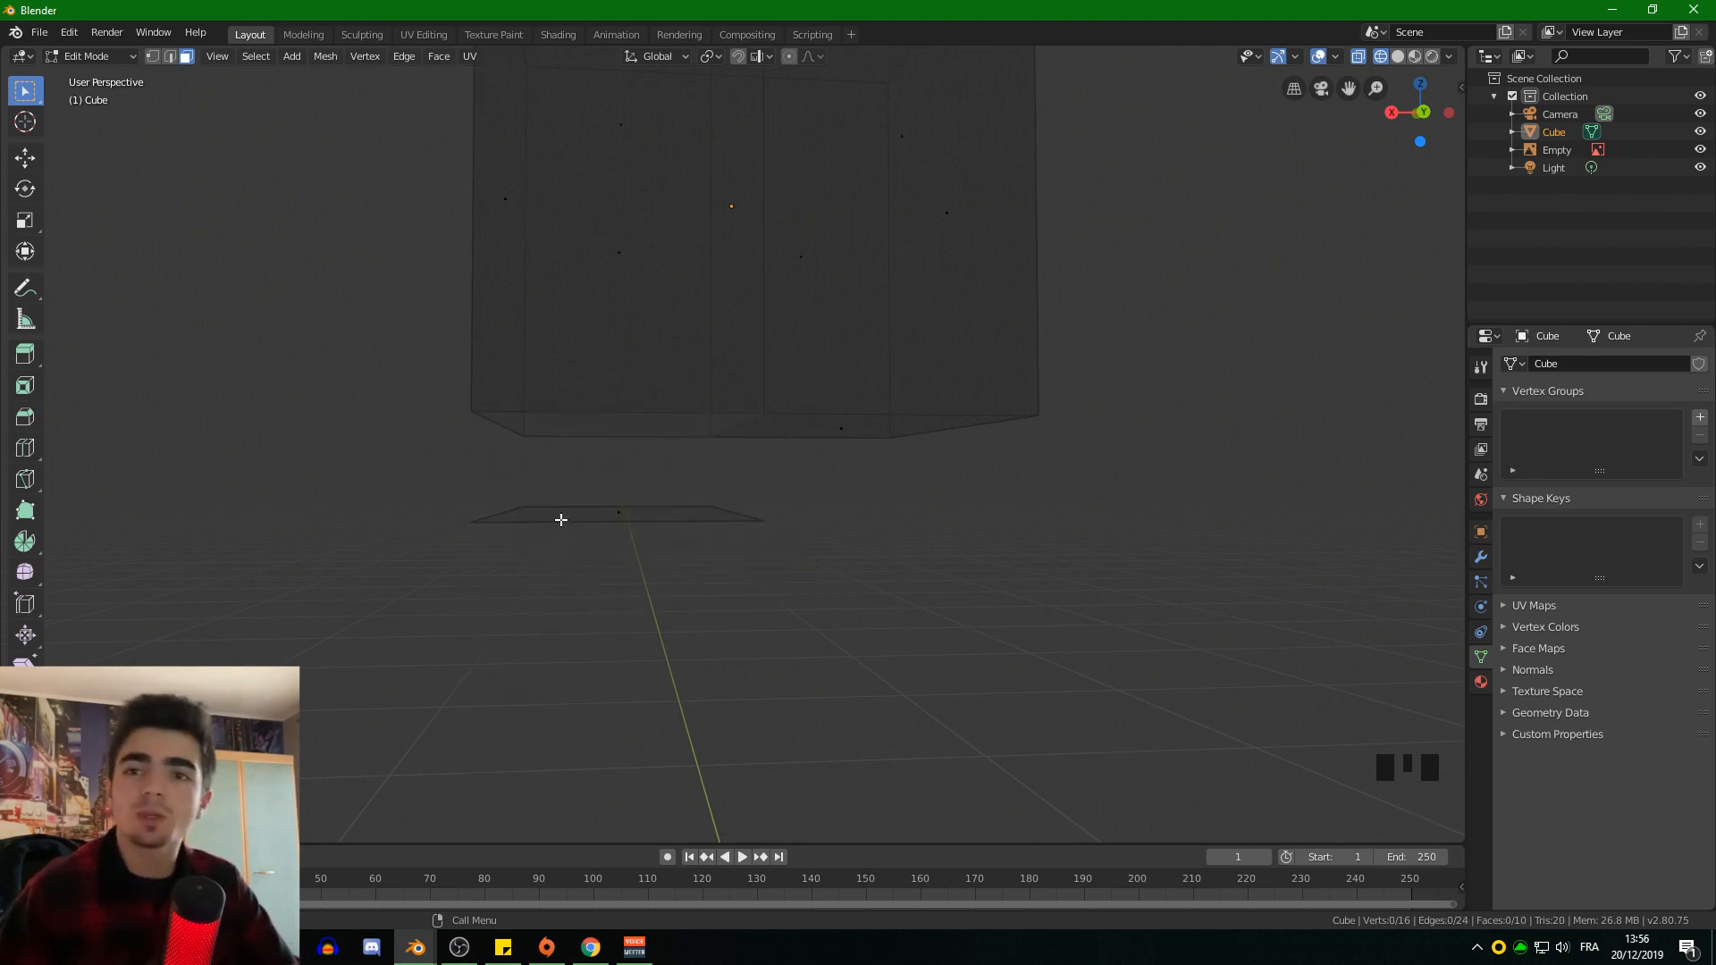
Step: Fill the opening in the cube's underside with a new face built from its four border edges
scroll(582, 517, "up", 1)
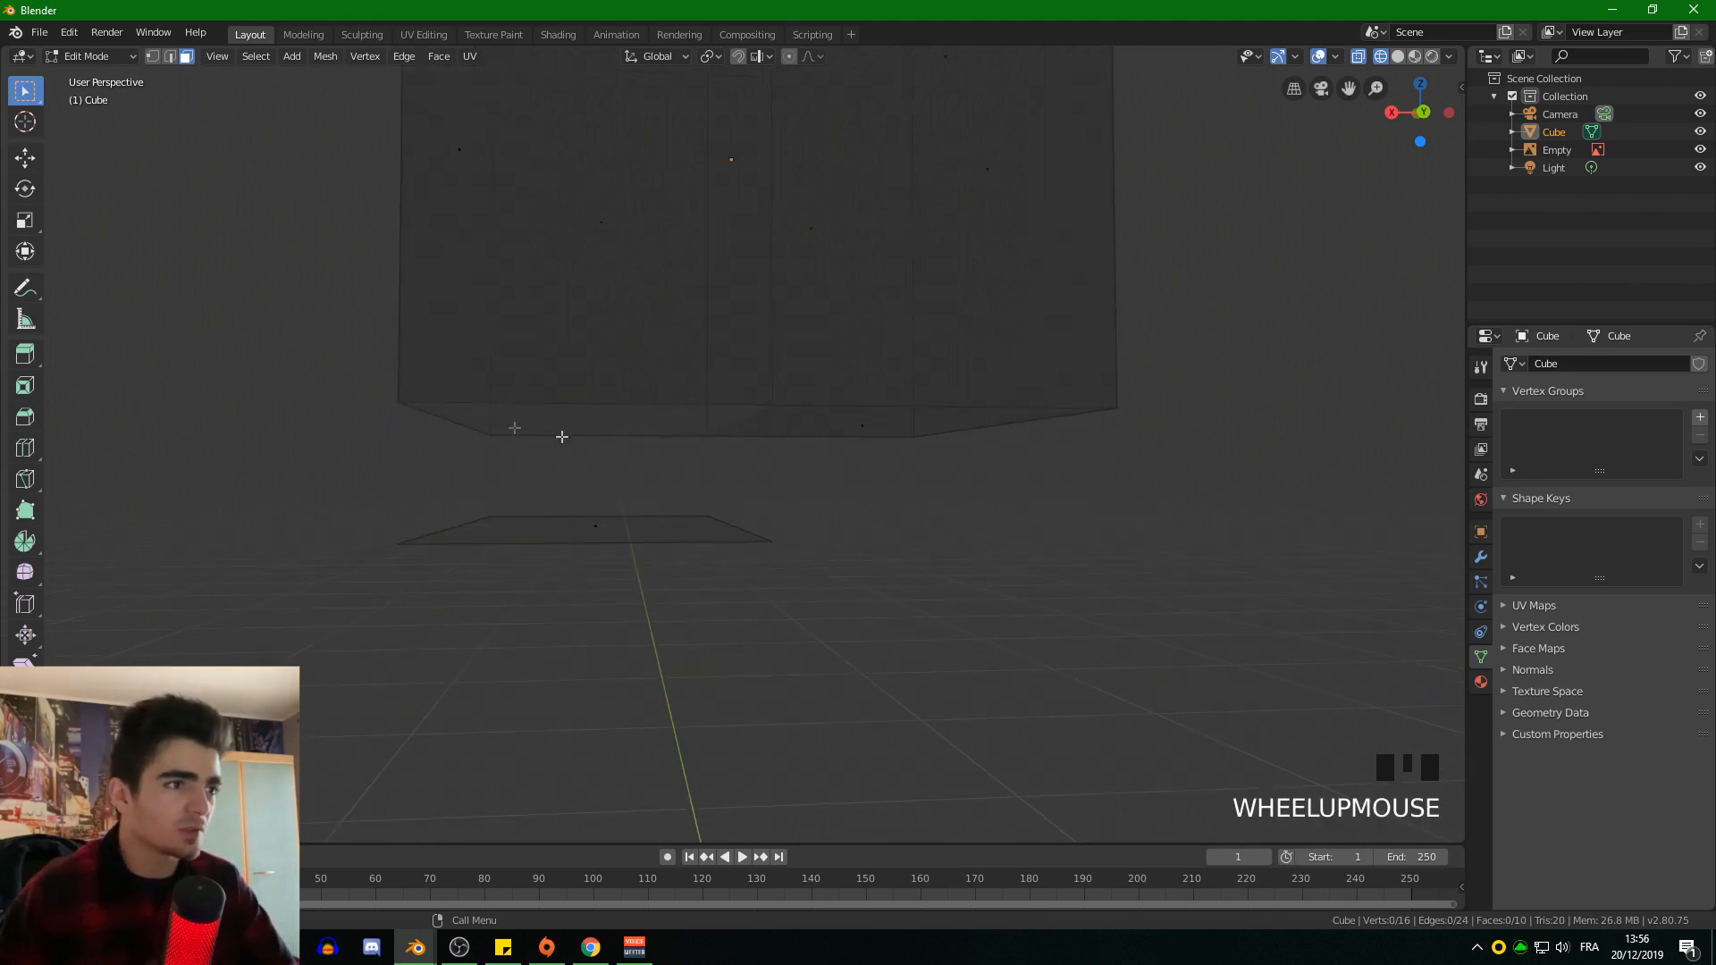
left_click(171, 56)
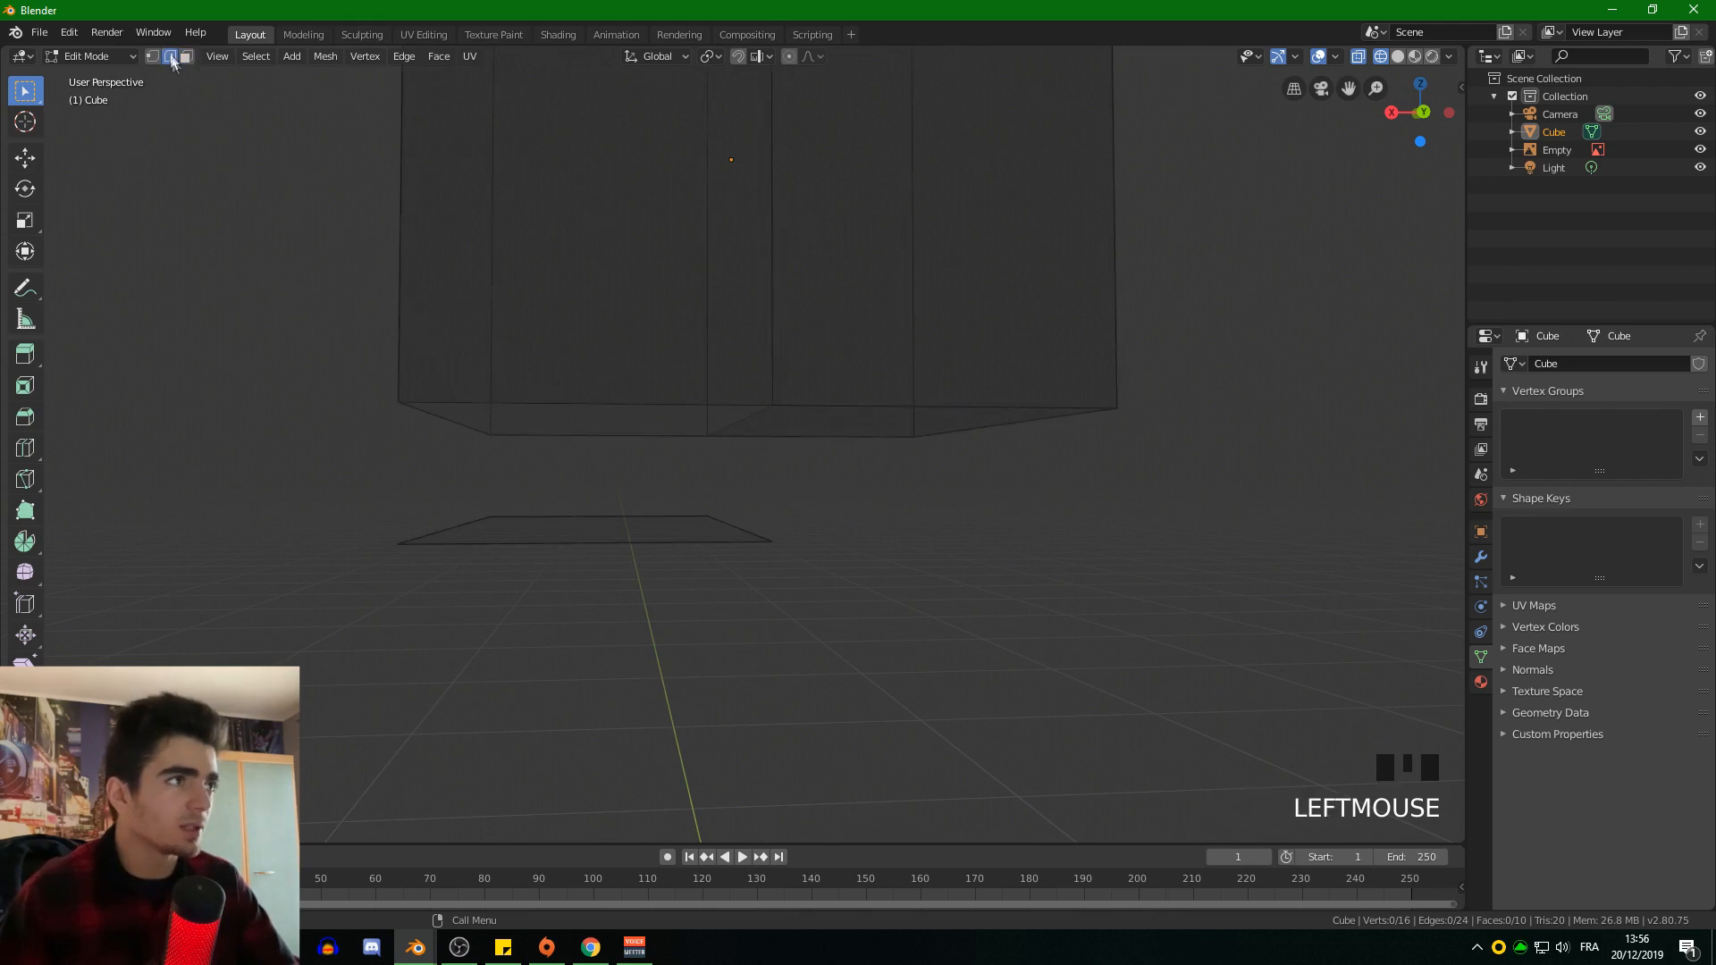
left_click(543, 420)
left_click(464, 417, "shift")
left_click(449, 417, "shift")
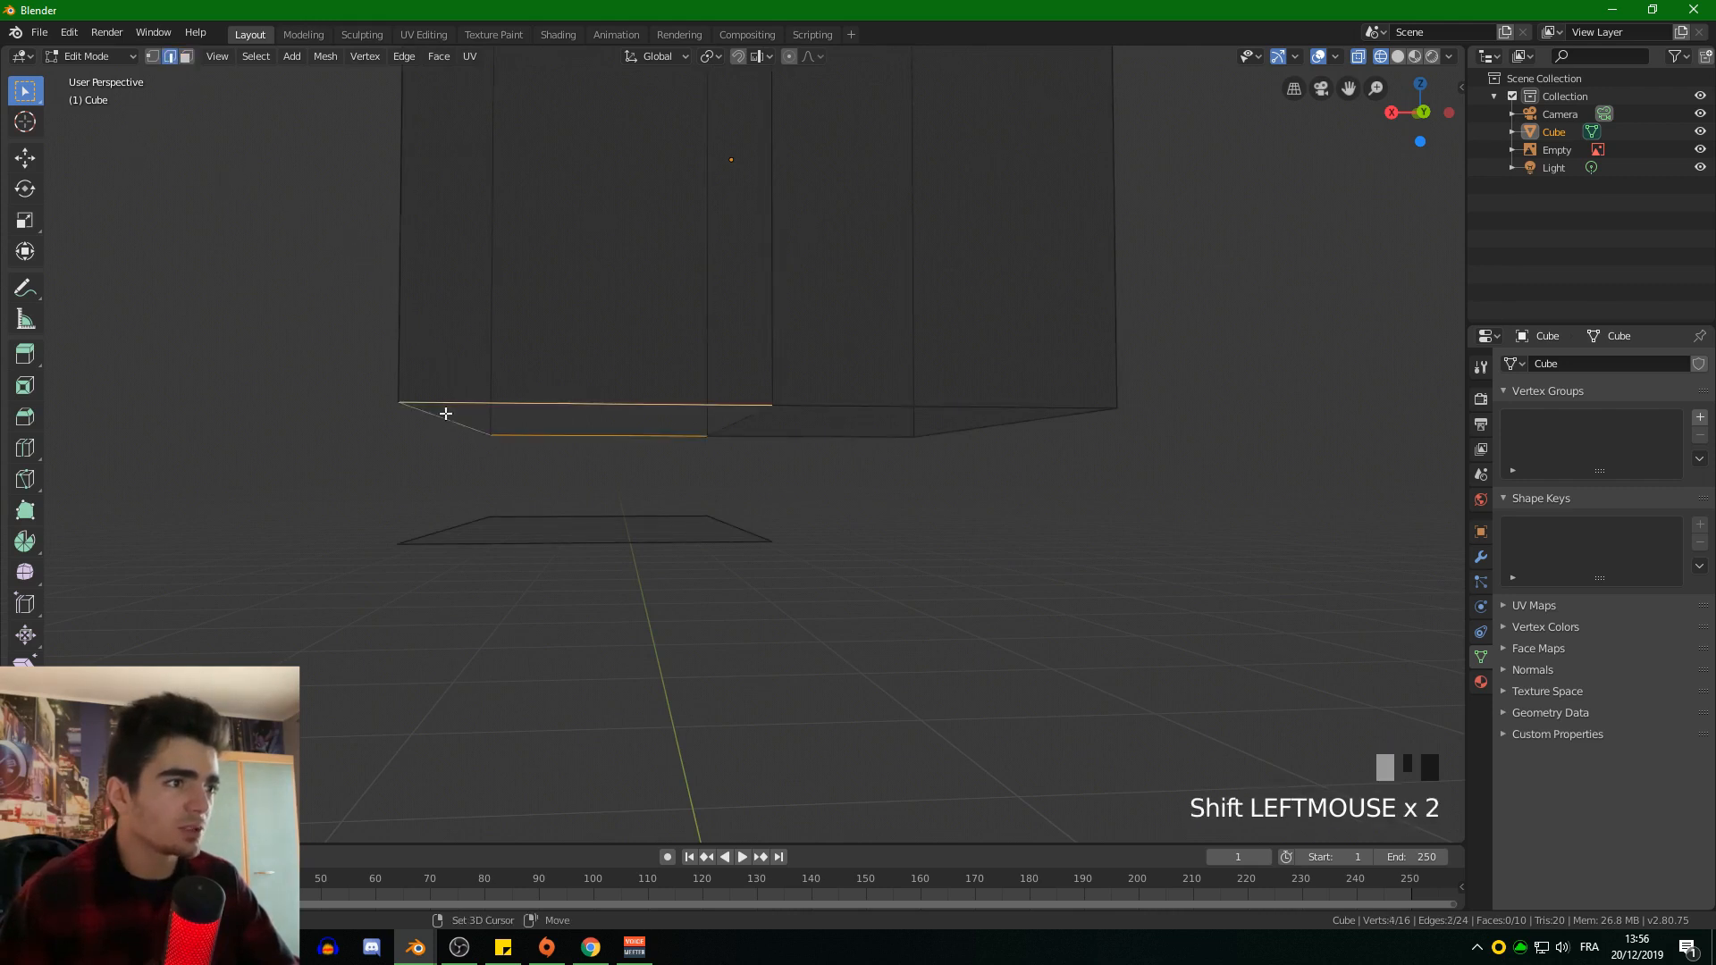
left_click(749, 420, "shift")
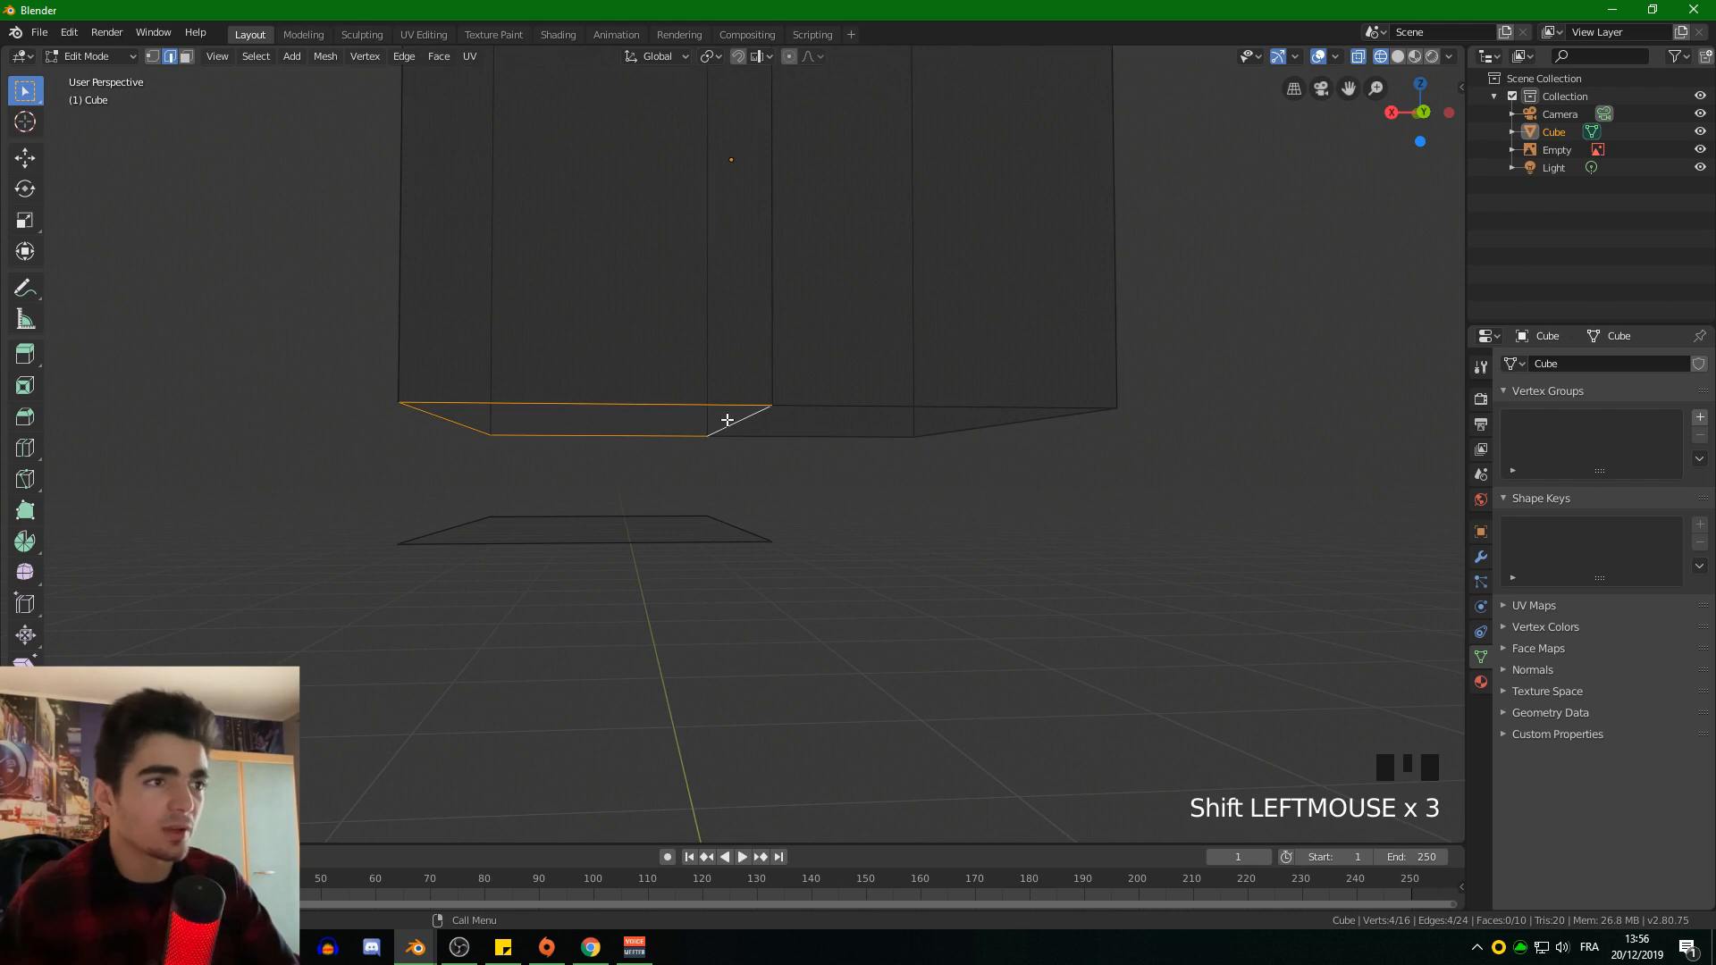
key("f")
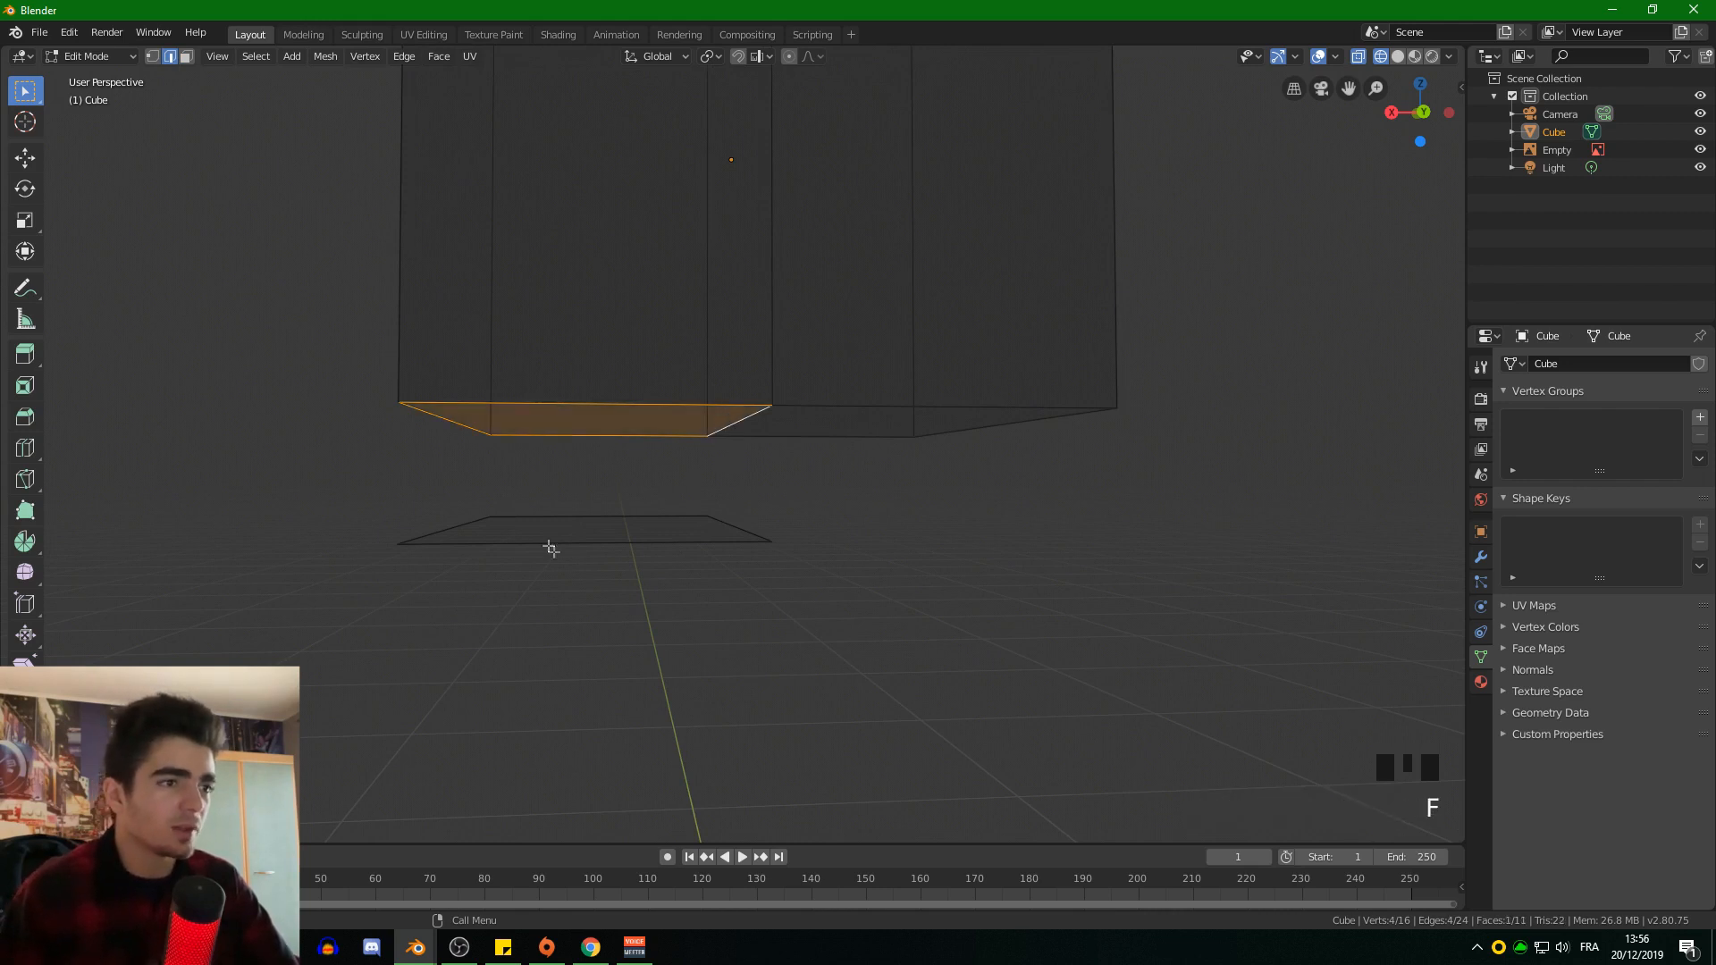
Step: Move the detached face about 0.27 m along negative X and 0.20 m up, against the middle of the head's underside in back view
left_click(518, 540)
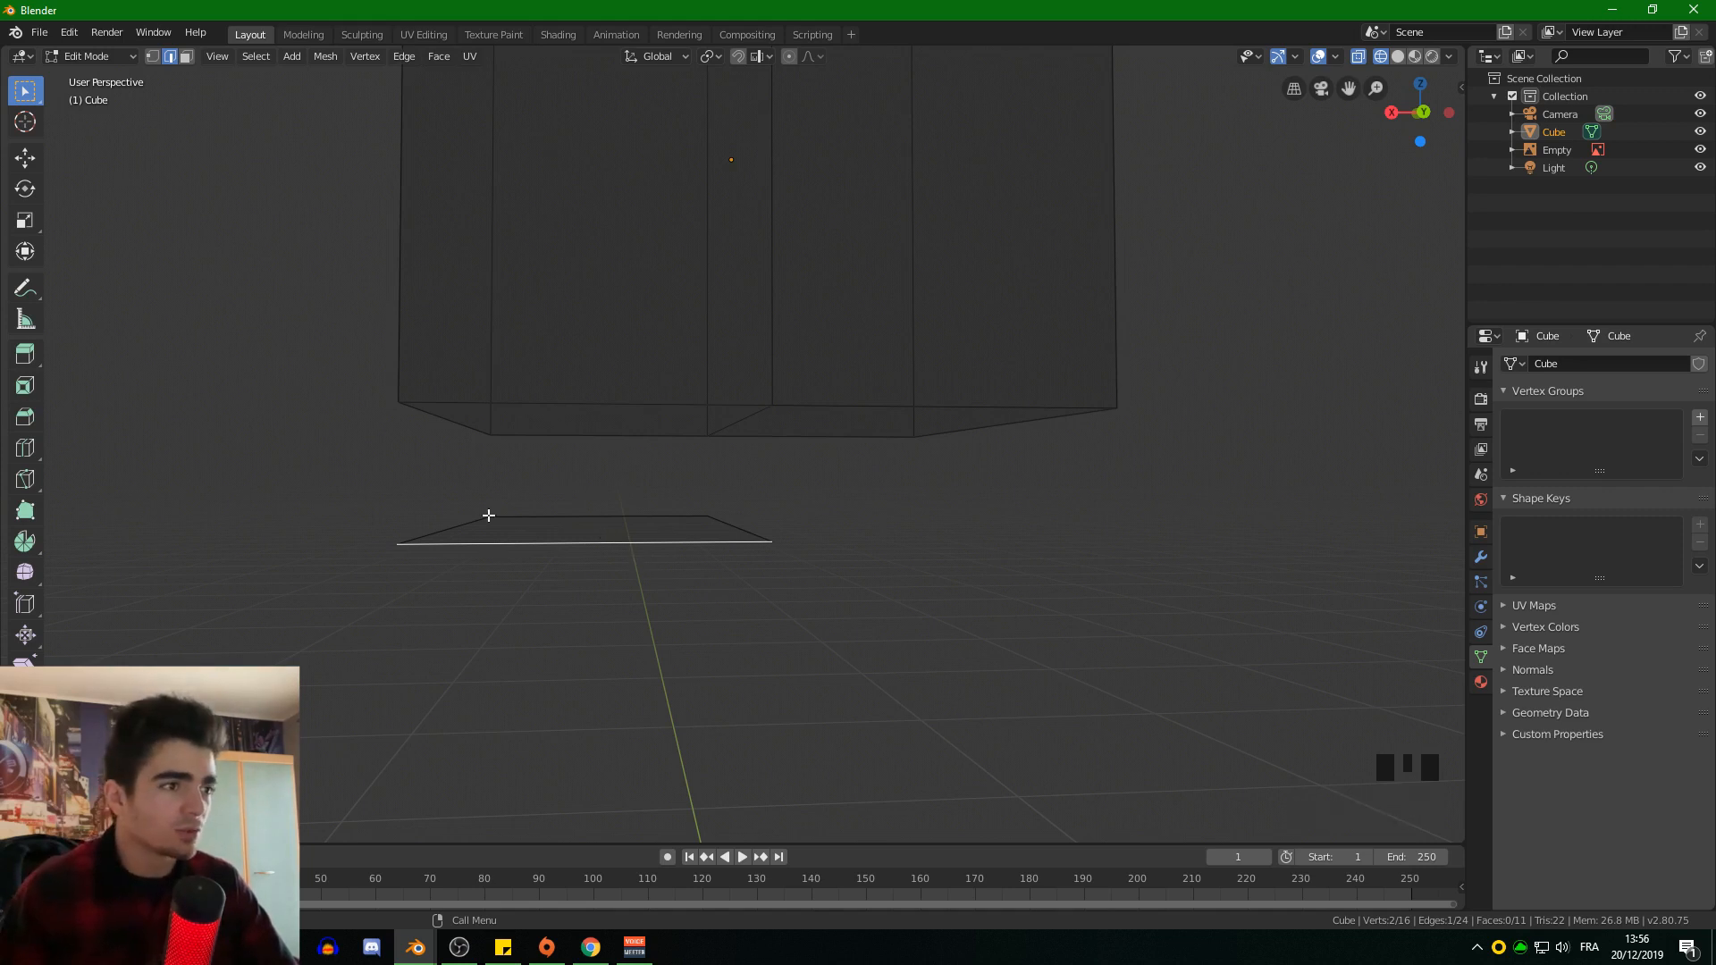
left_click(154, 55)
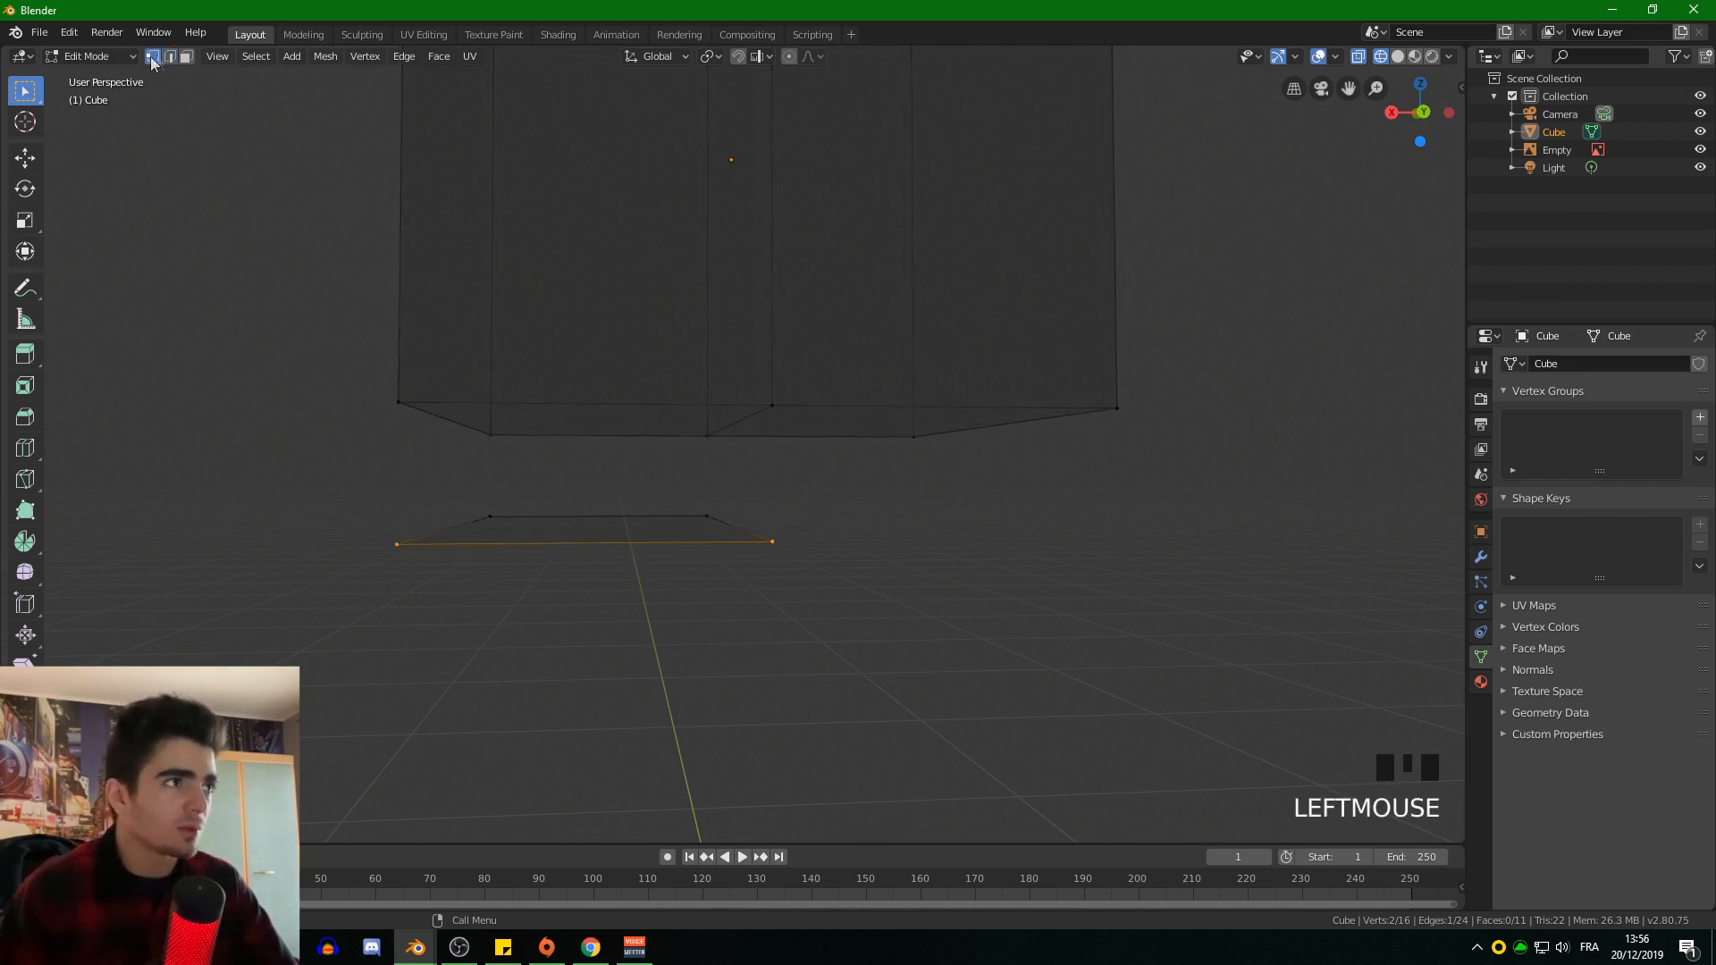
left_click(489, 517, "shift")
left_click(706, 516, "shift")
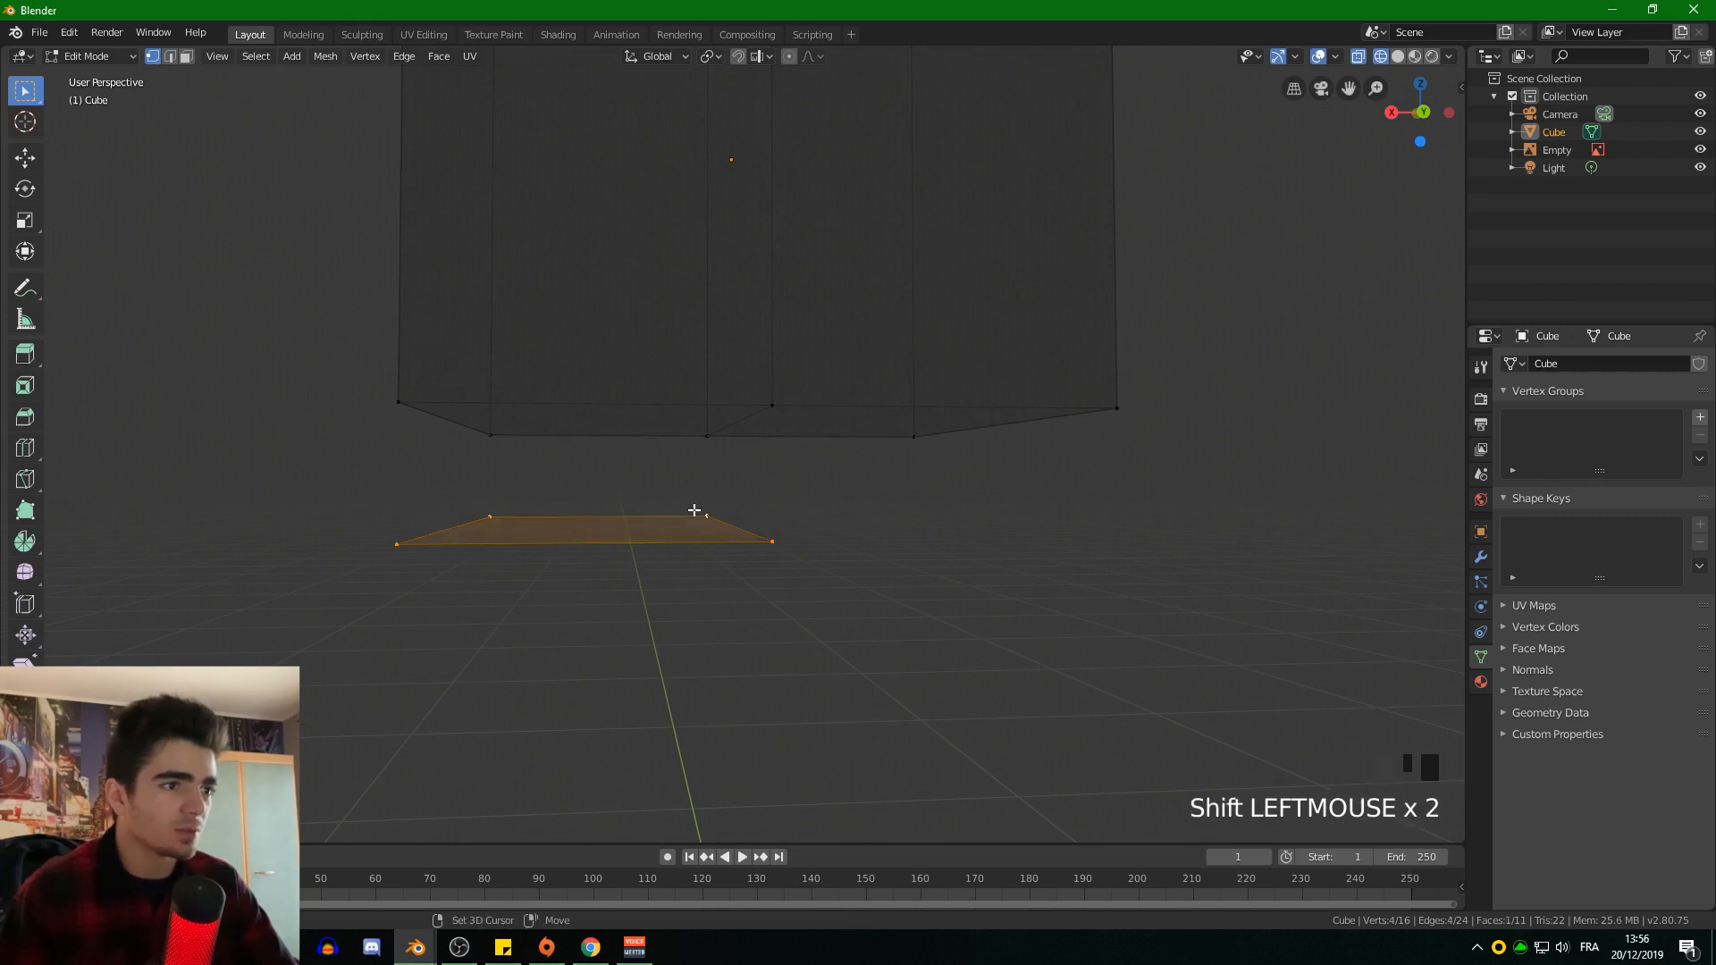
left_click(1422, 112)
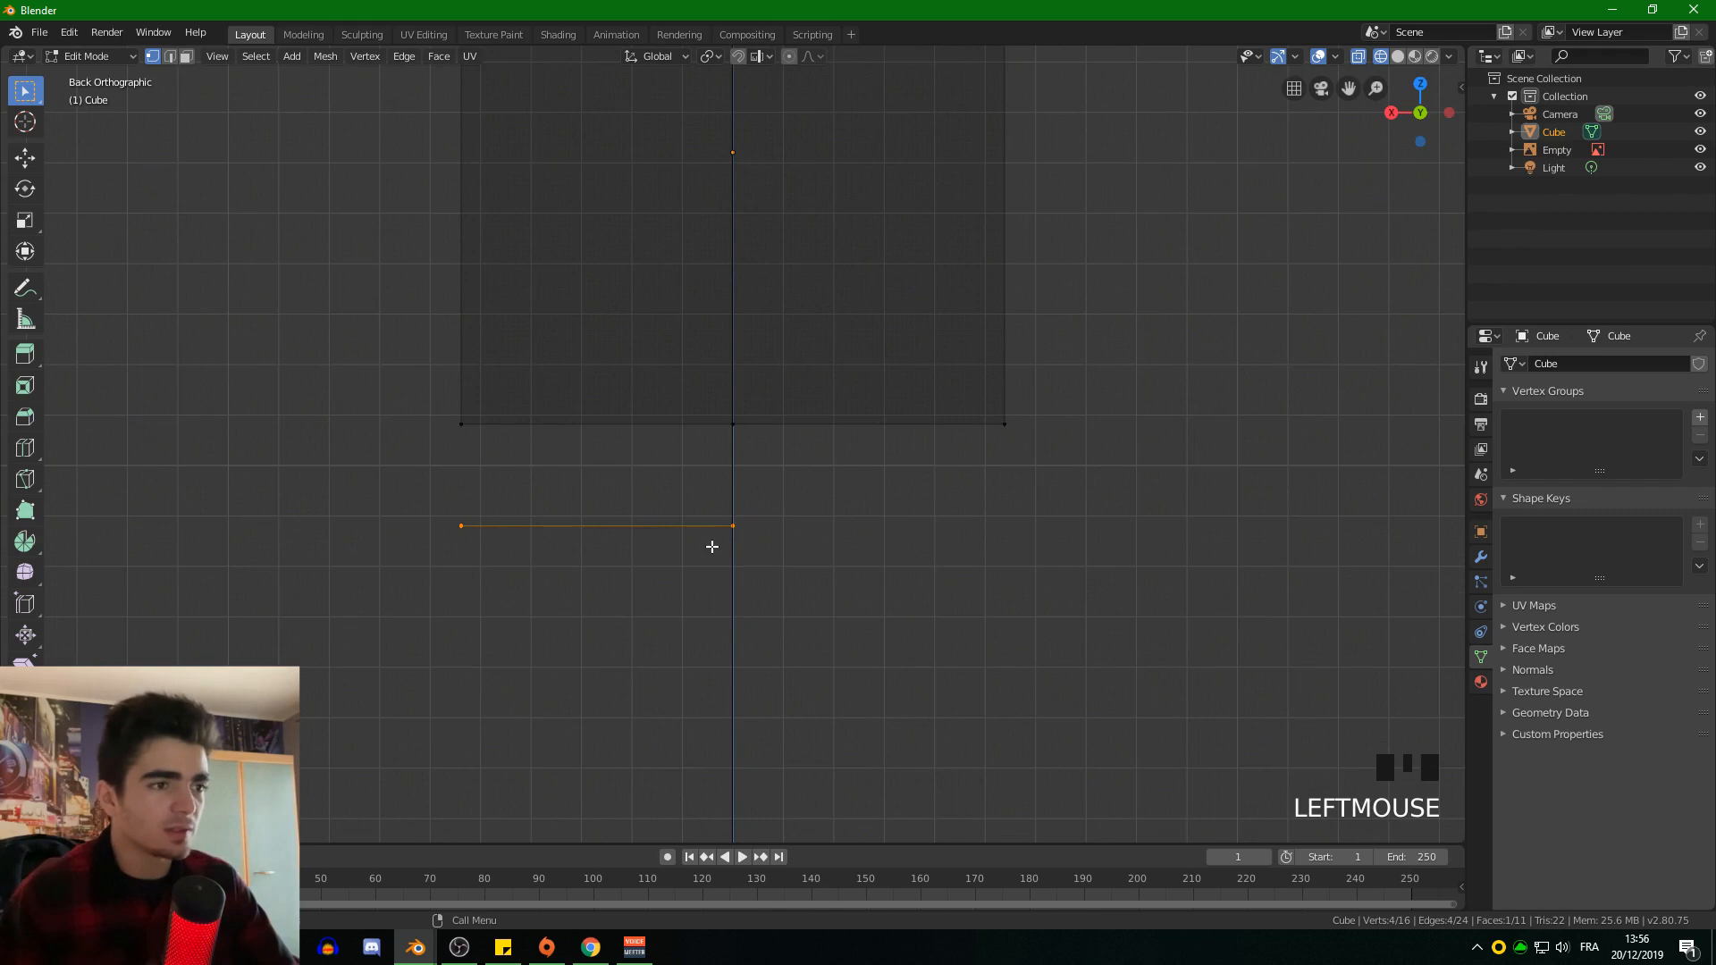
key("g")
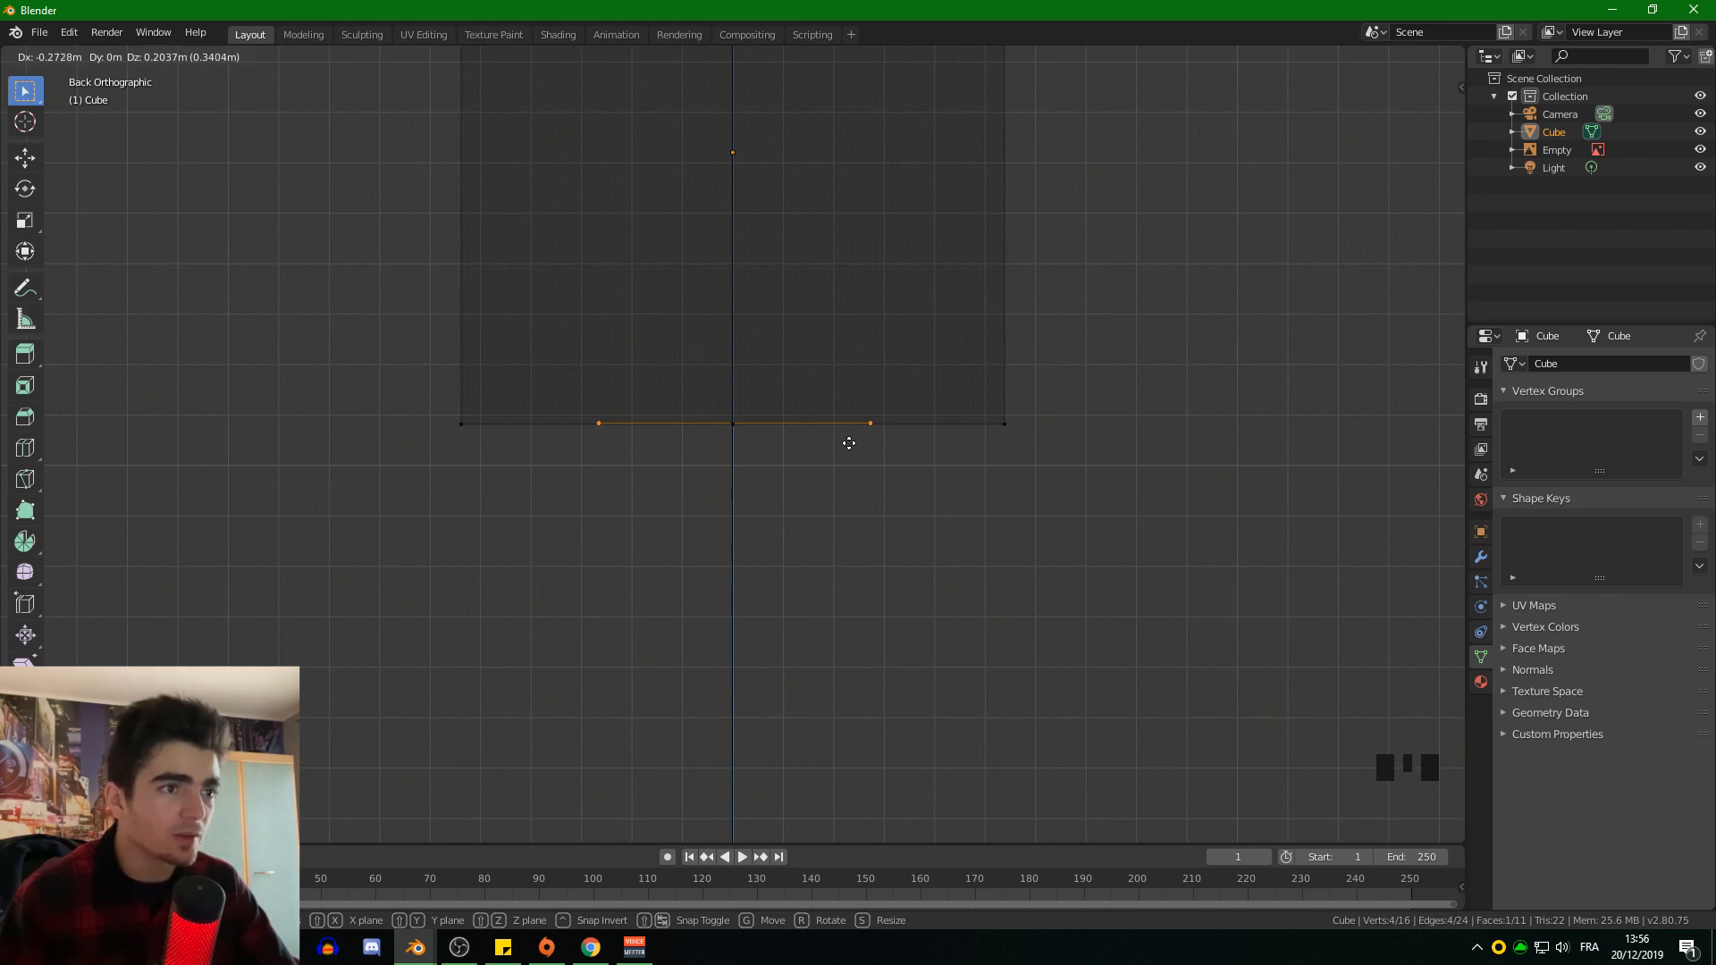
left_click(849, 444)
Step: Nudge the face slightly along the X axis to centre it under the head
scroll(812, 459, "up", 7)
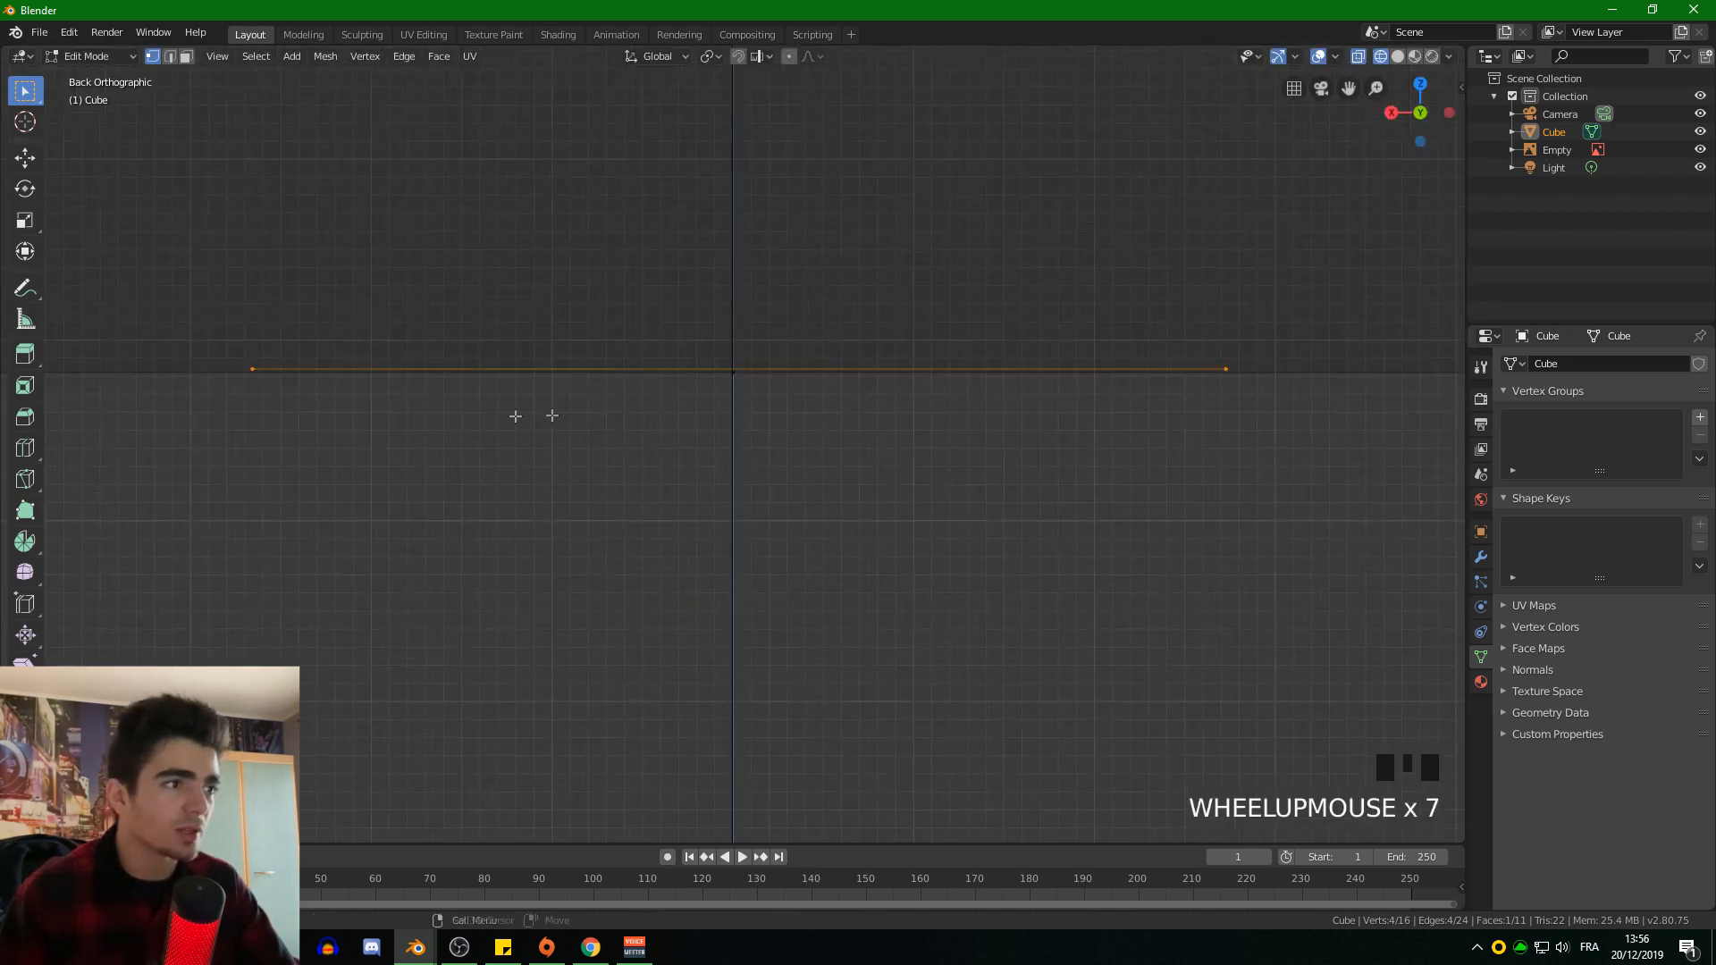
middle_click_drag(586, 410, 161, 390, "shift")
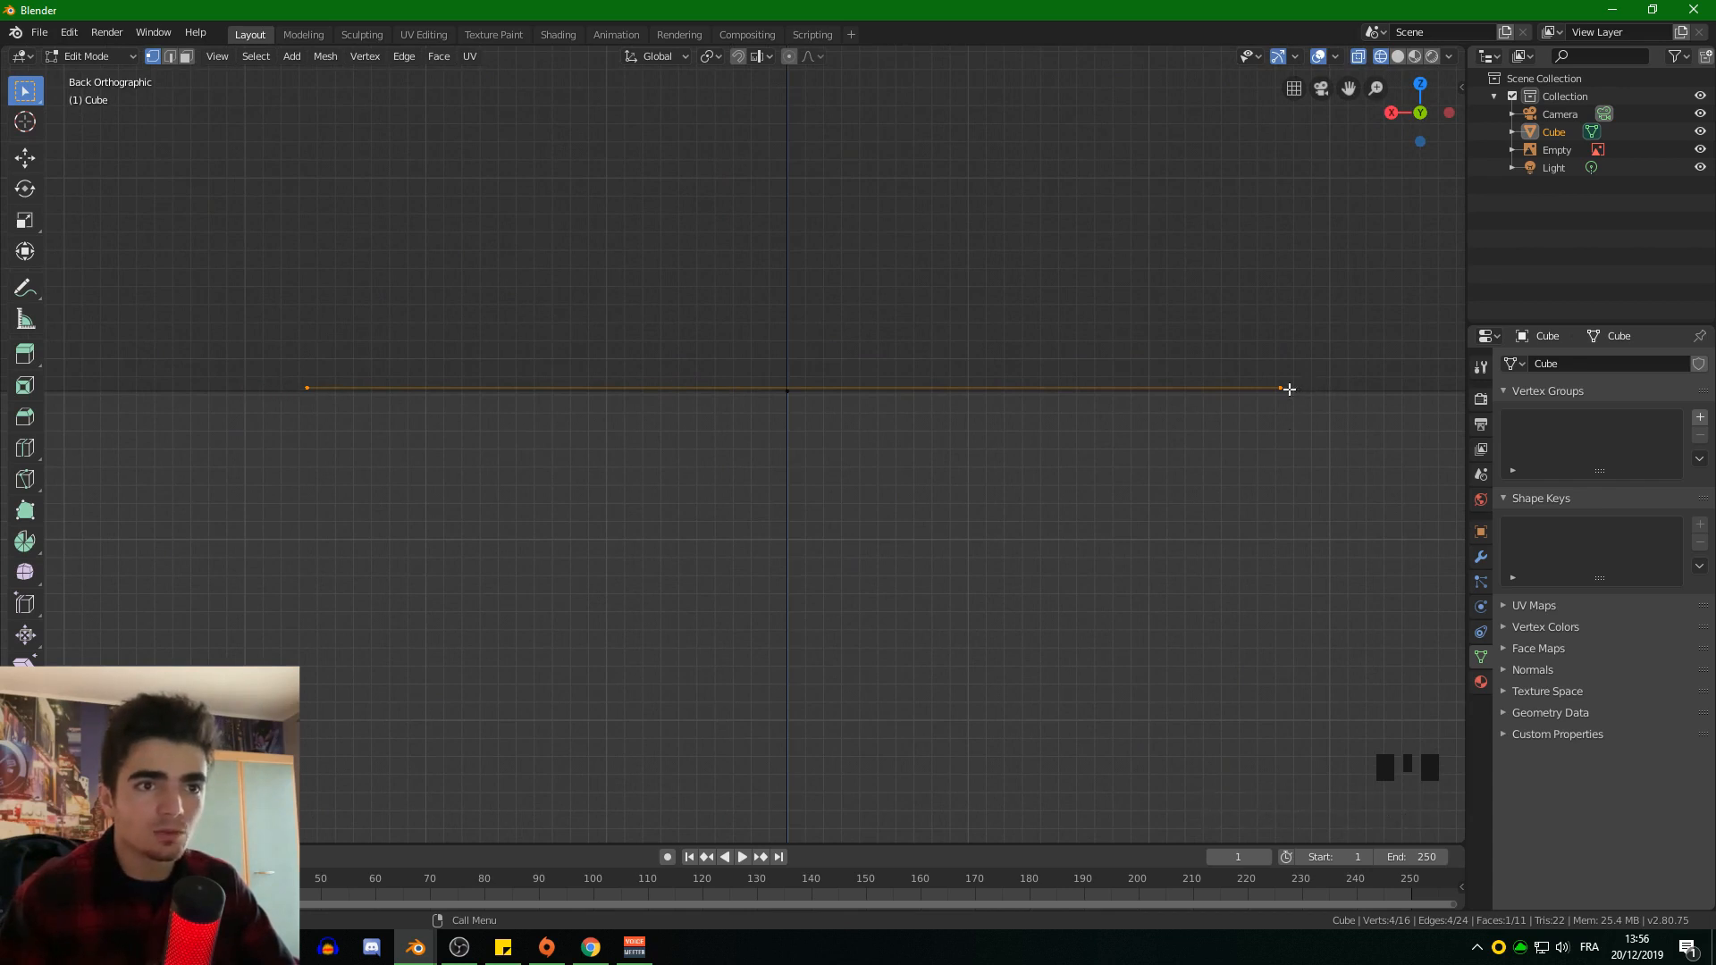
key("g")
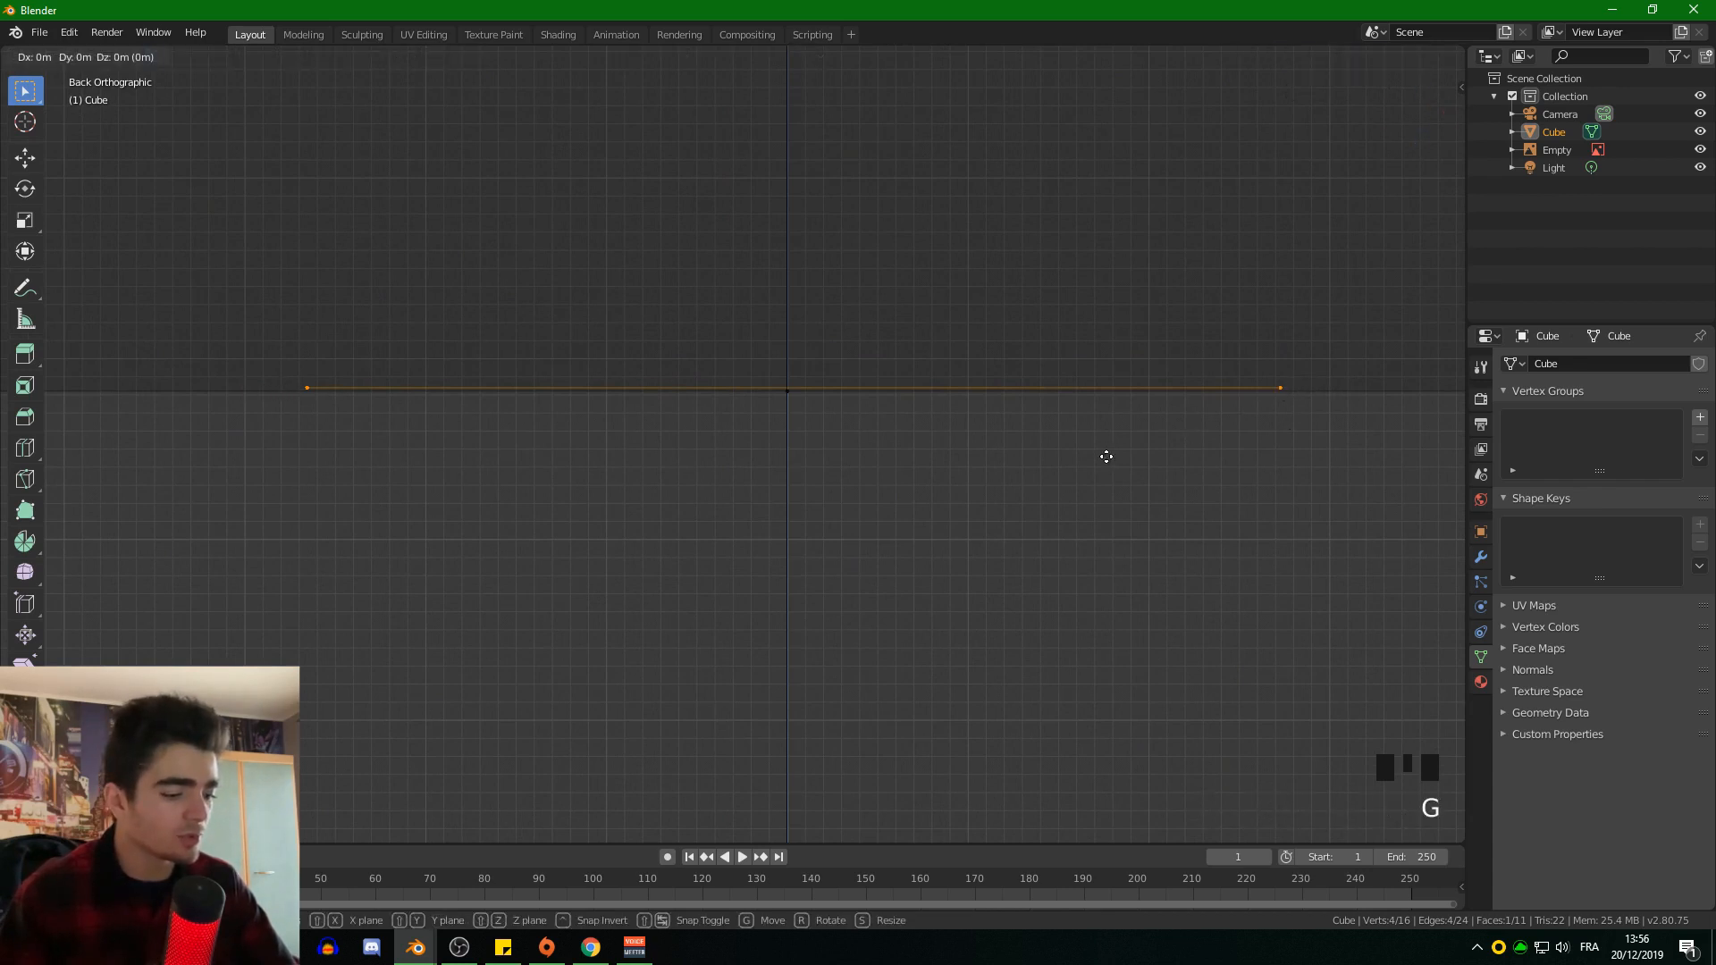
key("x")
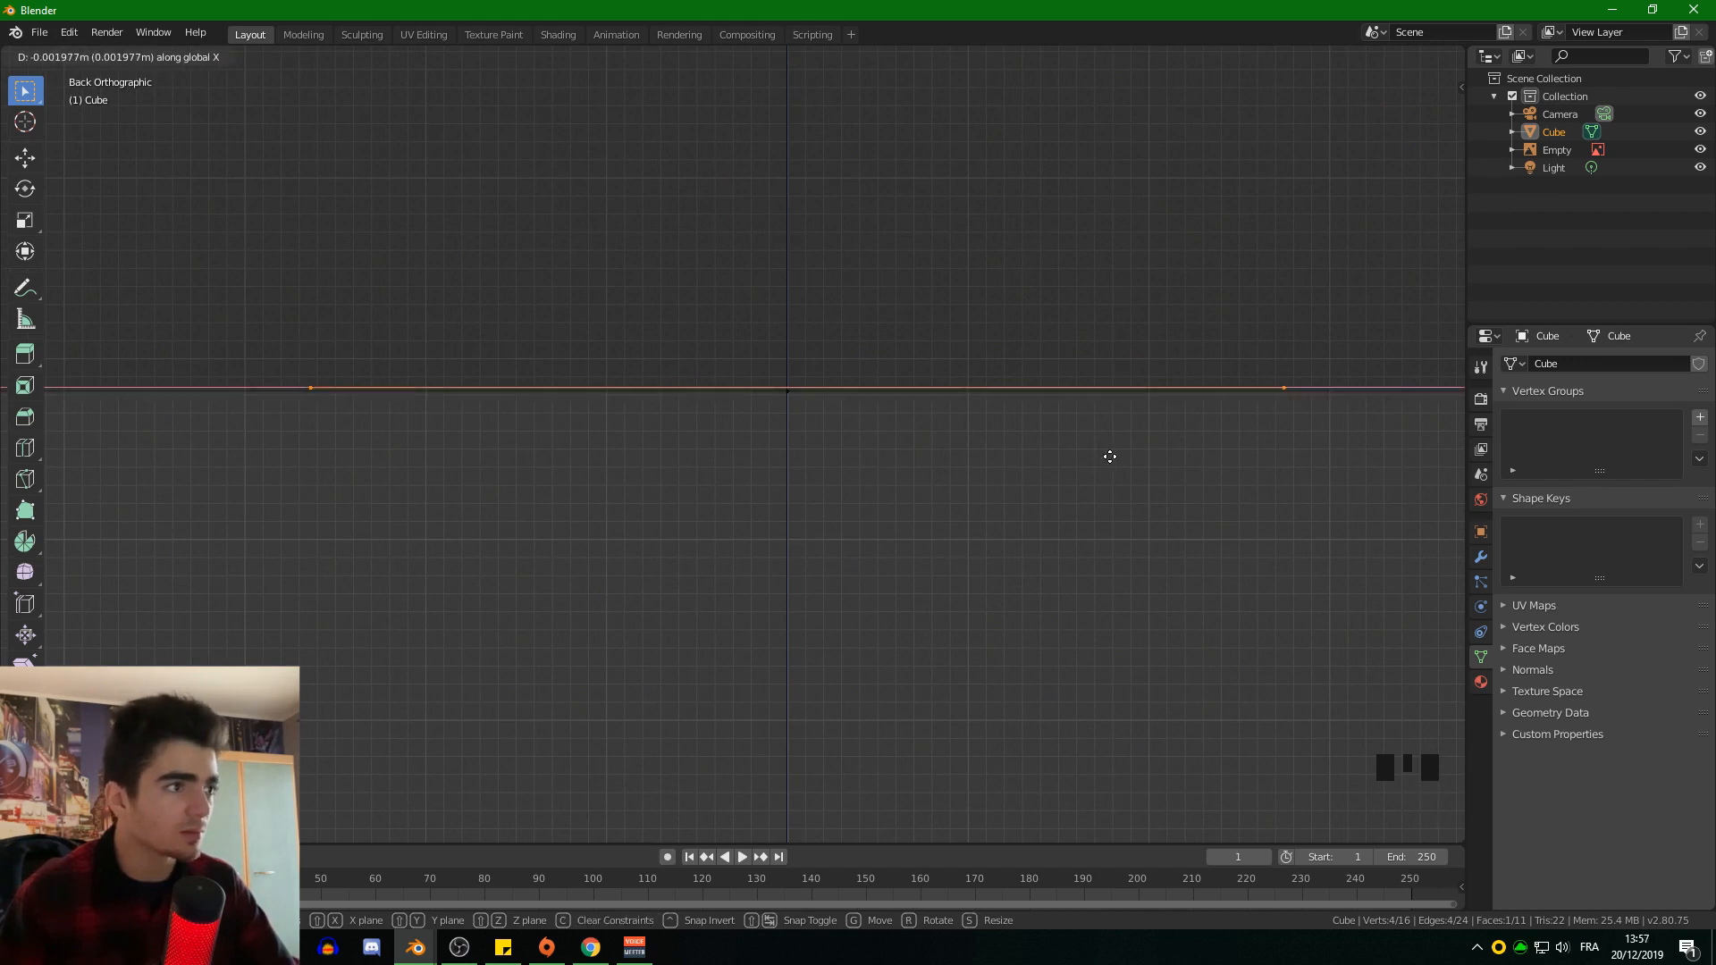
left_click(1108, 459)
scroll(1050, 500, "down", 3)
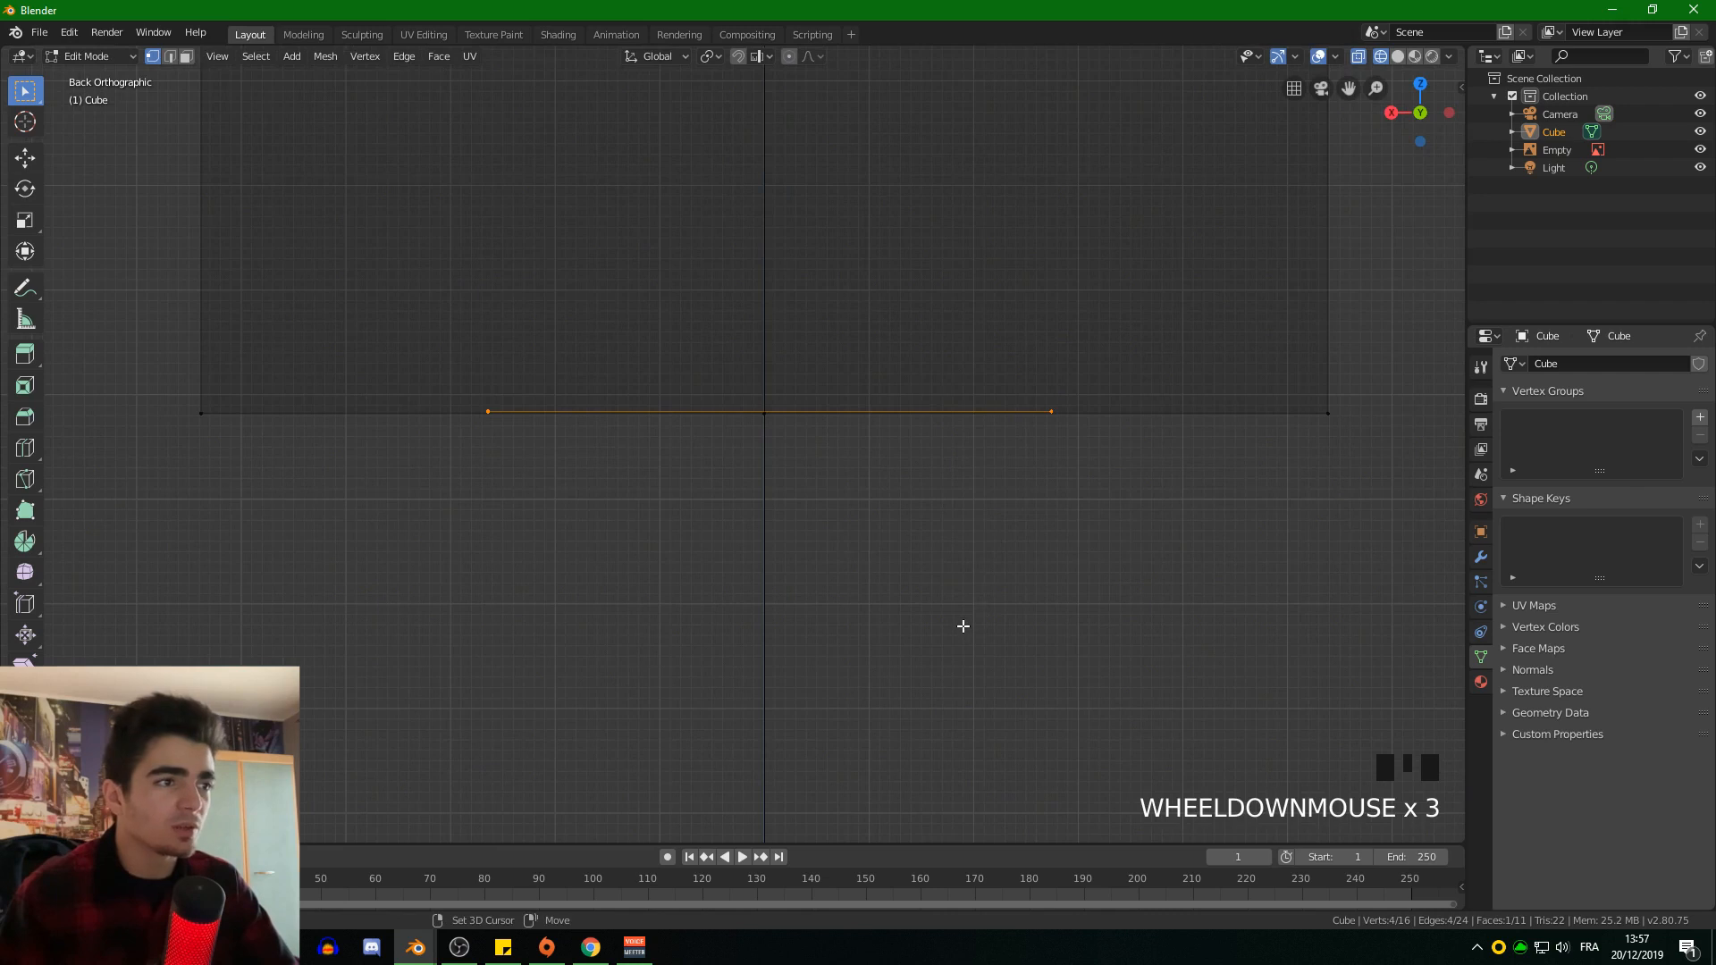
Step: Extrude the face downward in right view to where the torso ends and the feet begin in the reference image
scroll(948, 590, "down", 1)
middle_click_drag(873, 601, 876, 555, "shift")
scroll(878, 563, "down", 2)
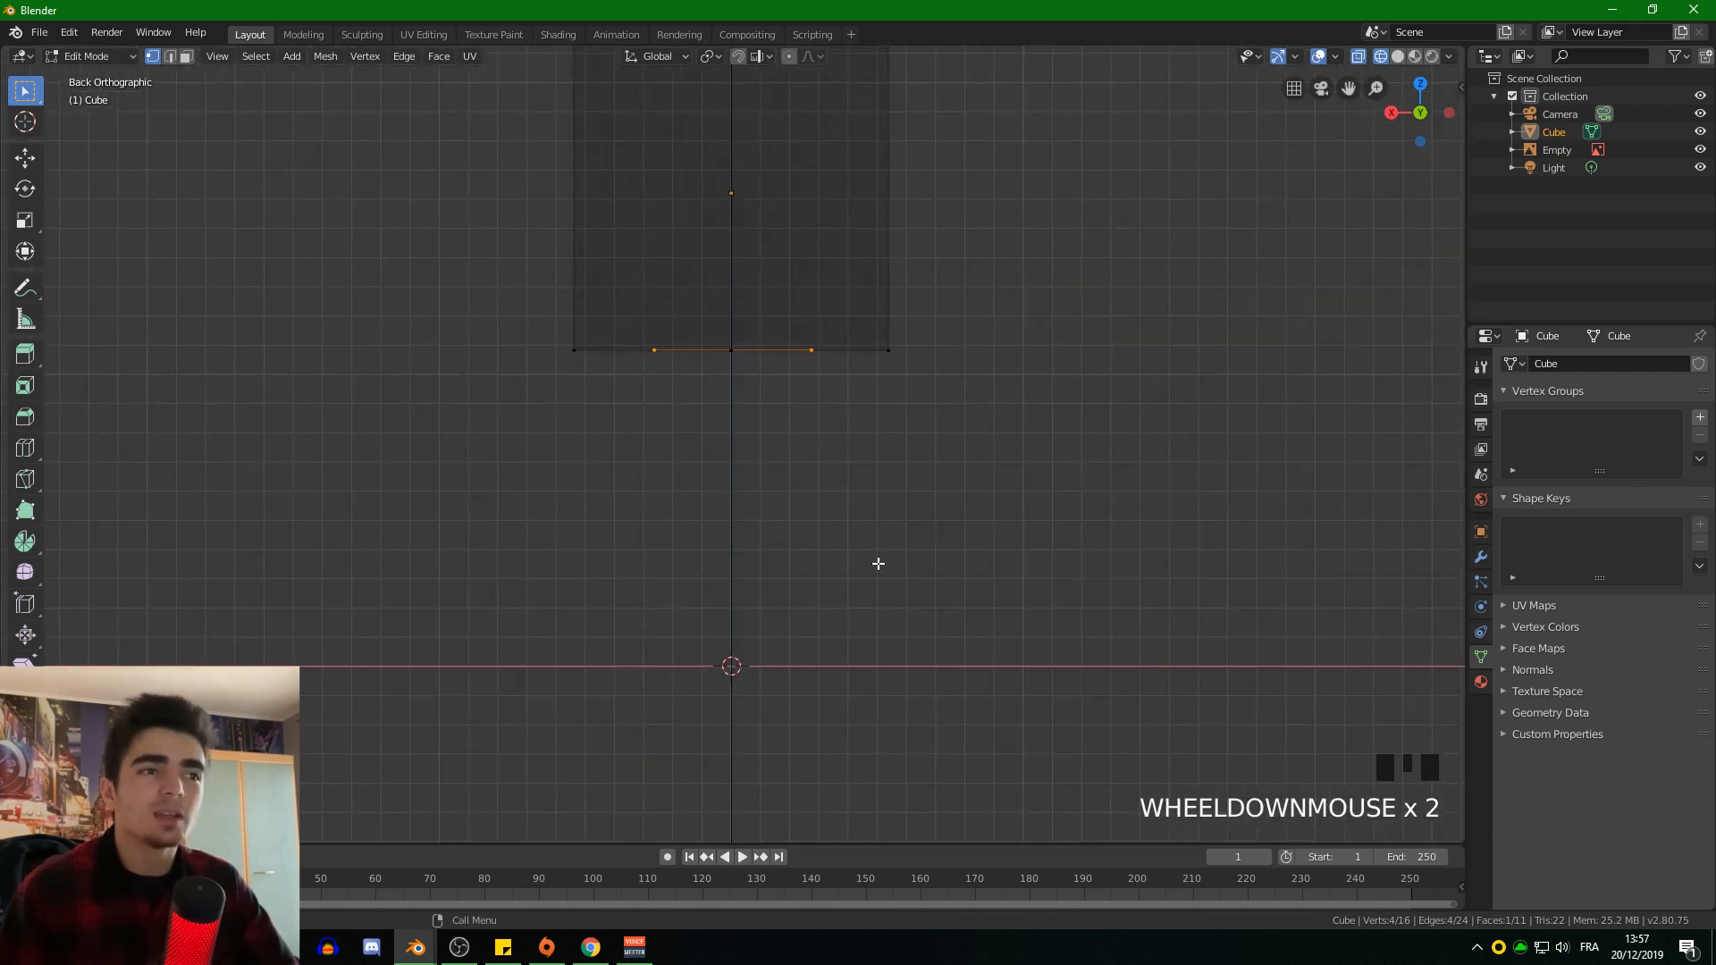
key("KP_1")
key("KP_1")
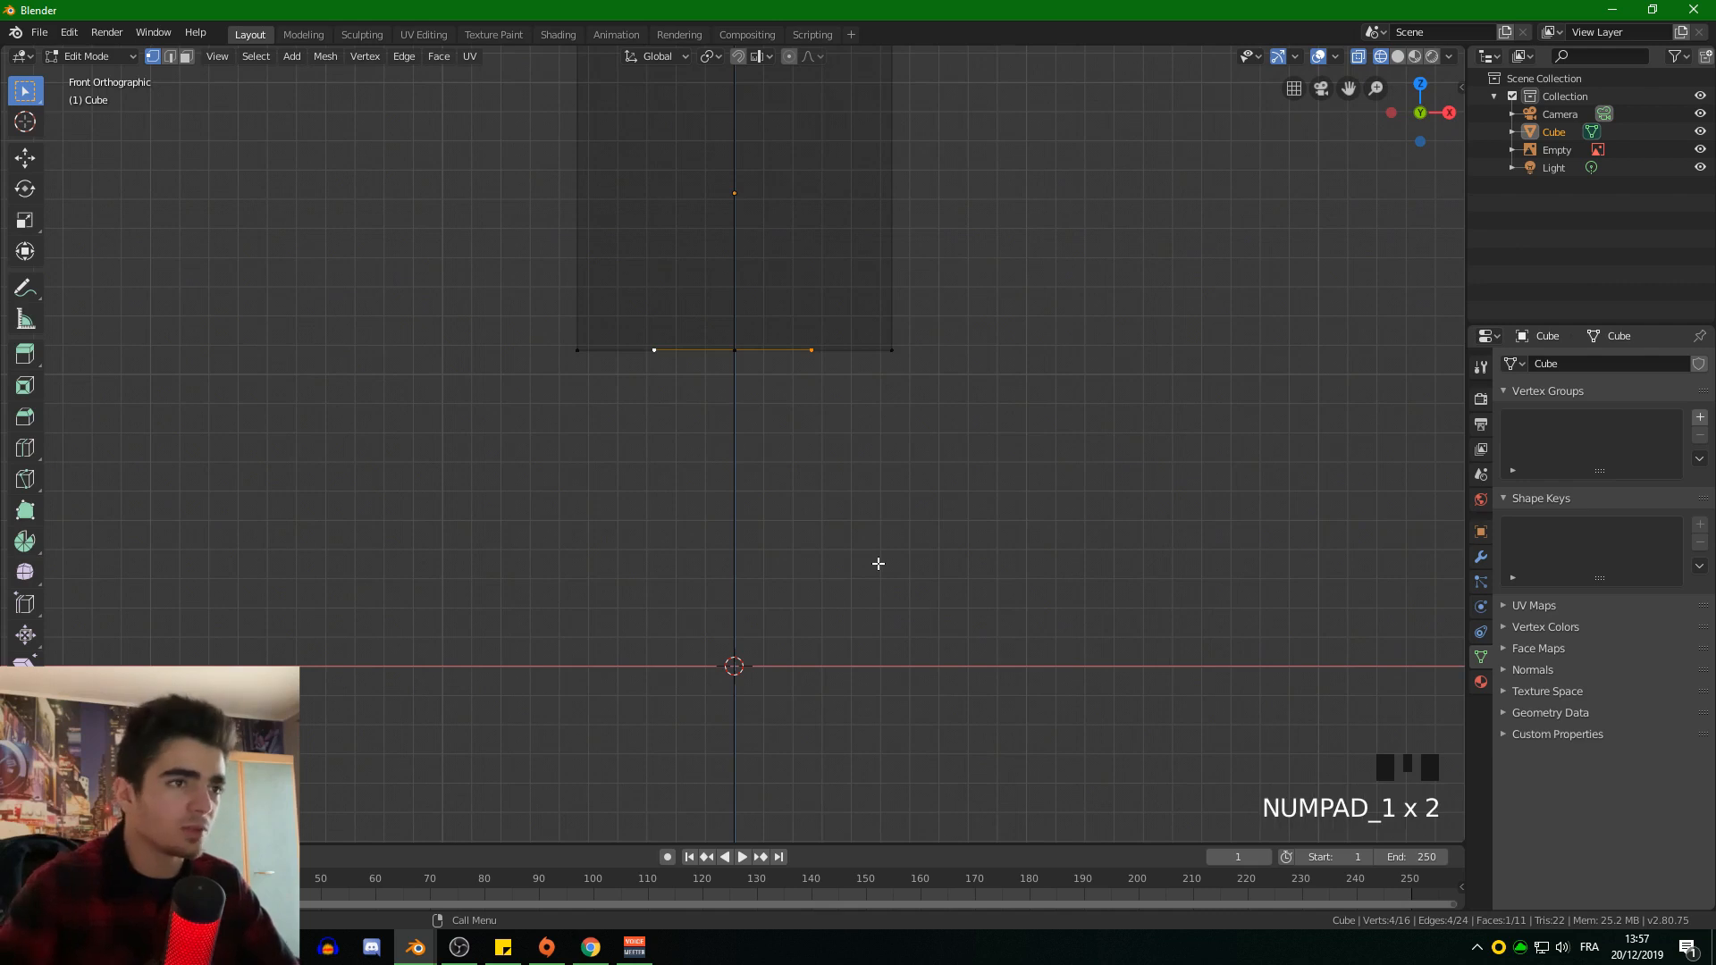
left_click(1449, 112)
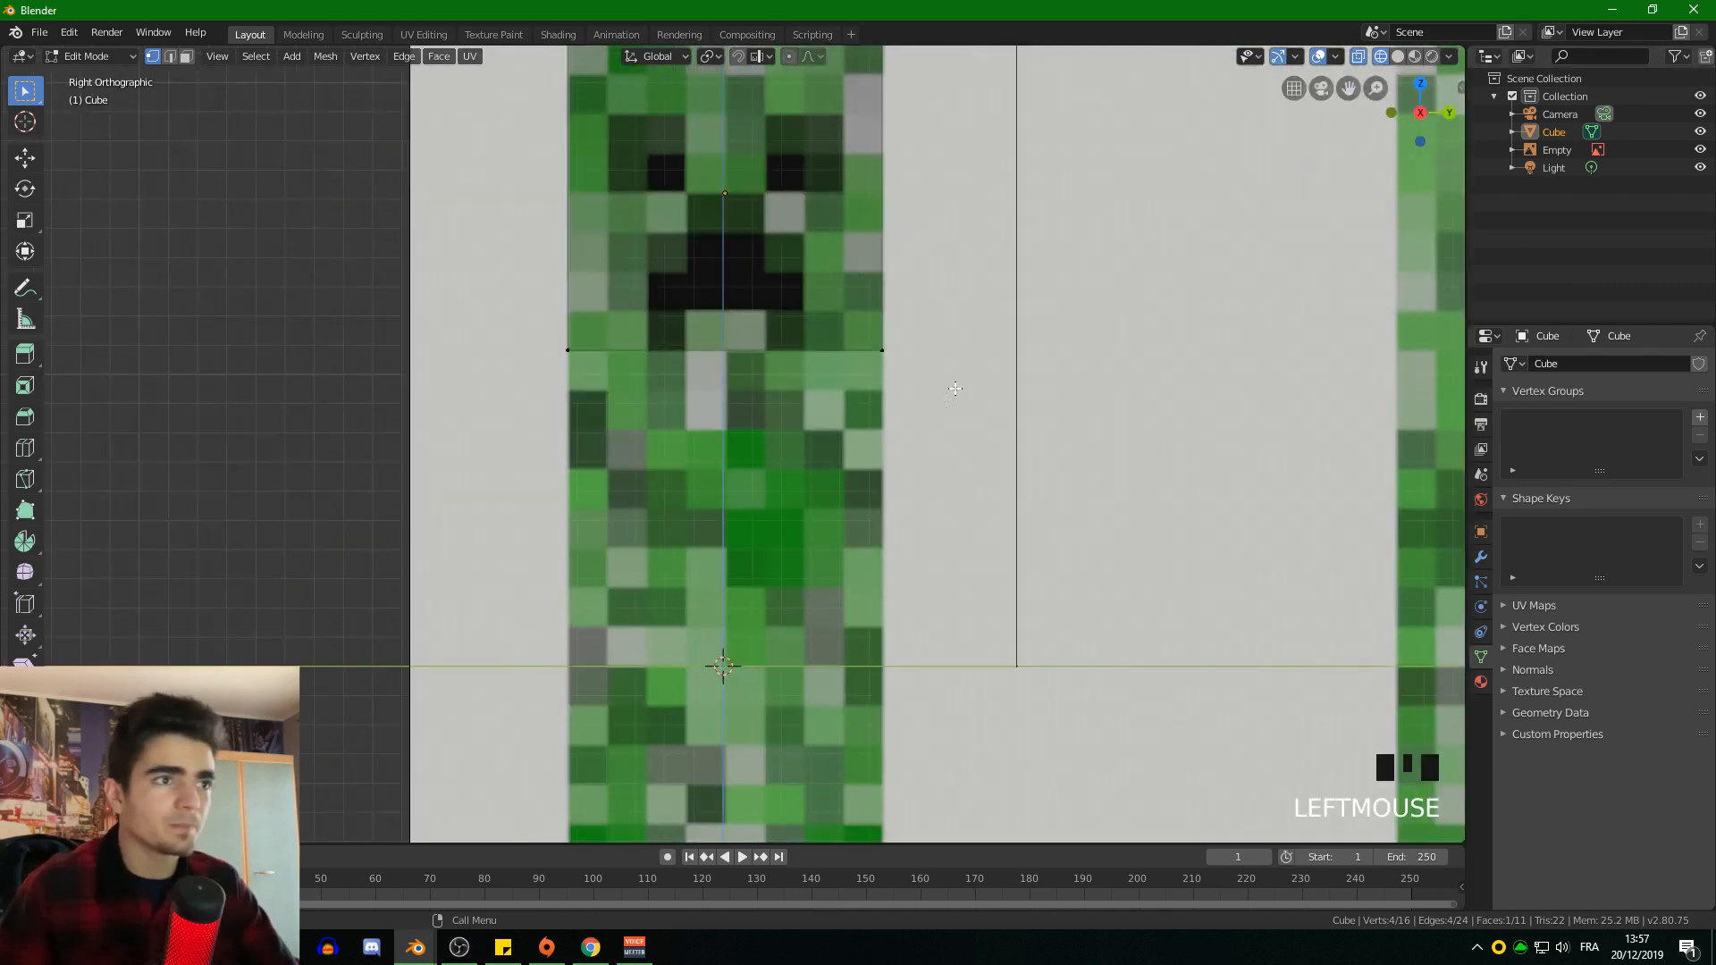
key("e")
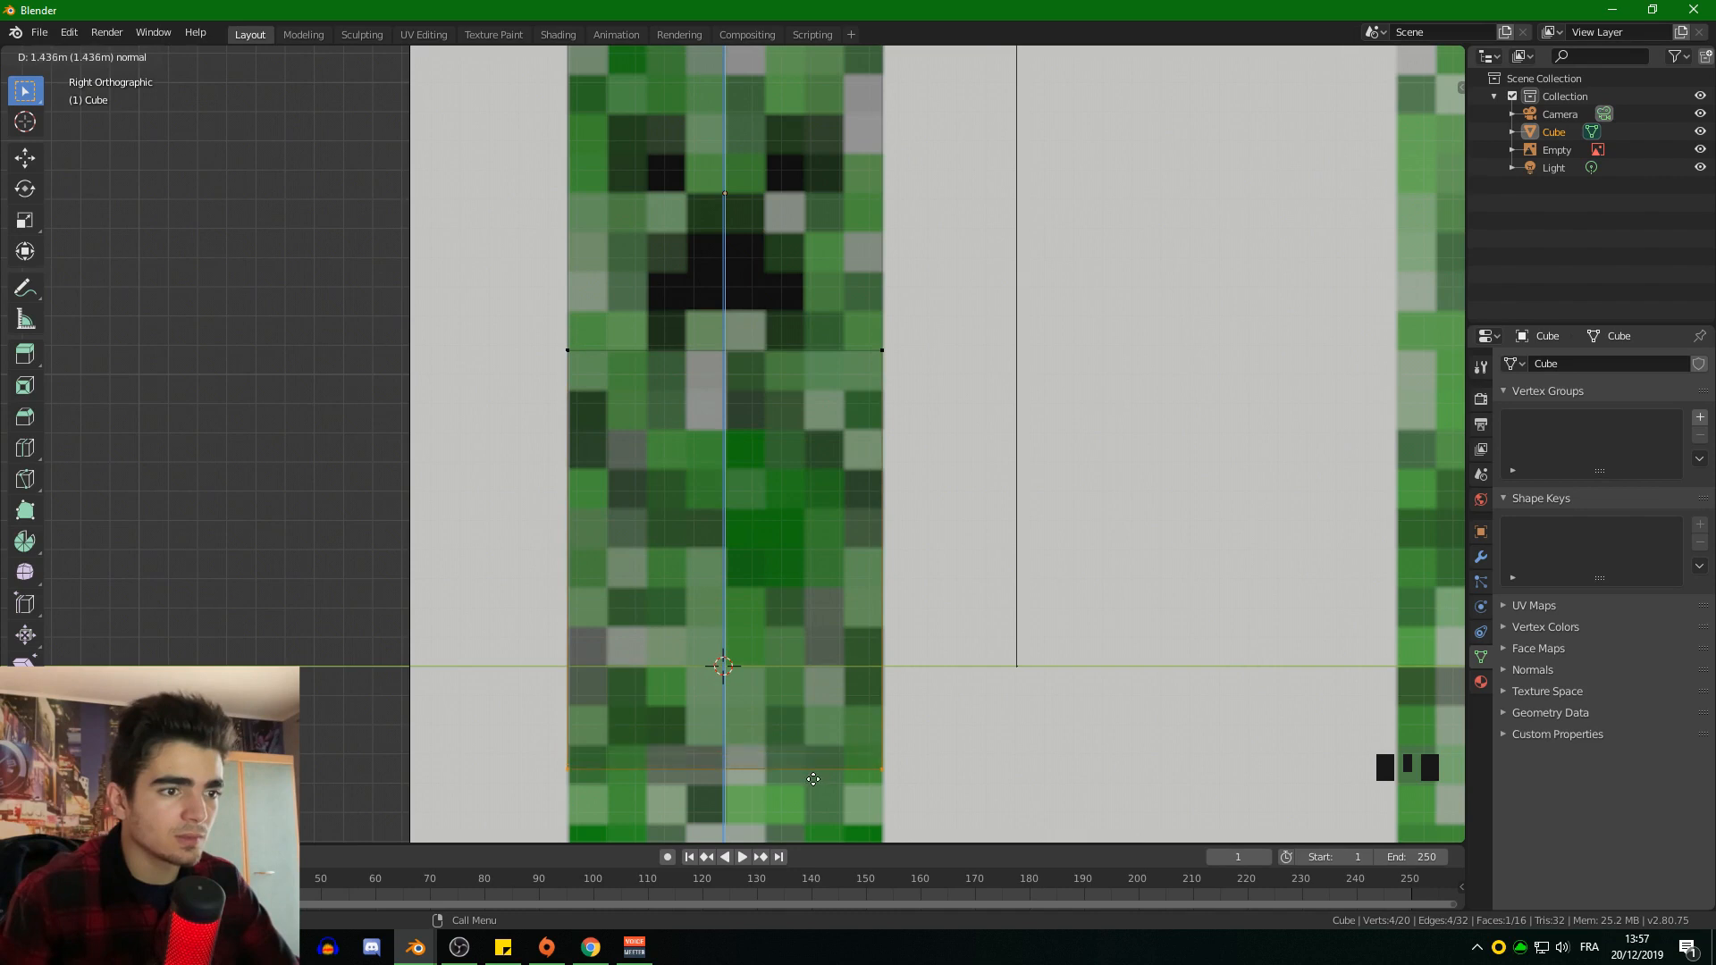
left_click(809, 835)
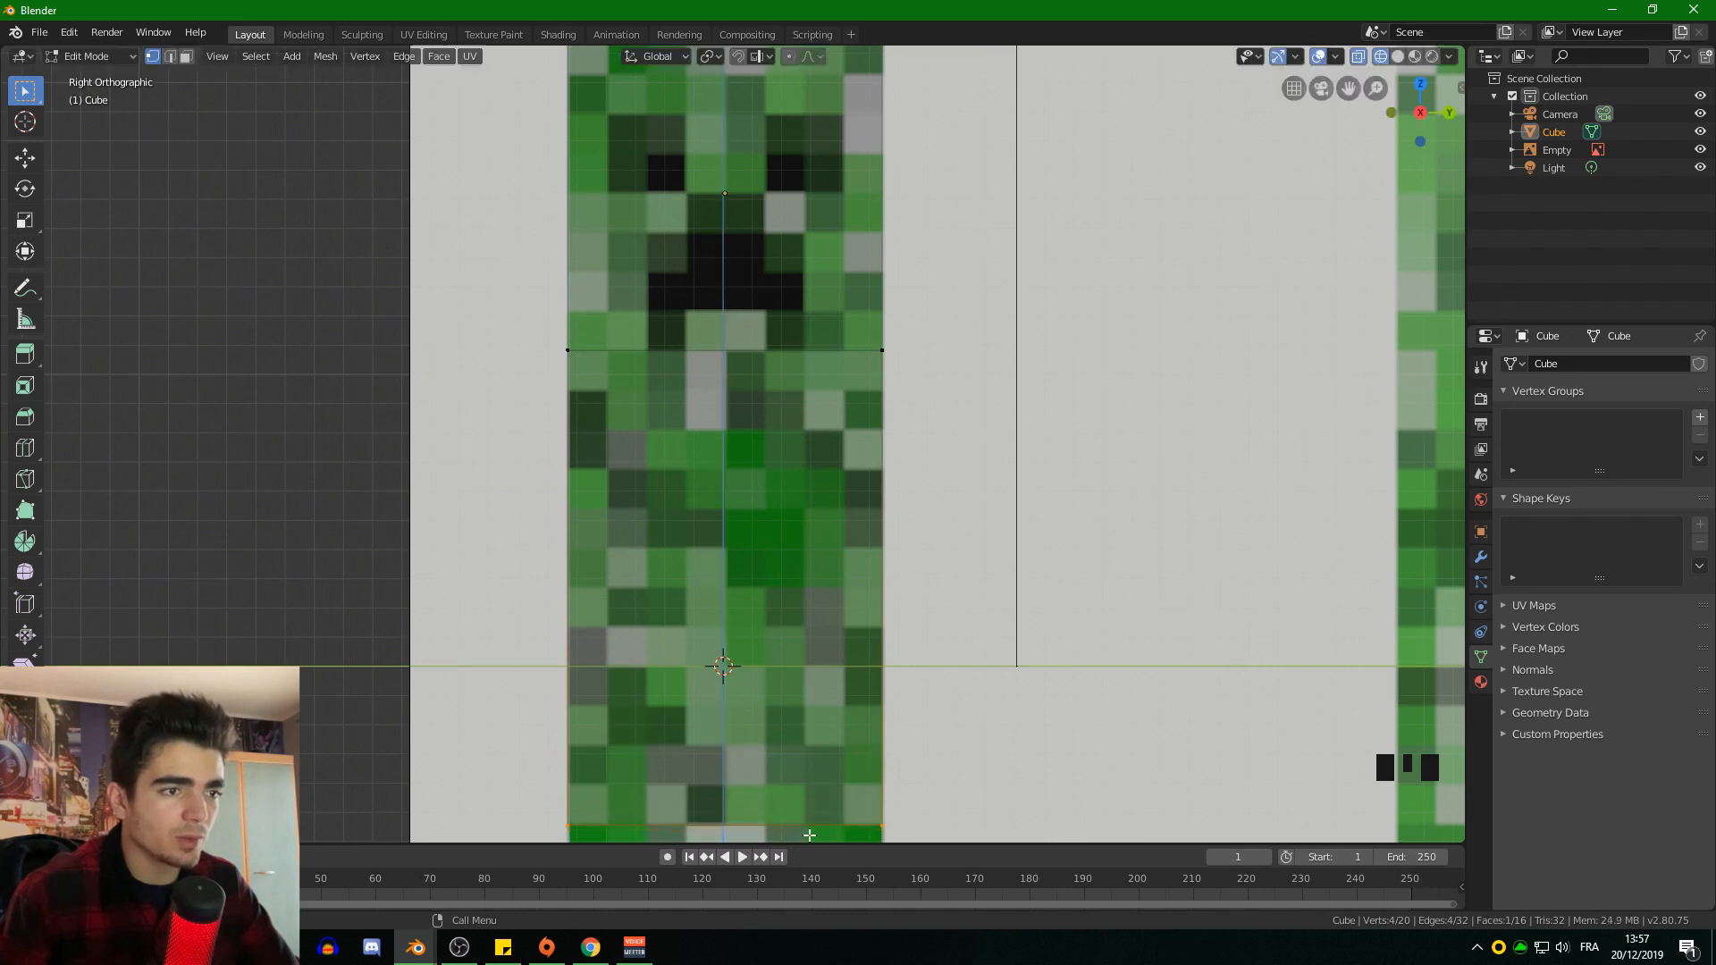
Step: Compare the extruded body with the reference image from the side, checking where the torso ends
scroll(873, 613, "down", 3)
middle_click_drag(873, 613, 873, 509, "shift")
scroll(866, 500, "up", 2)
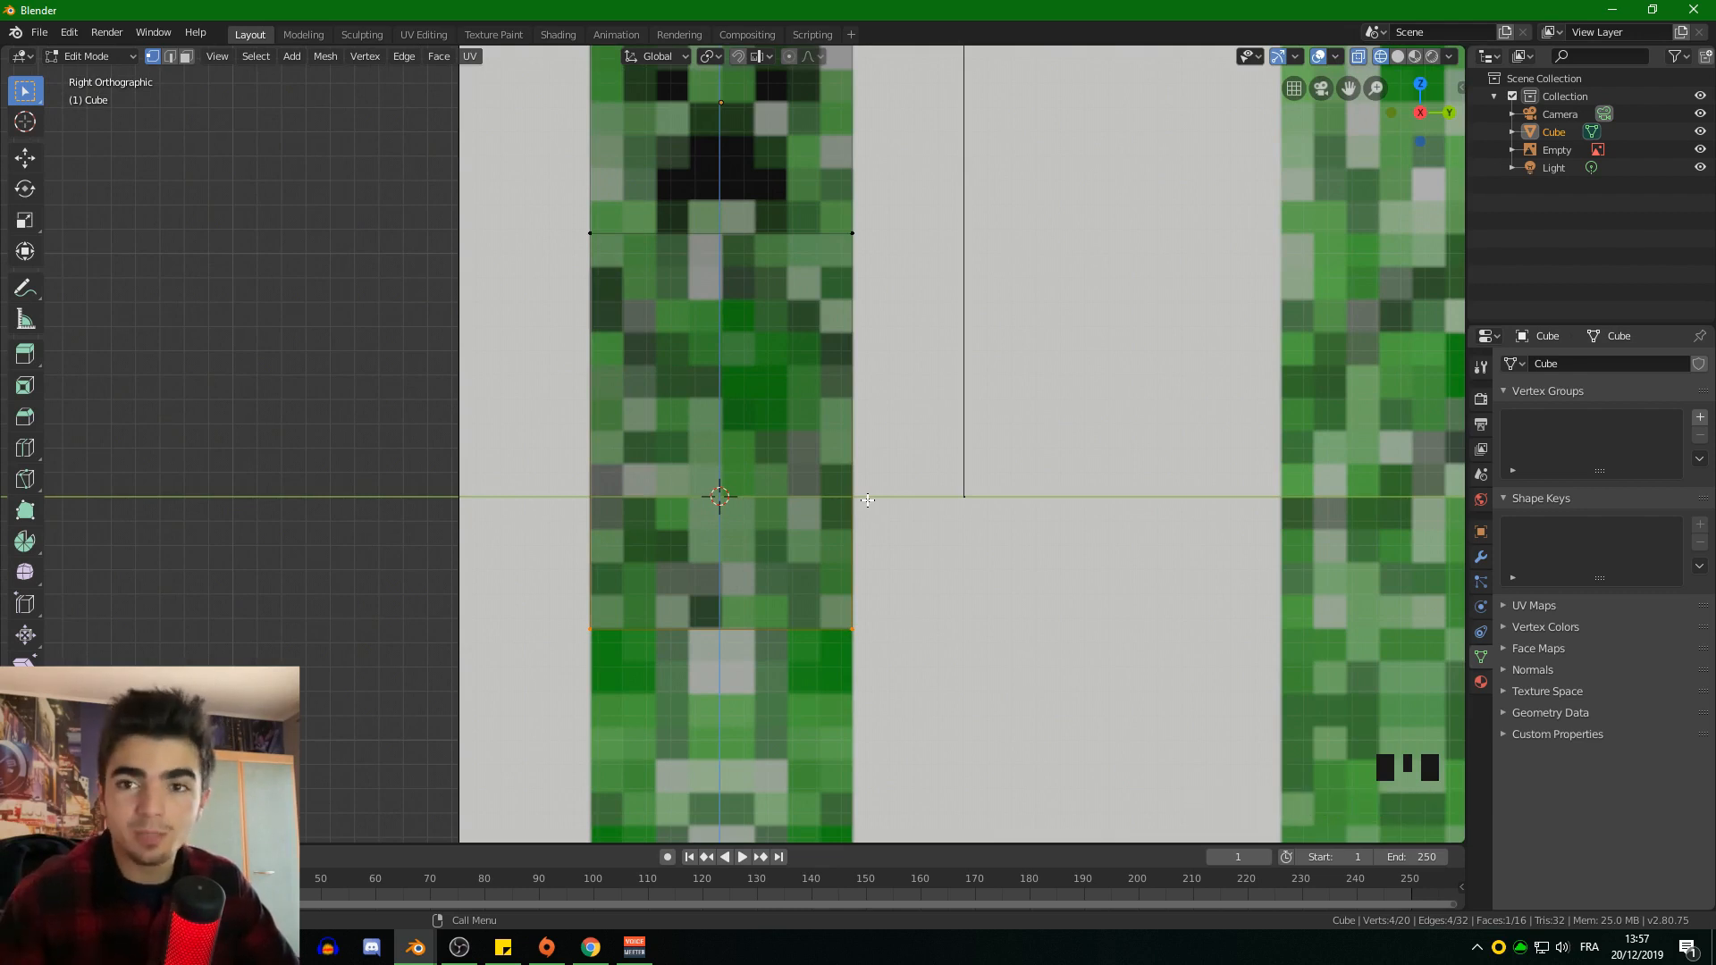
scroll(867, 500, "down", 1)
middle_click_drag(867, 500, 826, 460)
key("KP_1")
key("KP_3")
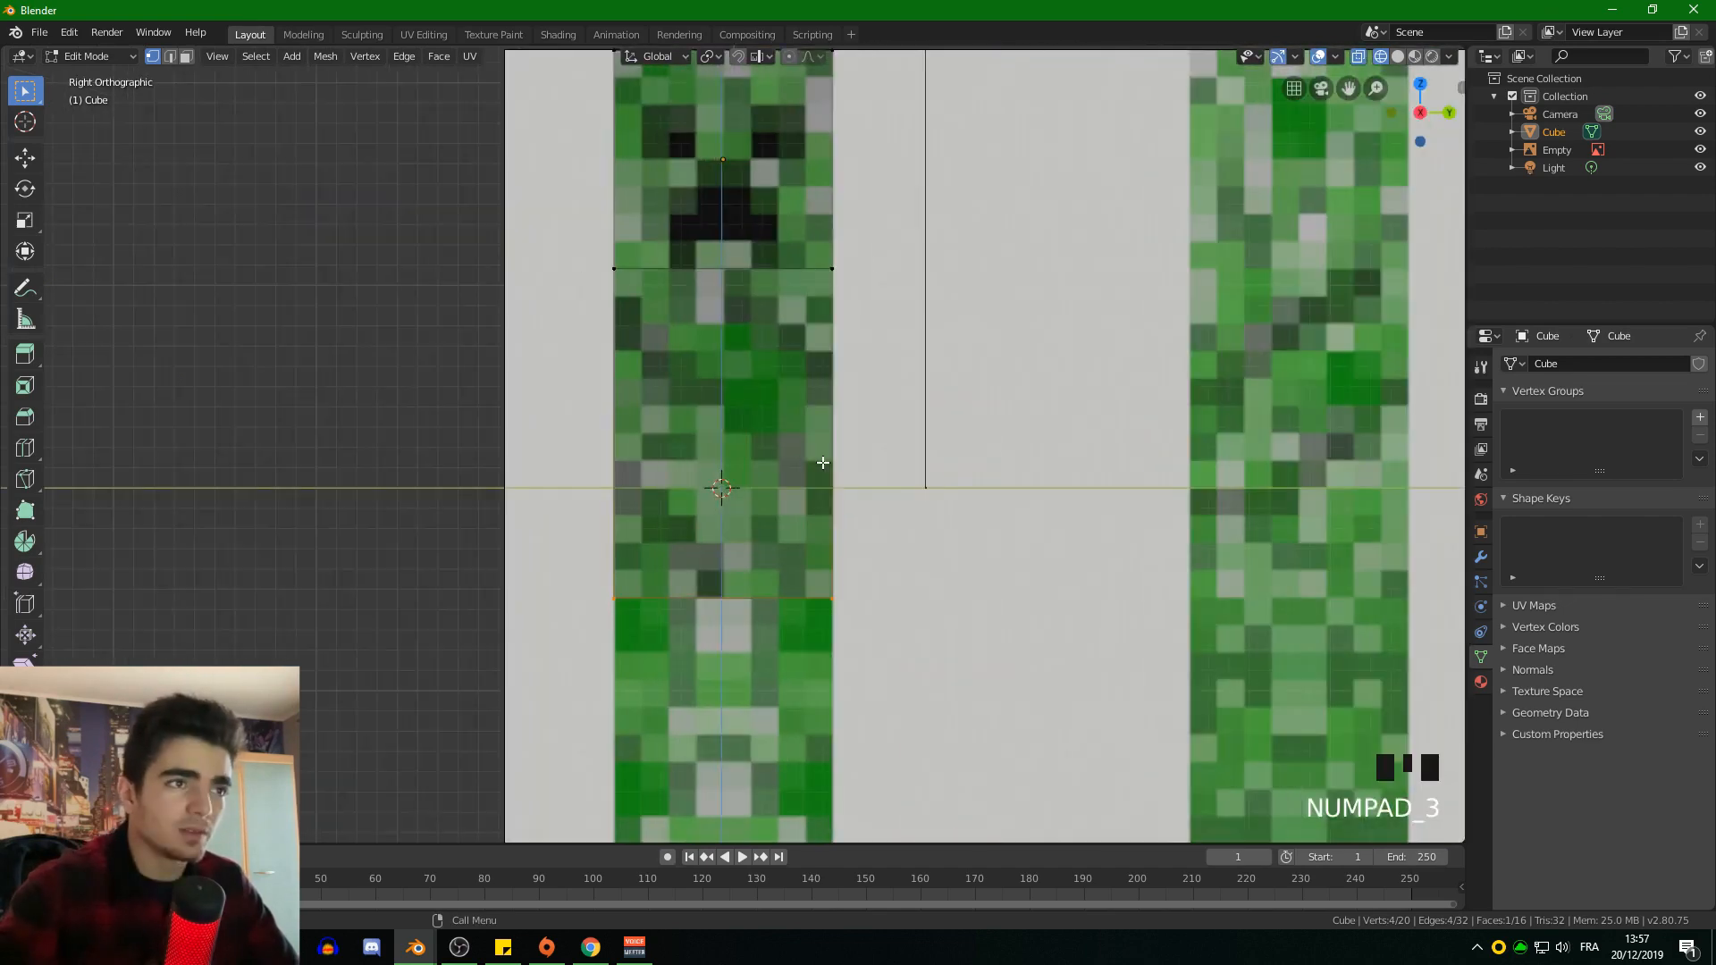
scroll(822, 462, "down", 2)
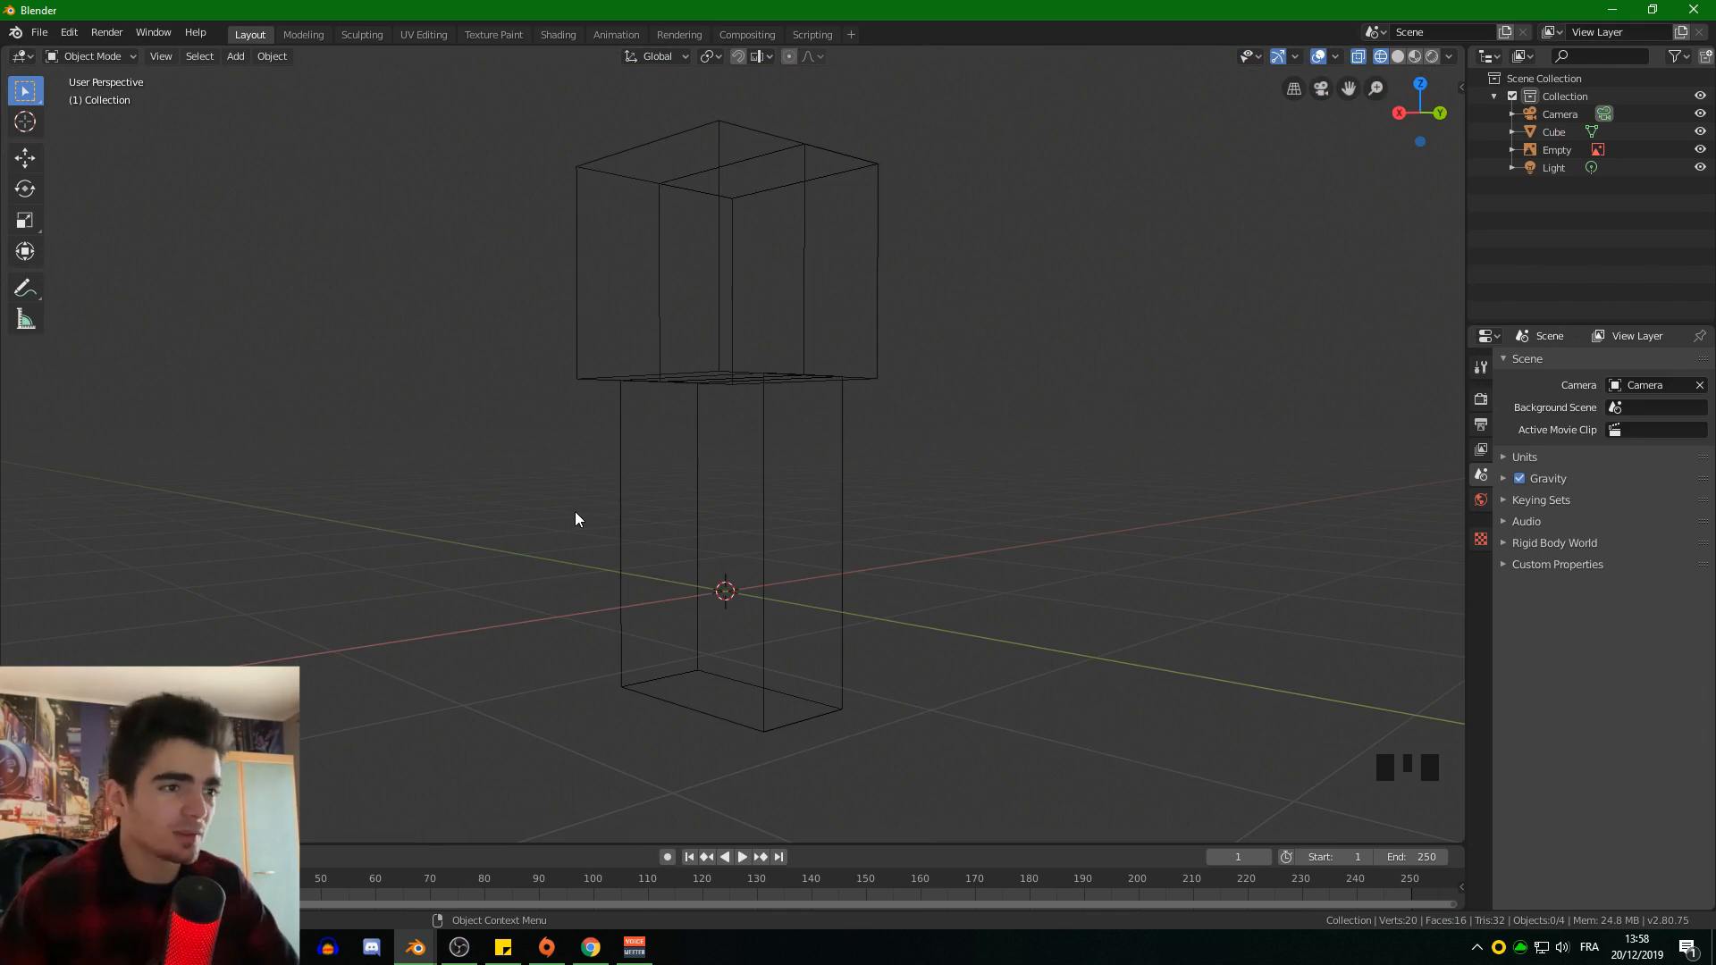
Step: Select the creeper mesh and switch it back to Edit Mode
scroll(578, 509, "down", 1)
scroll(778, 279, "up", 1)
left_click(764, 300)
left_click(764, 296)
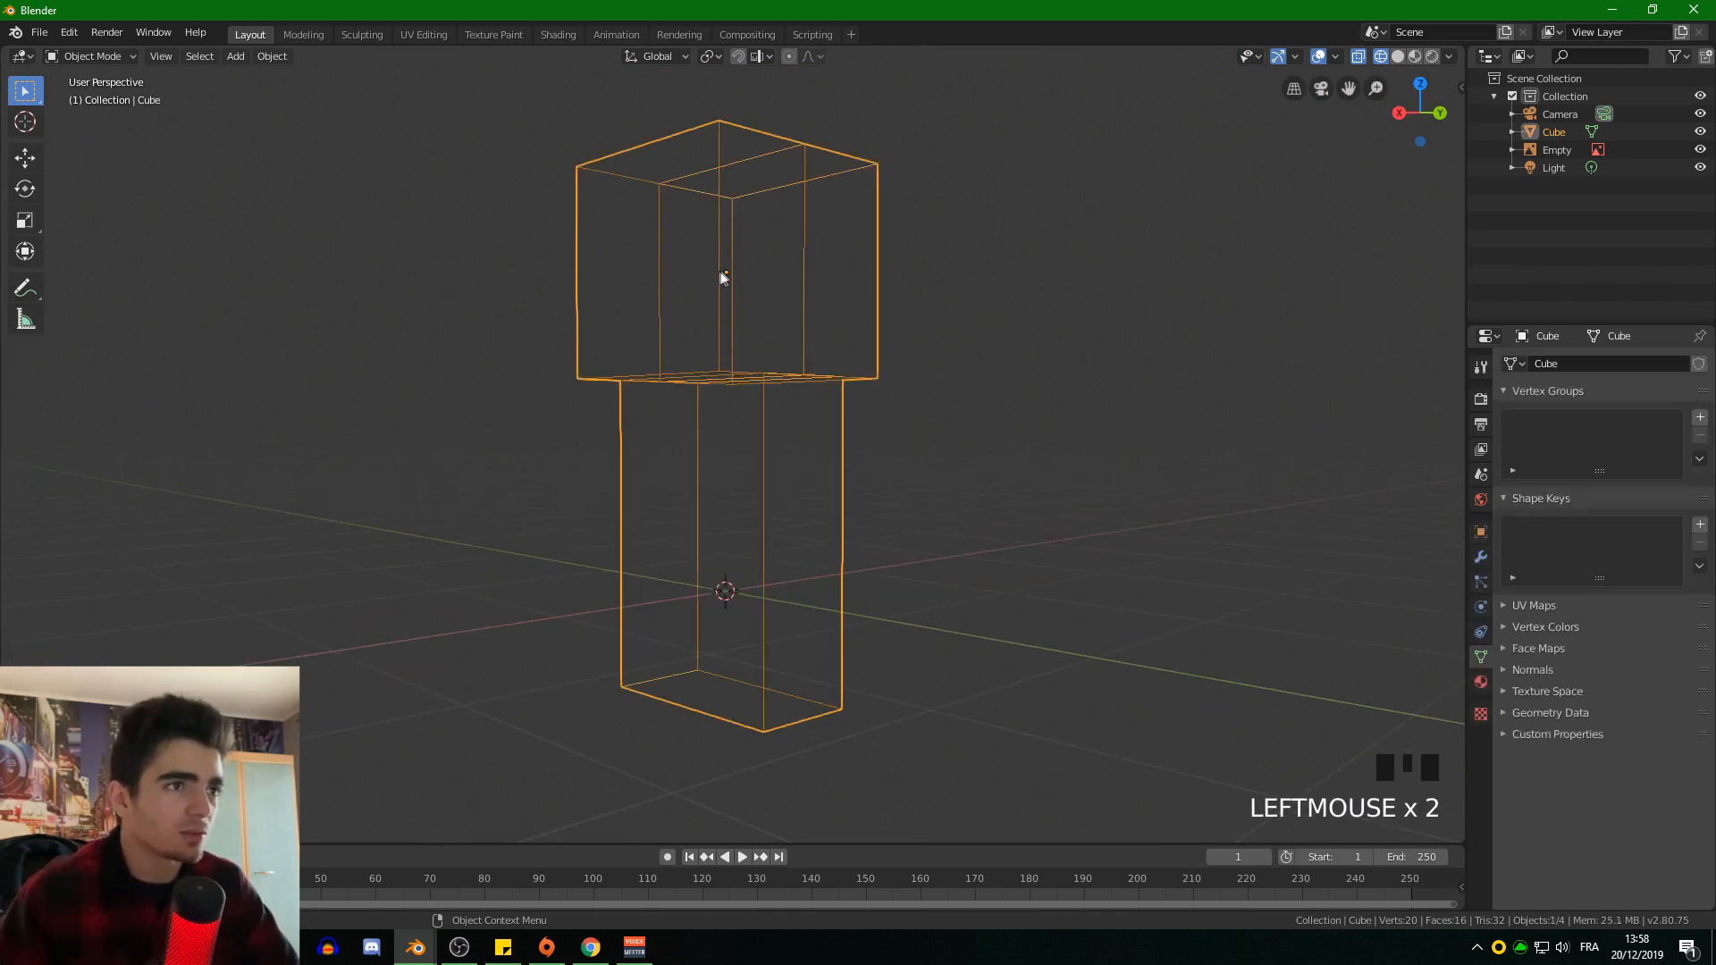
left_click(90, 56)
left_click(82, 95)
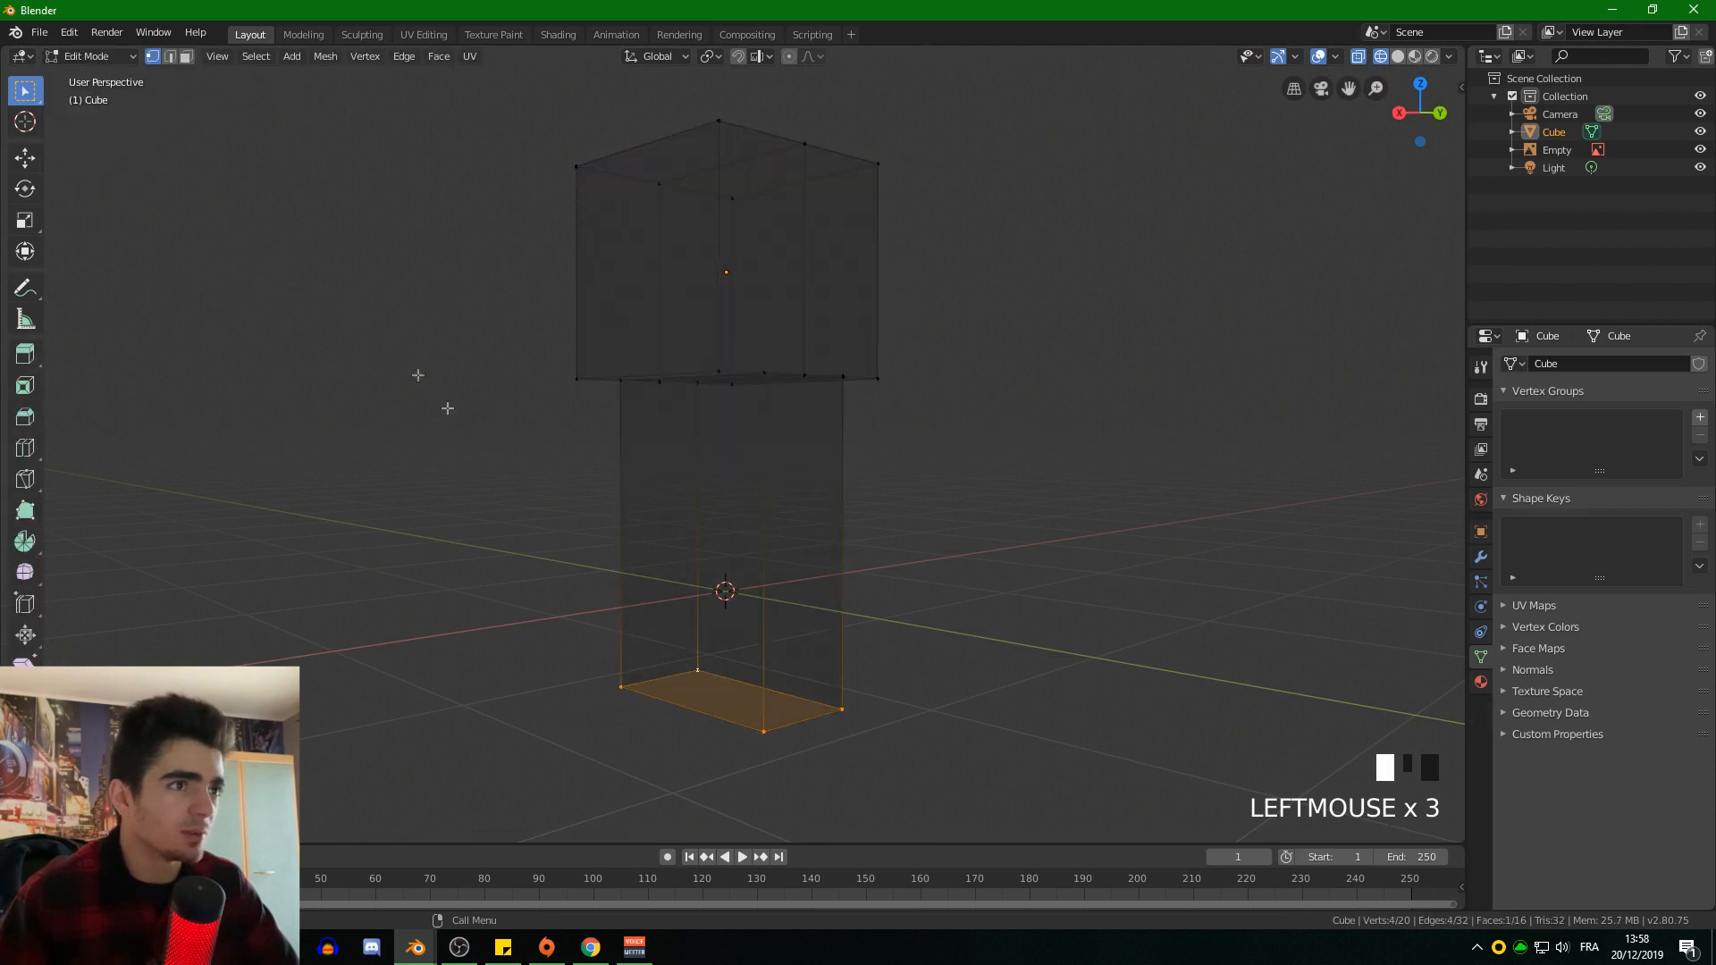
Step: Add a new cube inside the creeper mesh at the 3D cursor
scroll(617, 536, "up", 1)
scroll(604, 545, "down", 1)
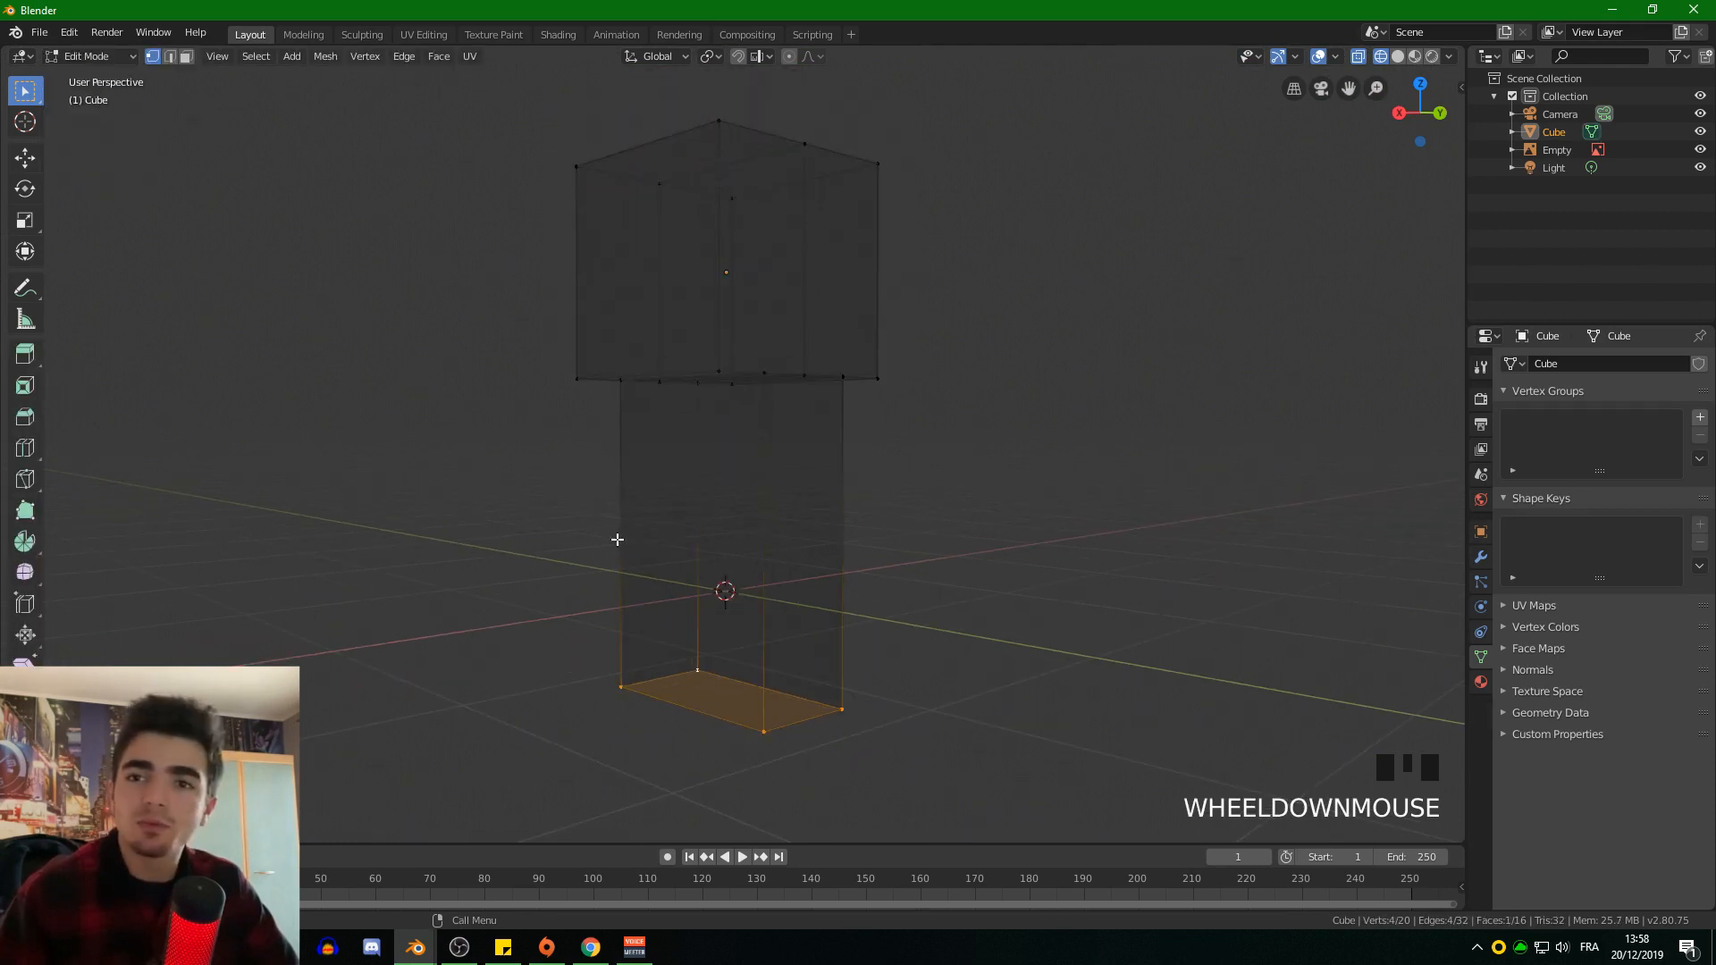
middle_click_drag(617, 539, 727, 559)
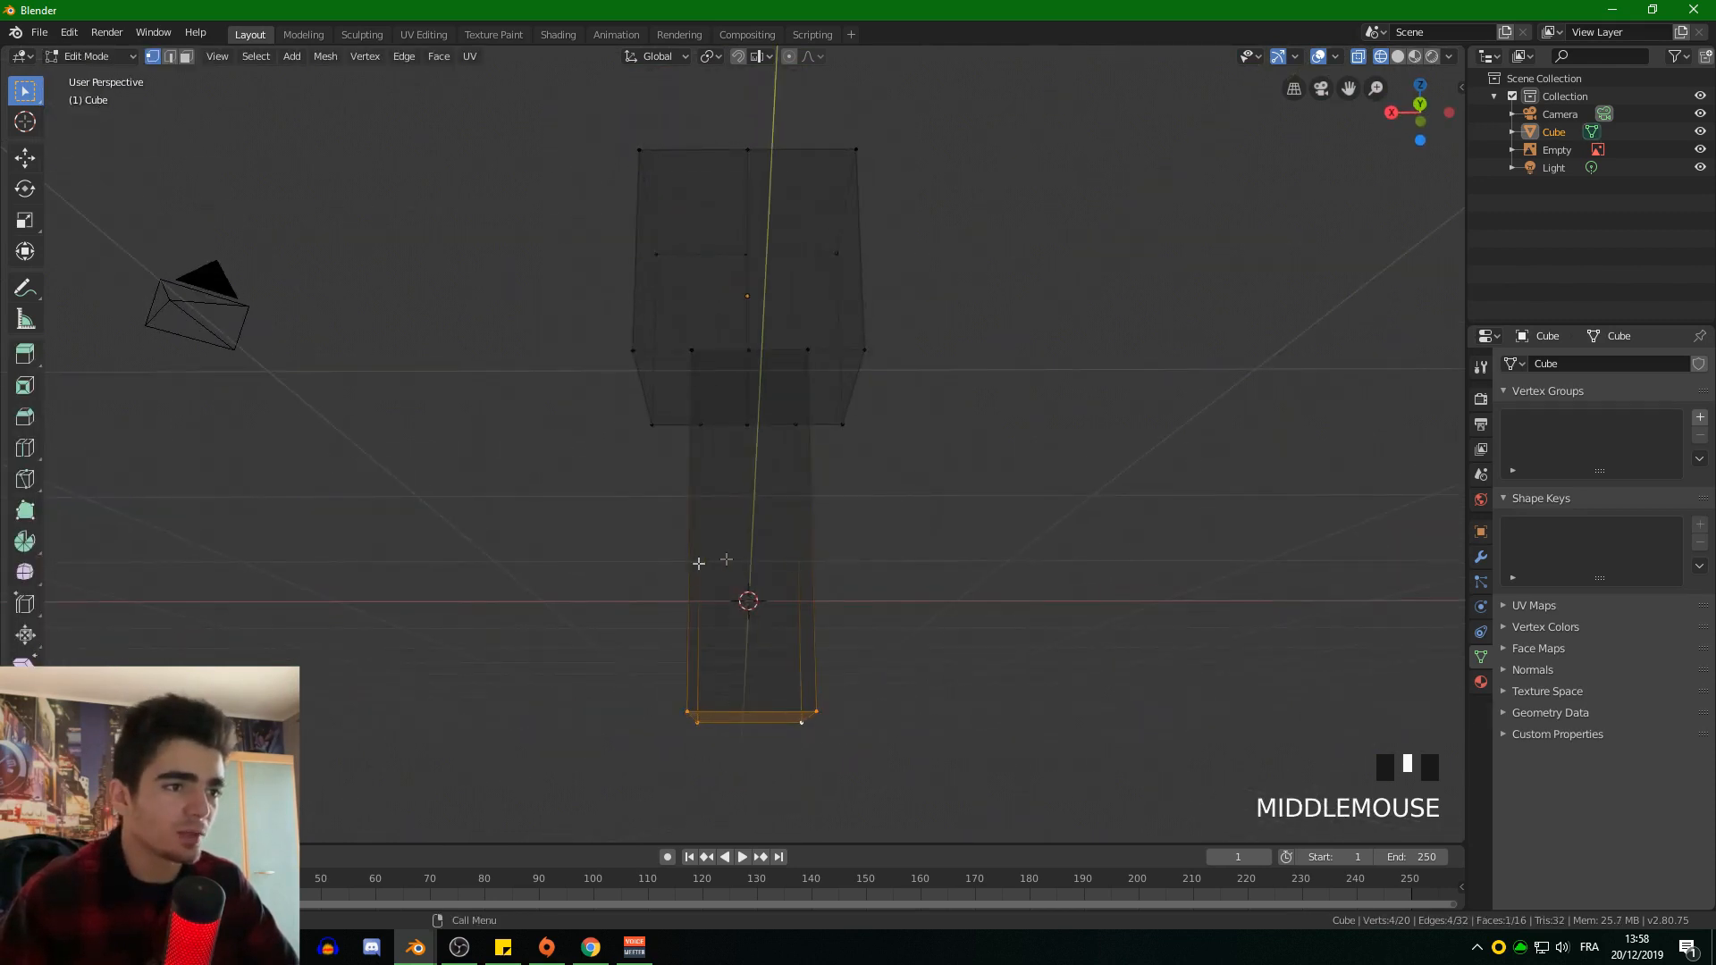
scroll(540, 590, "down", 1)
middle_click_drag(539, 590, 659, 601)
scroll(644, 582, "up", 1)
scroll(651, 614, "up", 1)
key("shift+a")
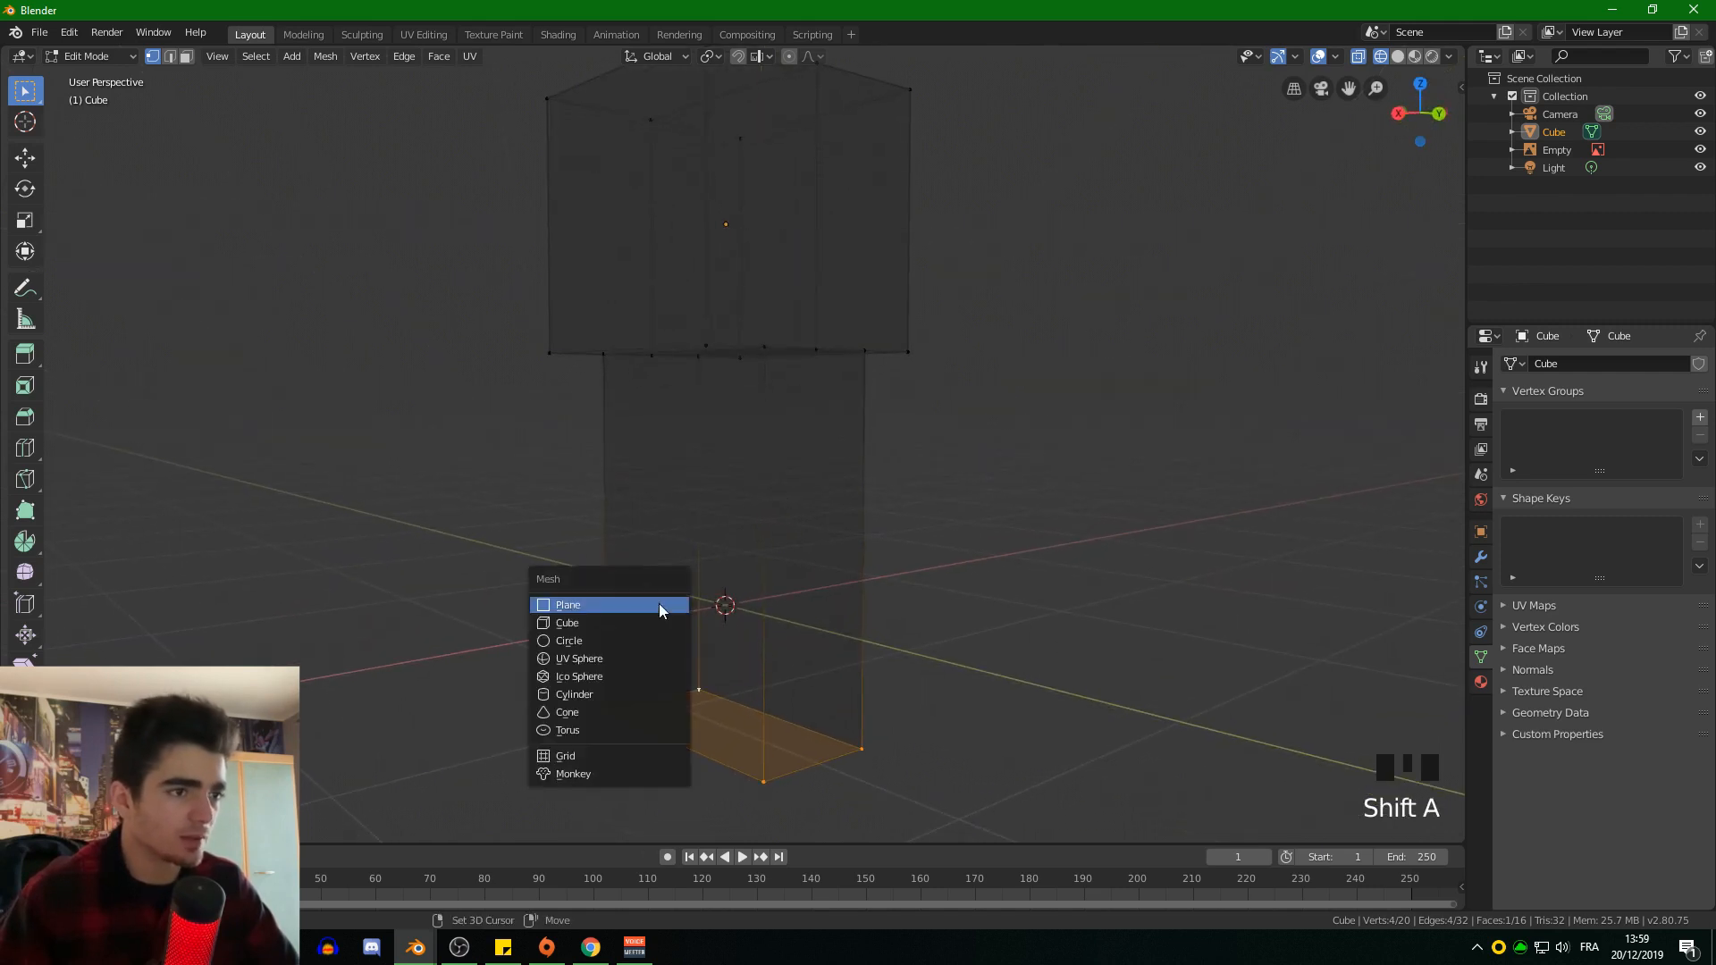
left_click(635, 622)
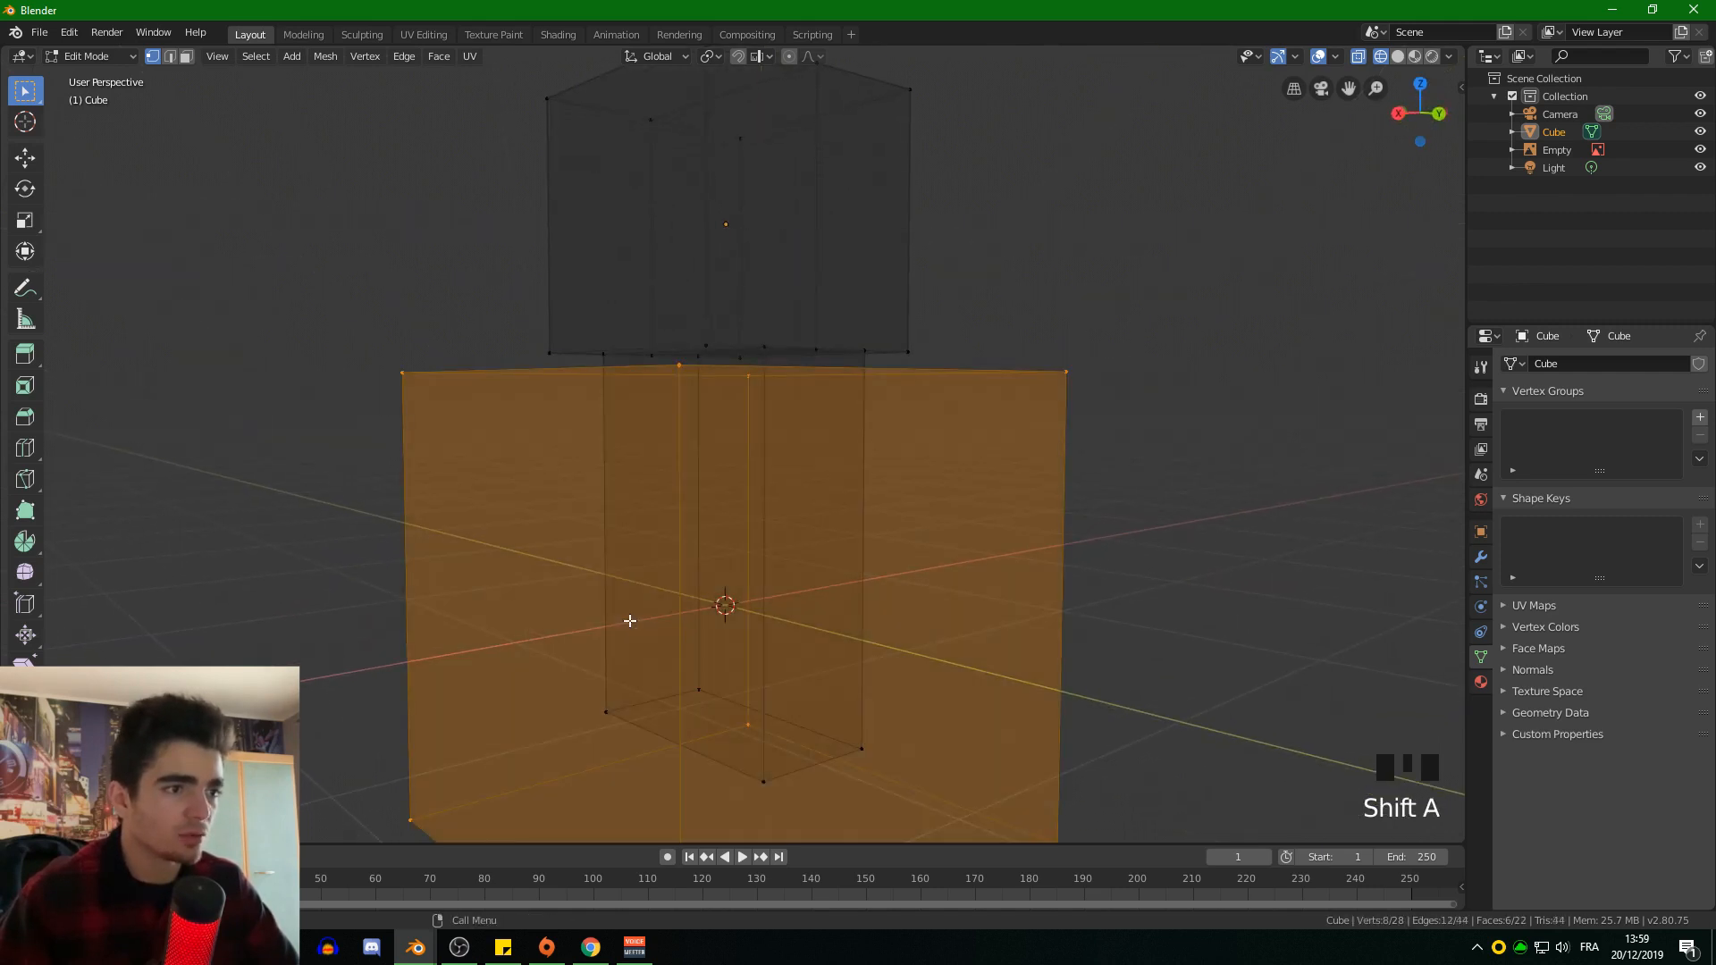
Step: Scale the new cube down uniformly in back view until it matches the width of the body
left_click(1435, 116)
key("s")
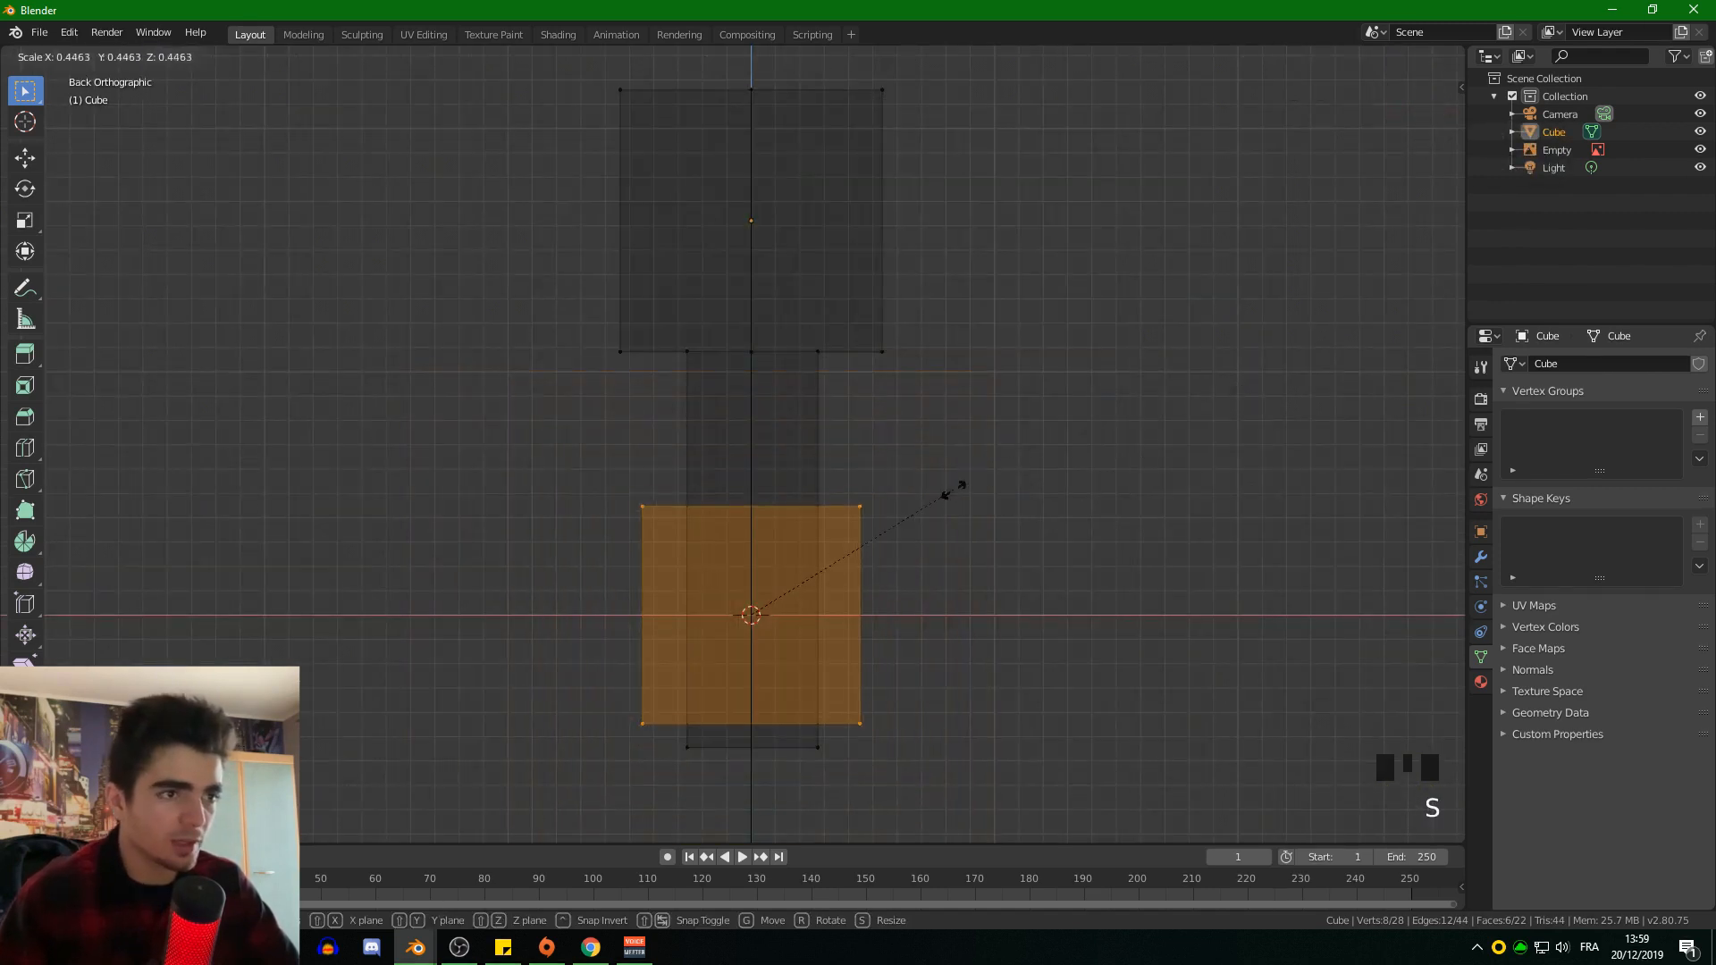
left_click(881, 525)
scroll(843, 613, "up", 2)
middle_click_drag(842, 613, 846, 307, "shift")
scroll(845, 307, "up", 3)
key("s")
left_click(1103, 394)
key("s")
left_click(1117, 384)
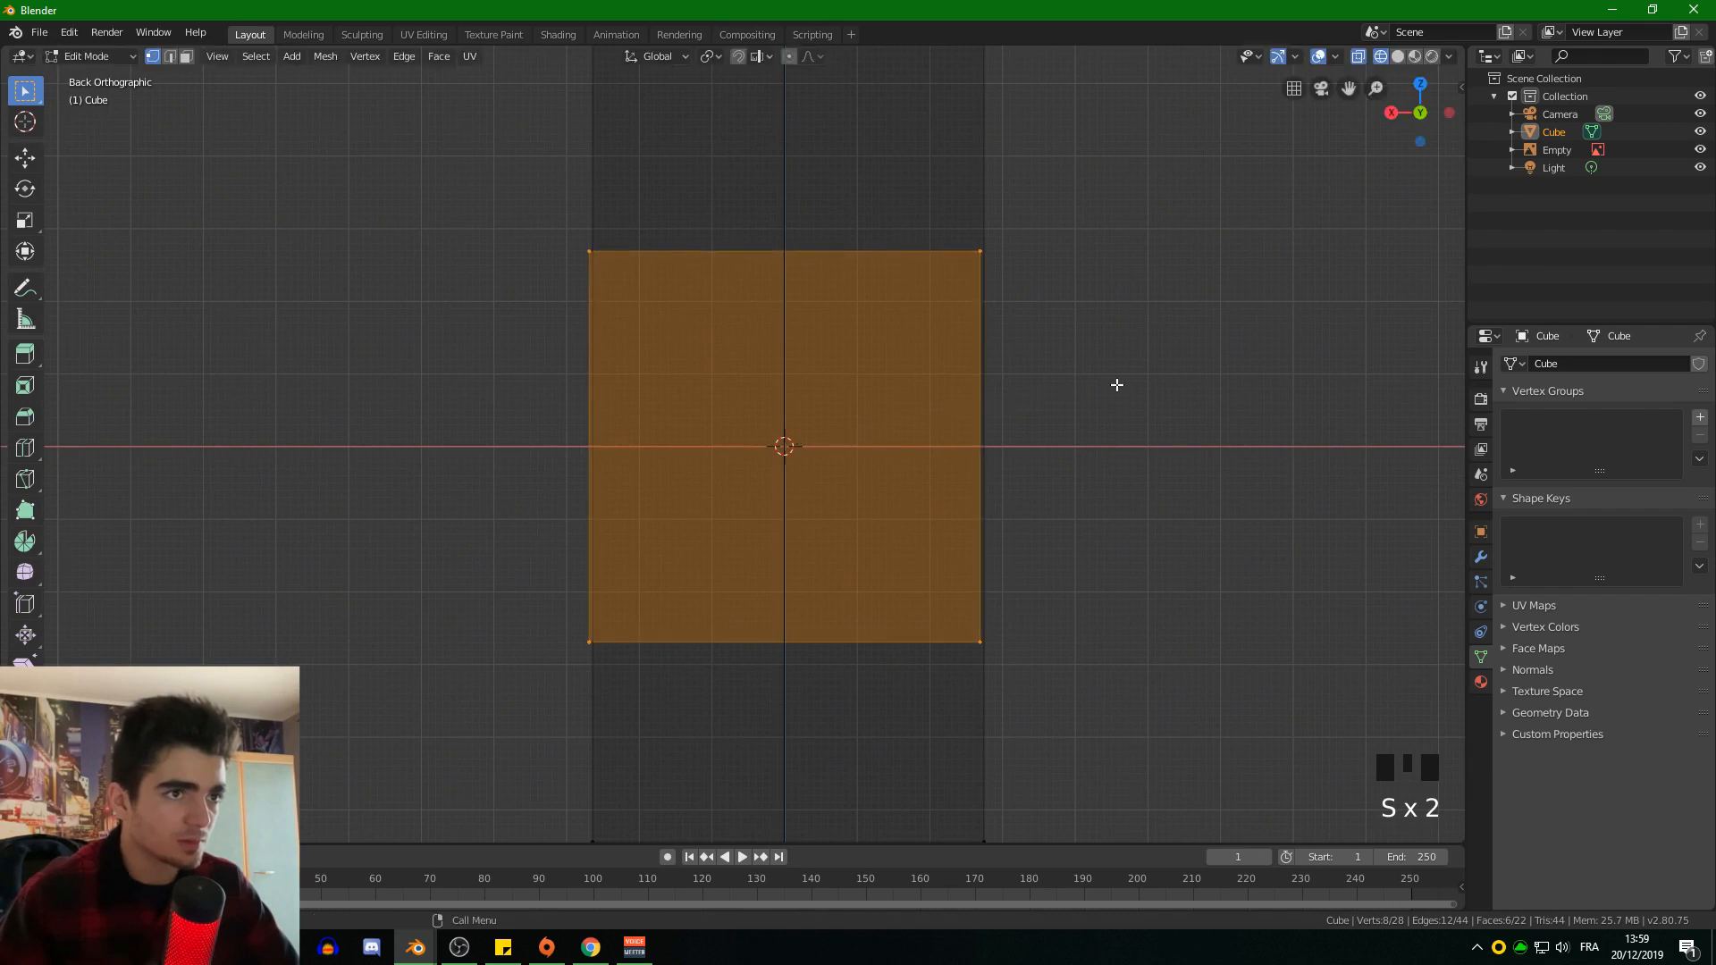
Step: Shift the cube about 0.005 m along negative X to line its sides up with the body
key("g")
key("x")
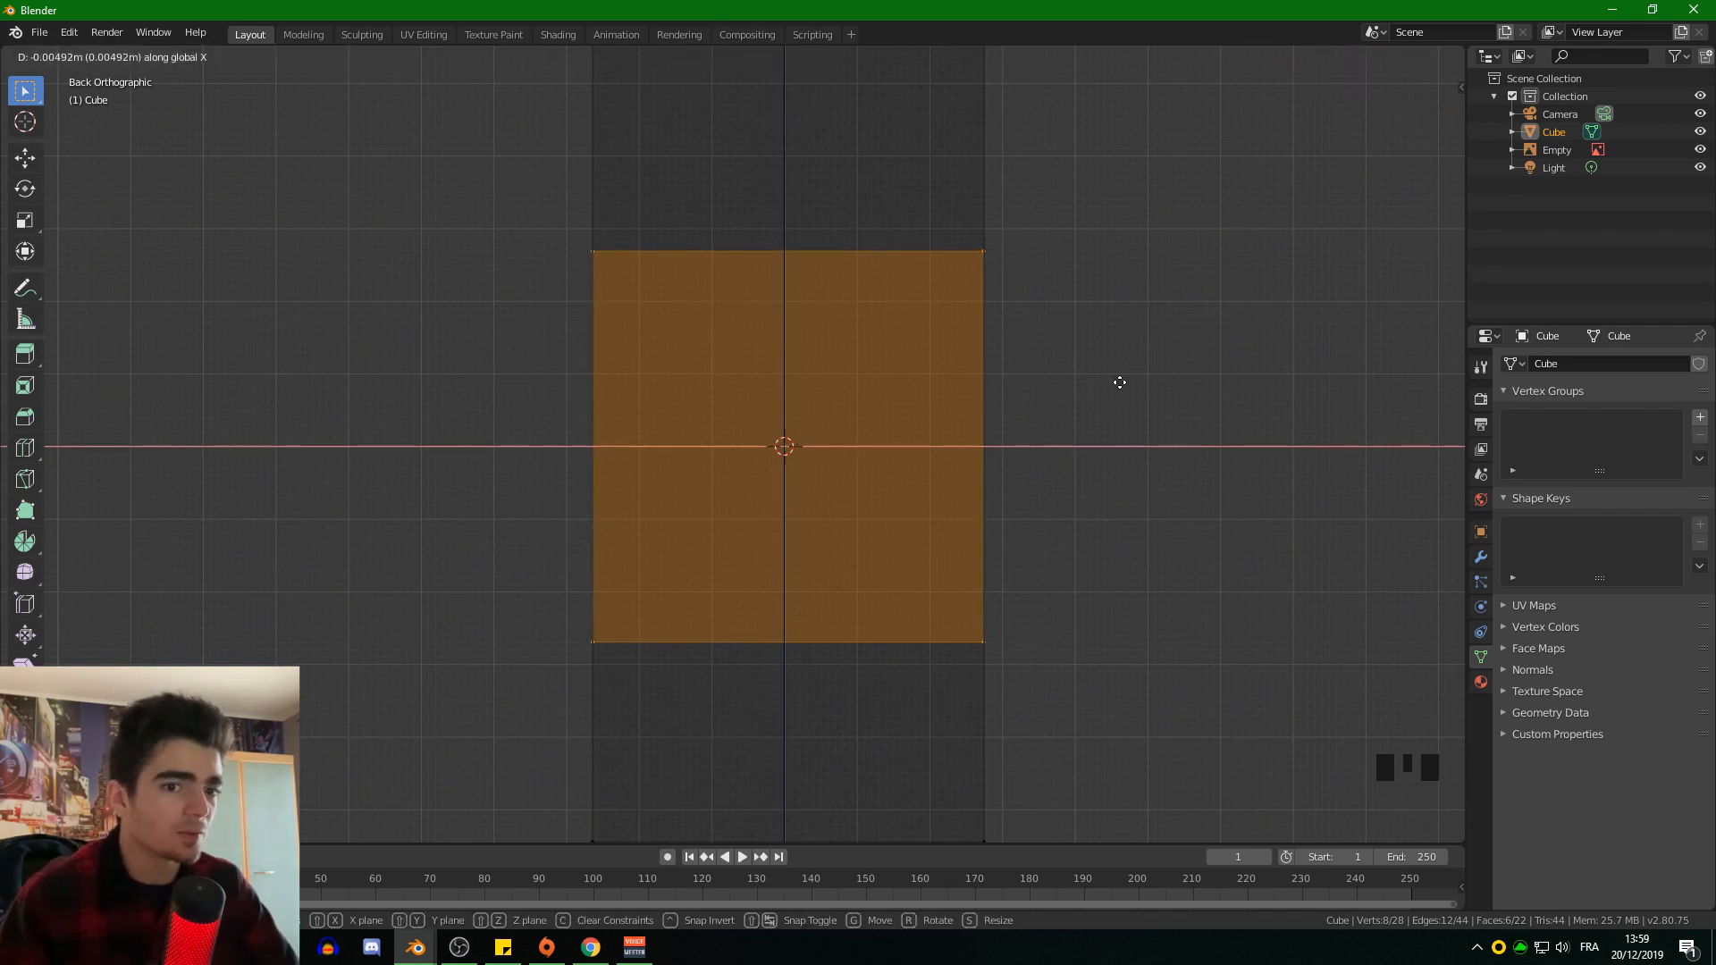
left_click(1120, 383)
Step: Move the cube below and beside the body in back view so its top corner meets the body's bottom corner
scroll(1049, 464, "down", 3)
middle_click_drag(1049, 464, 994, 374, "shift")
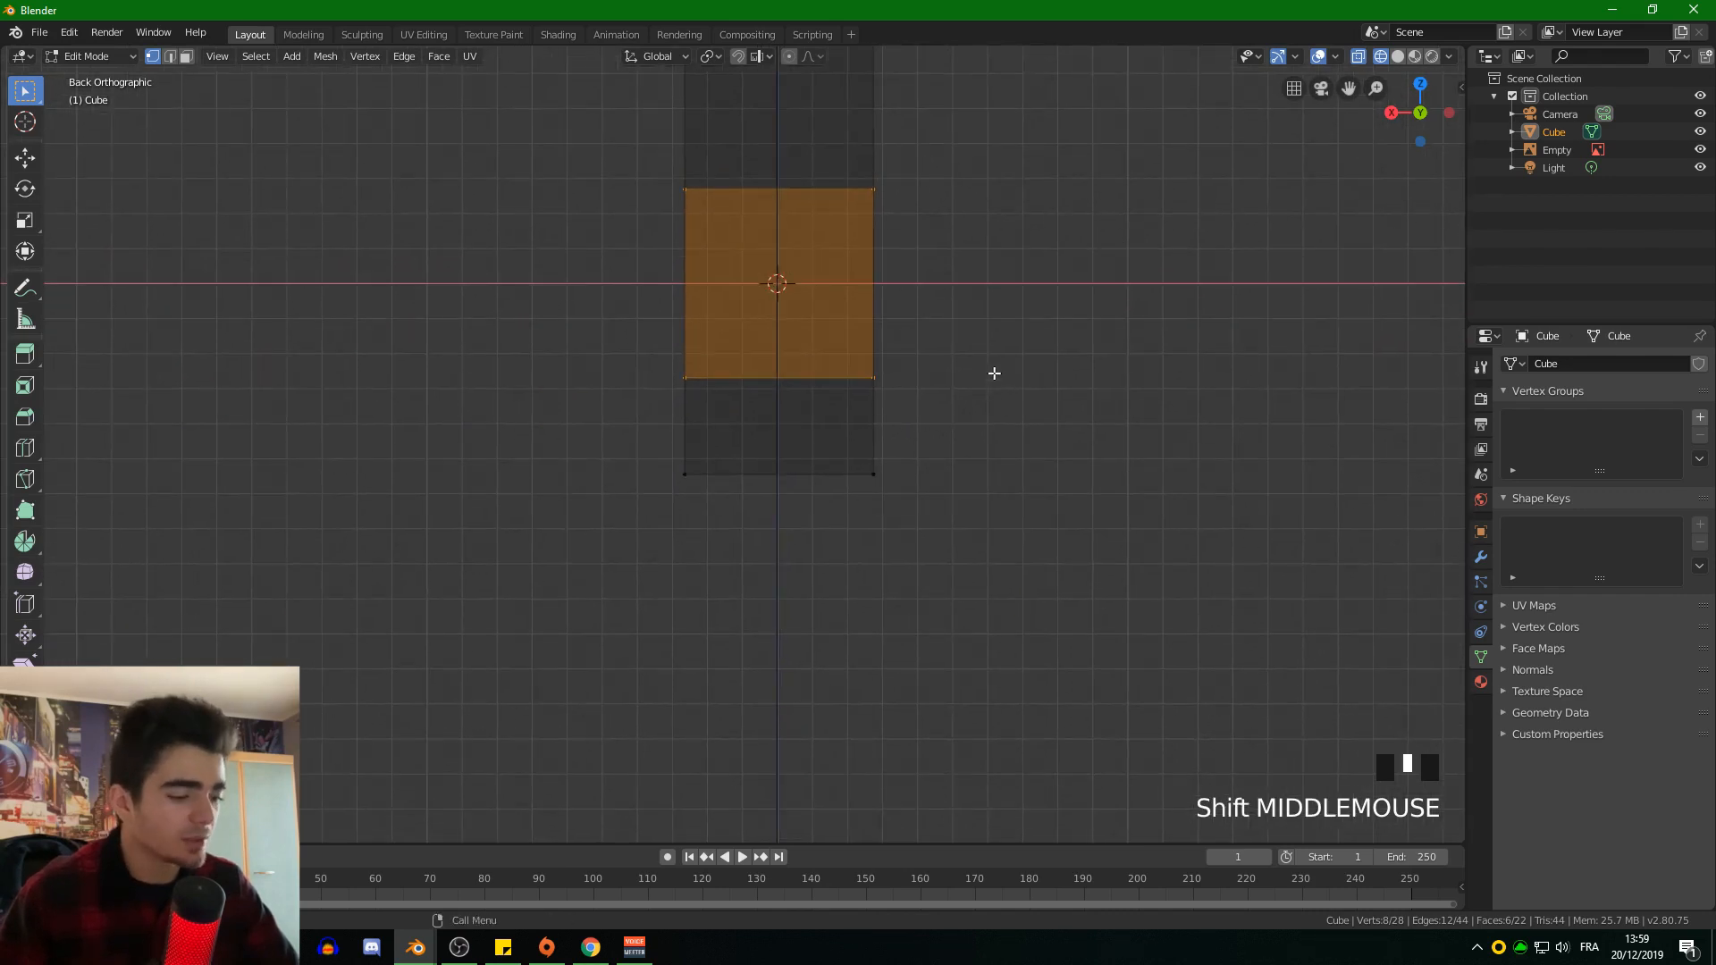
key("g")
left_click(720, 583)
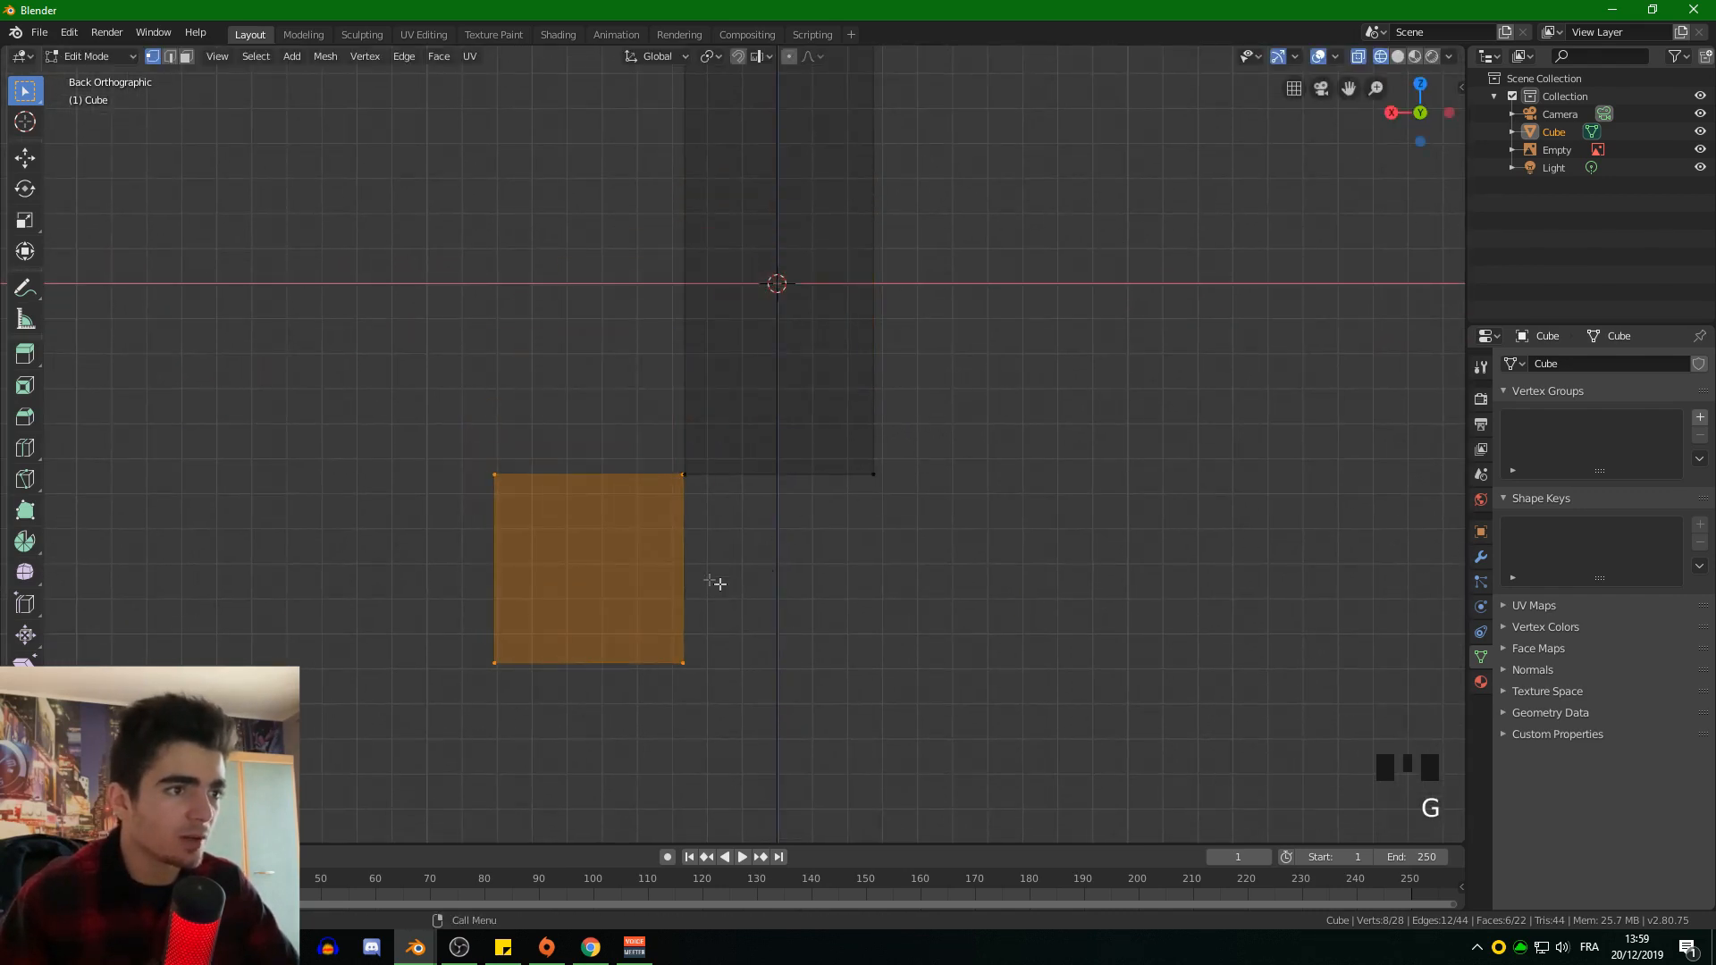
scroll(720, 583, "up", 9)
middle_click_drag(1172, 692, 1008, 567, "shift")
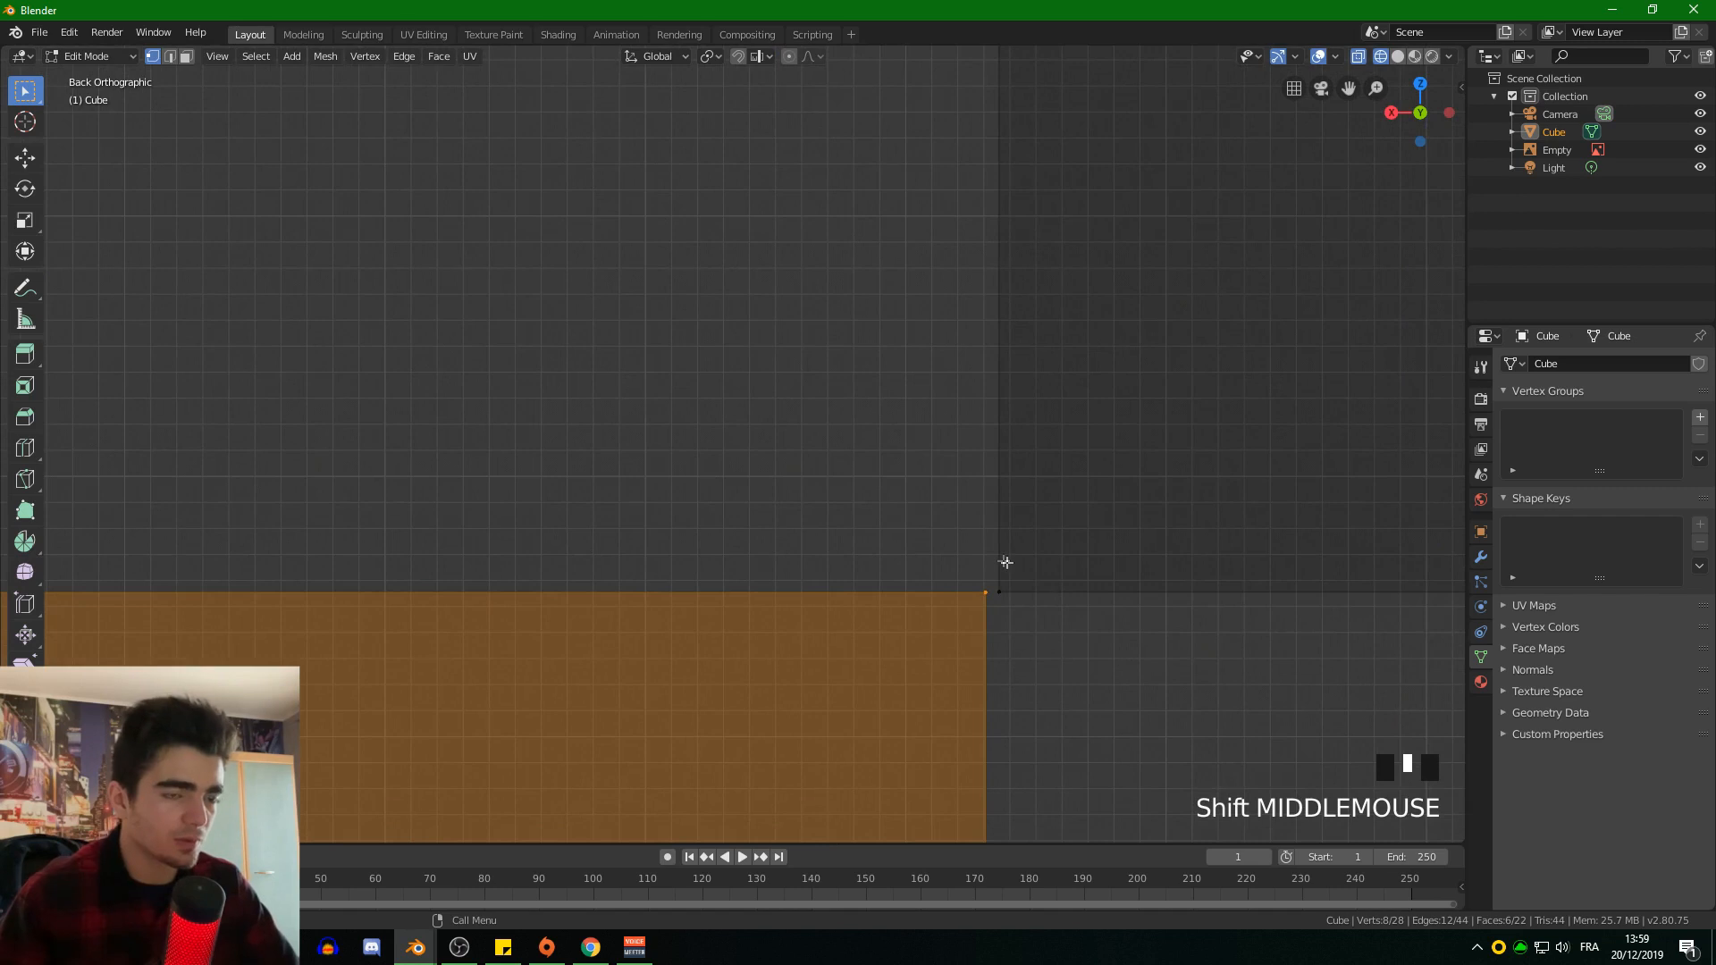
key("g")
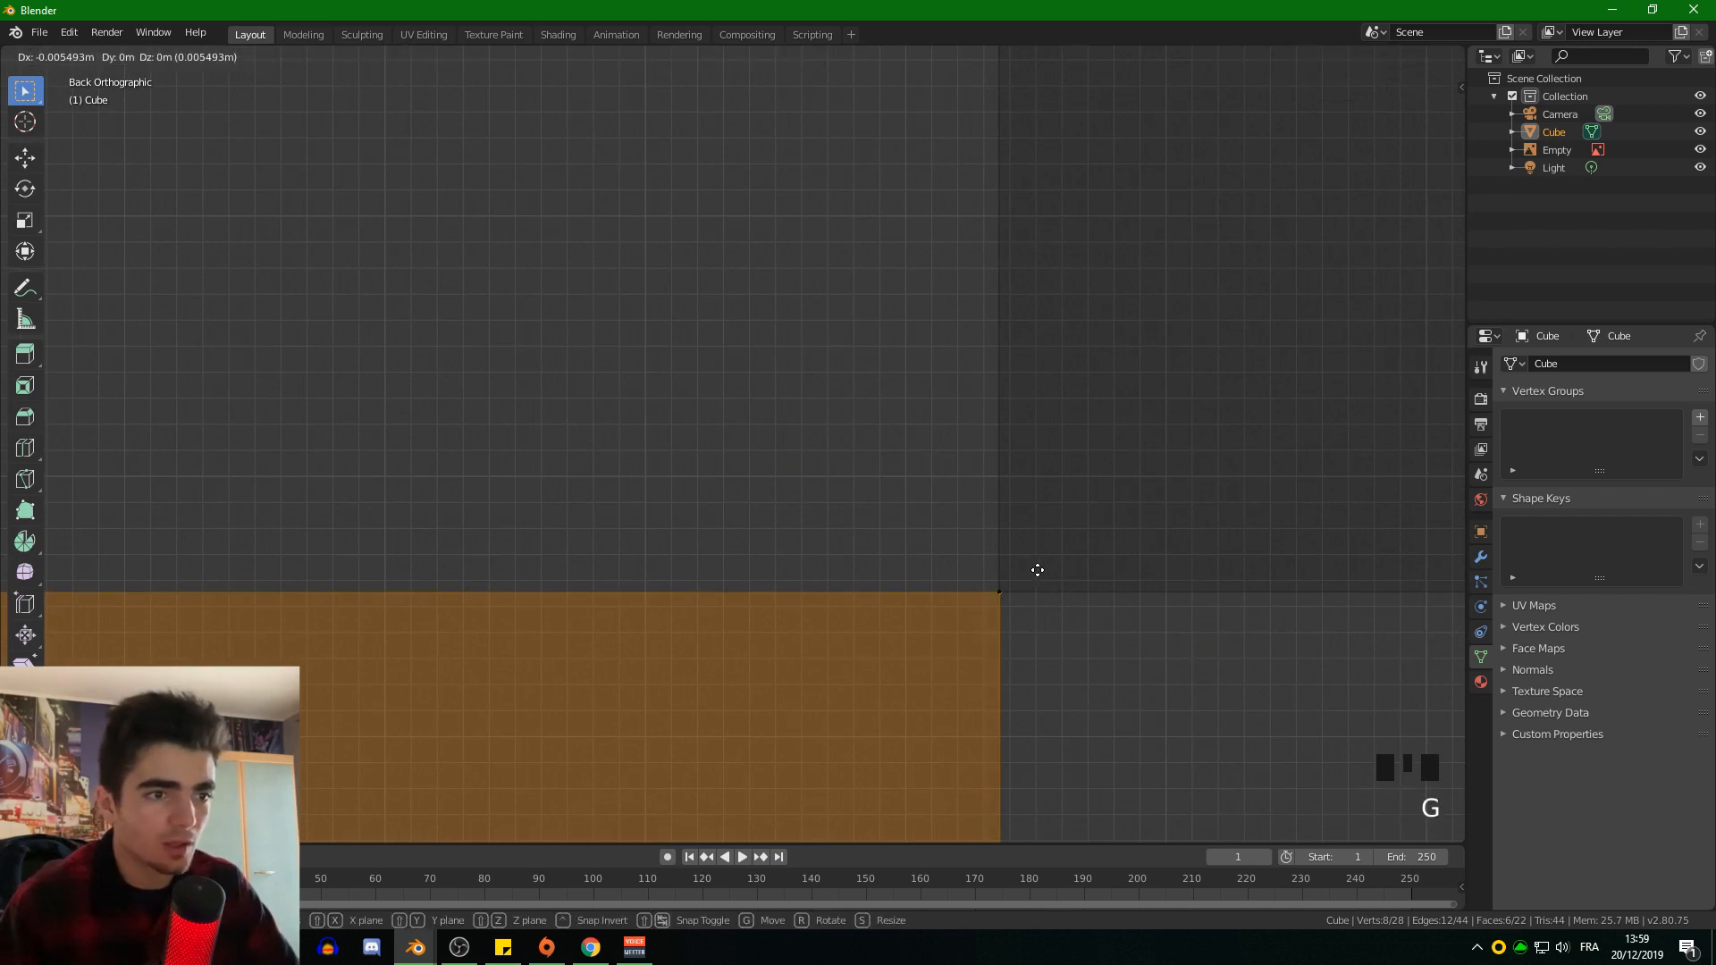
left_click(1038, 574)
Step: Scale the foot cube by about 2 along Y in right view so it spans the body's full width
scroll(1039, 574, "down", 11)
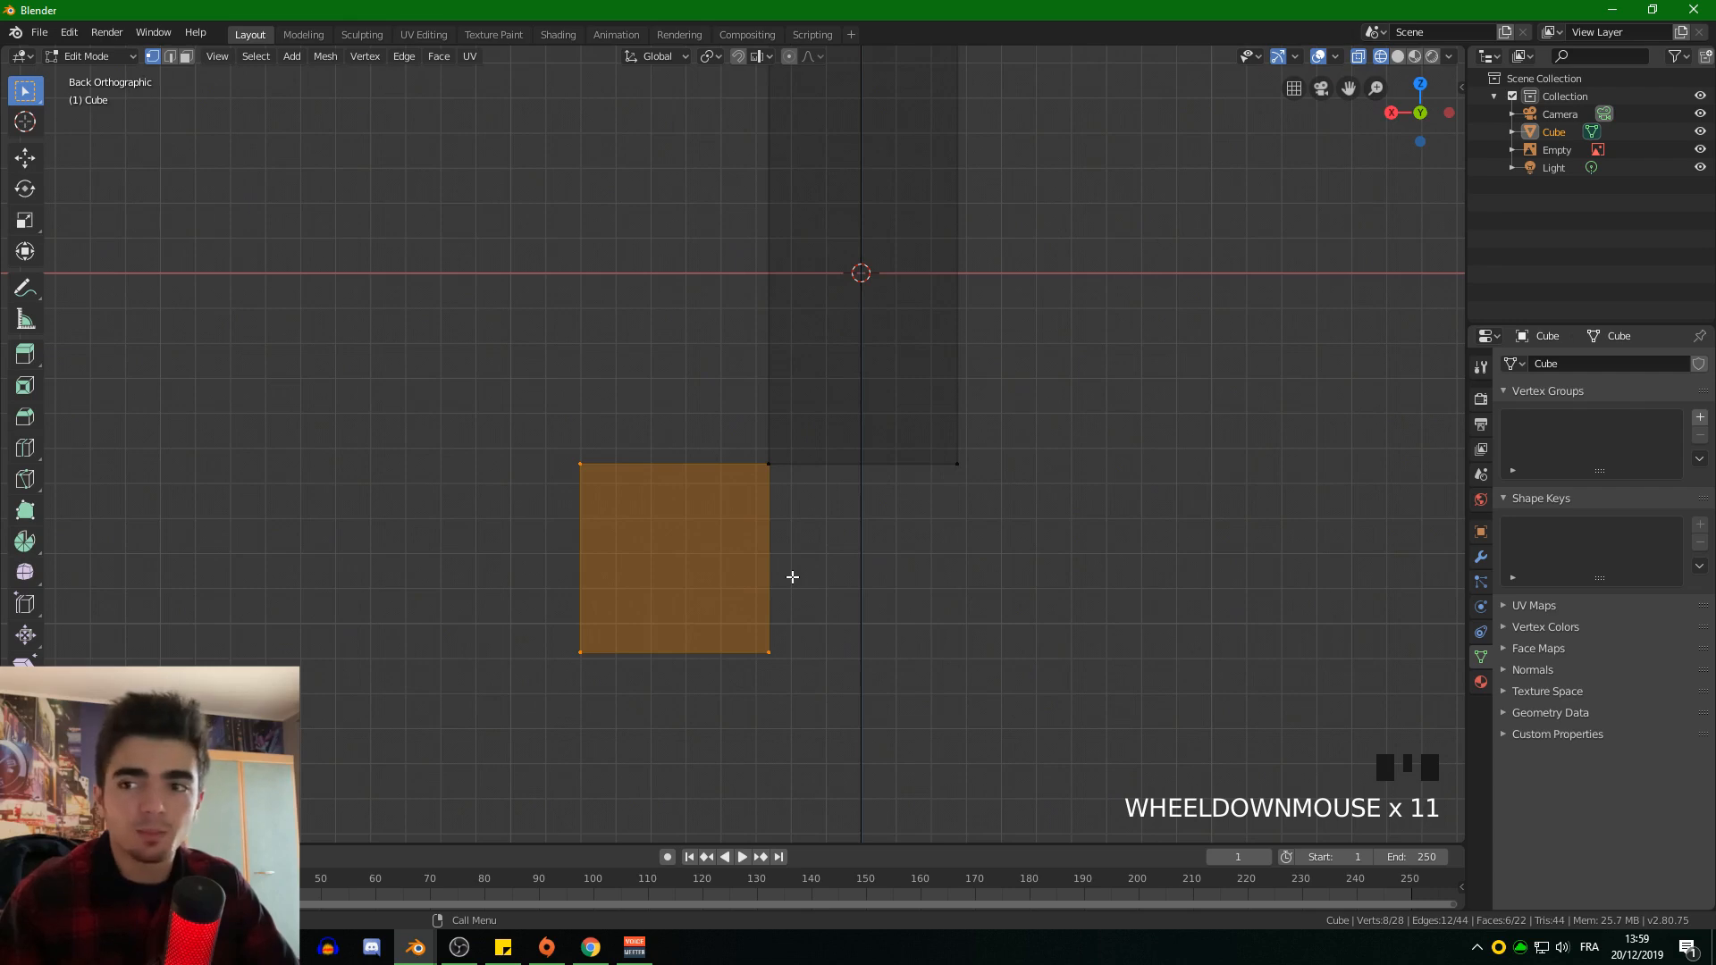
key("KP_1")
key("KP_3")
scroll(793, 573, "up", 2)
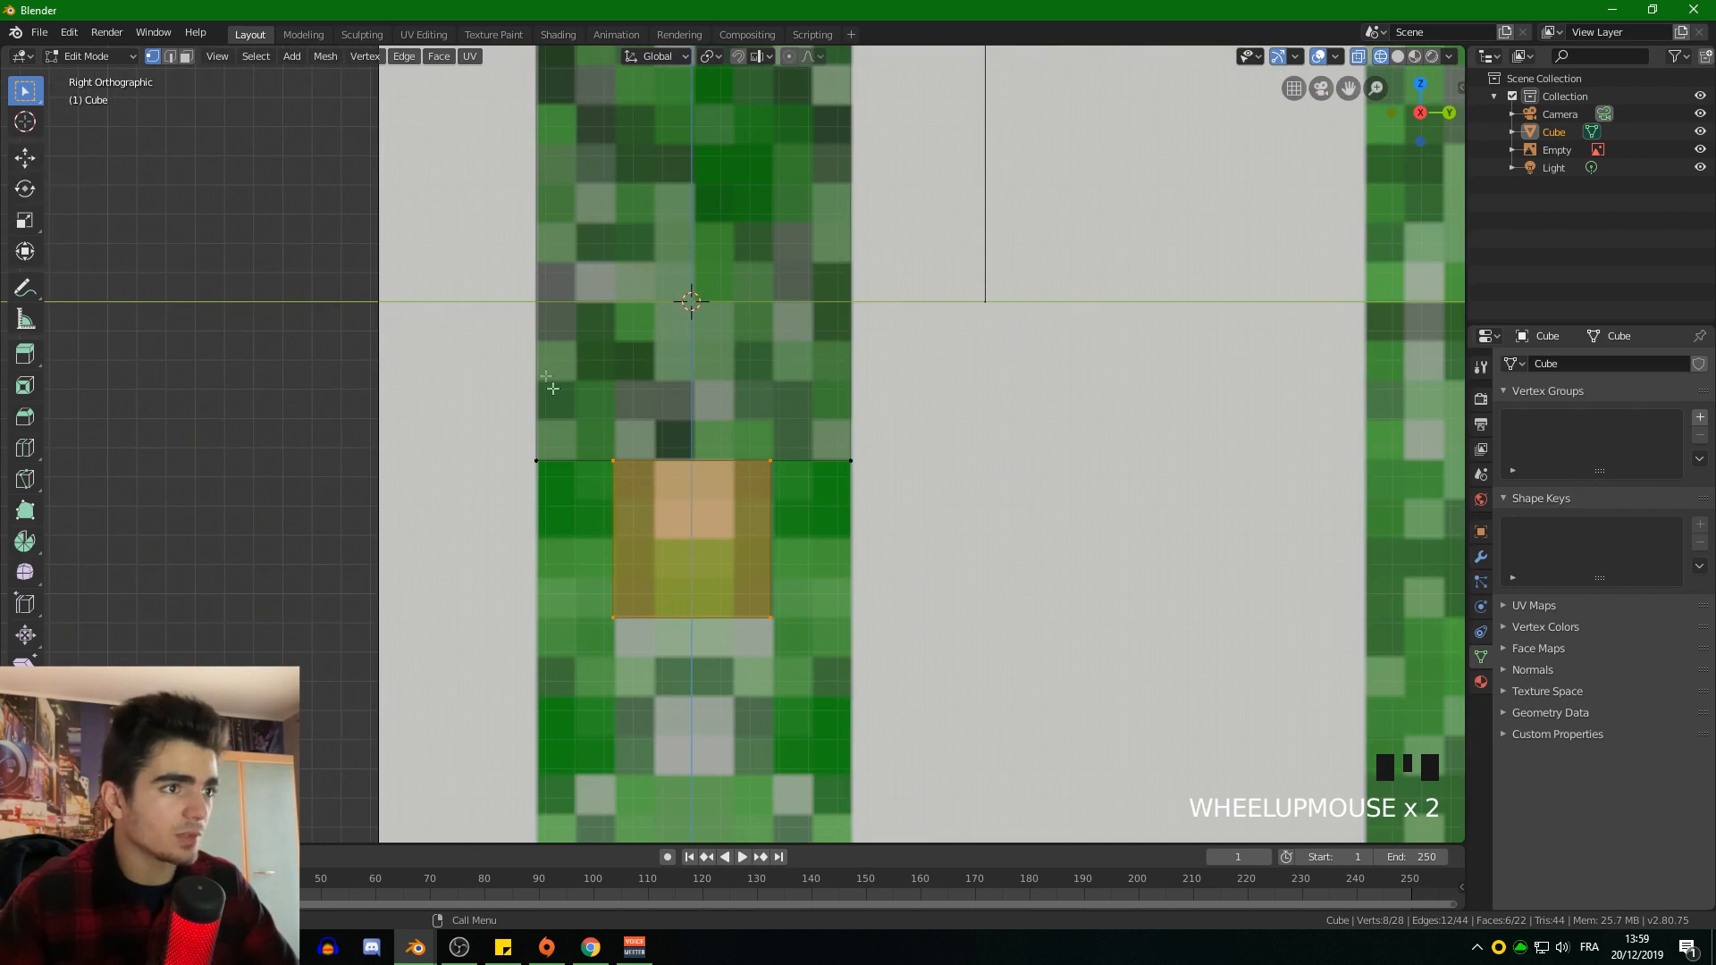
key("s")
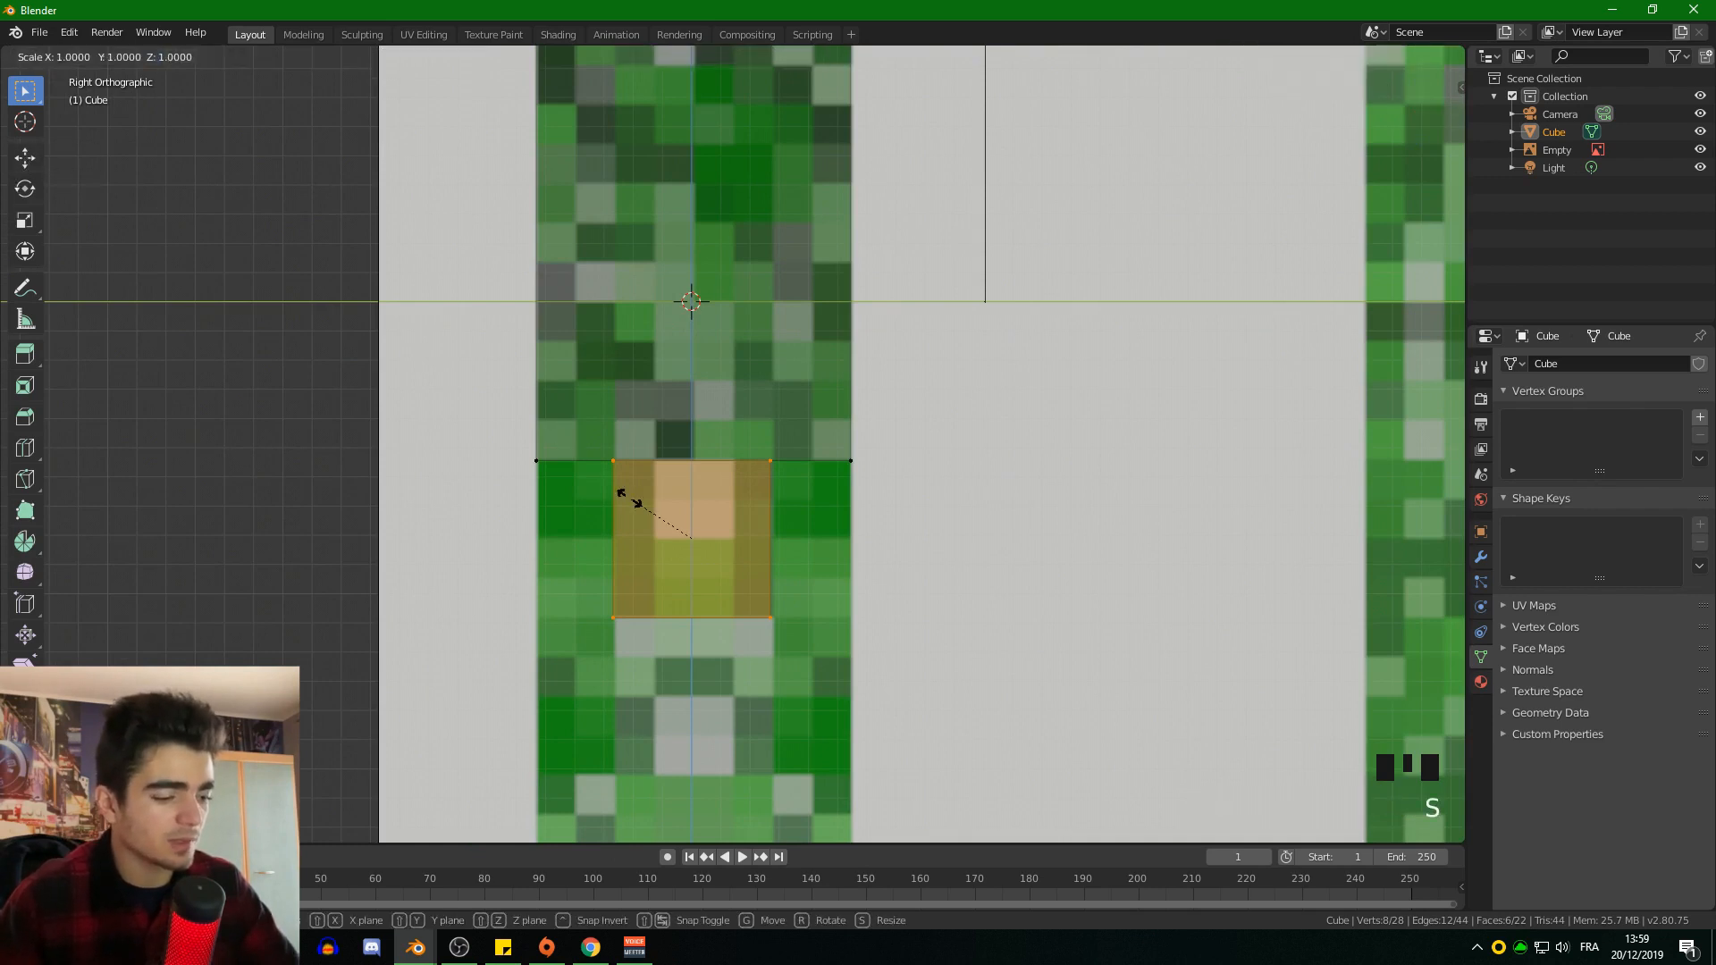
key("y")
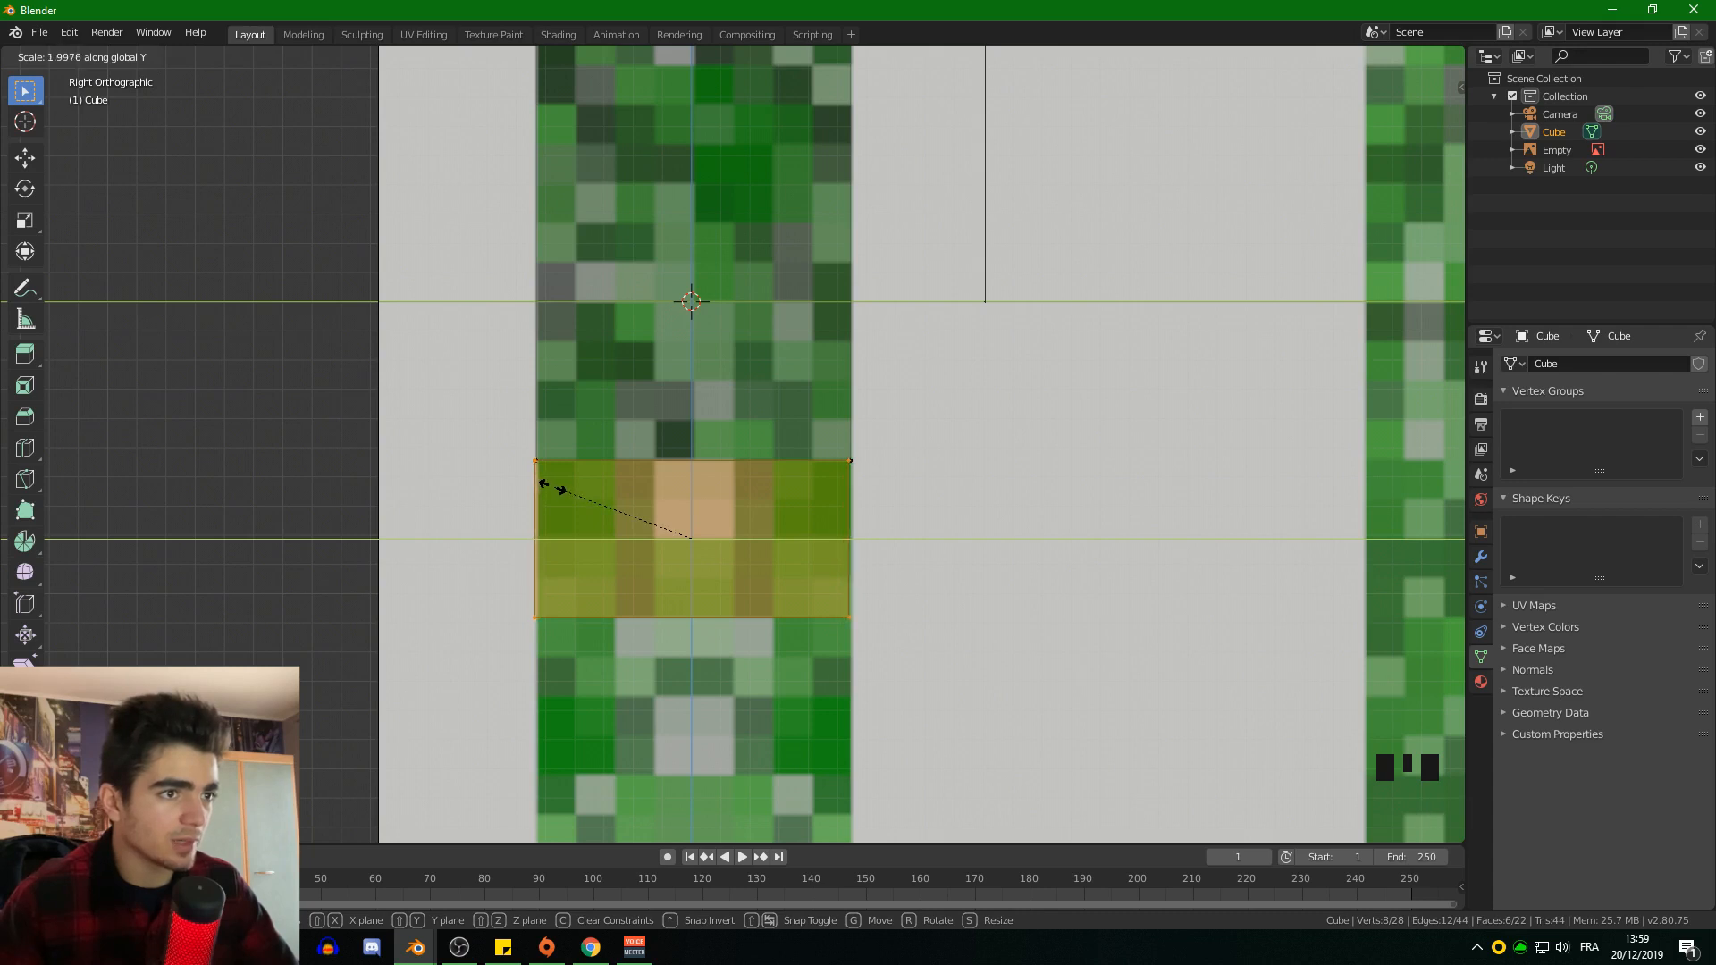
left_click(547, 484)
Step: Shift the foot cube about 0.007 m along Y to line its edges up with the body
scroll(552, 487, "up", 5)
middle_click_drag(567, 495, 620, 457, "shift")
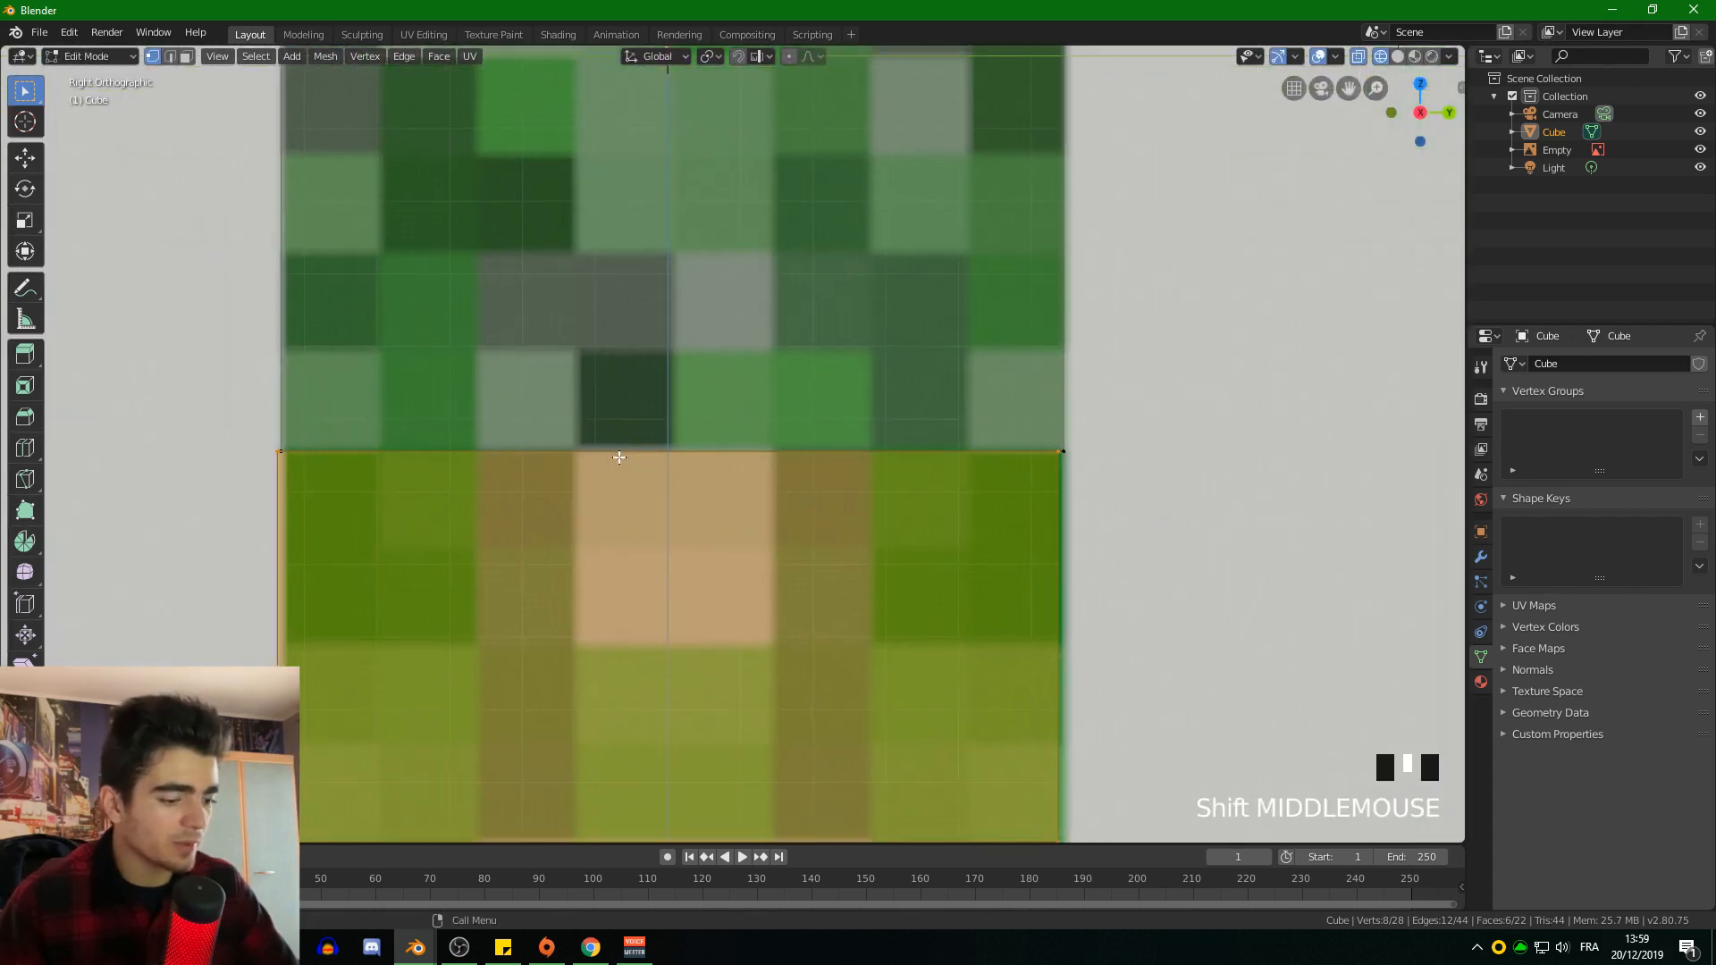
key("g")
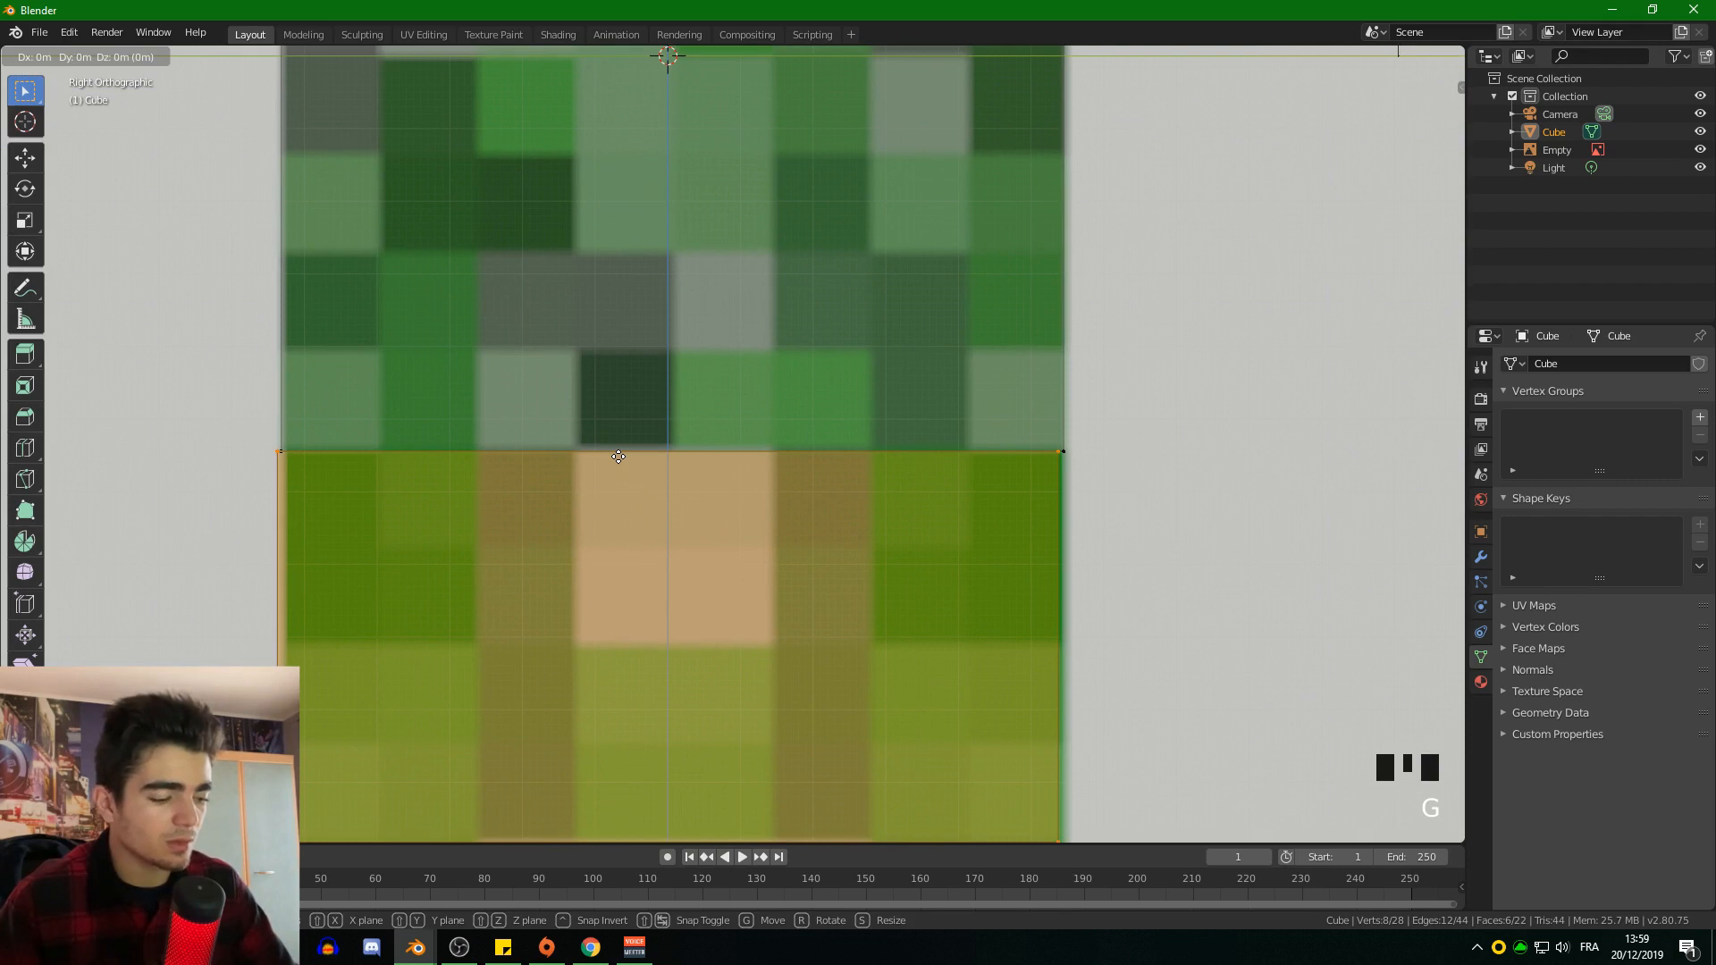
key("y")
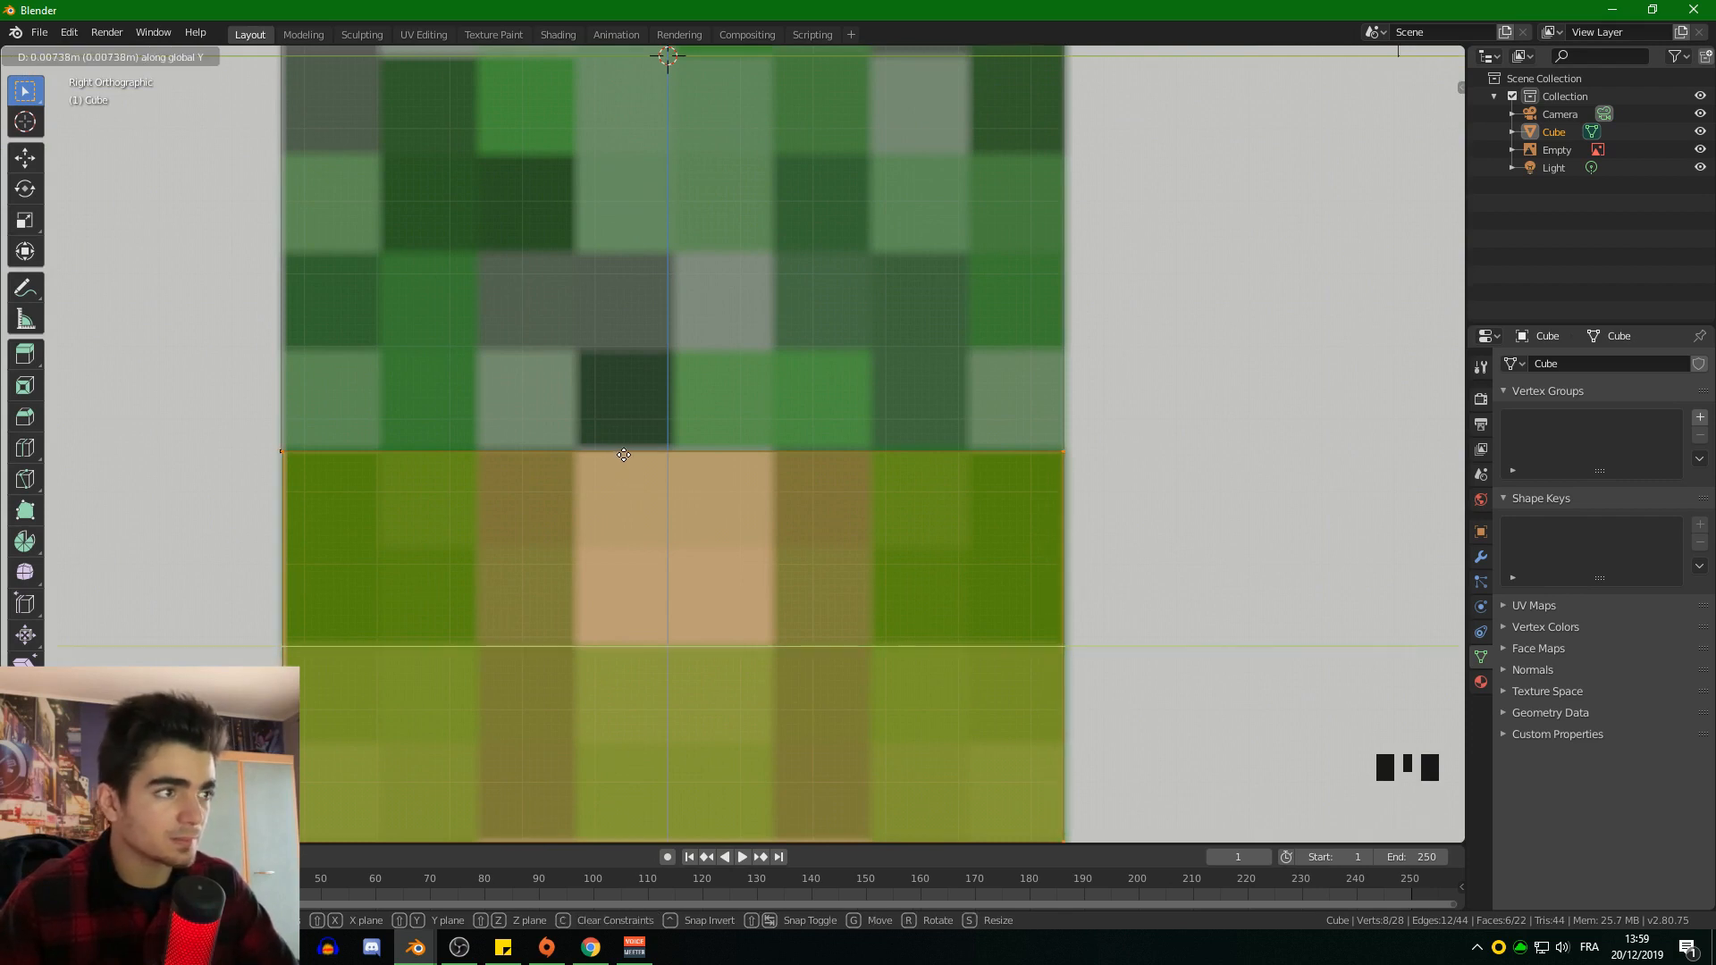
left_click(624, 454)
scroll(998, 394, "down", 5)
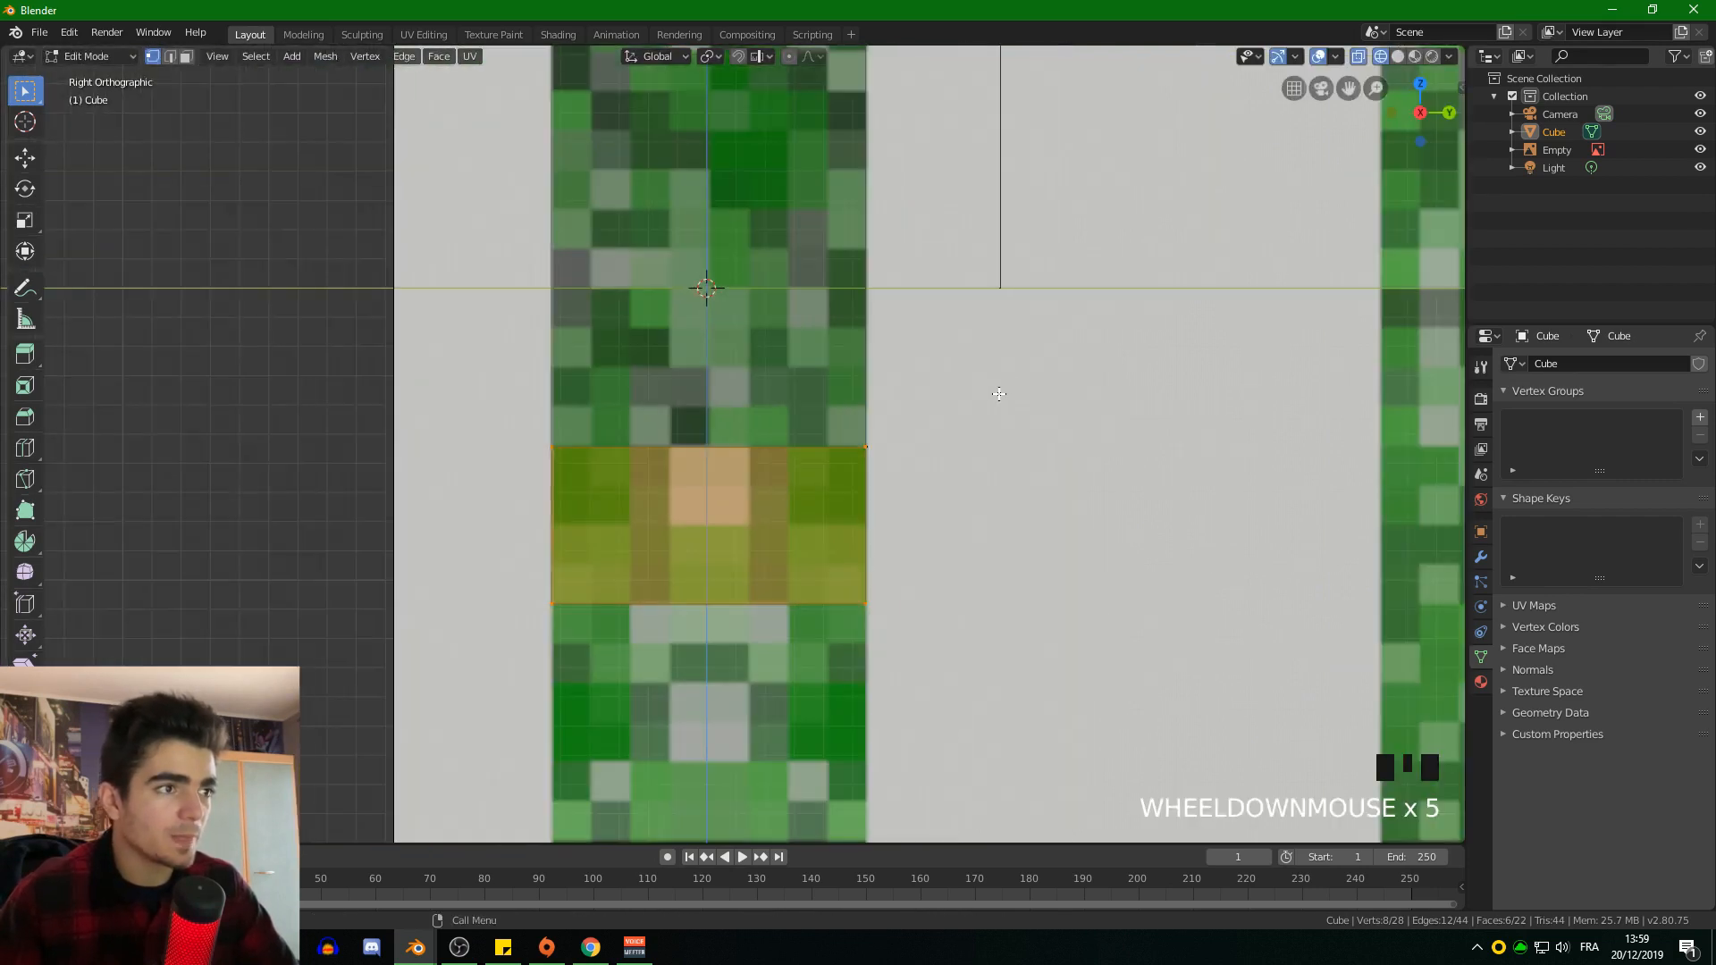
scroll(992, 396, "up", 2)
scroll(990, 399, "down", 1)
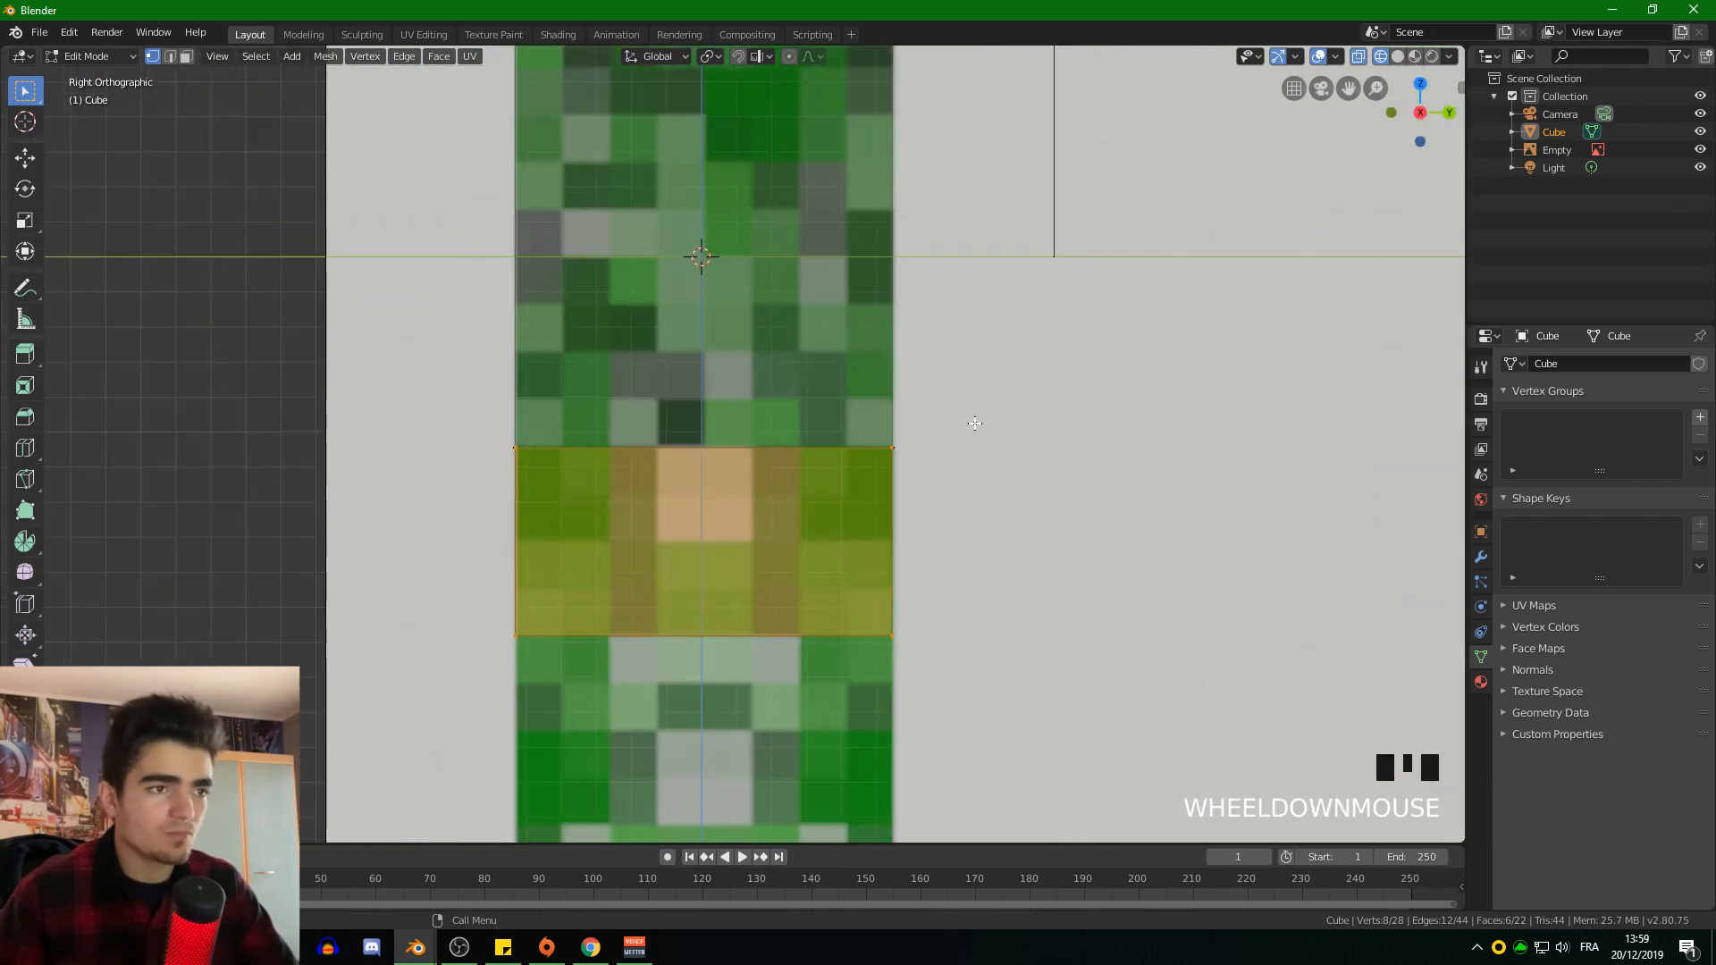
Step: Lower the foot cube's bottom vertices along Z in right view by two pixel rows of the reference image
middle_click_drag(990, 399, 972, 421)
key("KP_1")
key("KP_3")
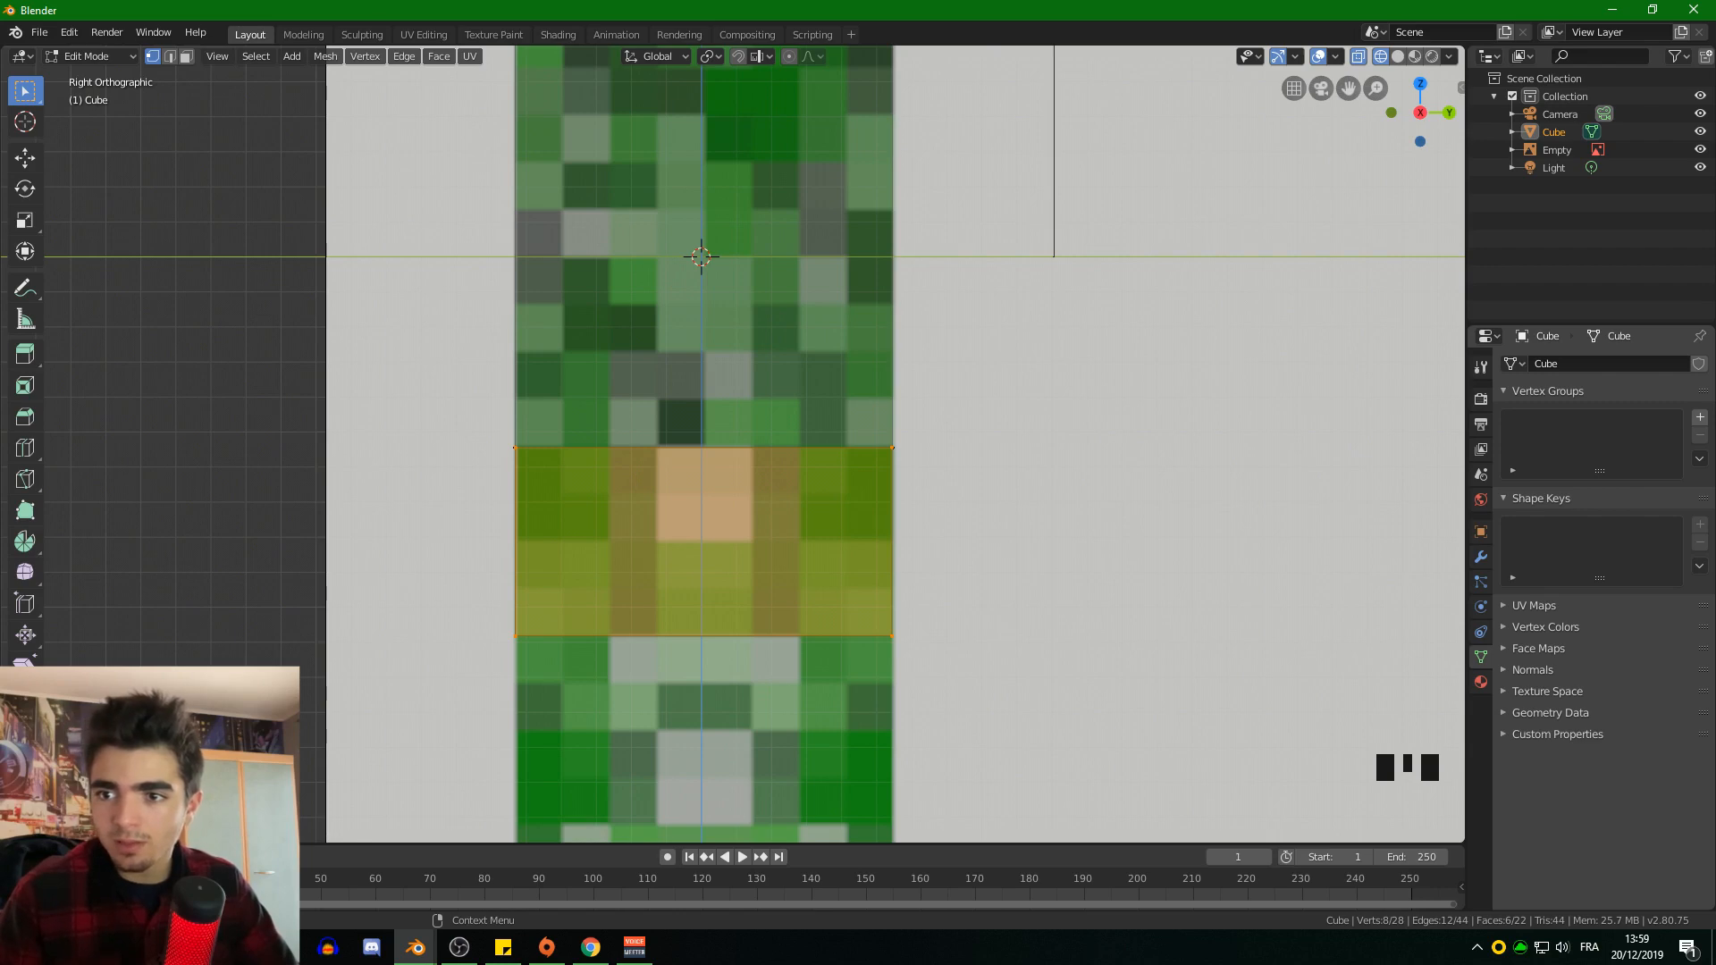
scroll(956, 391, "down", 1)
middle_click_drag(947, 528, 956, 392, "shift")
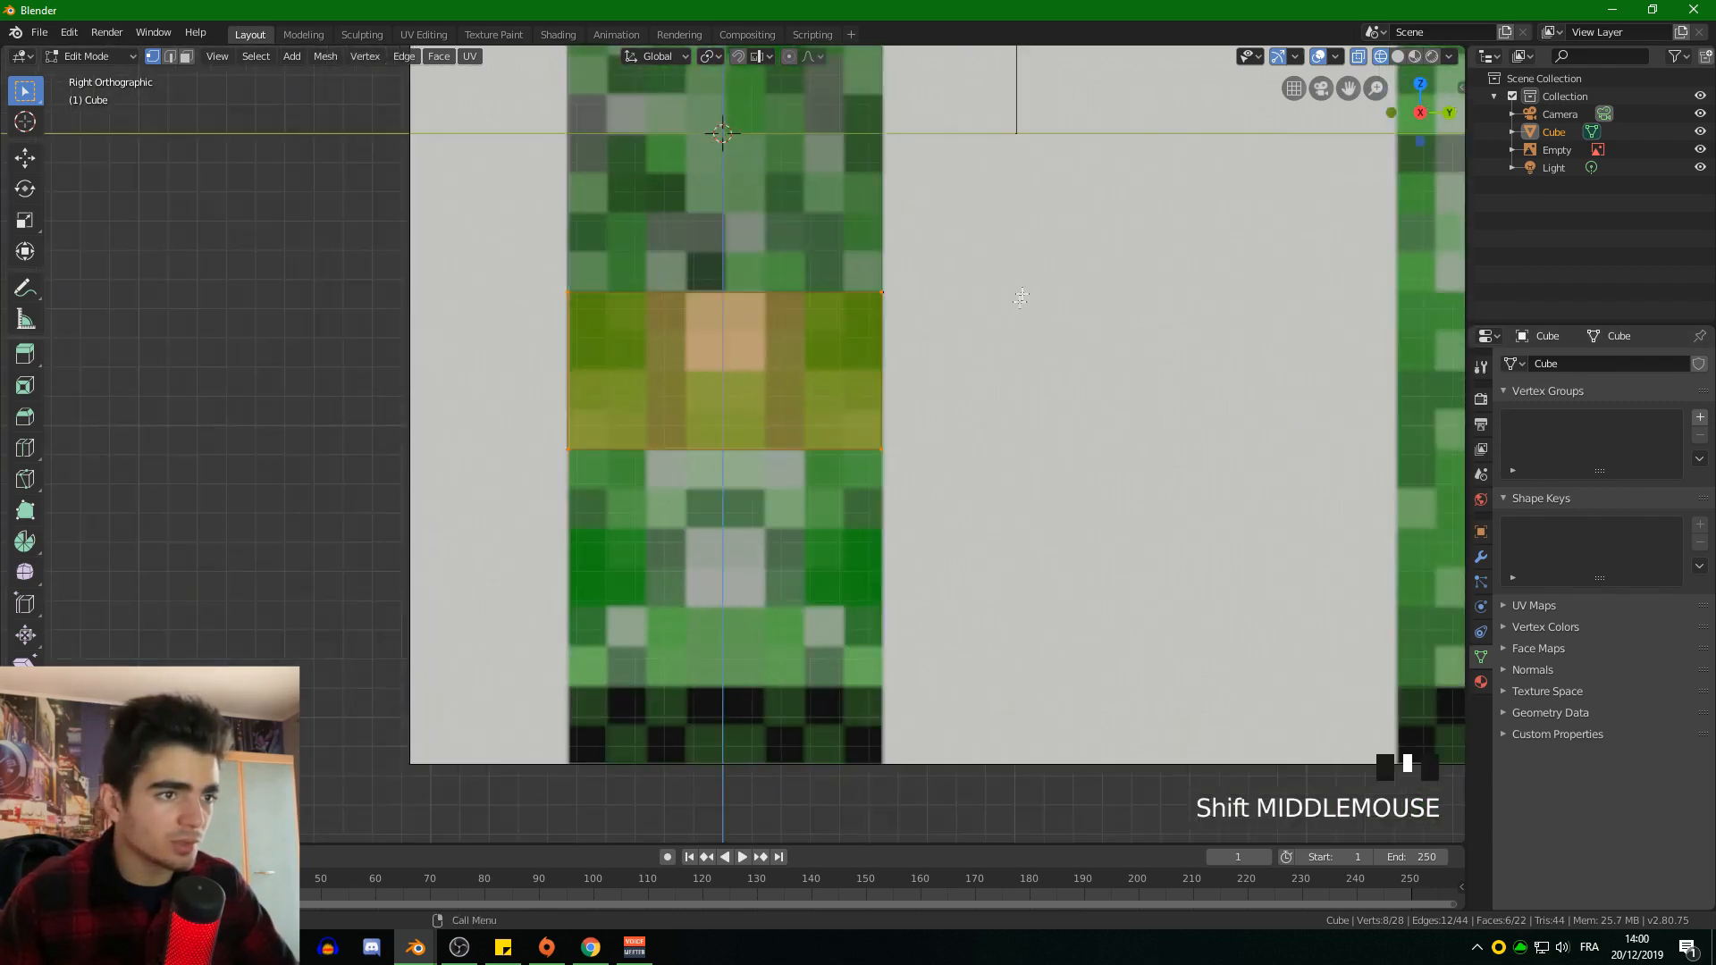
scroll(956, 391, "up", 2)
key("g")
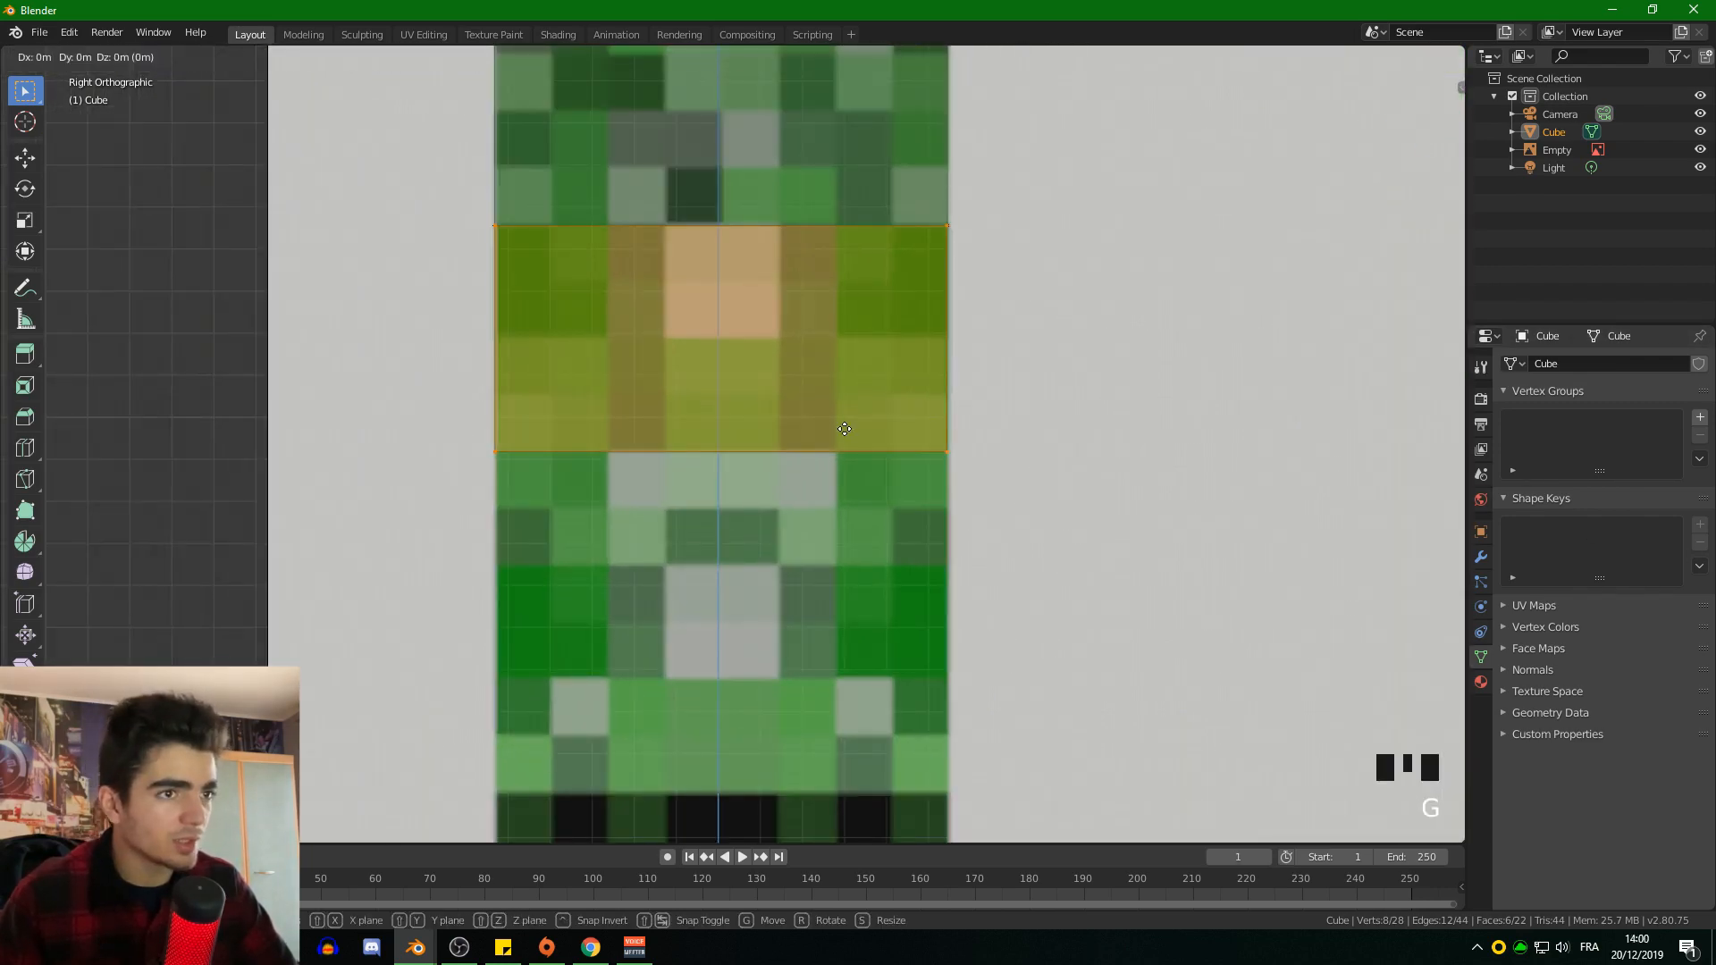
right_click(845, 429)
left_click(480, 439)
left_click(410, 413)
left_click_drag(382, 389, 679, 456)
key("g")
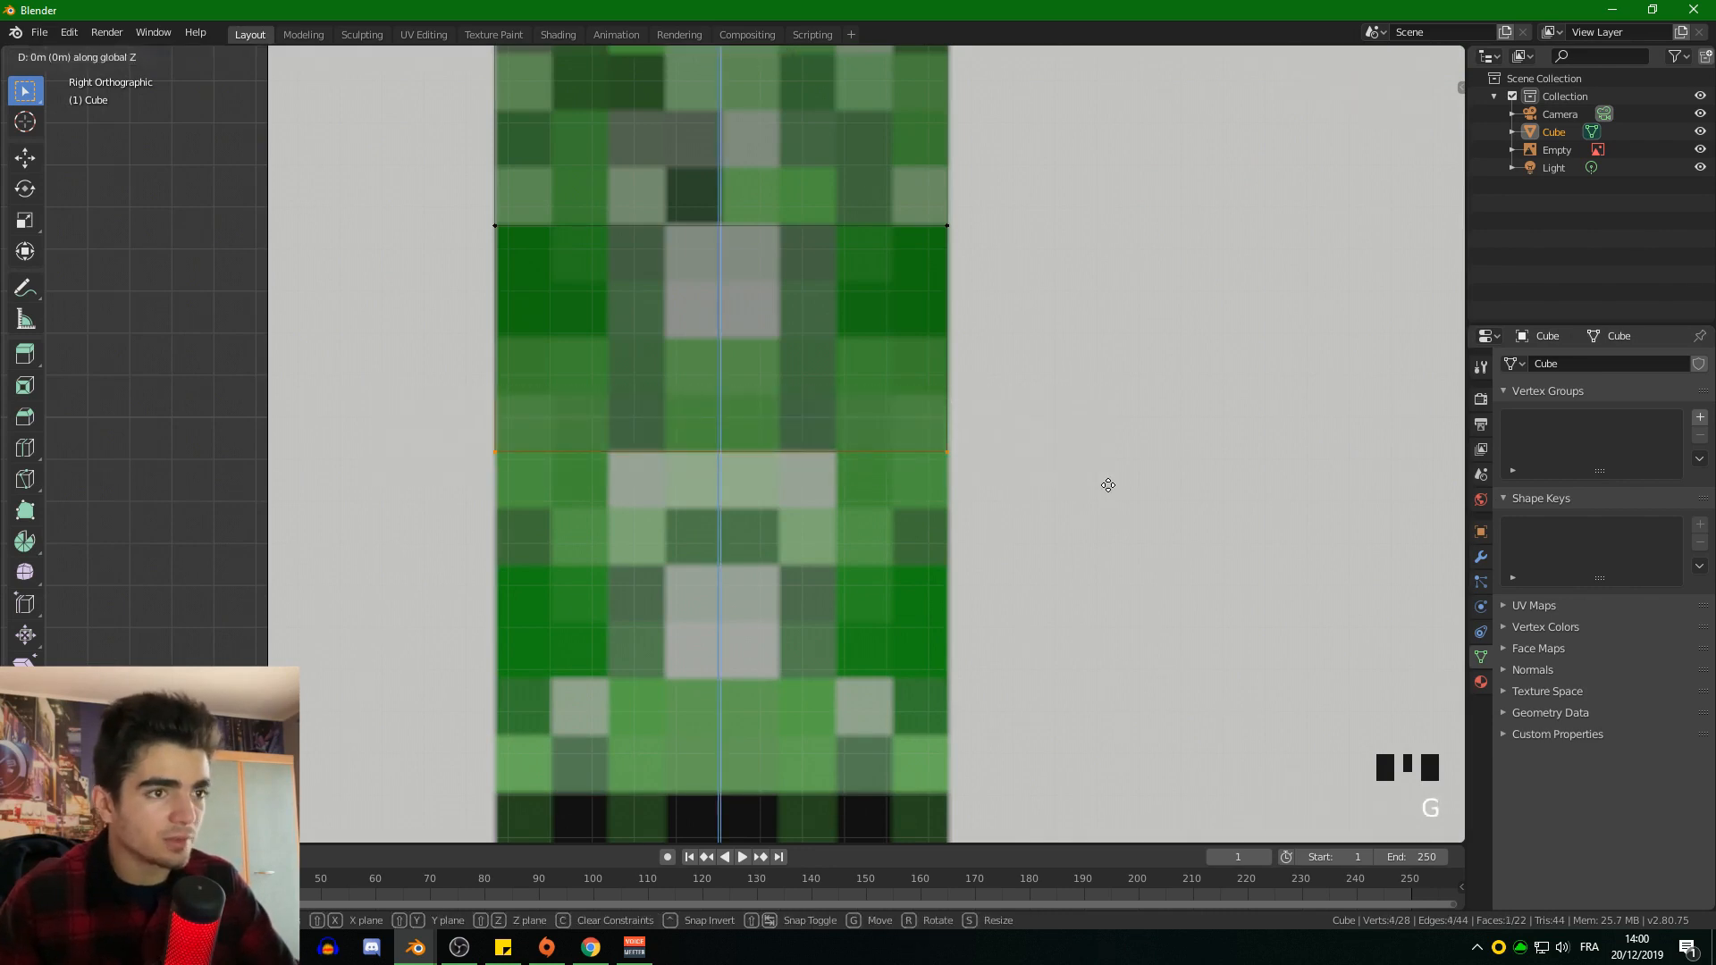
left_click(1084, 587)
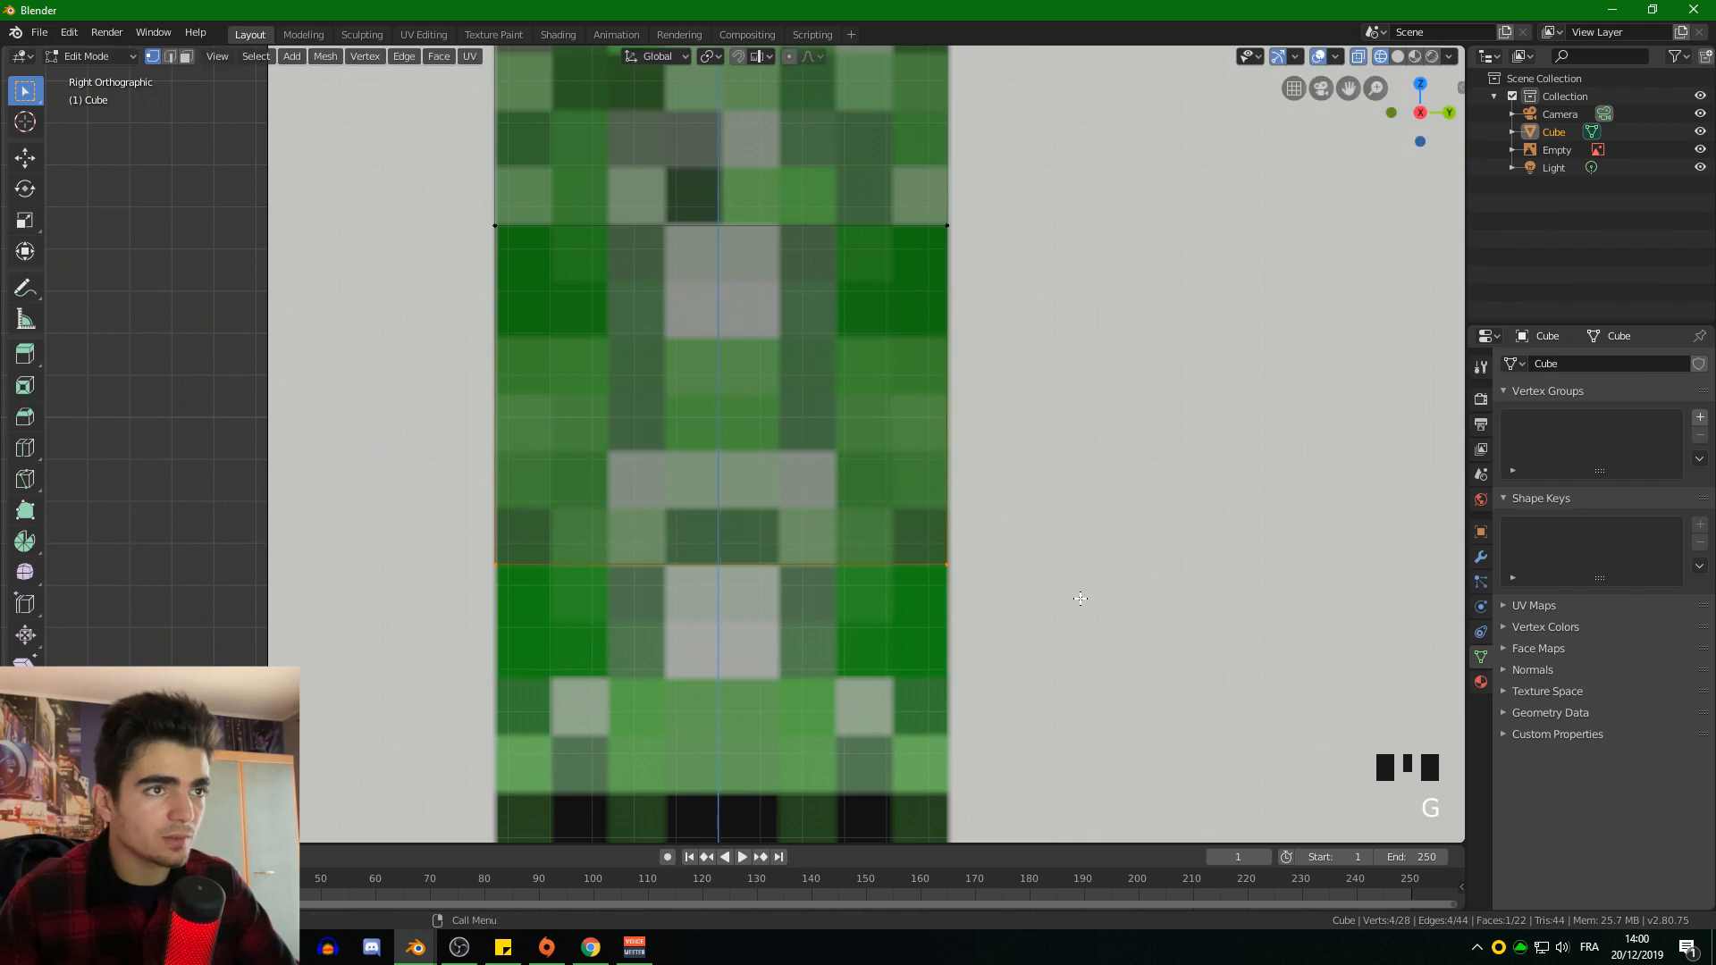
Step: Leave Edit Mode and switch the viewport from wireframe to Solid shading to view the whole creeper
scroll(989, 392, "down", 4)
middle_click_drag(989, 393, 837, 401)
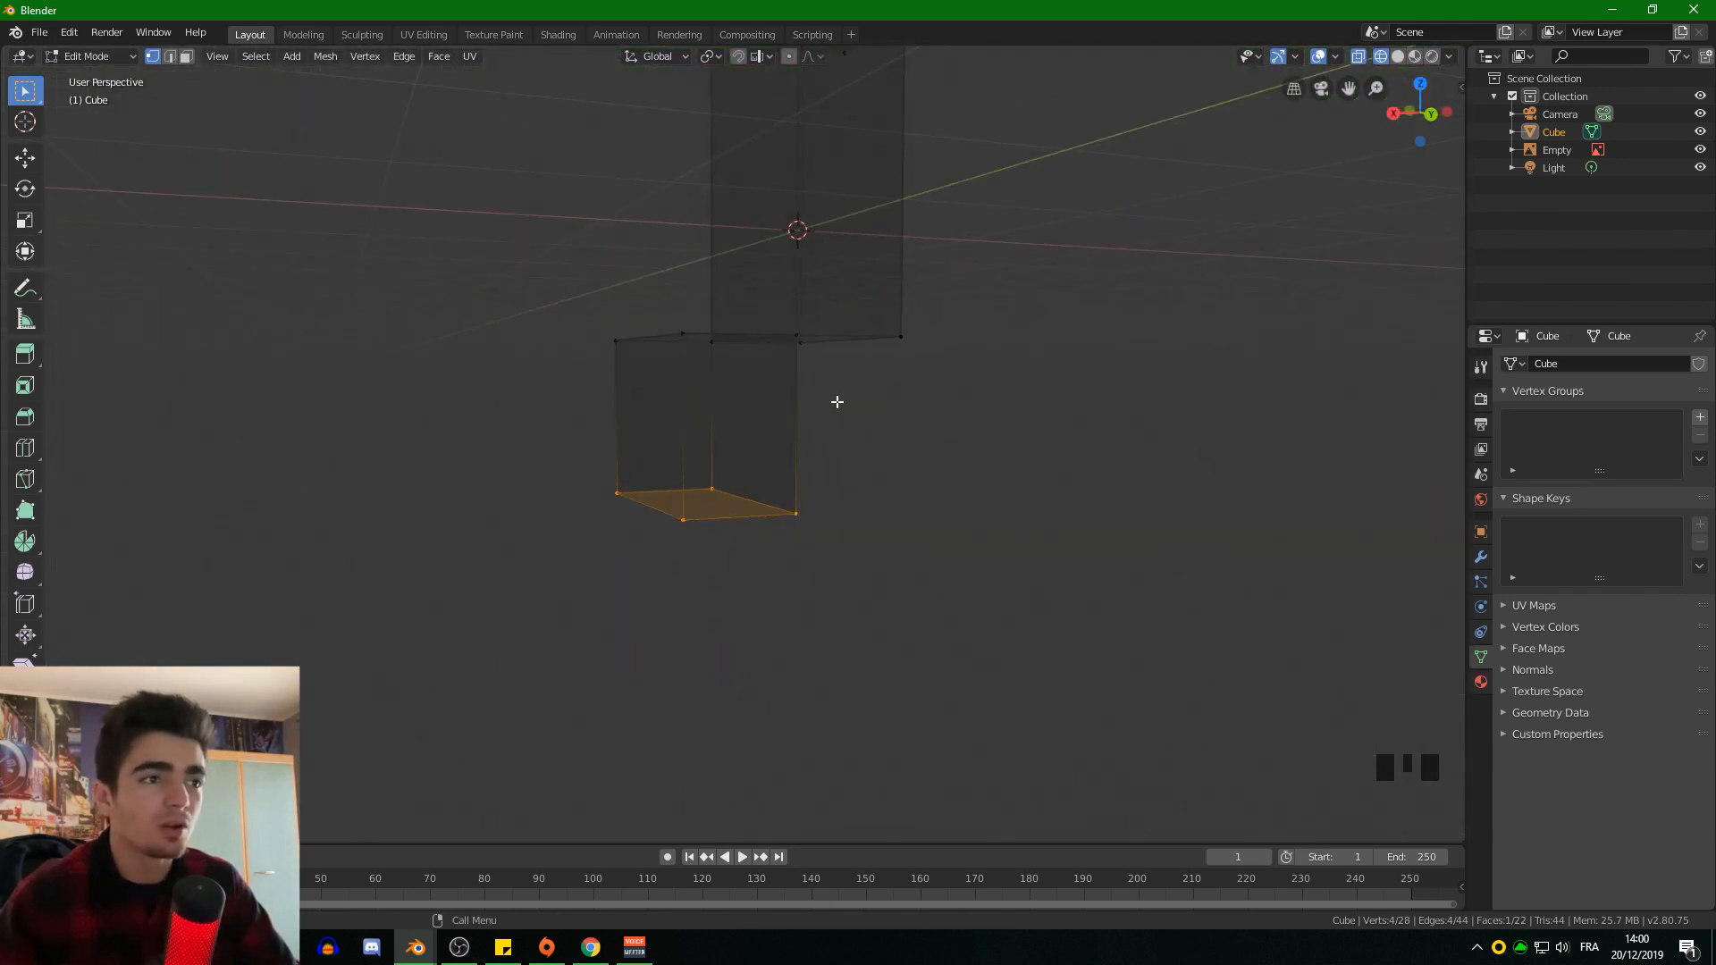
scroll(789, 437, "up", 2)
scroll(758, 417, "down", 1)
key("Tab")
scroll(791, 437, "up", 2)
middle_click_drag(791, 437, 676, 402, "shift")
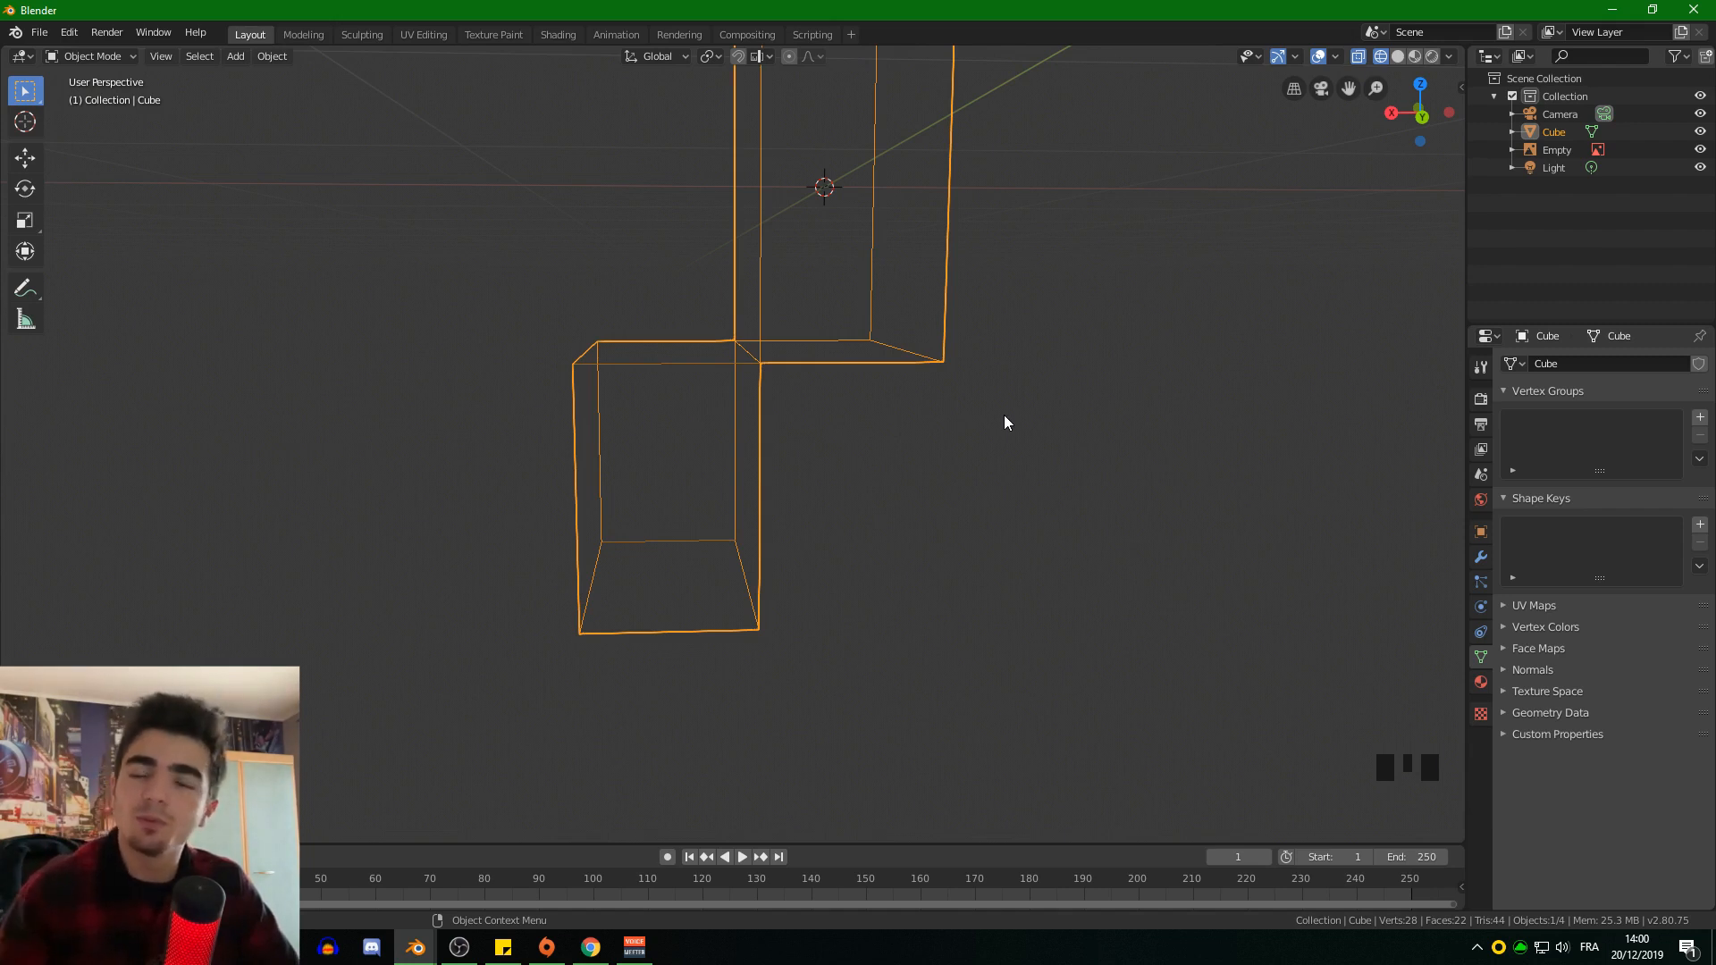
scroll(1004, 414, "down", 3)
middle_click_drag(715, 325, 619, 529, "shift")
key("z")
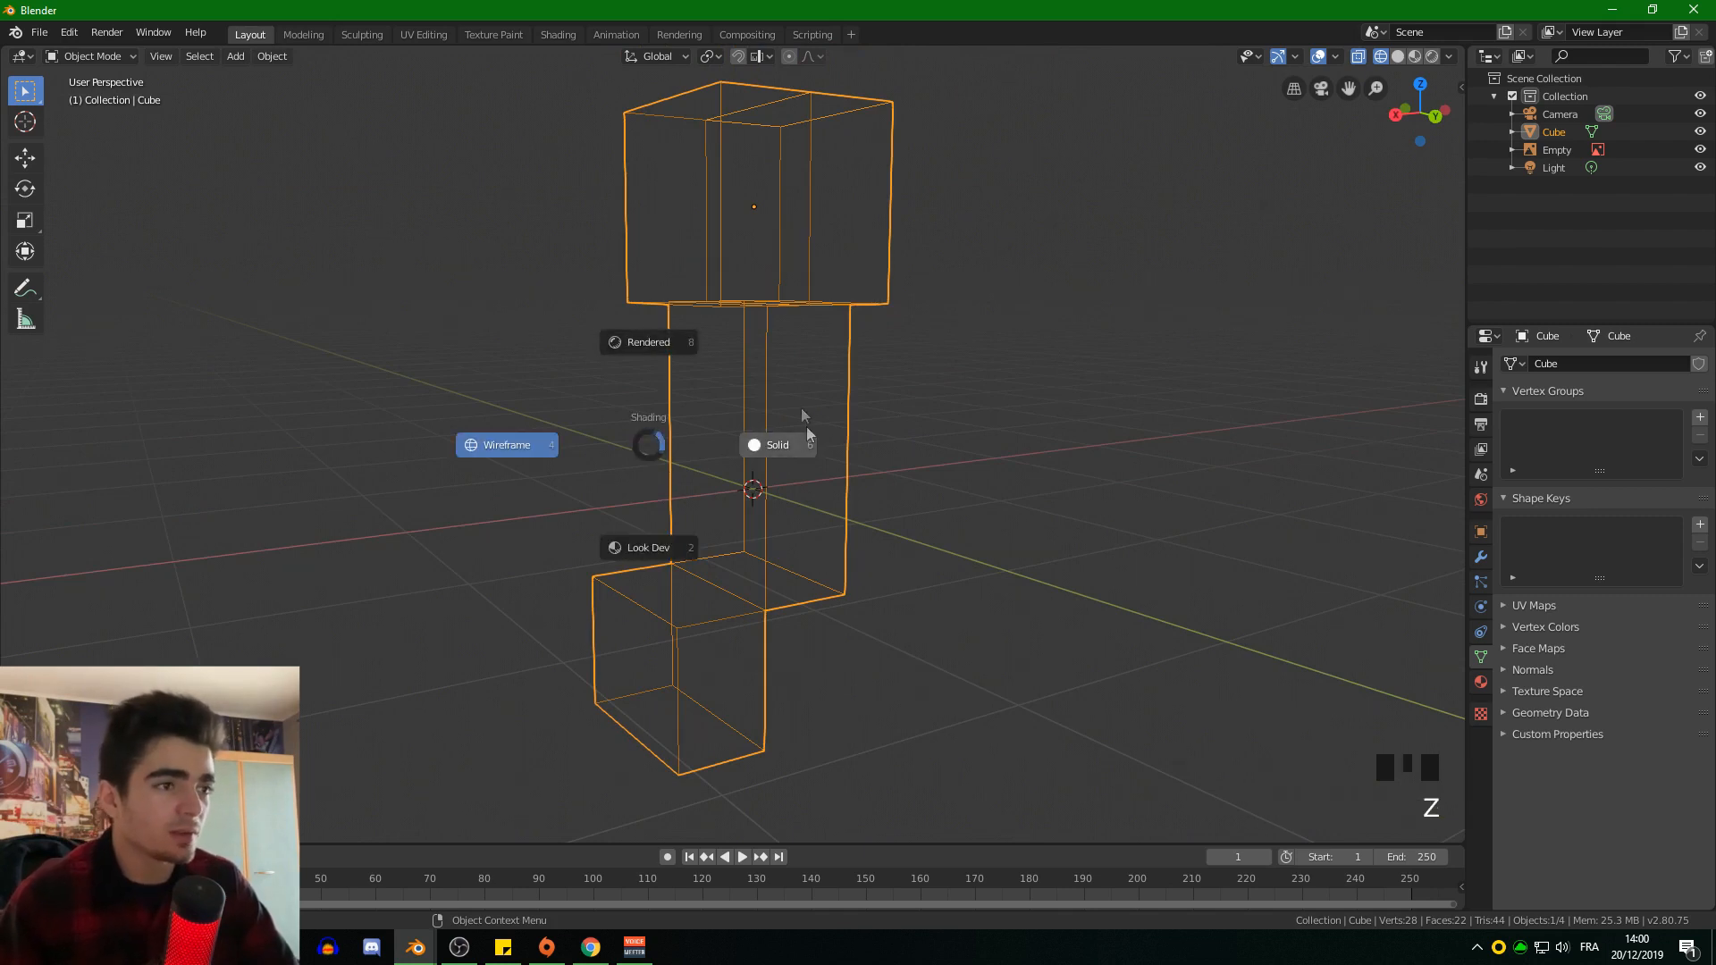
scroll(795, 452, "down", 2)
middle_click_drag(563, 468, 781, 434)
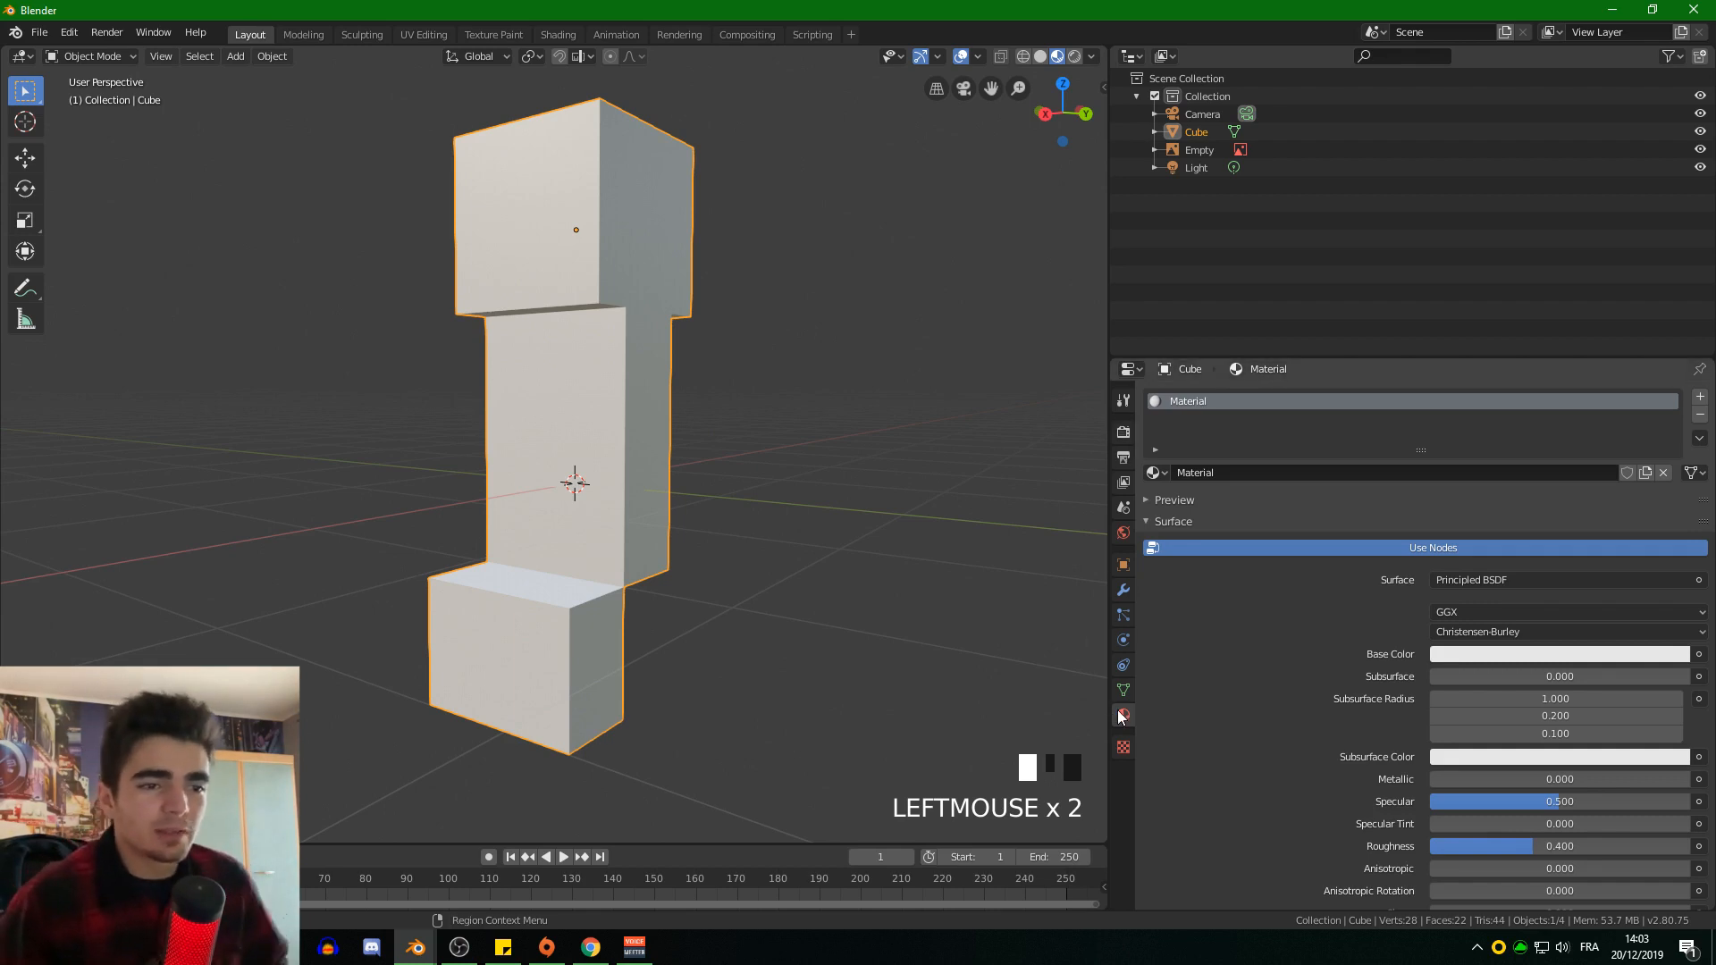
Step: Add a second material slot with a new material named Creeper and set its surface to Diffuse BSDF
left_click(1700, 396)
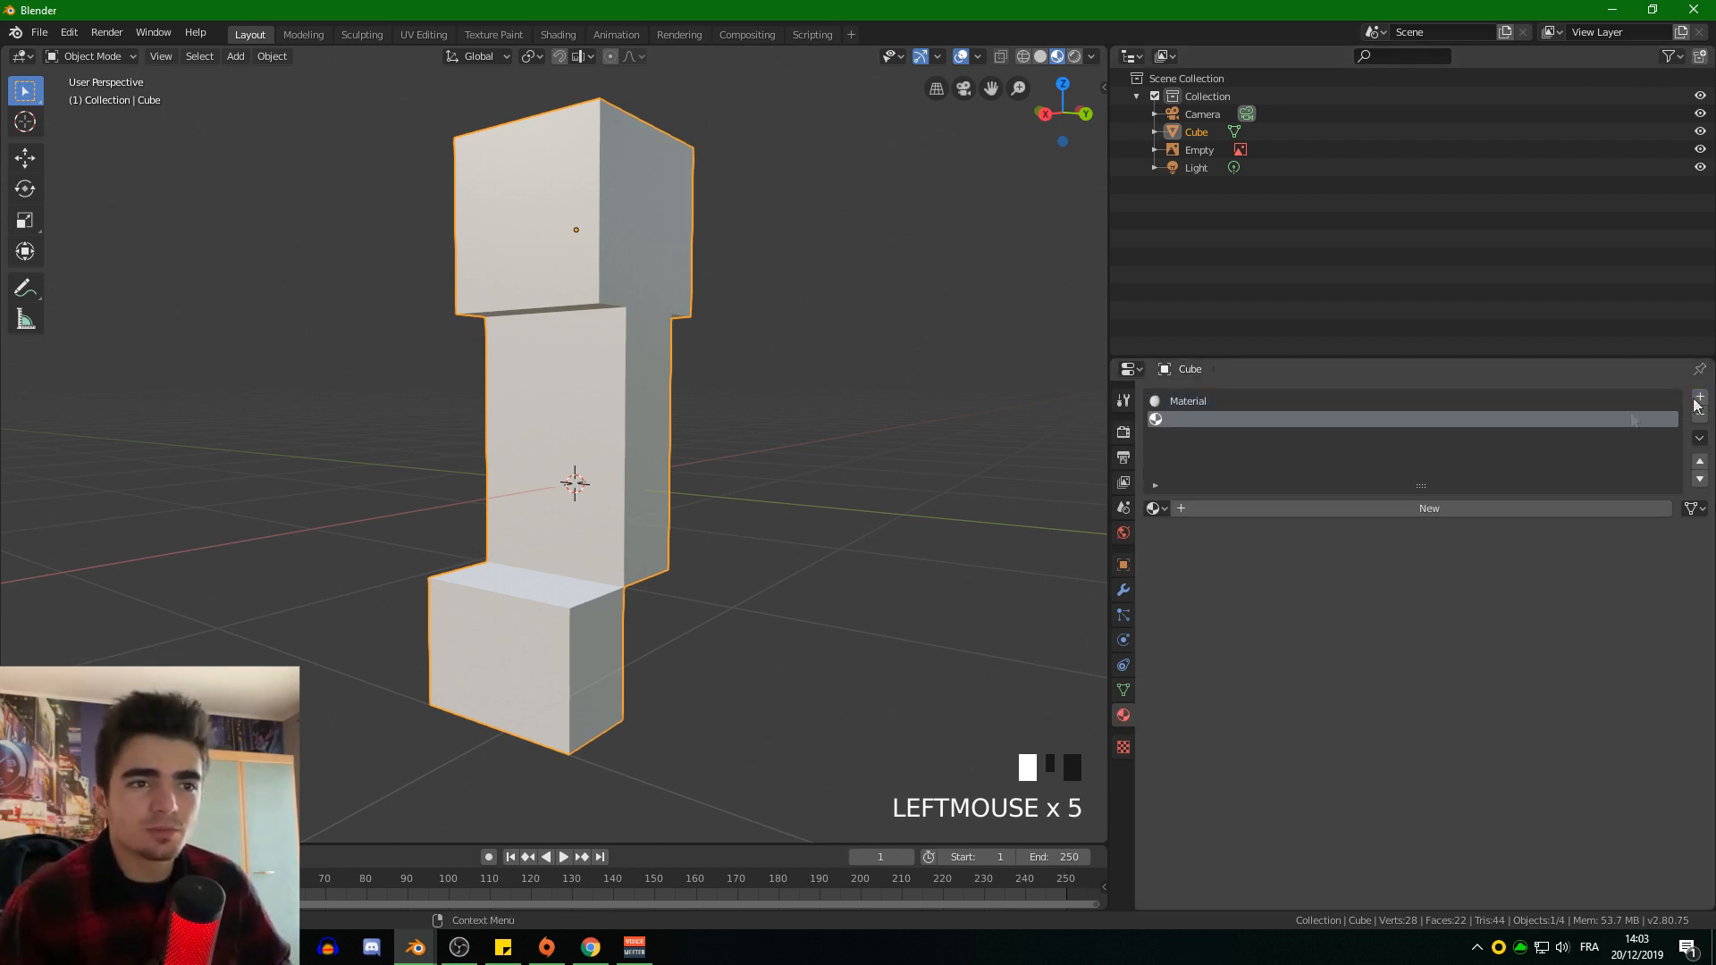
left_click(1285, 509)
type("Creeper")
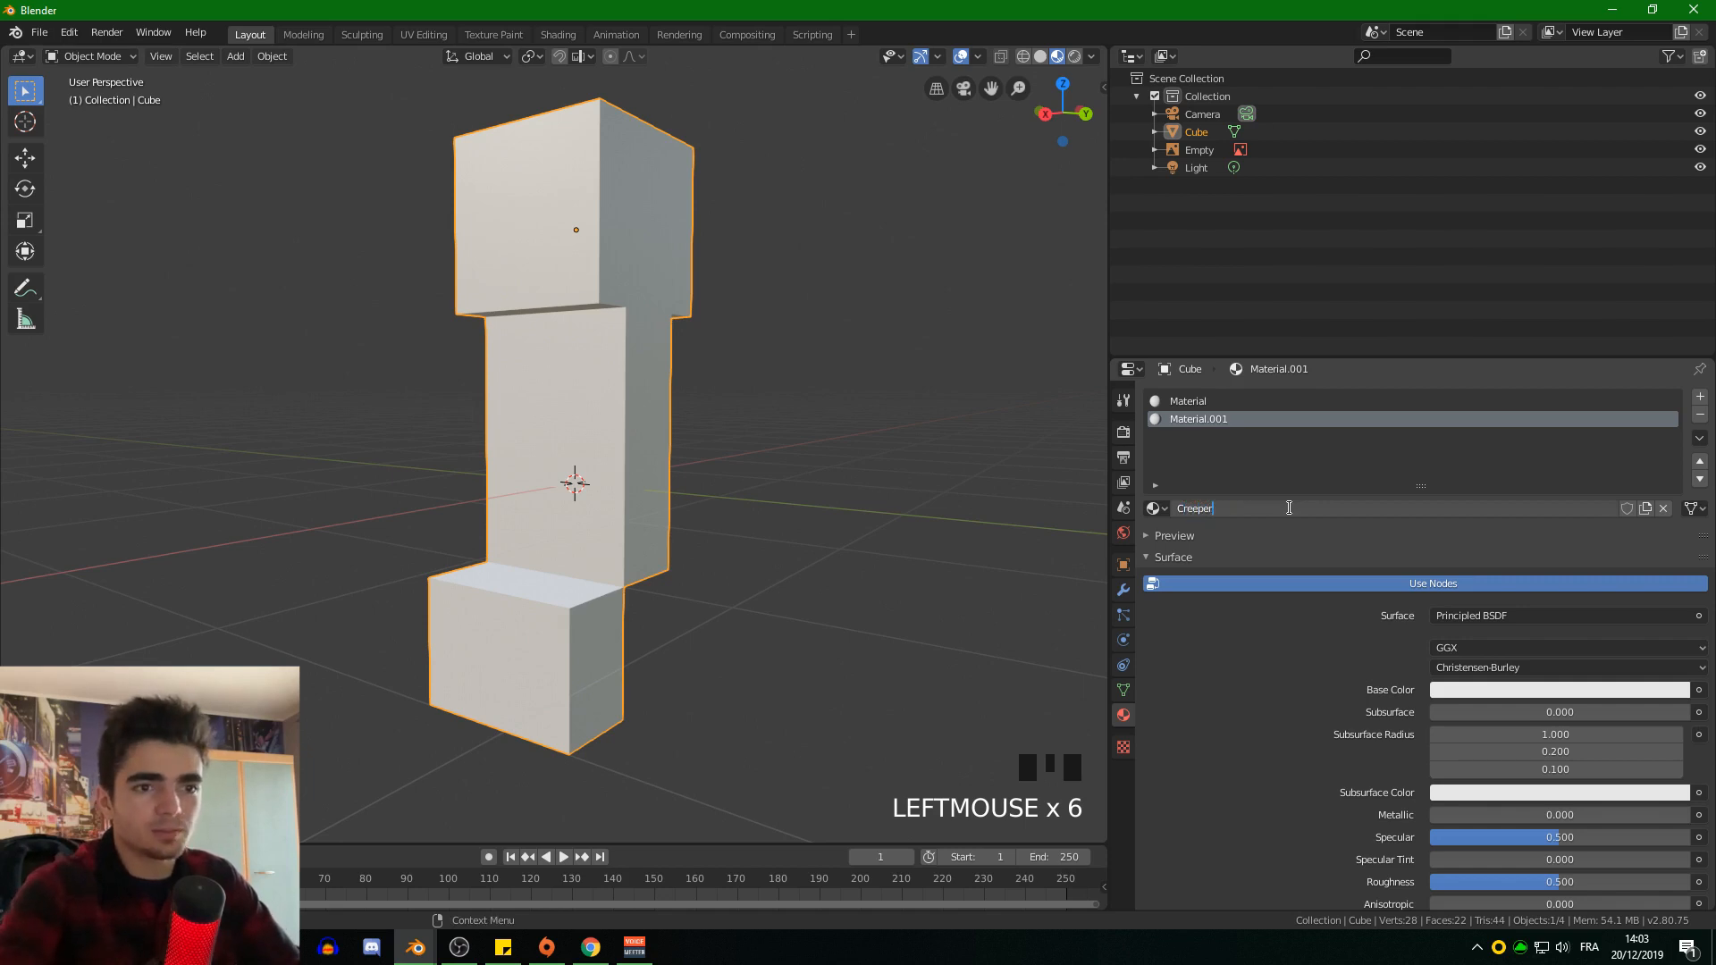
key("Return")
left_click(1559, 615)
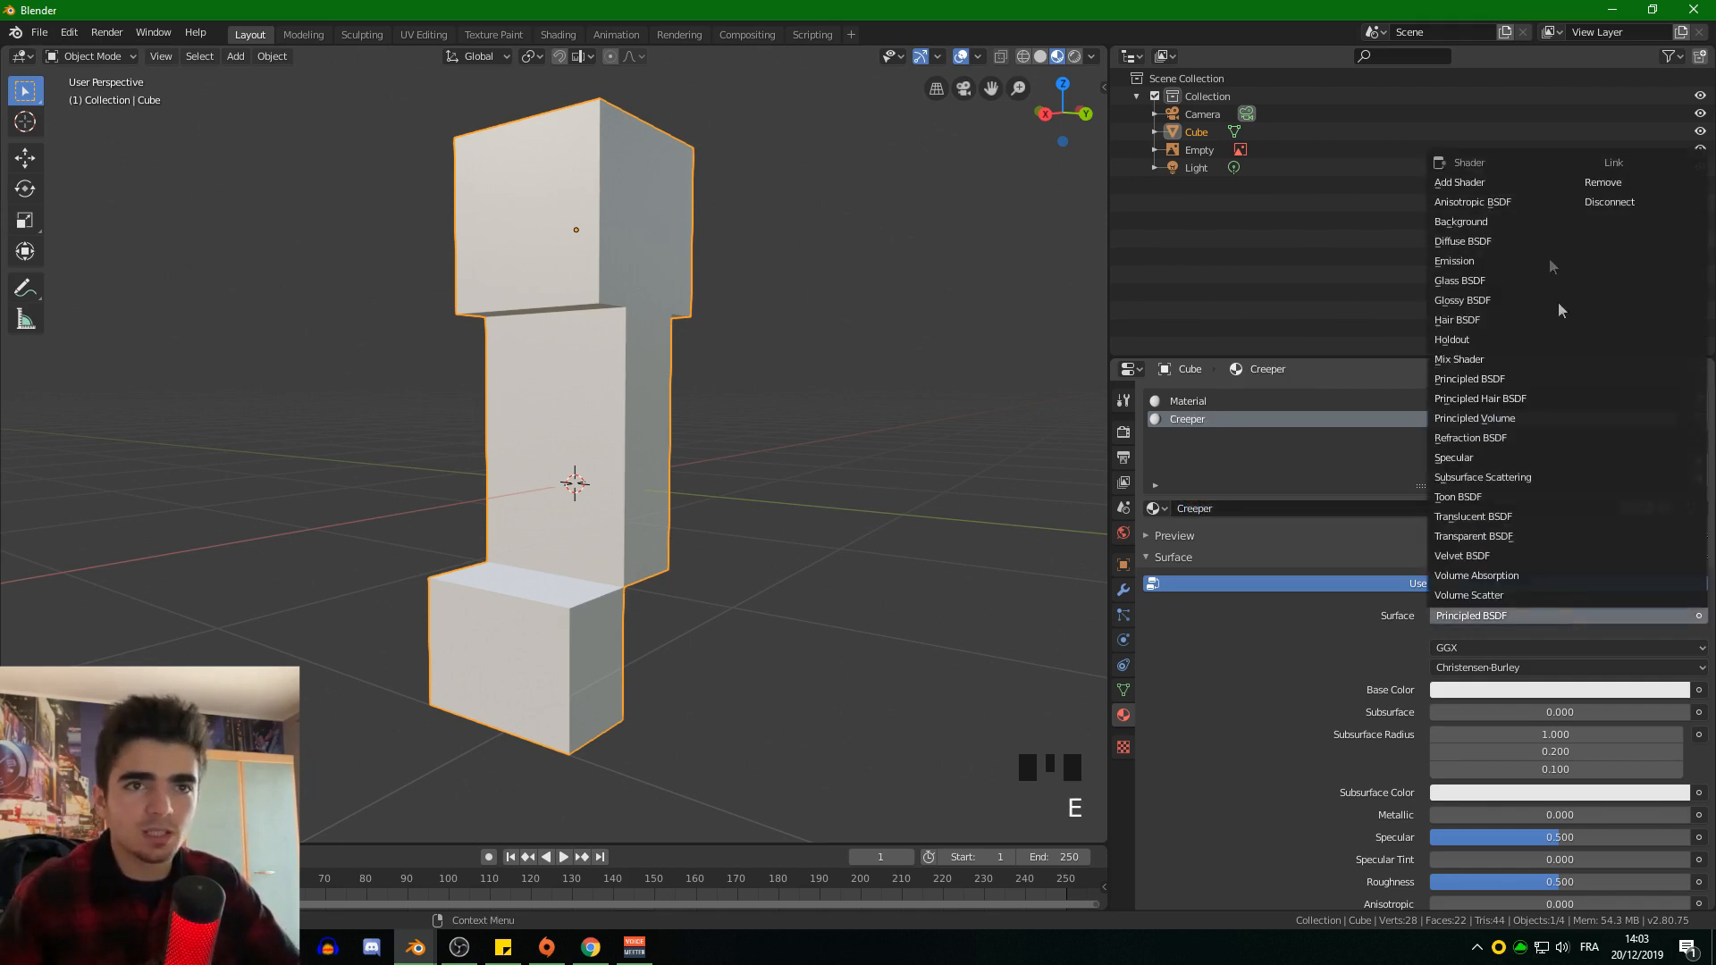
left_click(1467, 242)
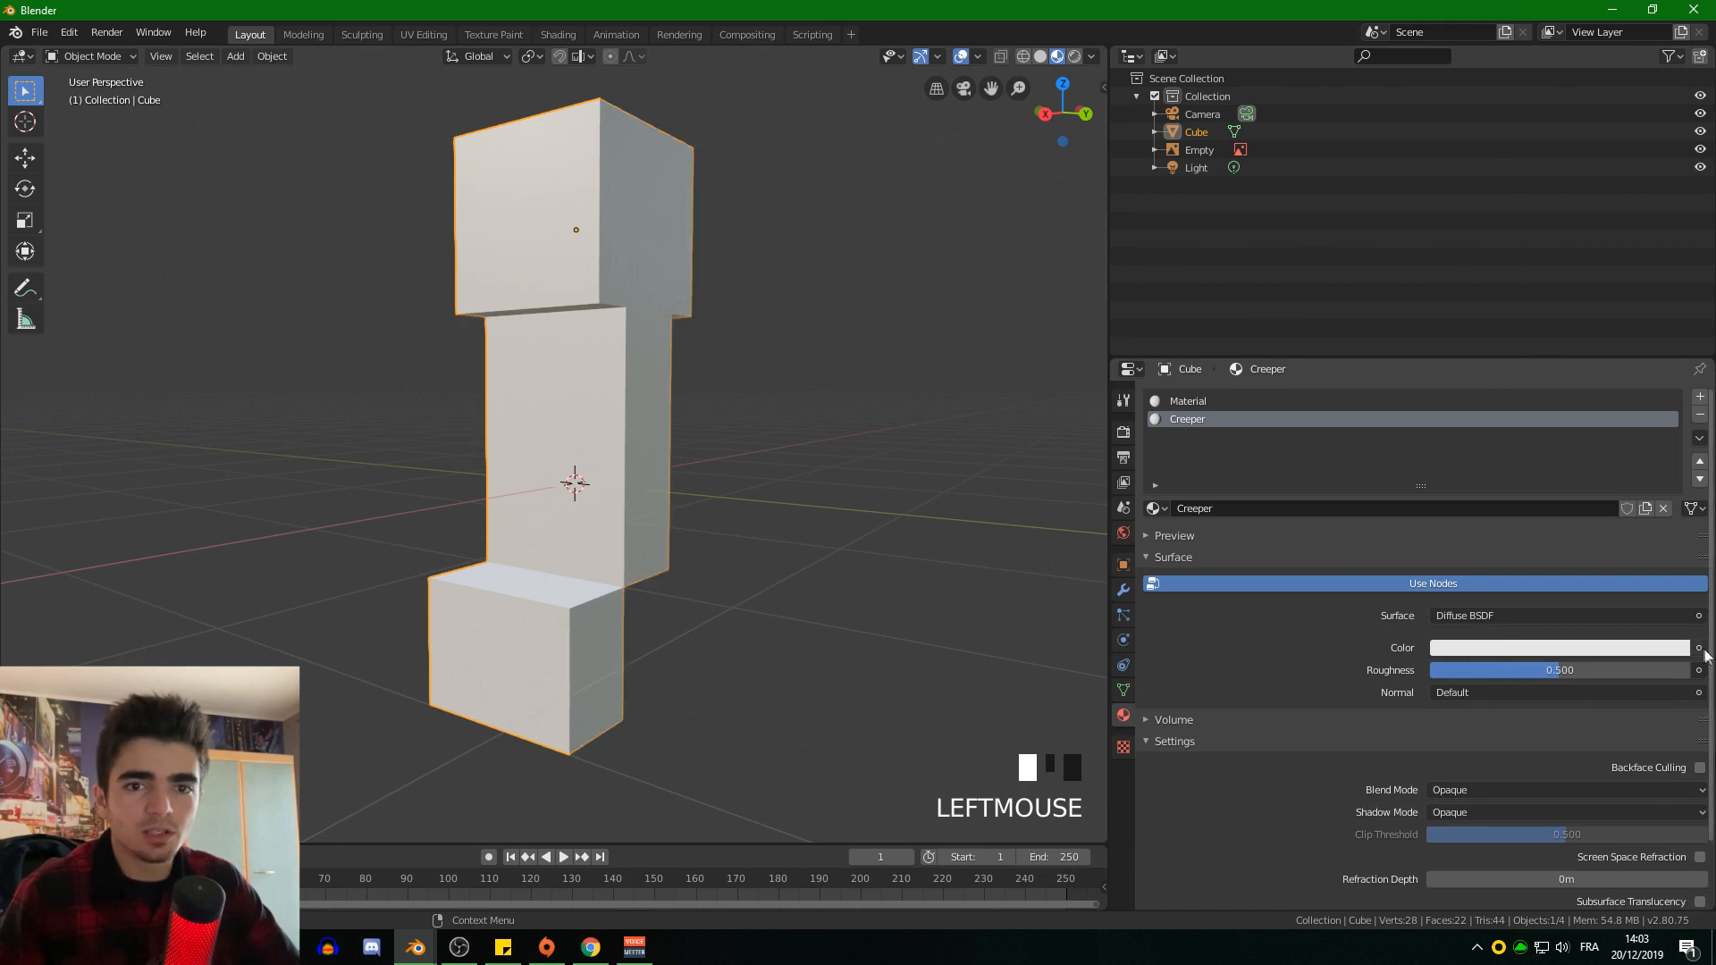
Step: Feed the material's color from an Image Texture and load creeper texture.png from the Creeper folder
left_click(1698, 647)
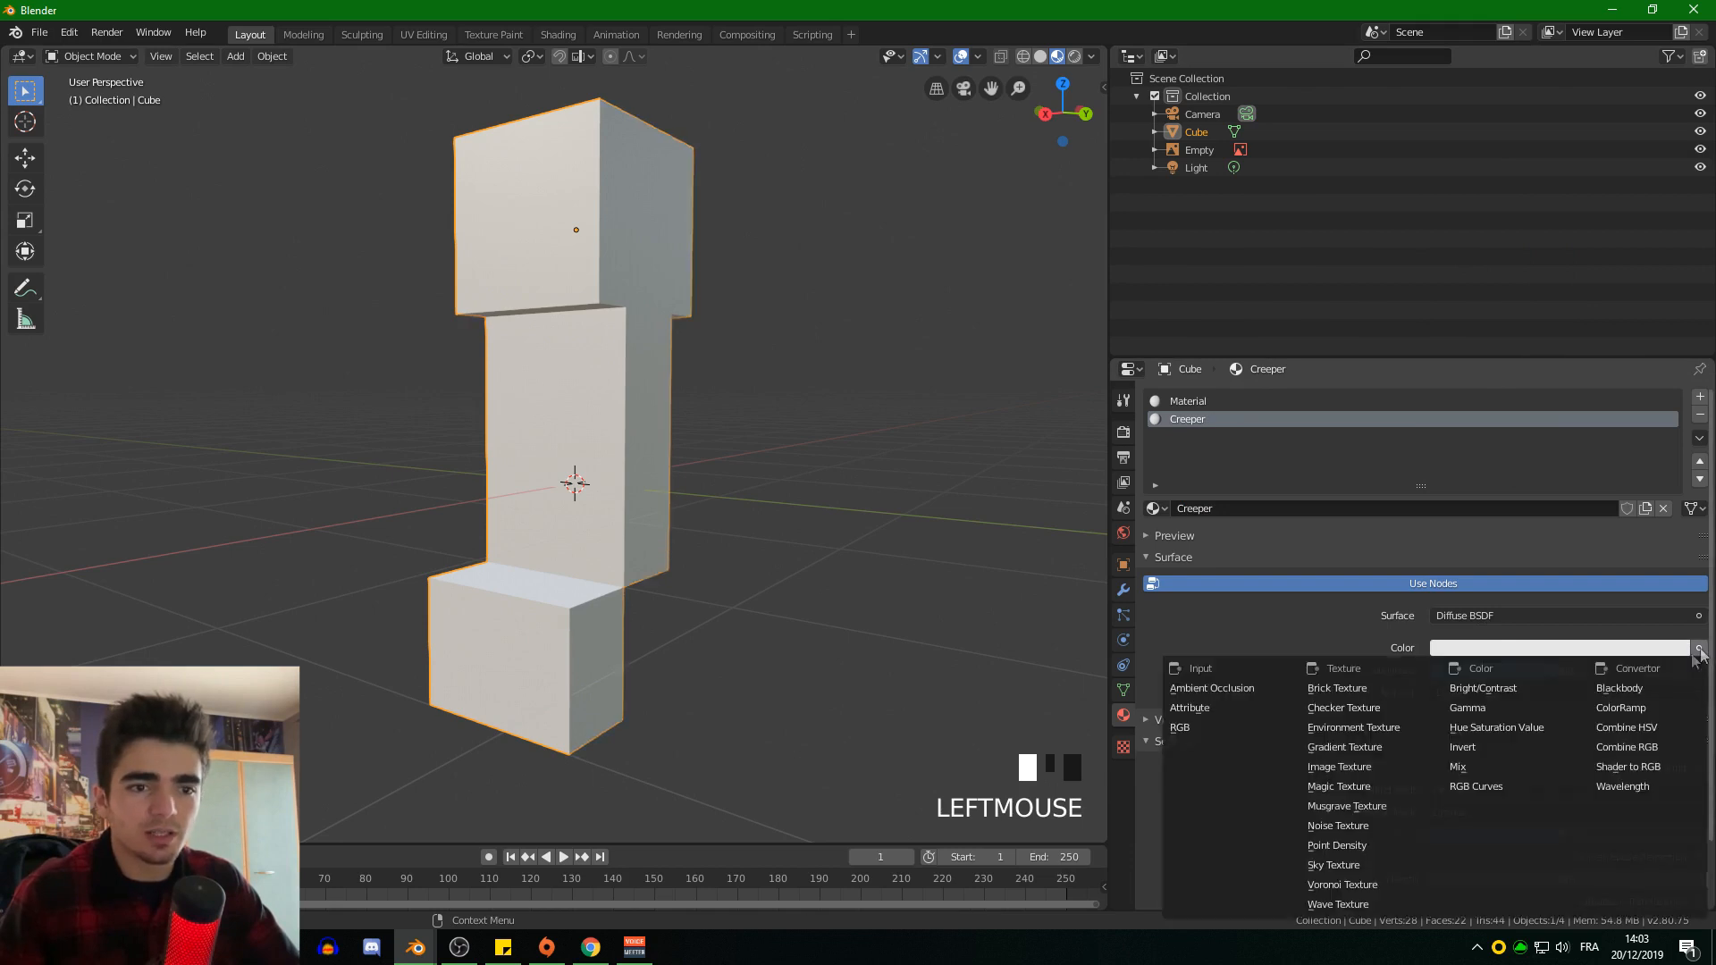
left_click(1338, 766)
left_click(1649, 670)
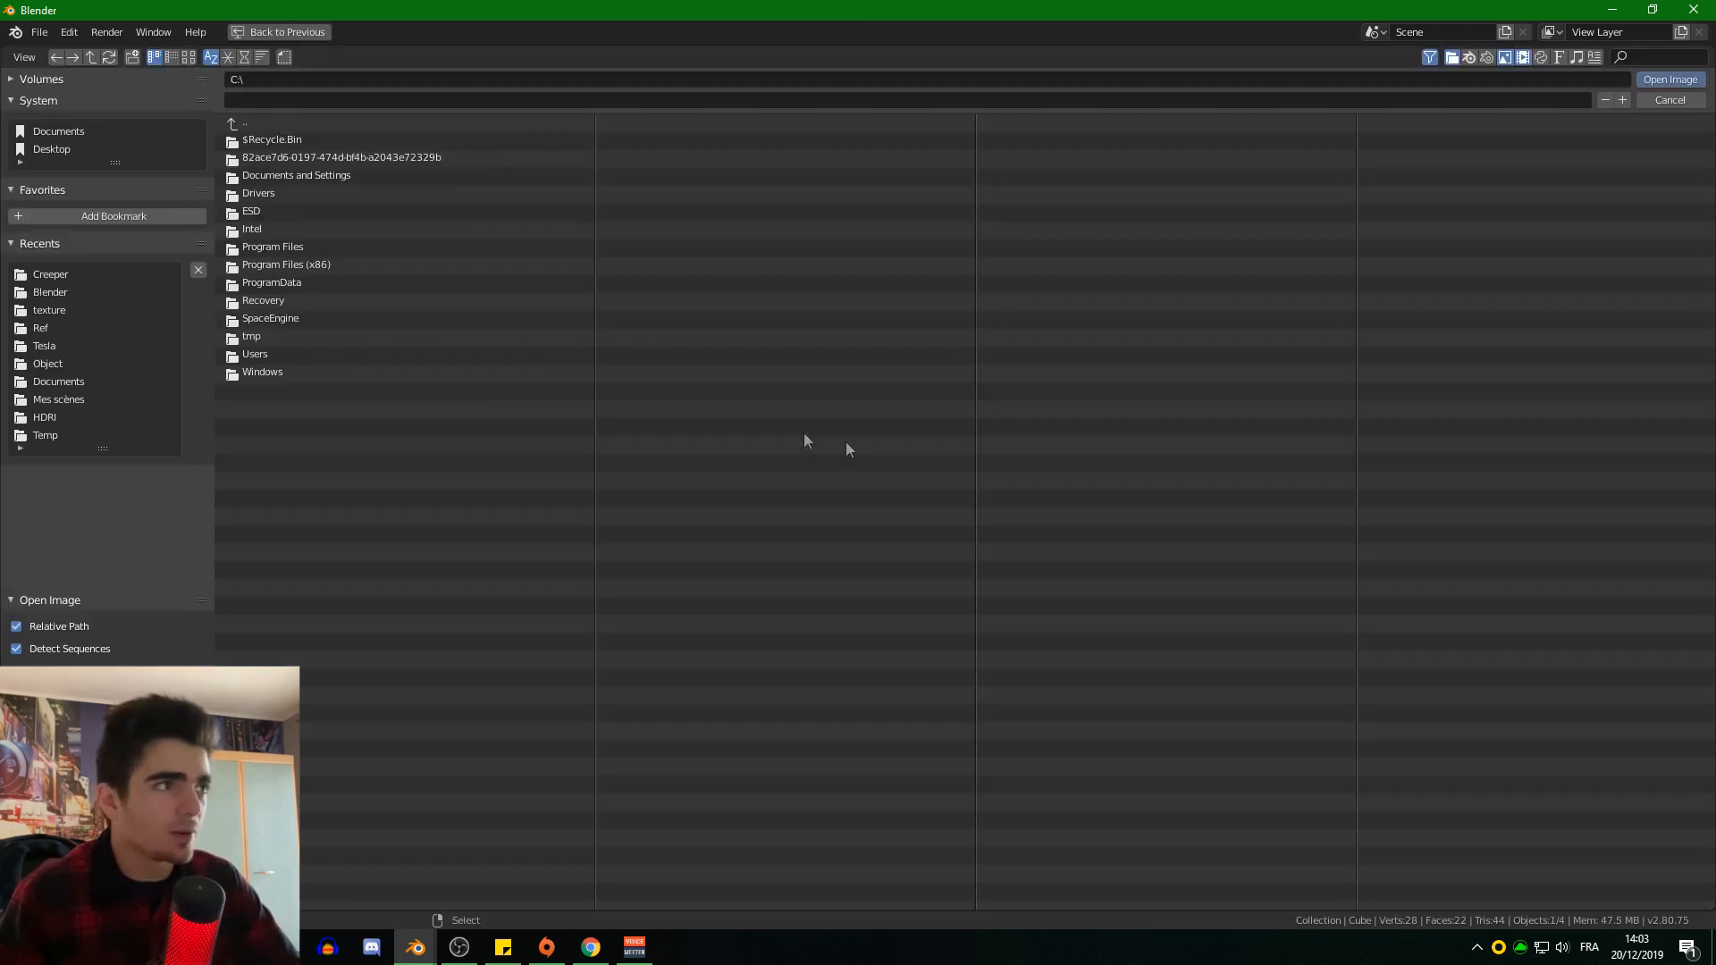
left_click(55, 275)
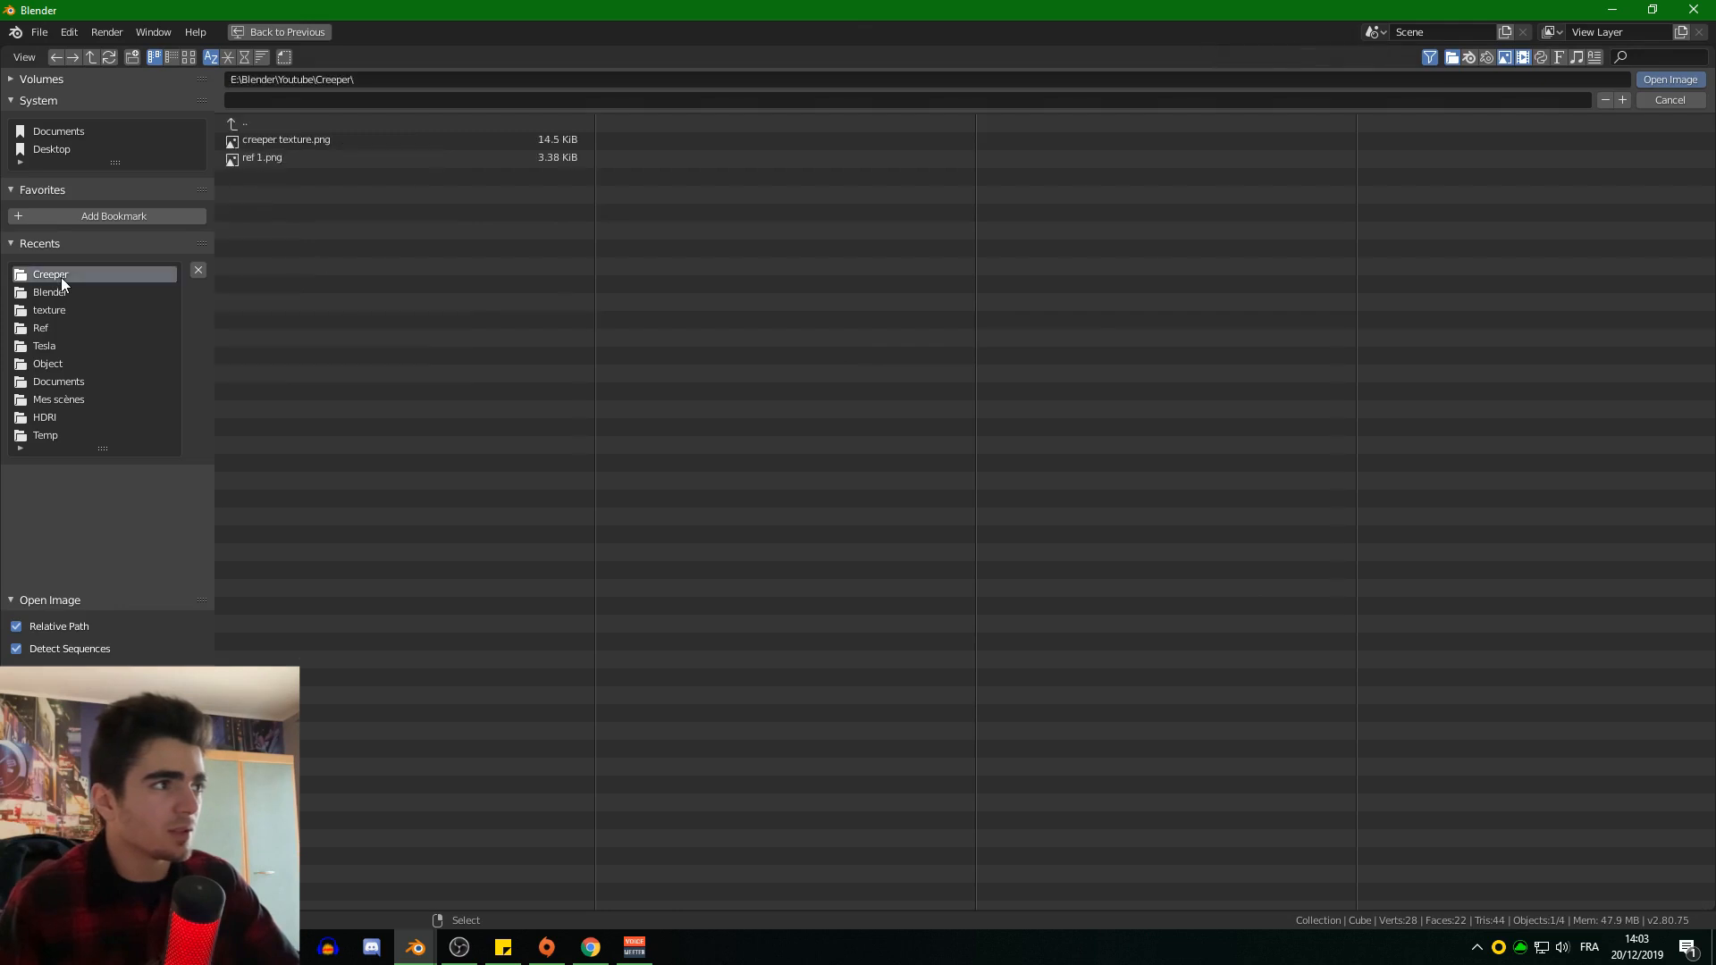
left_click(279, 141)
double_click(279, 141)
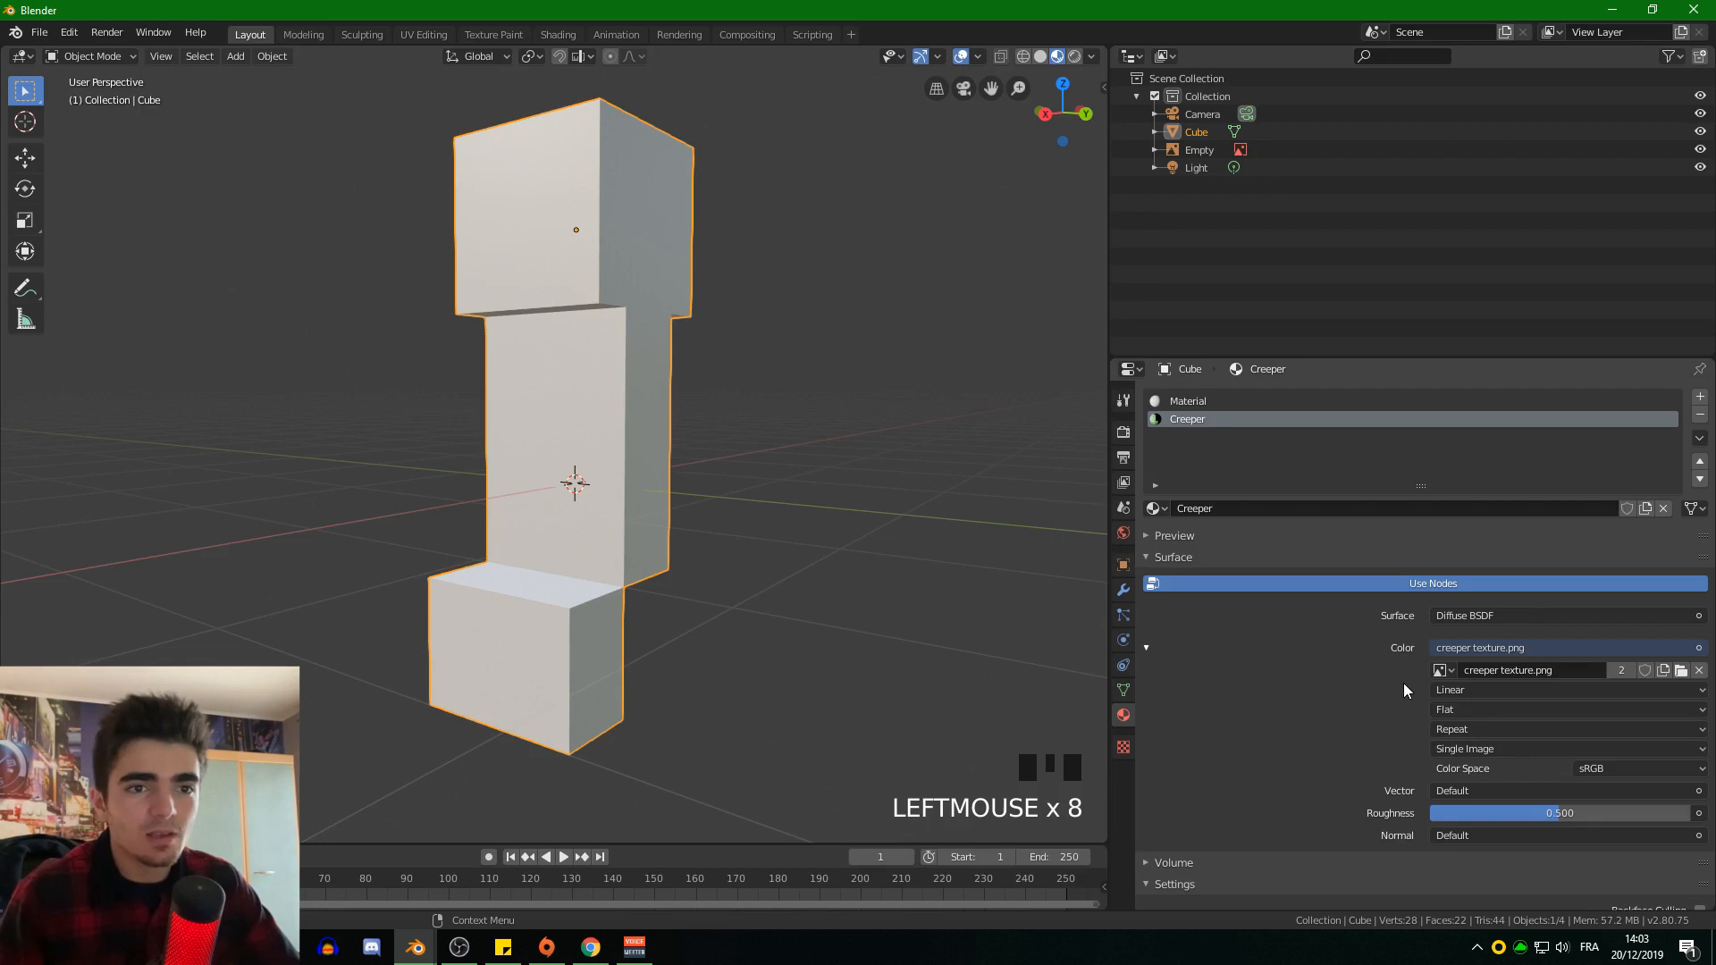
Step: Change the Outliner area to a UV Editor and make it taller
left_click(1132, 57)
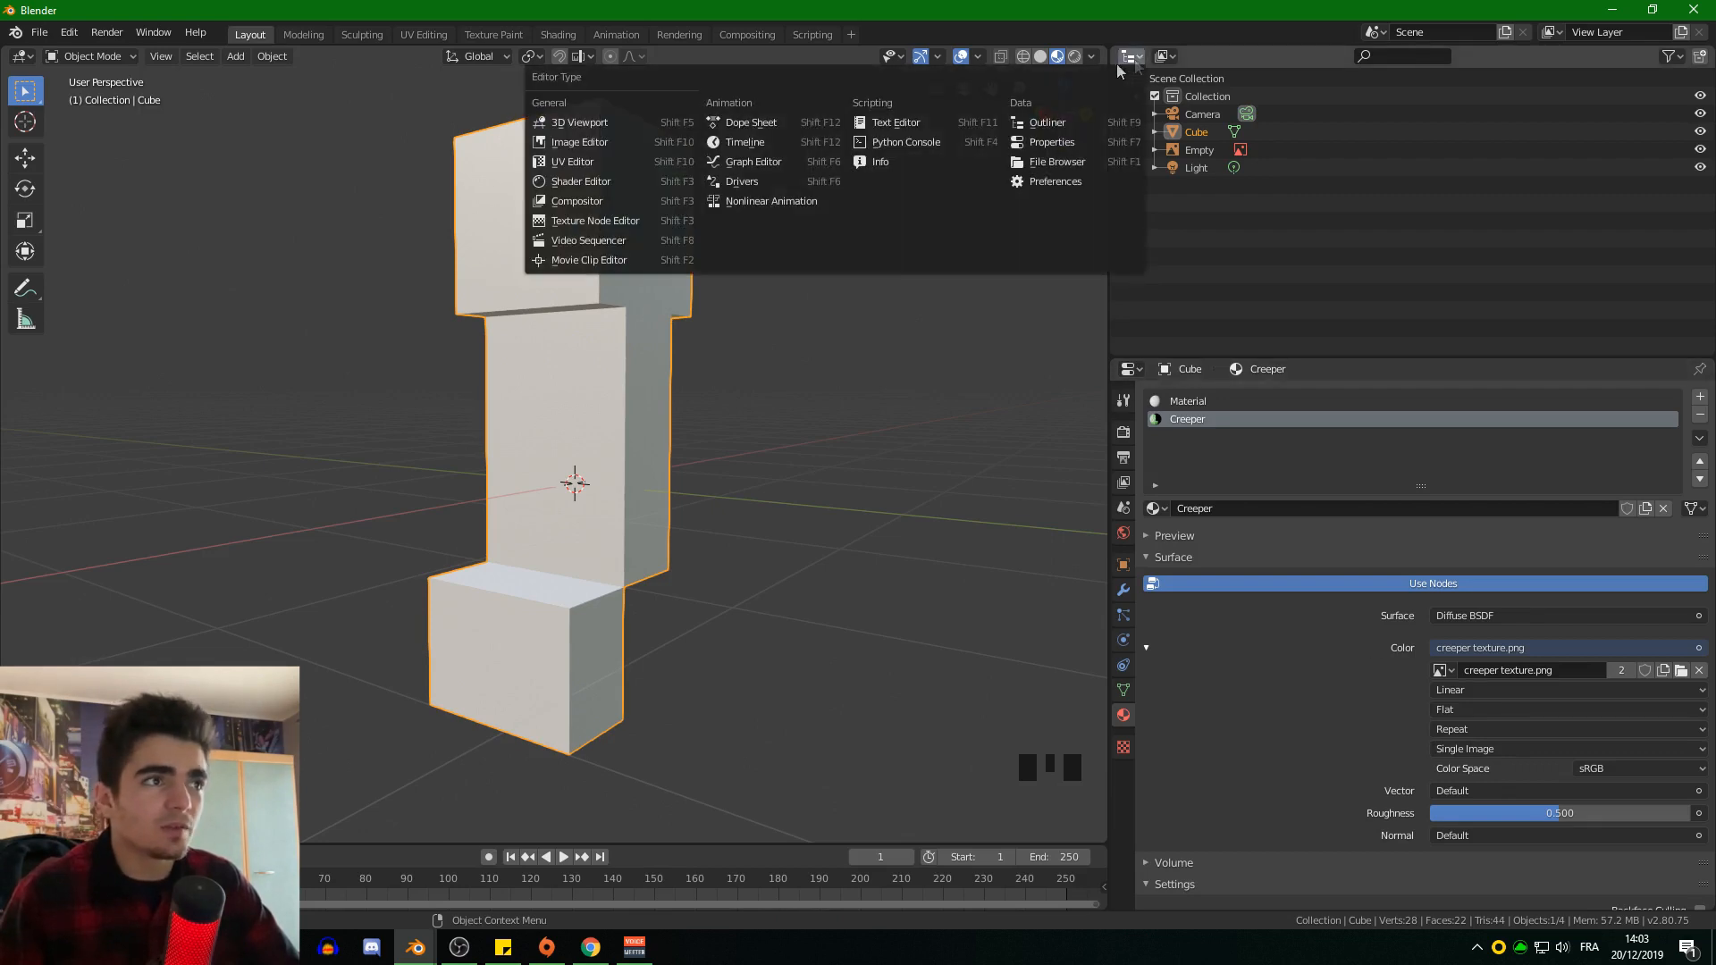
left_click(577, 142)
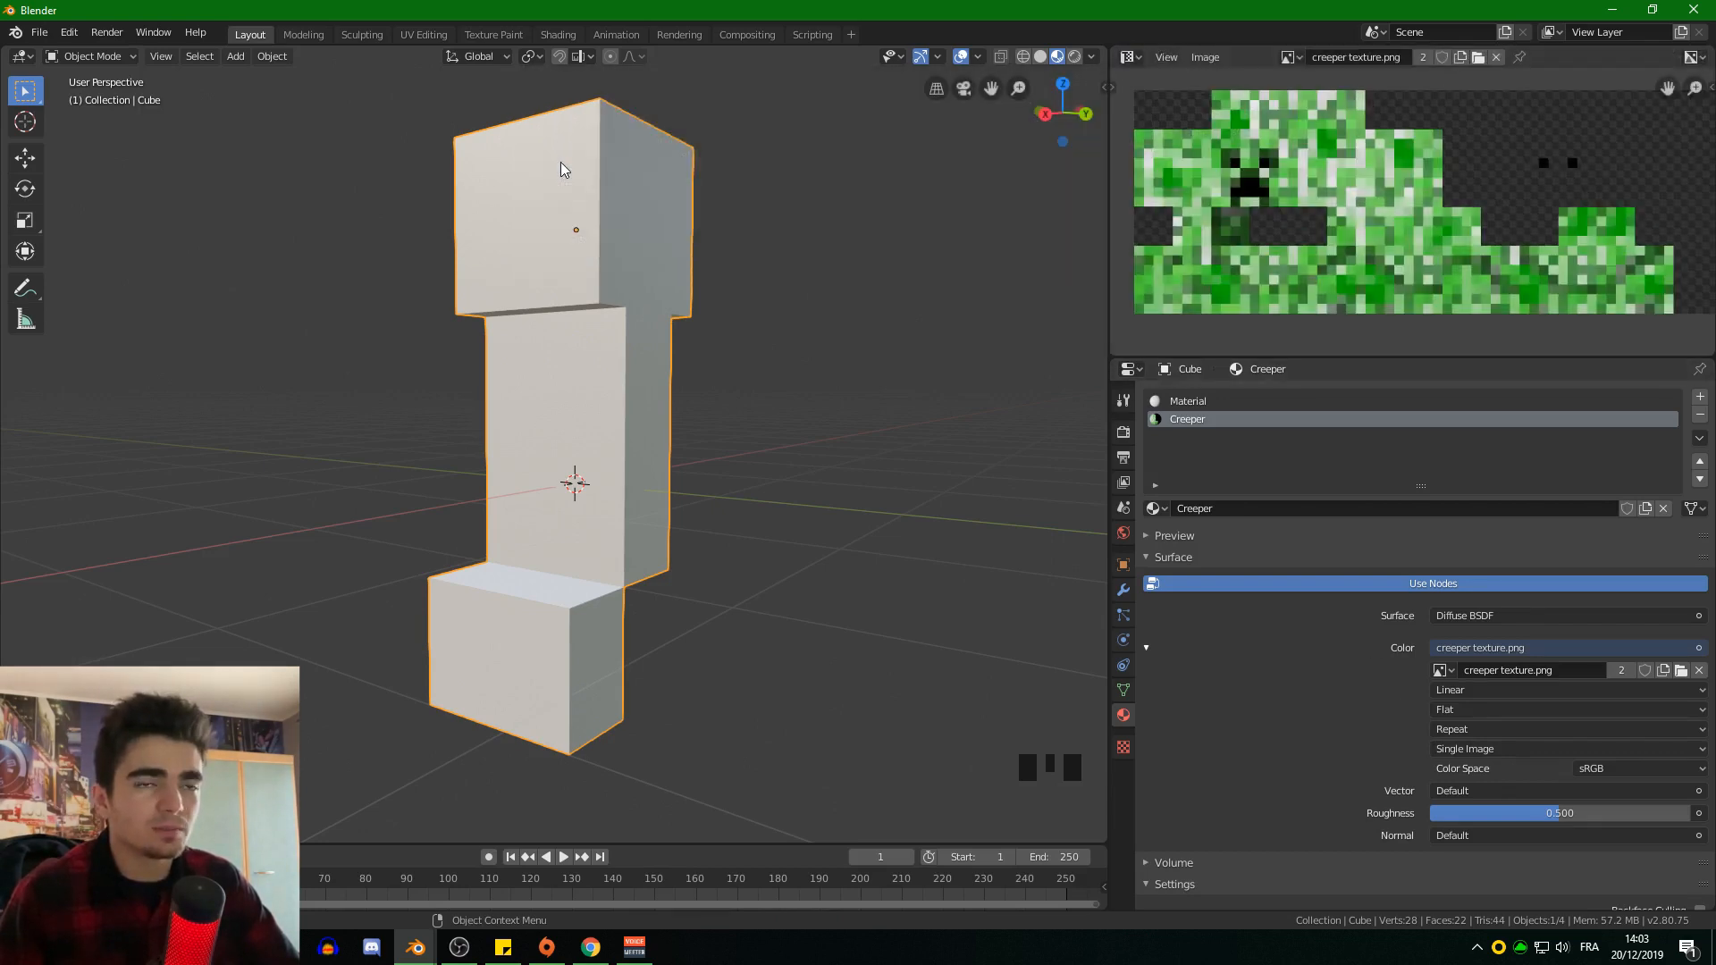
left_click(1131, 57)
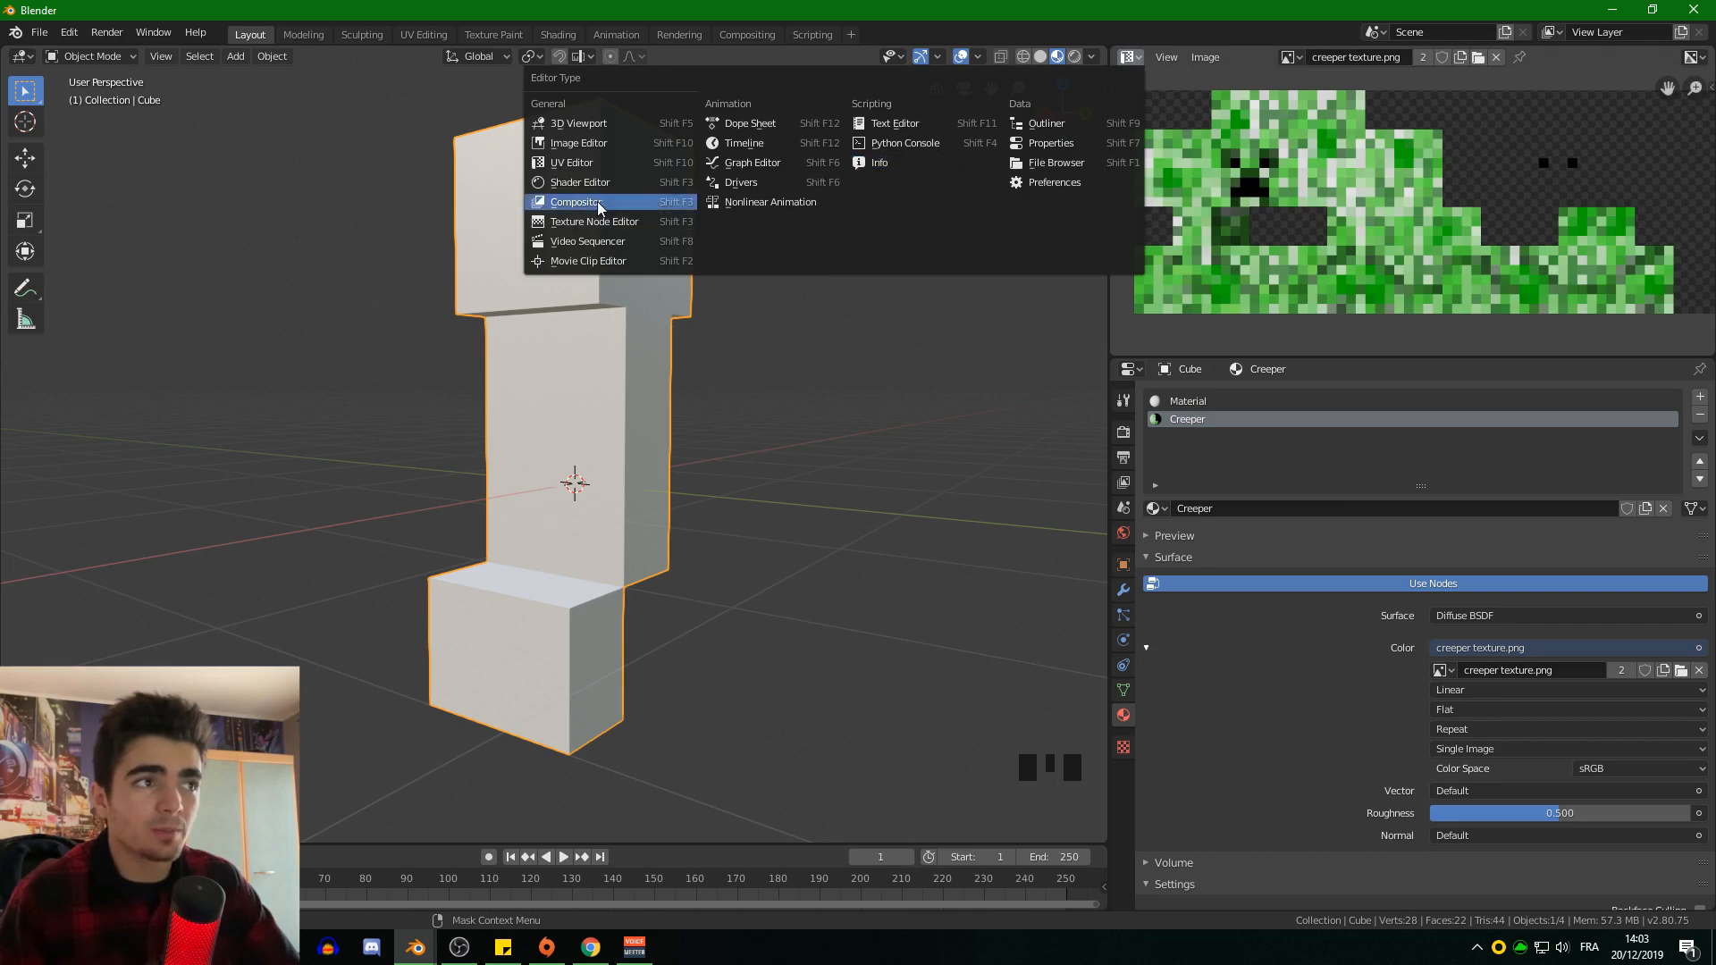
left_click(552, 168)
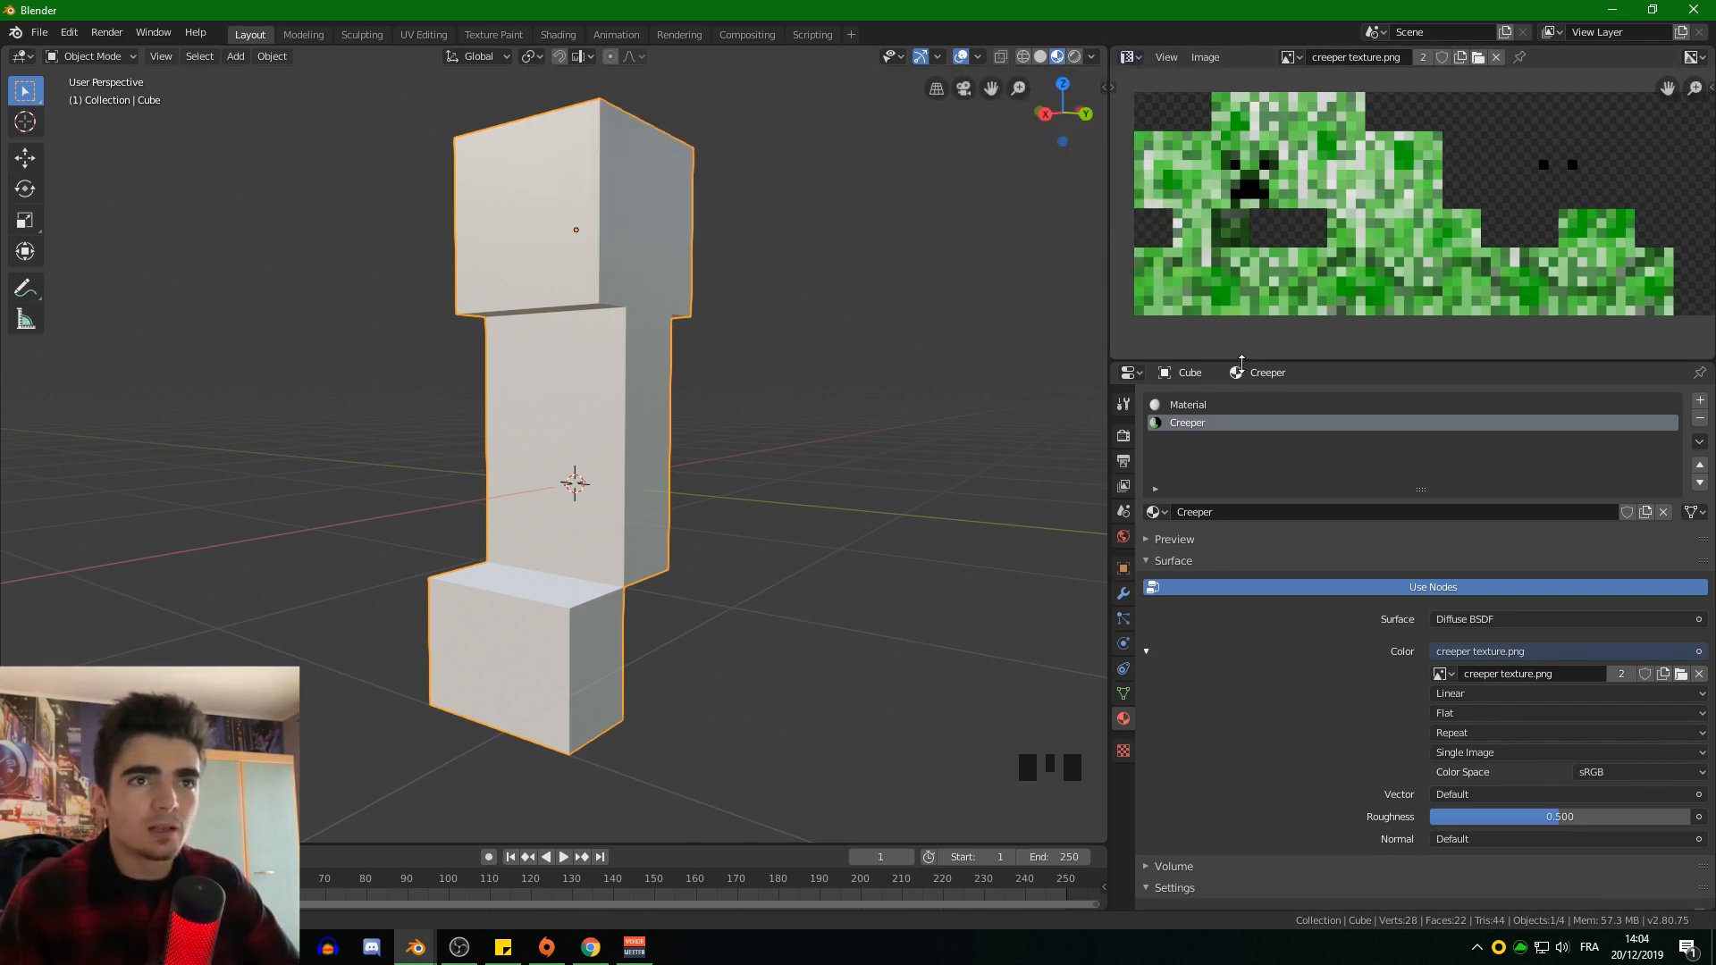
left_click_drag(1241, 358, 1246, 561)
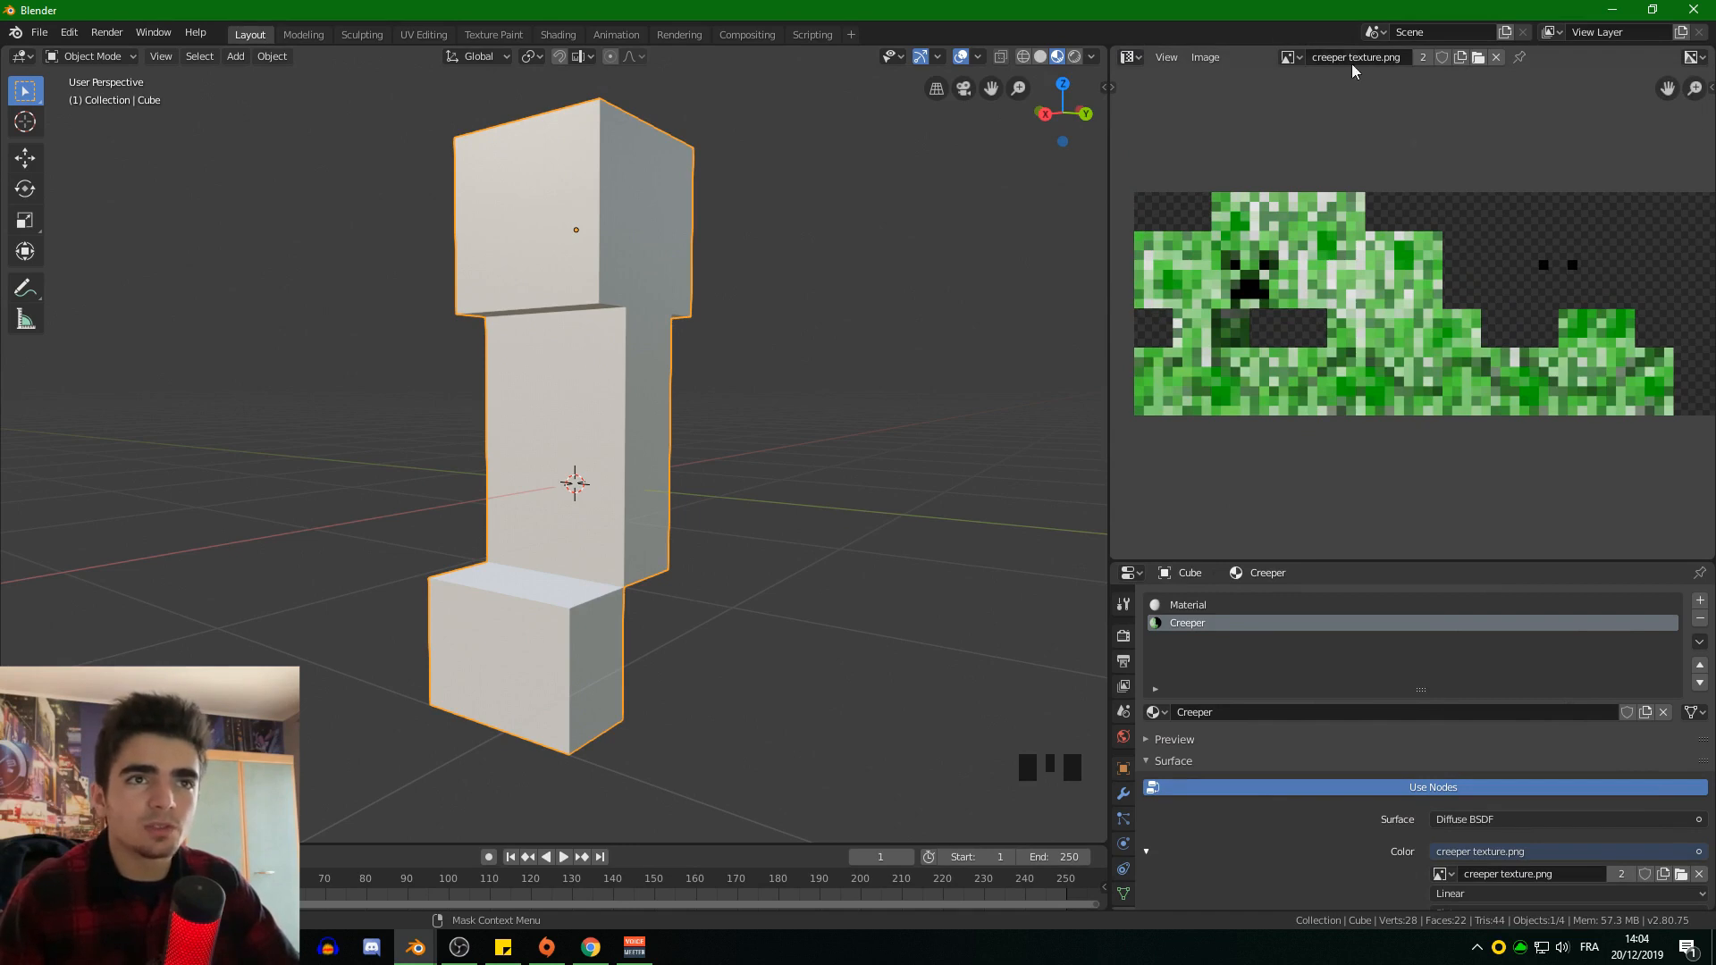
Step: Choose creeper texture.png as the image in the UV Editor and widen that editor
left_click(1289, 56)
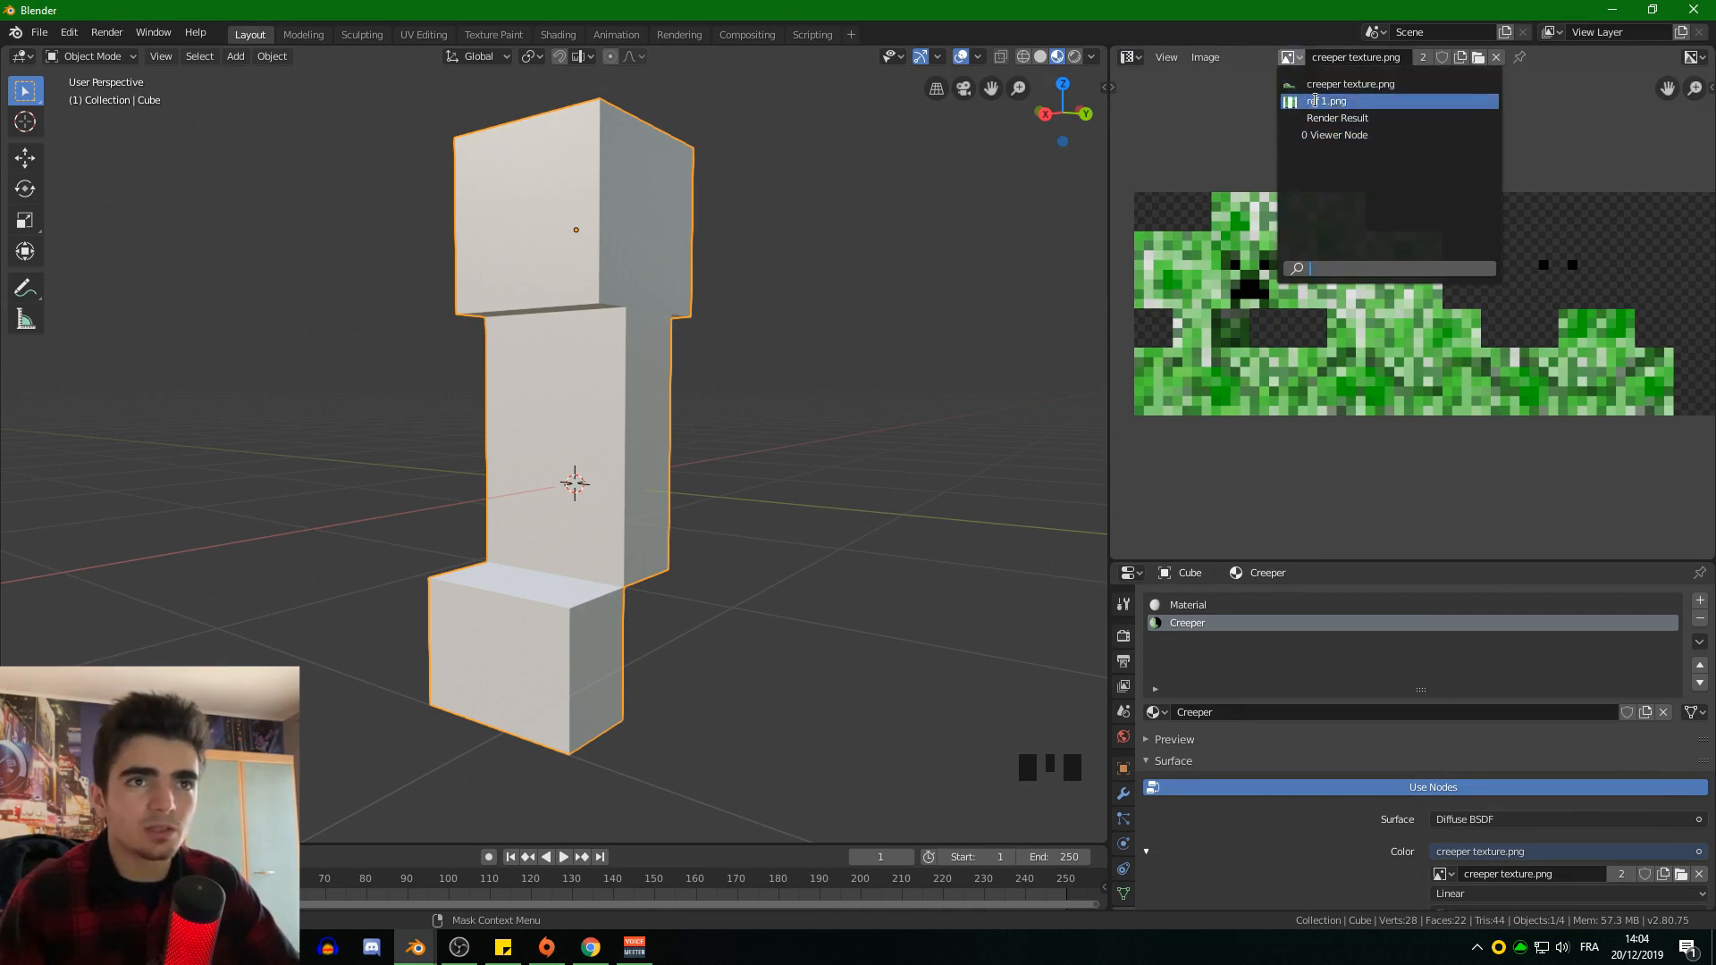
left_click(1414, 83)
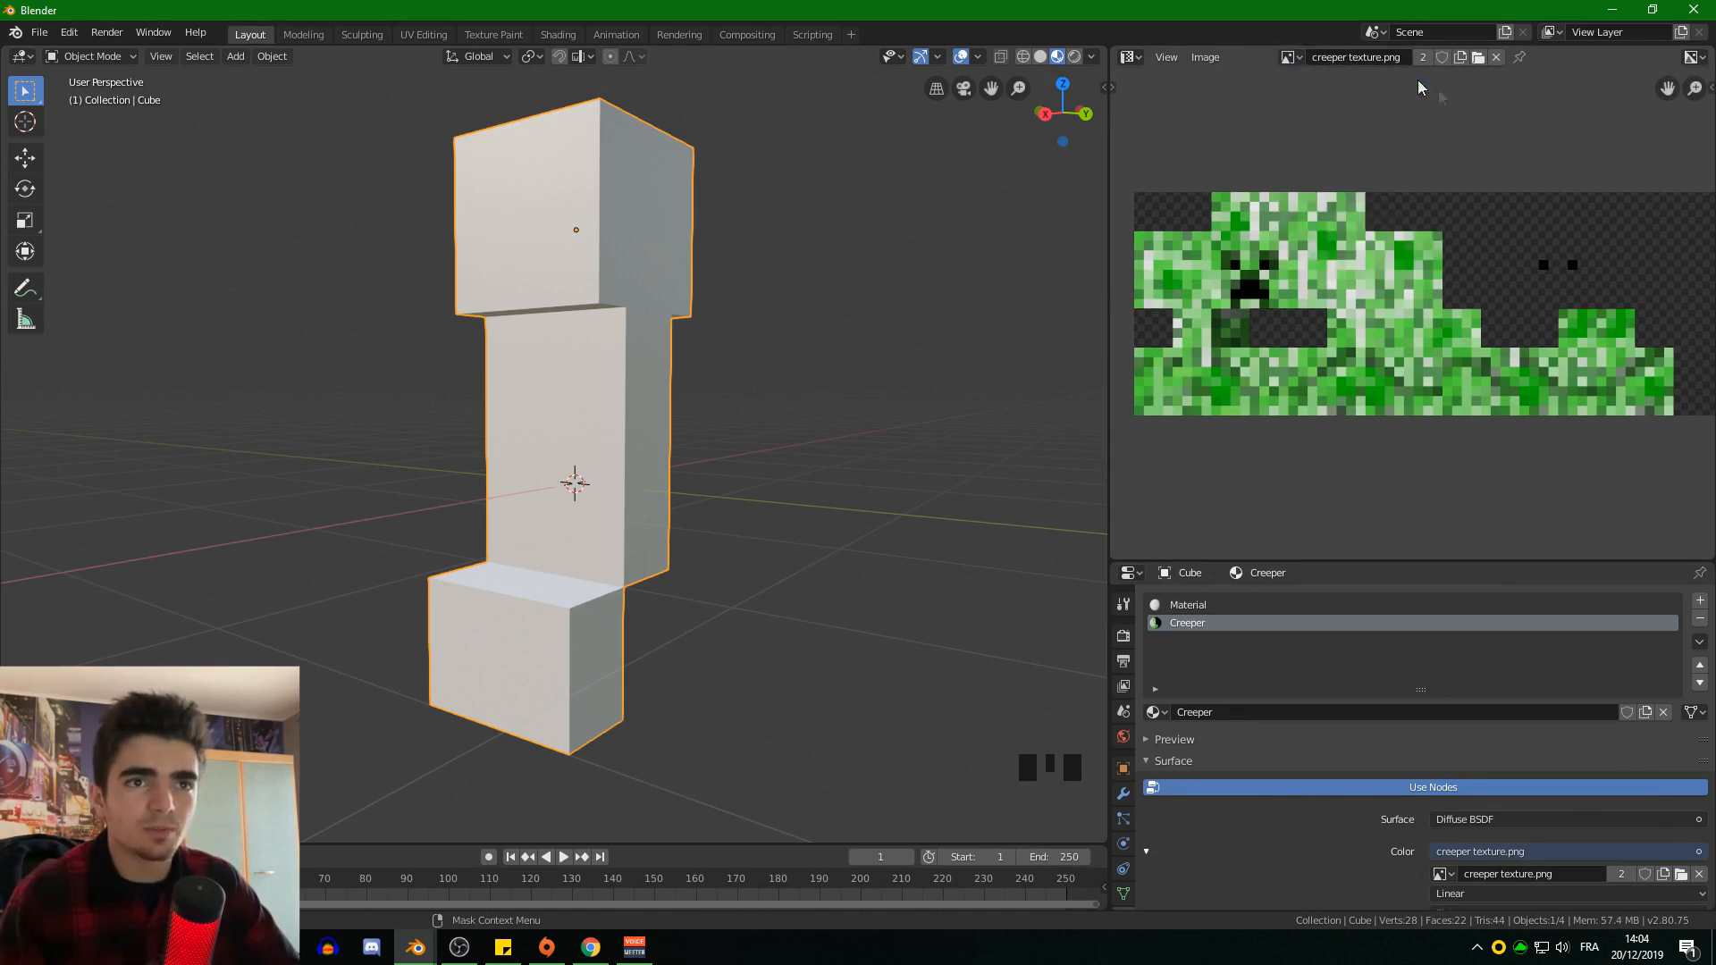
left_click_drag(1108, 157, 958, 161)
Step: Enter Edit Mode on the creeper mesh and assign the Creeper material to all of its faces
left_click(89, 56)
left_click(85, 97)
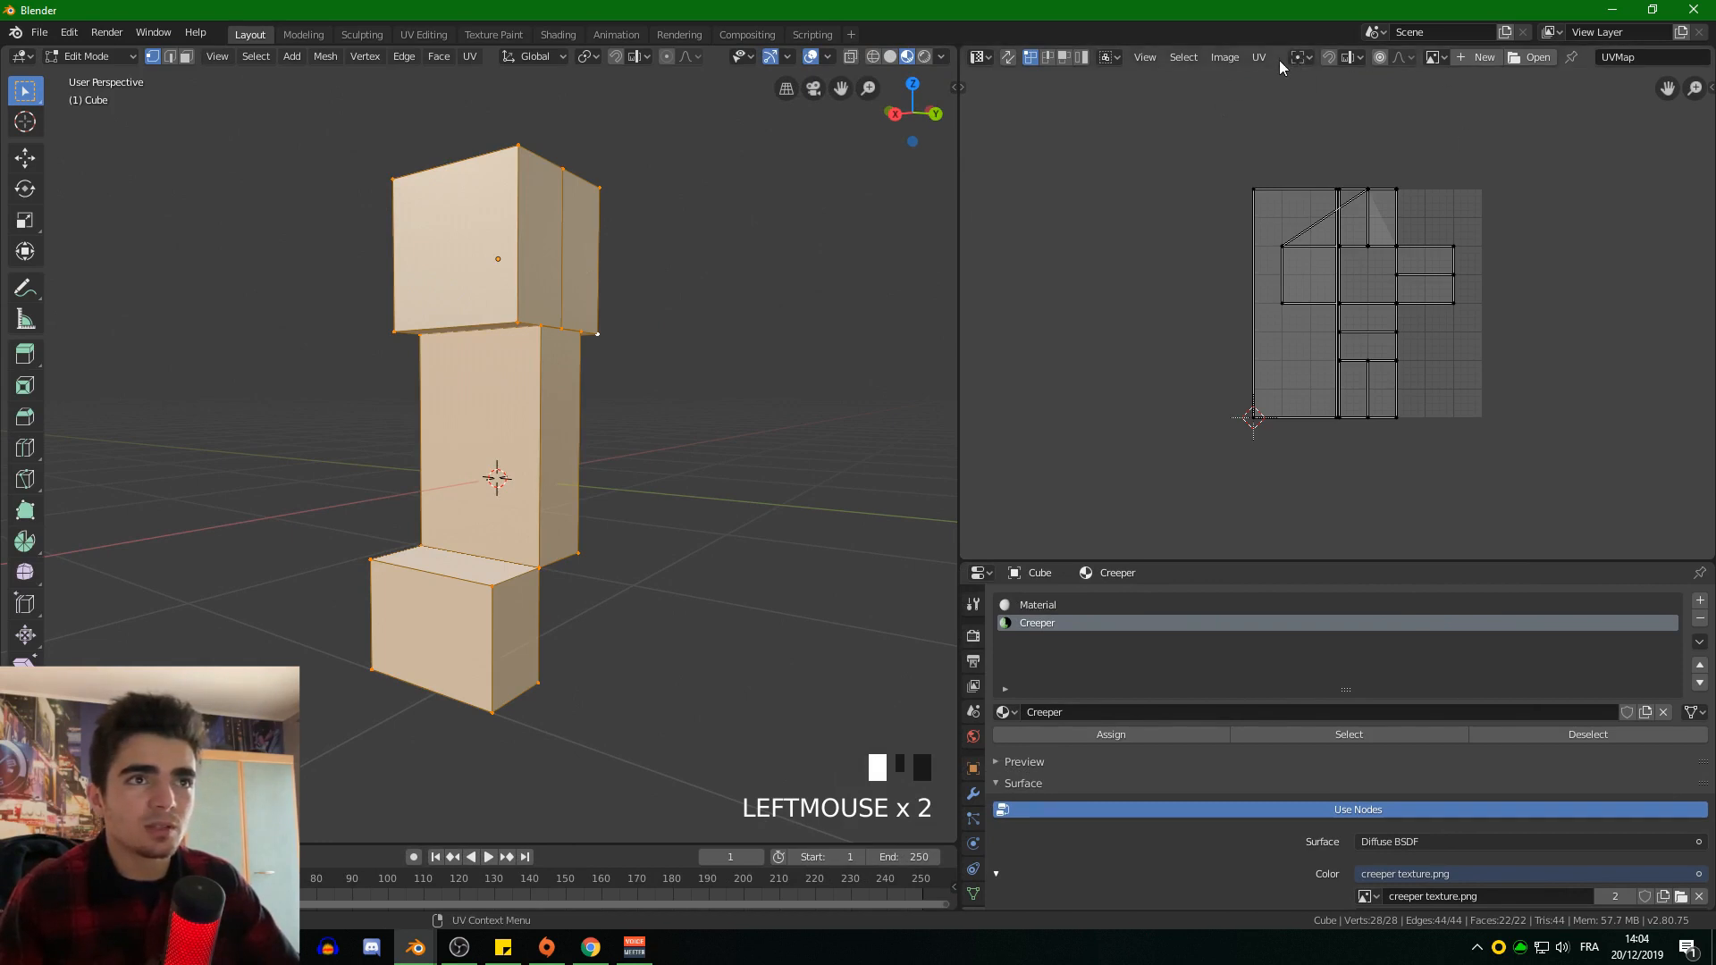
left_click(1038, 626)
left_click_drag(1139, 560, 1139, 453)
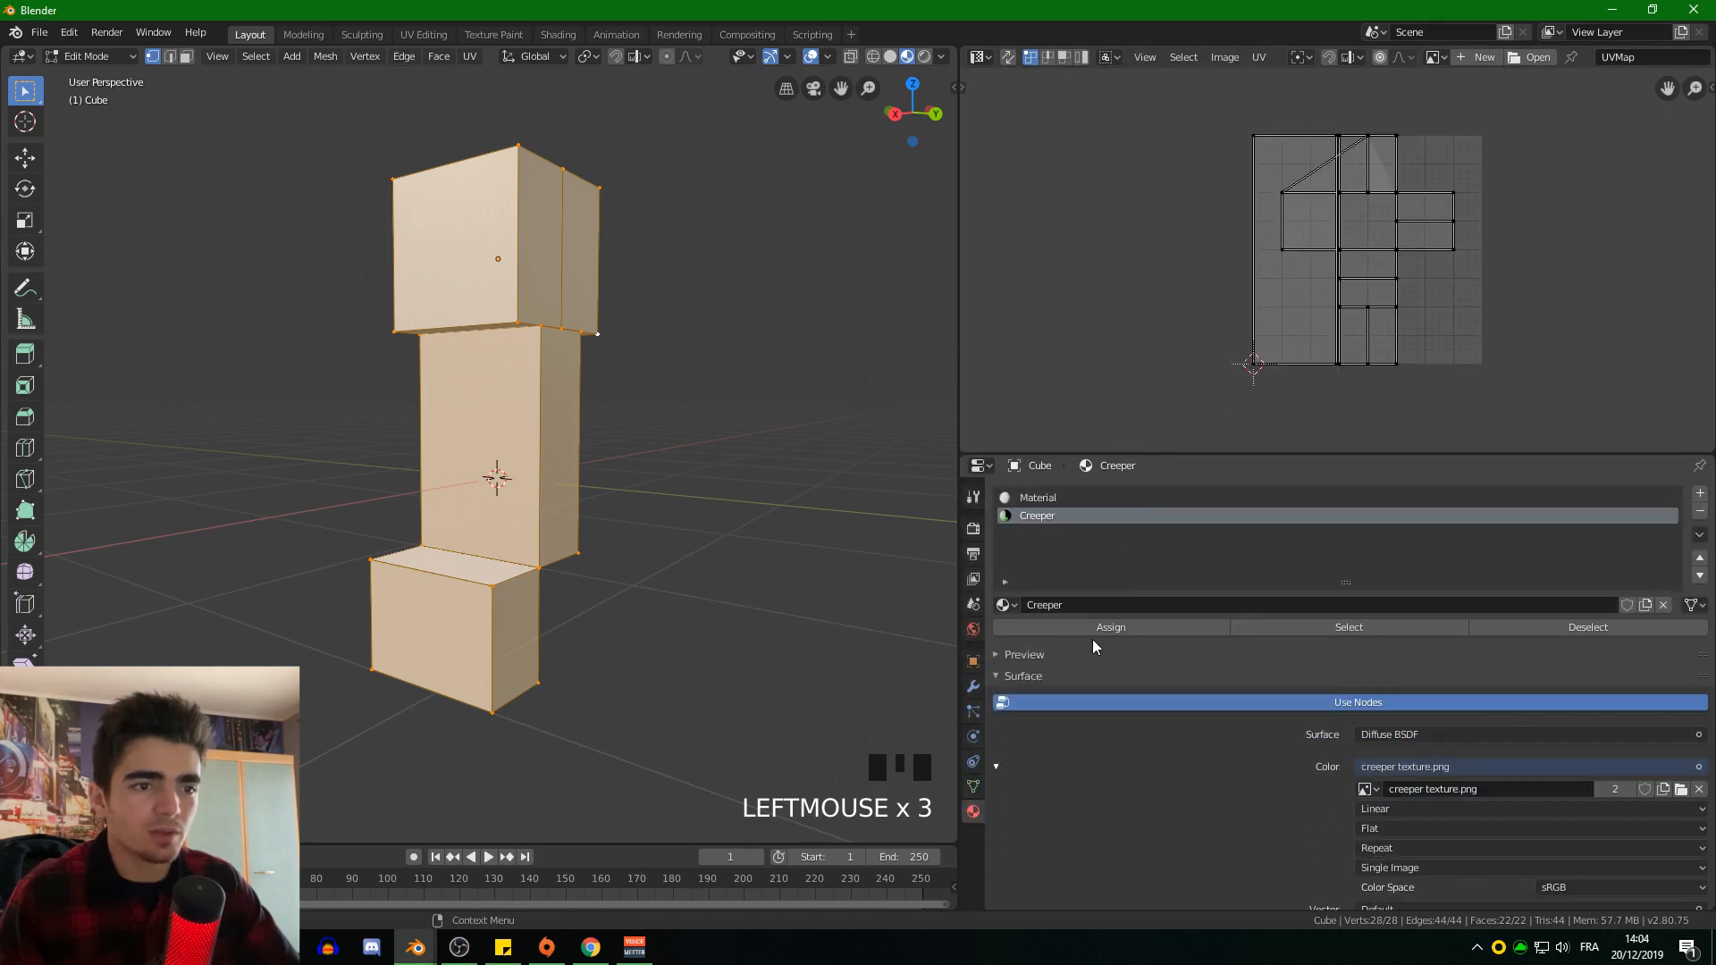
left_click(1091, 628)
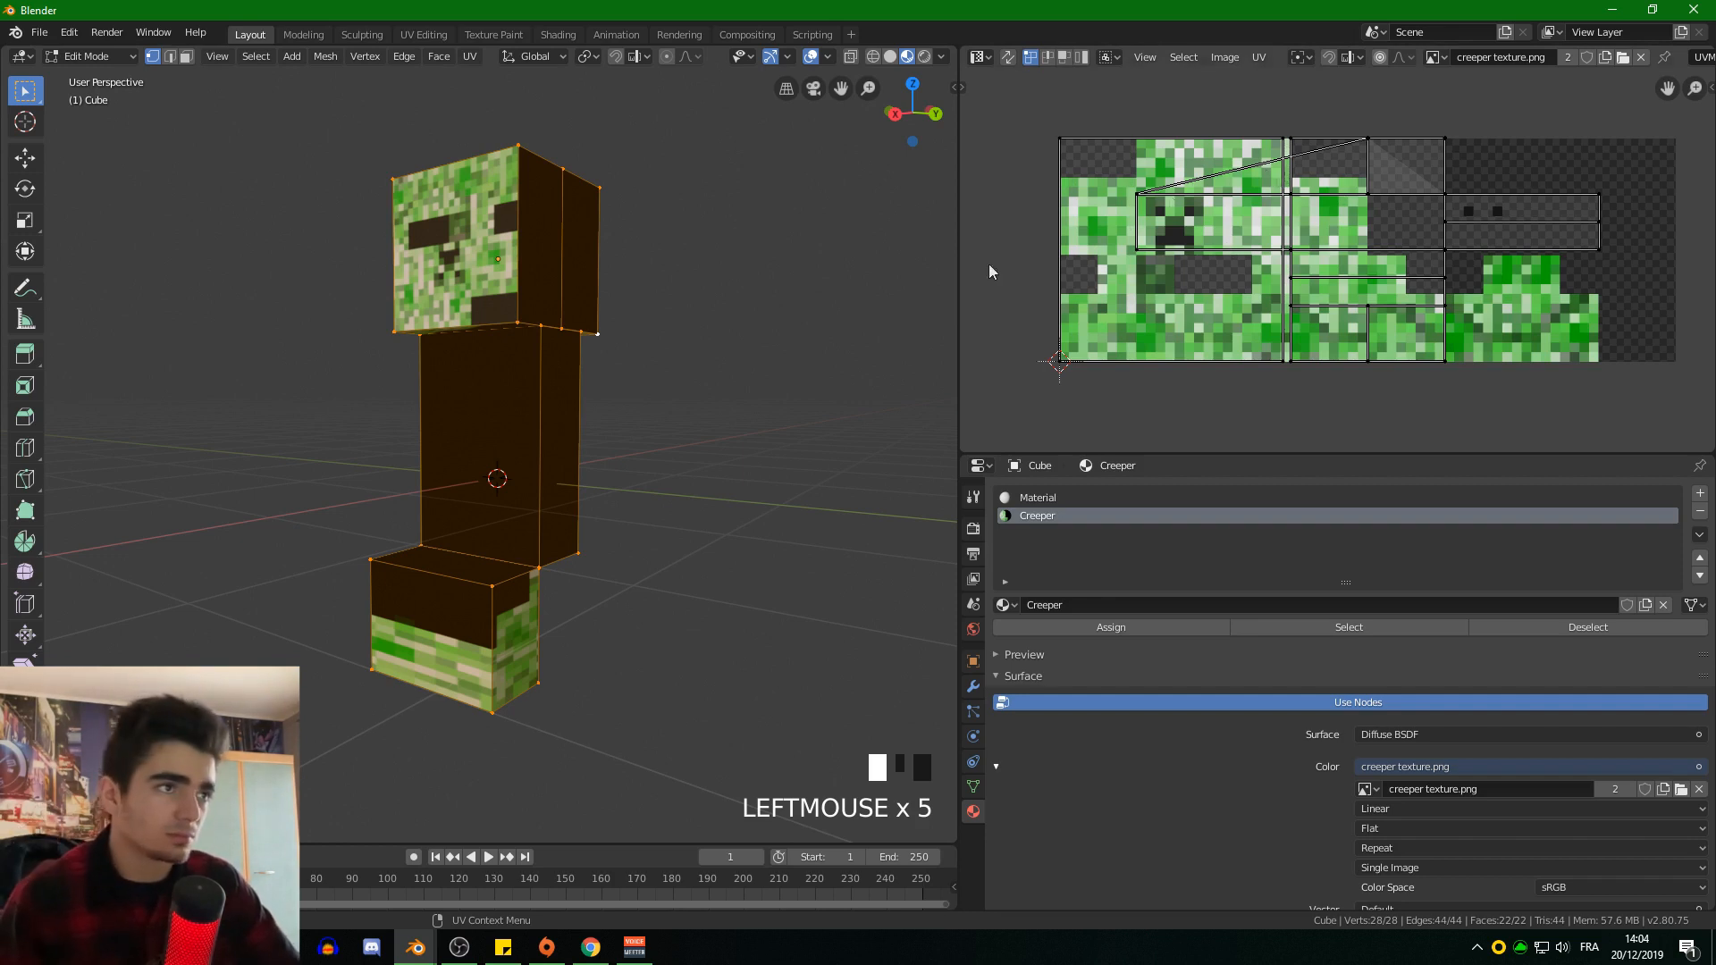
key("u")
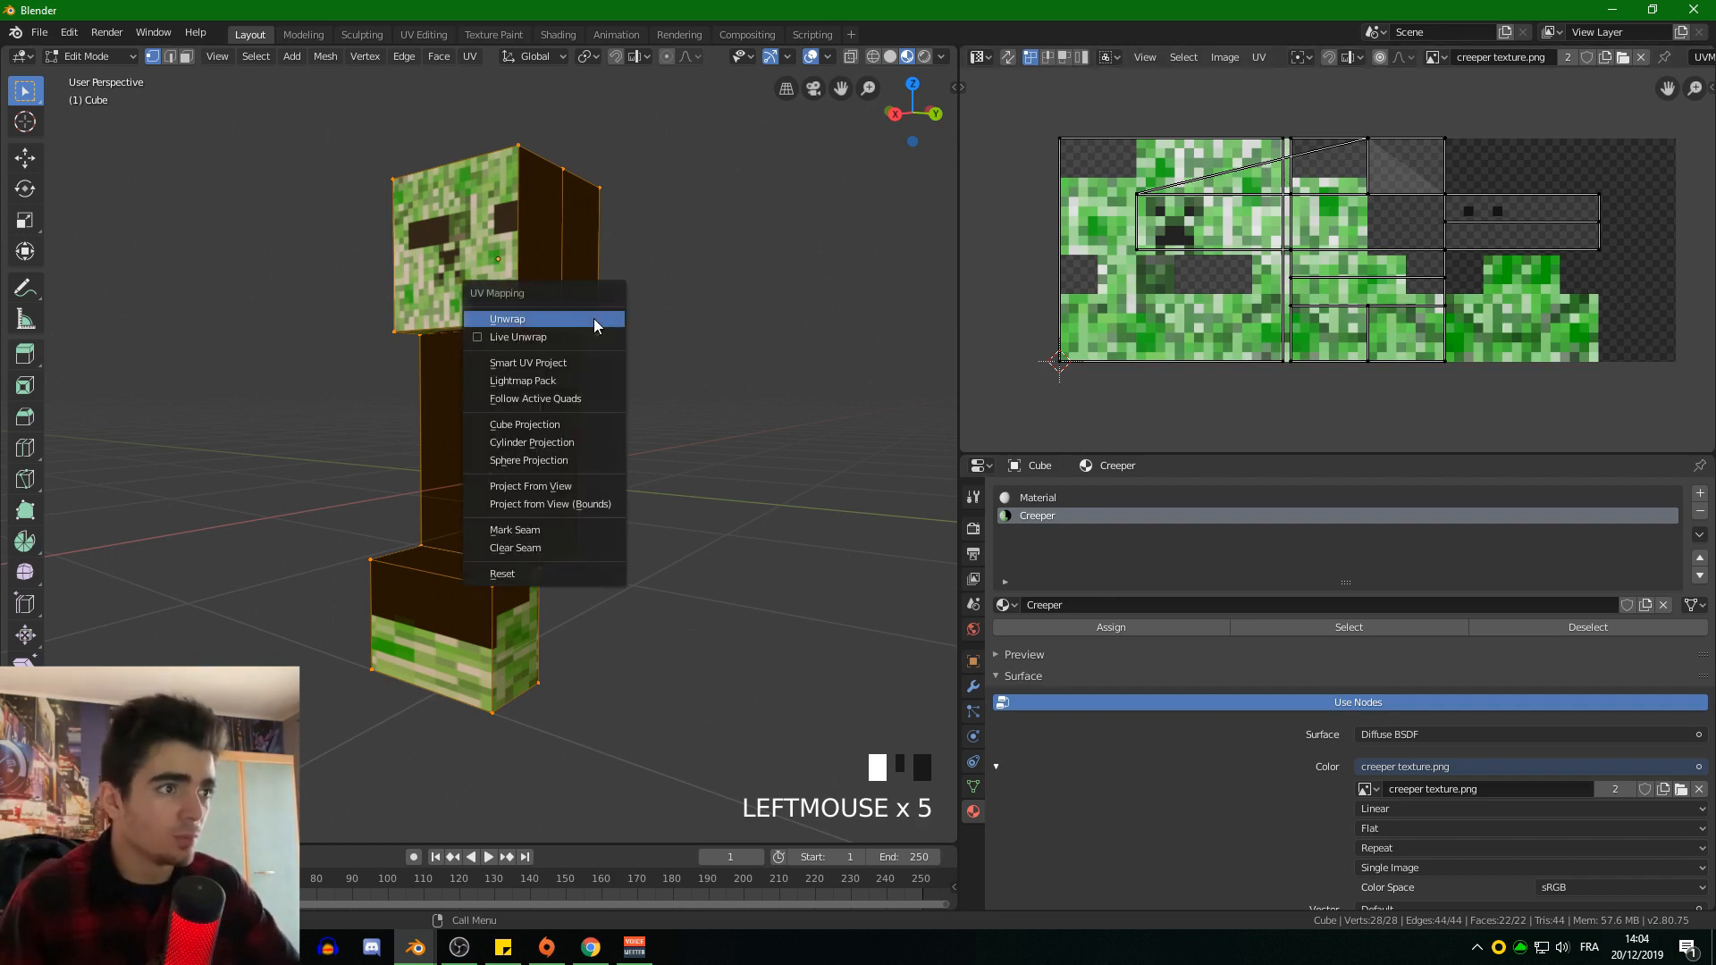
key("Escape")
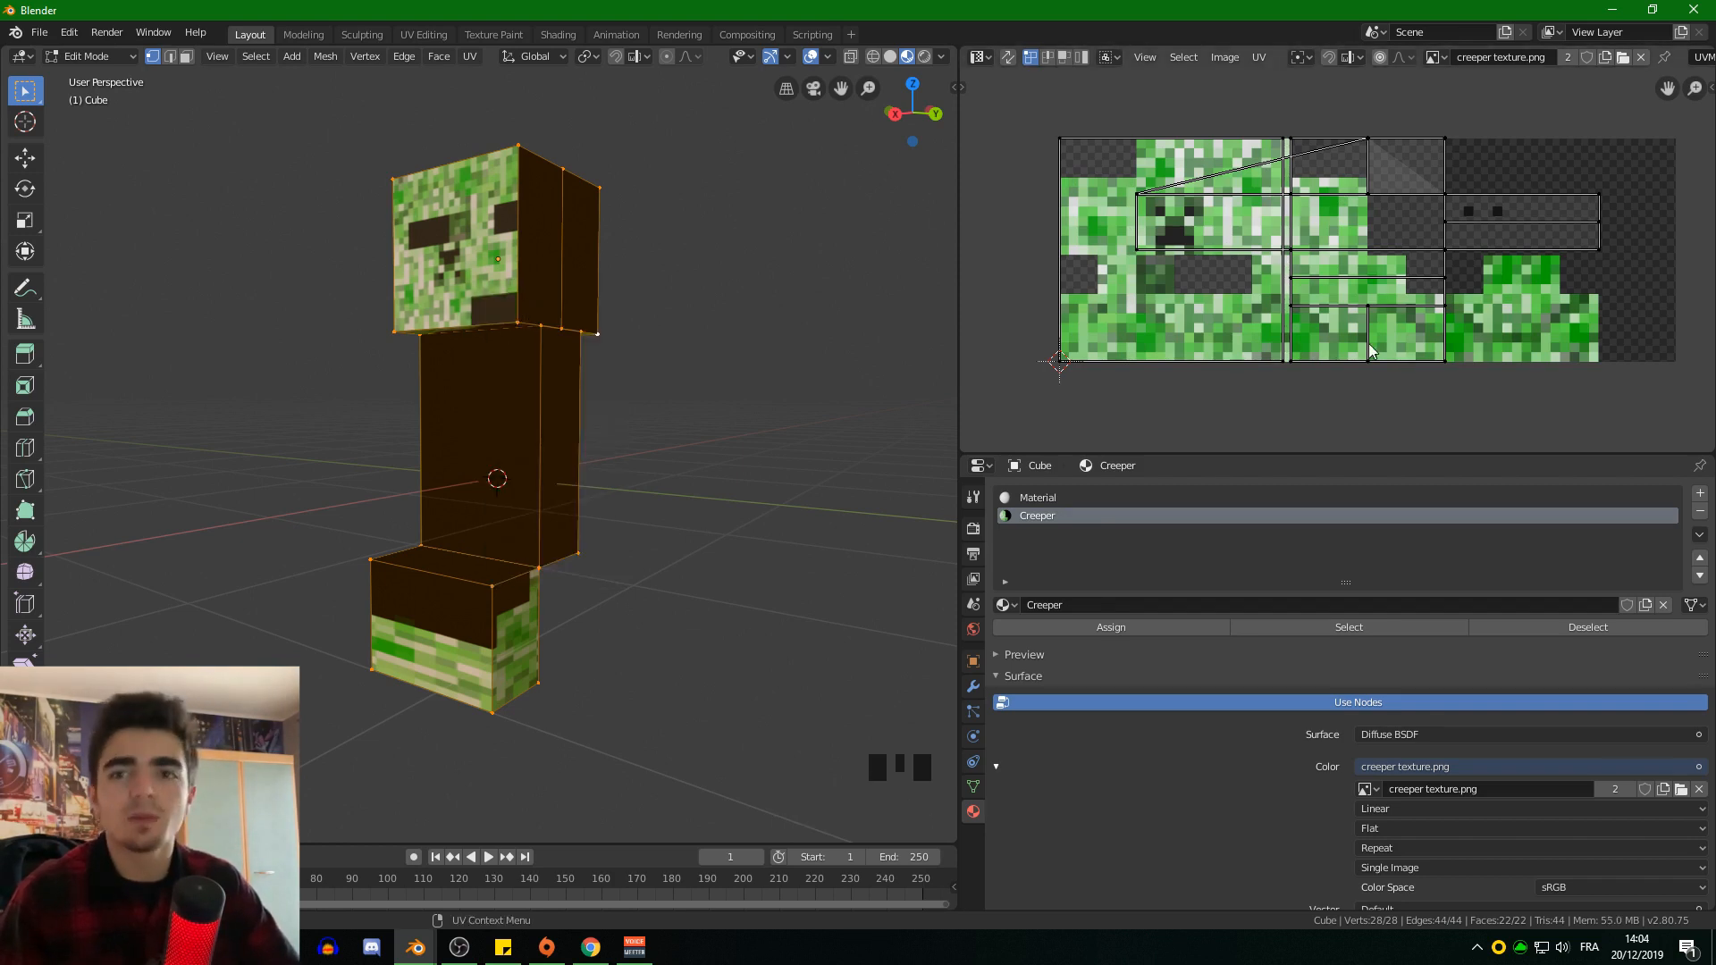
Step: Select only the front face of the head in face select mode and enlarge the UV Editor around the texture
left_click(186, 57)
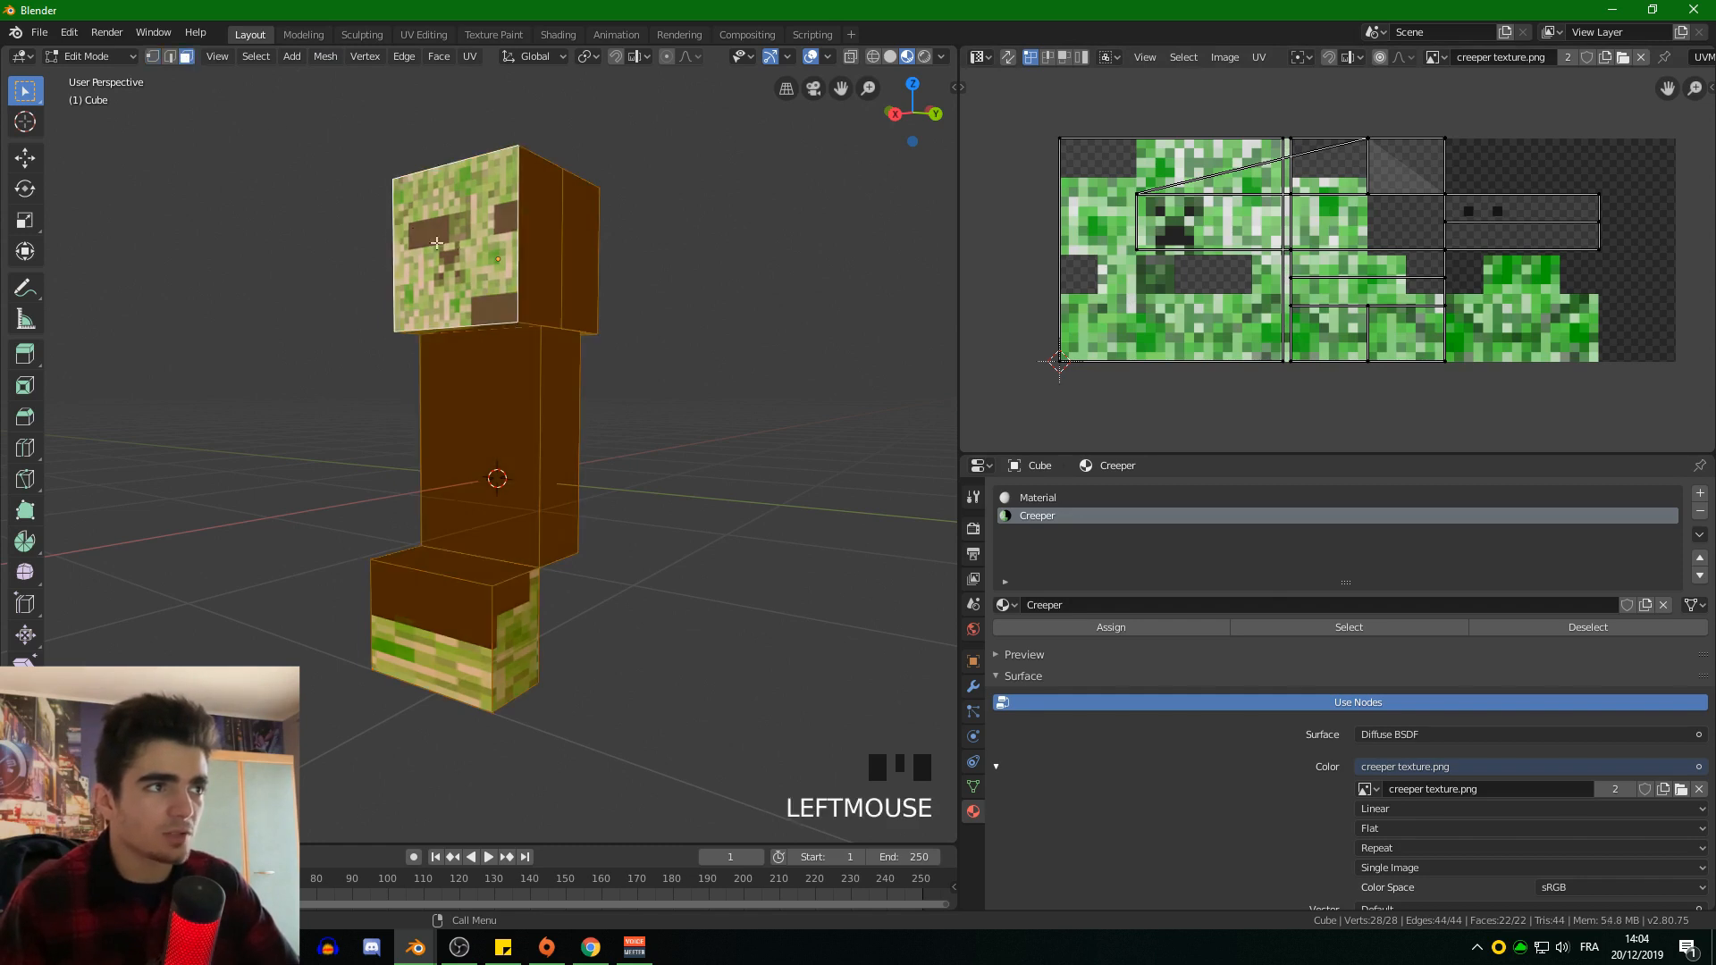
left_click(475, 224)
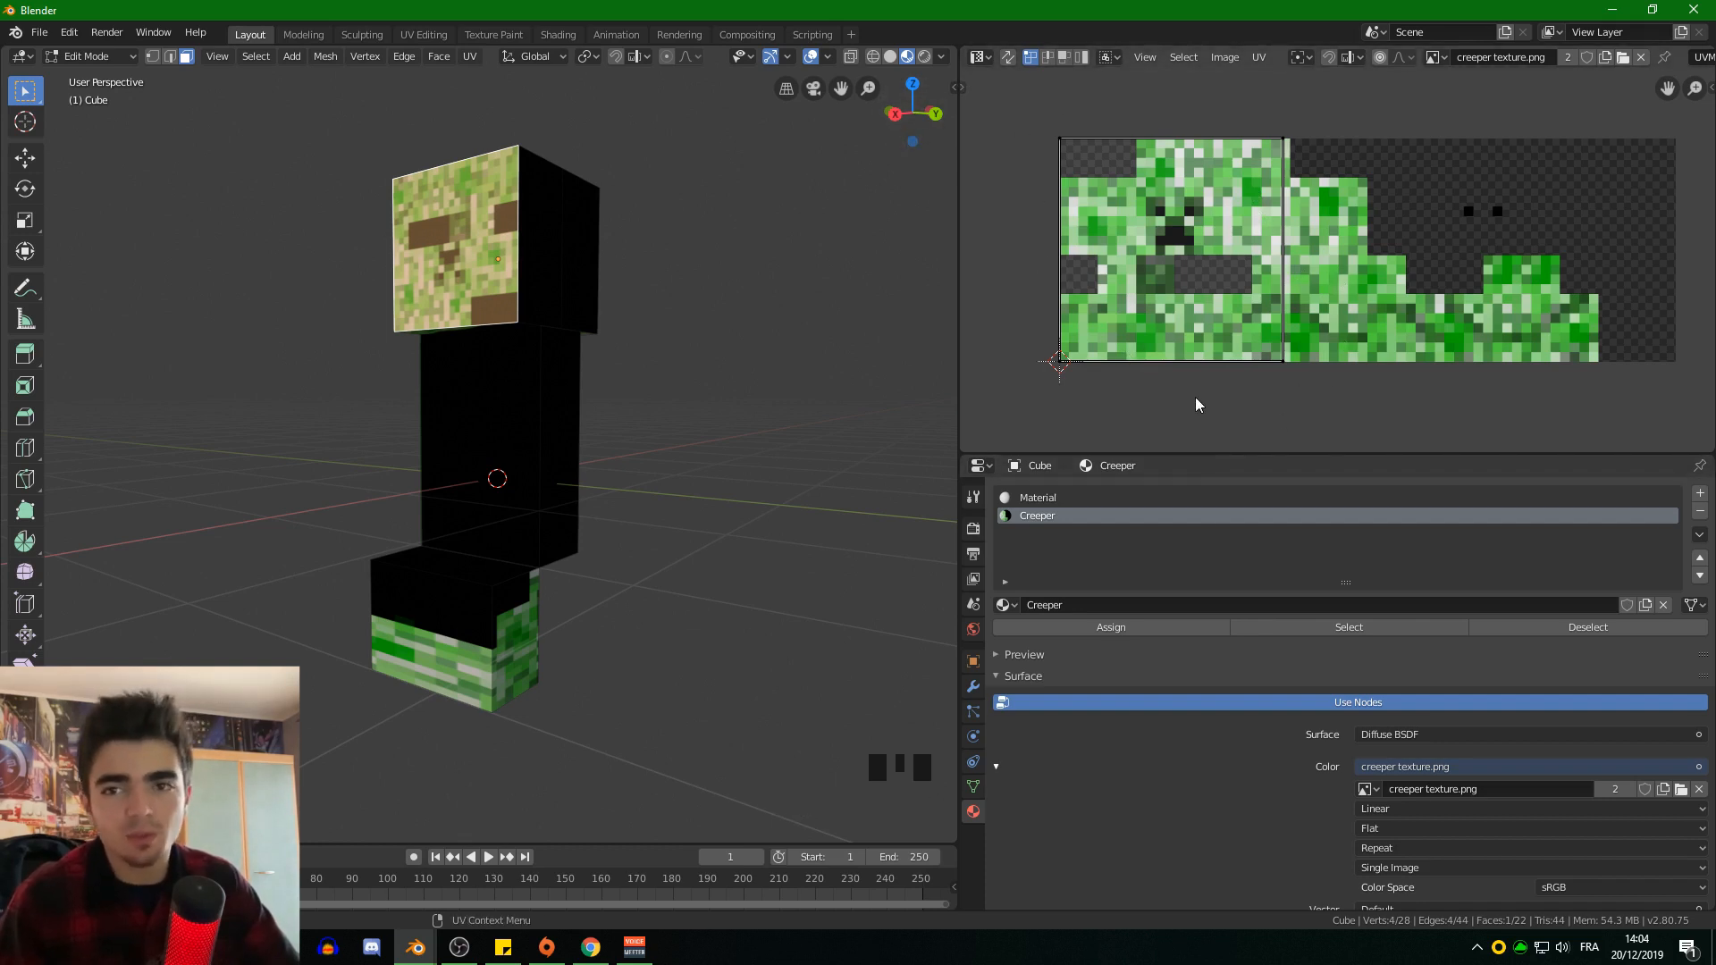
left_click_drag(1156, 454, 1067, 760)
left_click_drag(957, 525, 683, 526)
scroll(787, 483, "up", 3)
middle_click_drag(975, 385, 1125, 411)
Step: Select all UVs of the head's front face, shrink them to under half size and rotate them 180 degrees
left_click(792, 635)
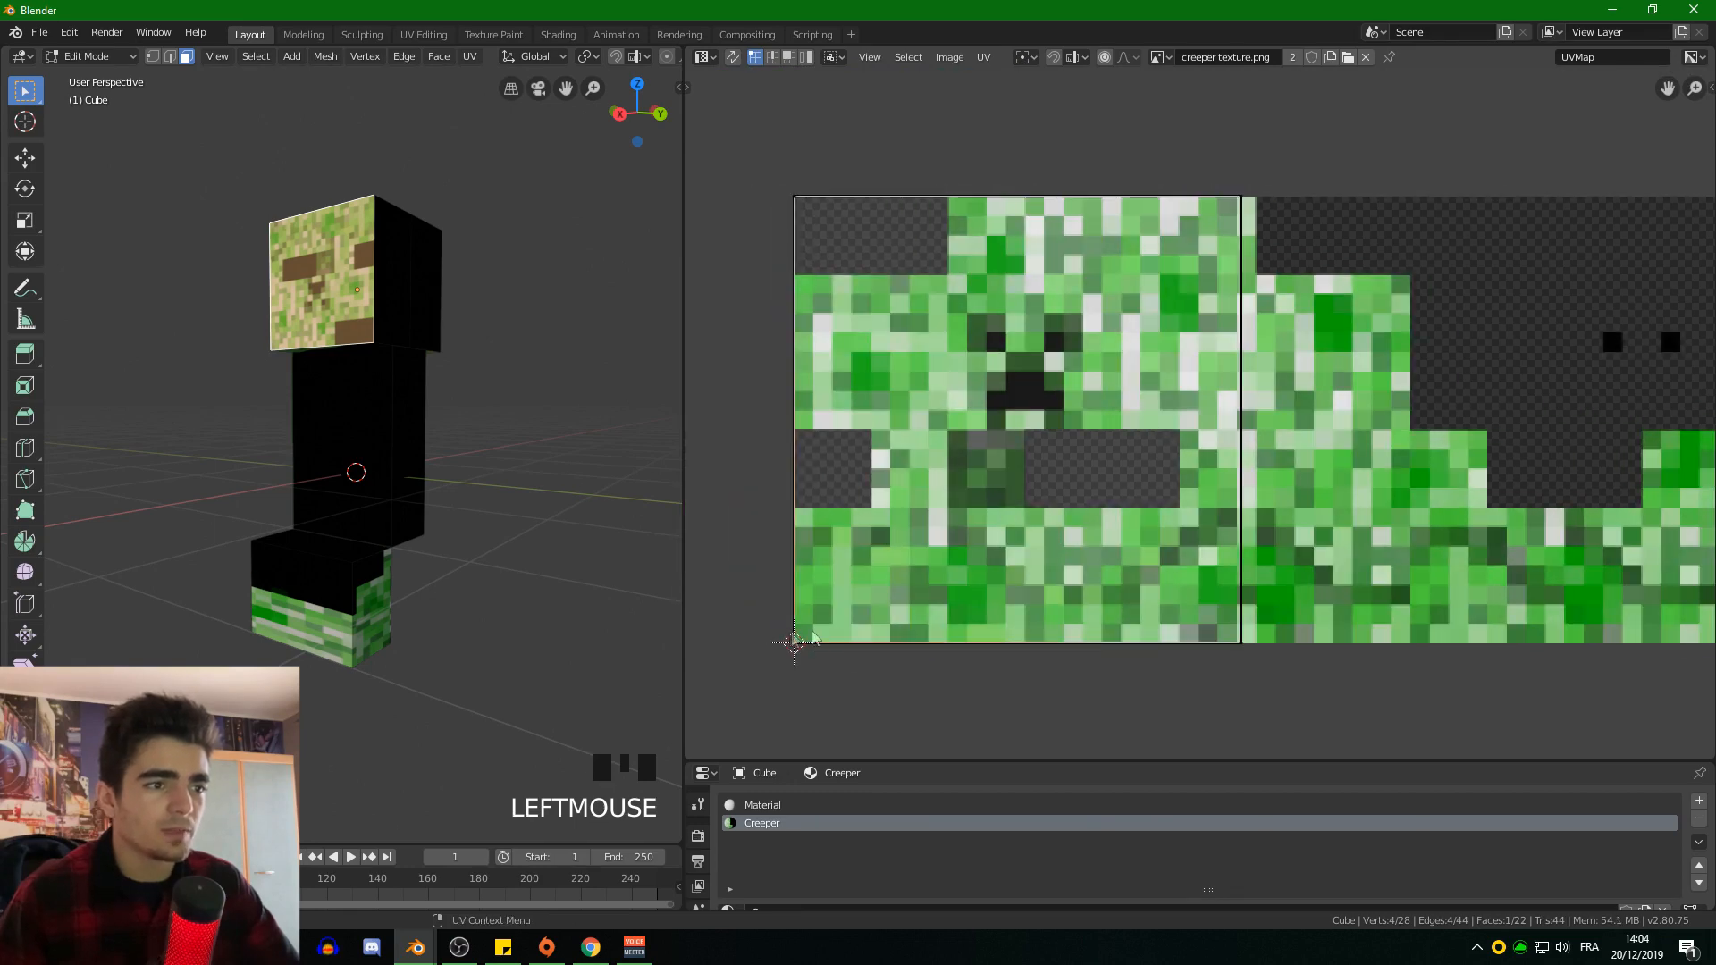
key("a")
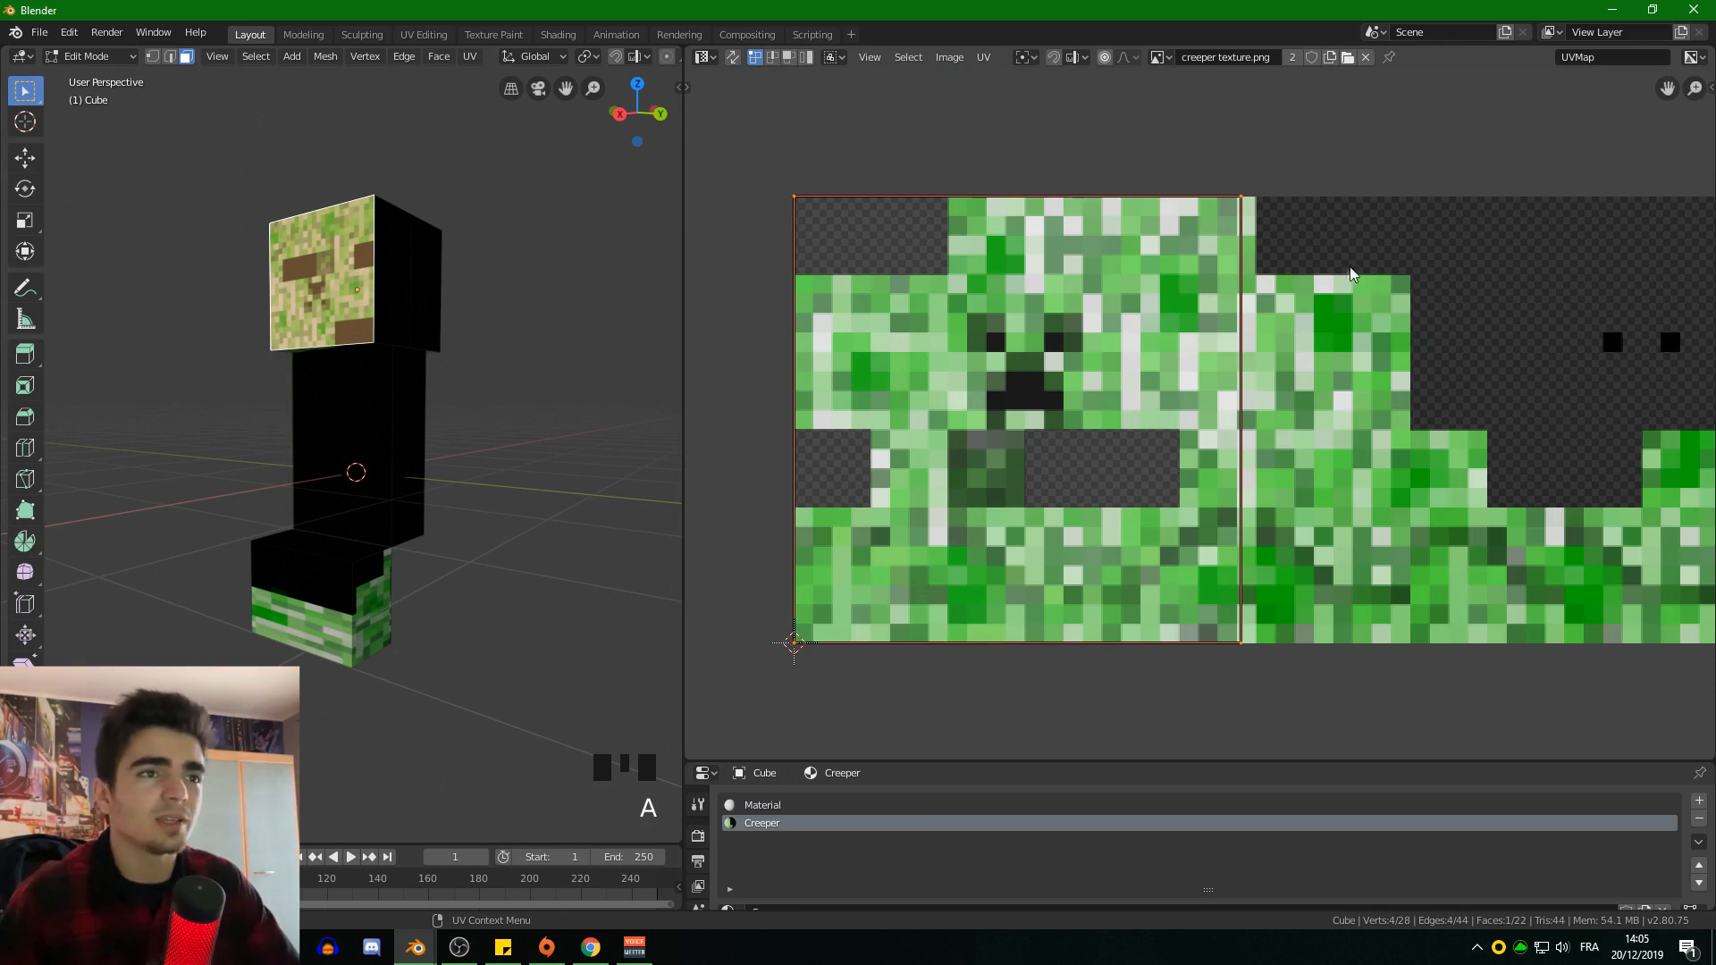
key("s")
left_click(1209, 323)
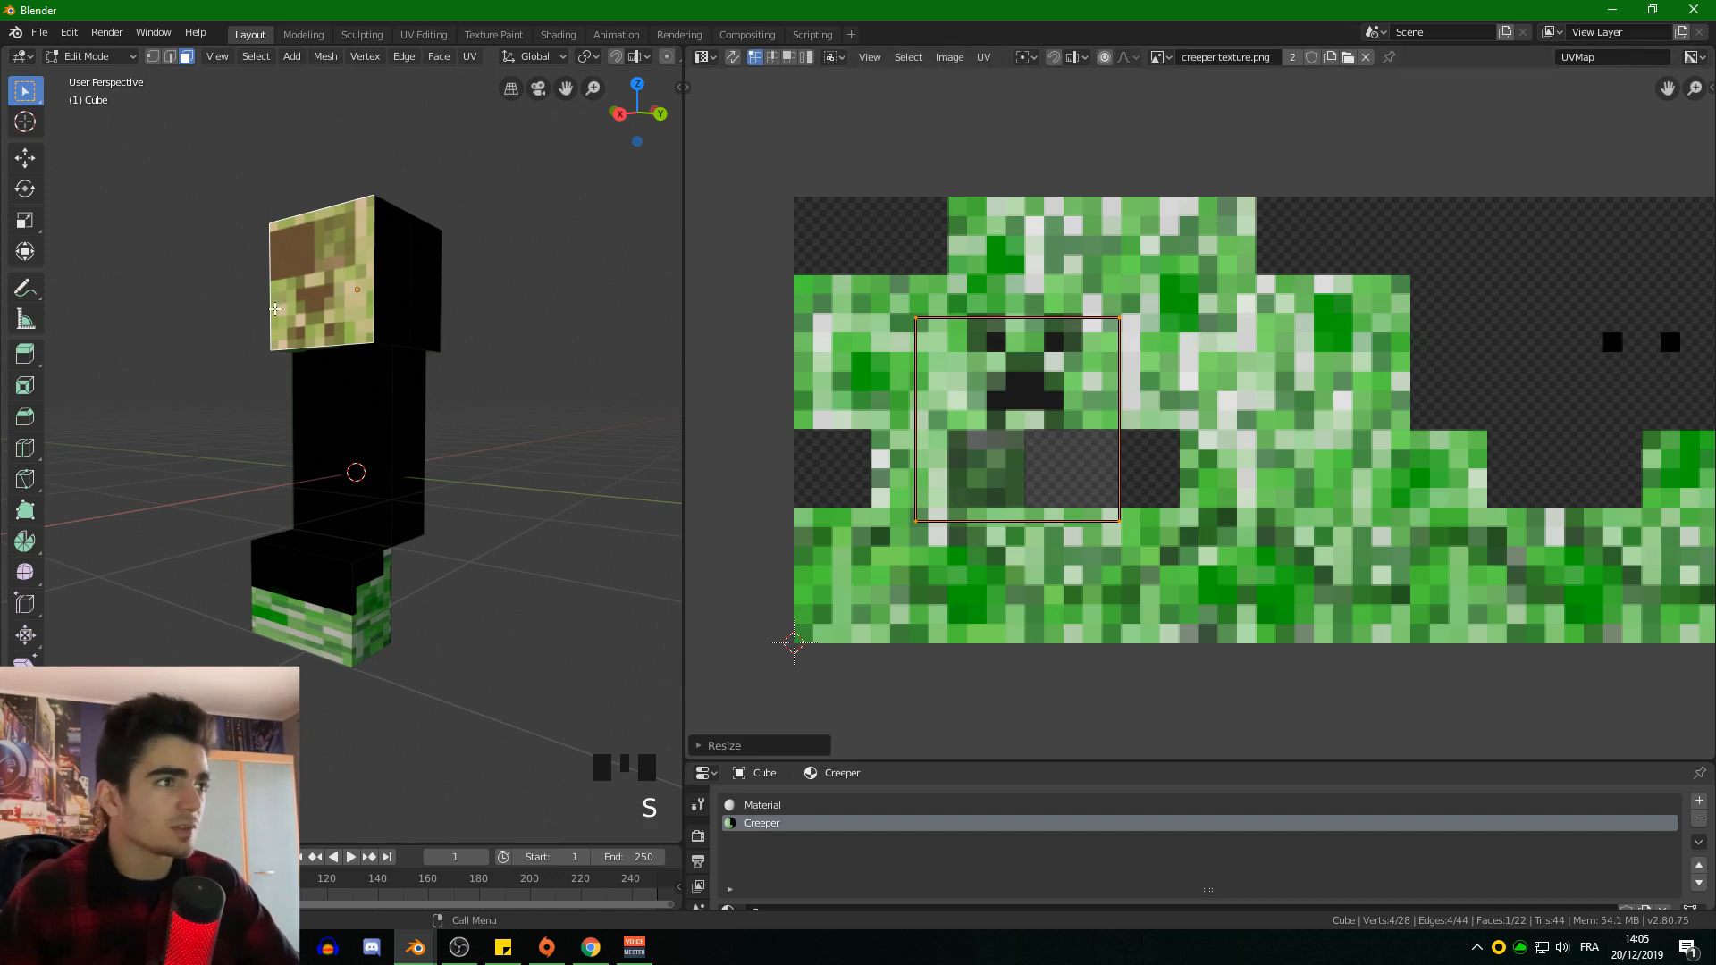
key("r")
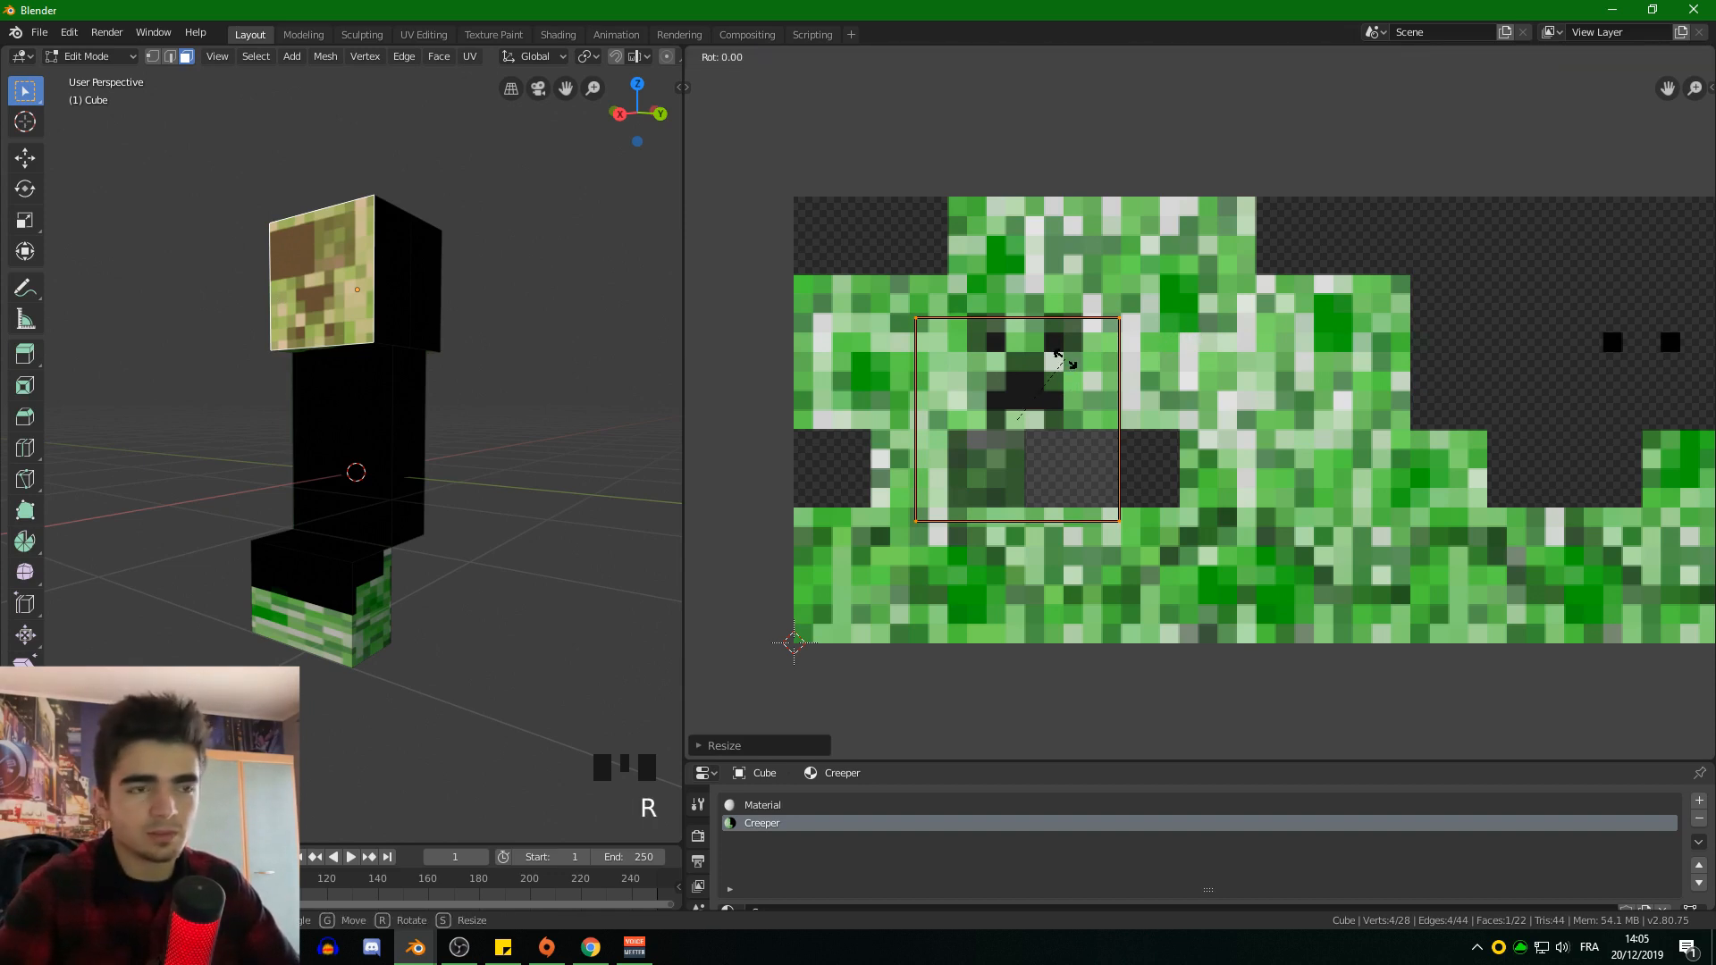
type("180")
key("Return")
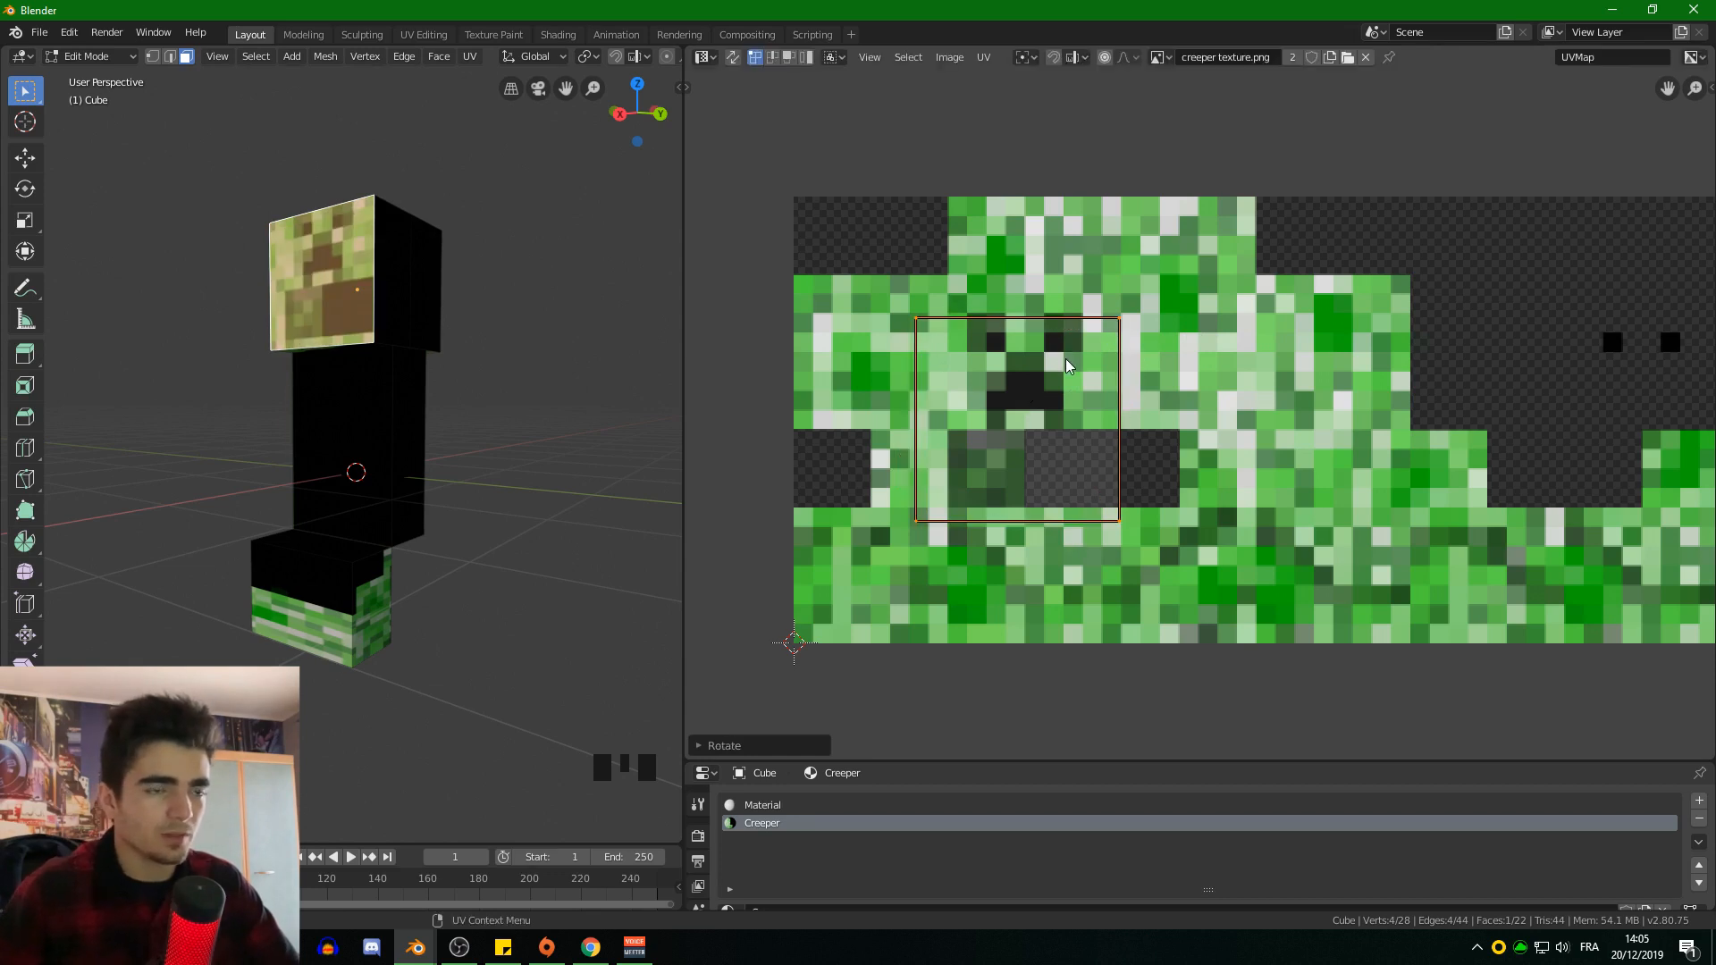
Step: Move the UV square over the creeper's face in the texture and scale it to about 0.8 so it roughly frames the face
key("g")
left_click(1125, 231)
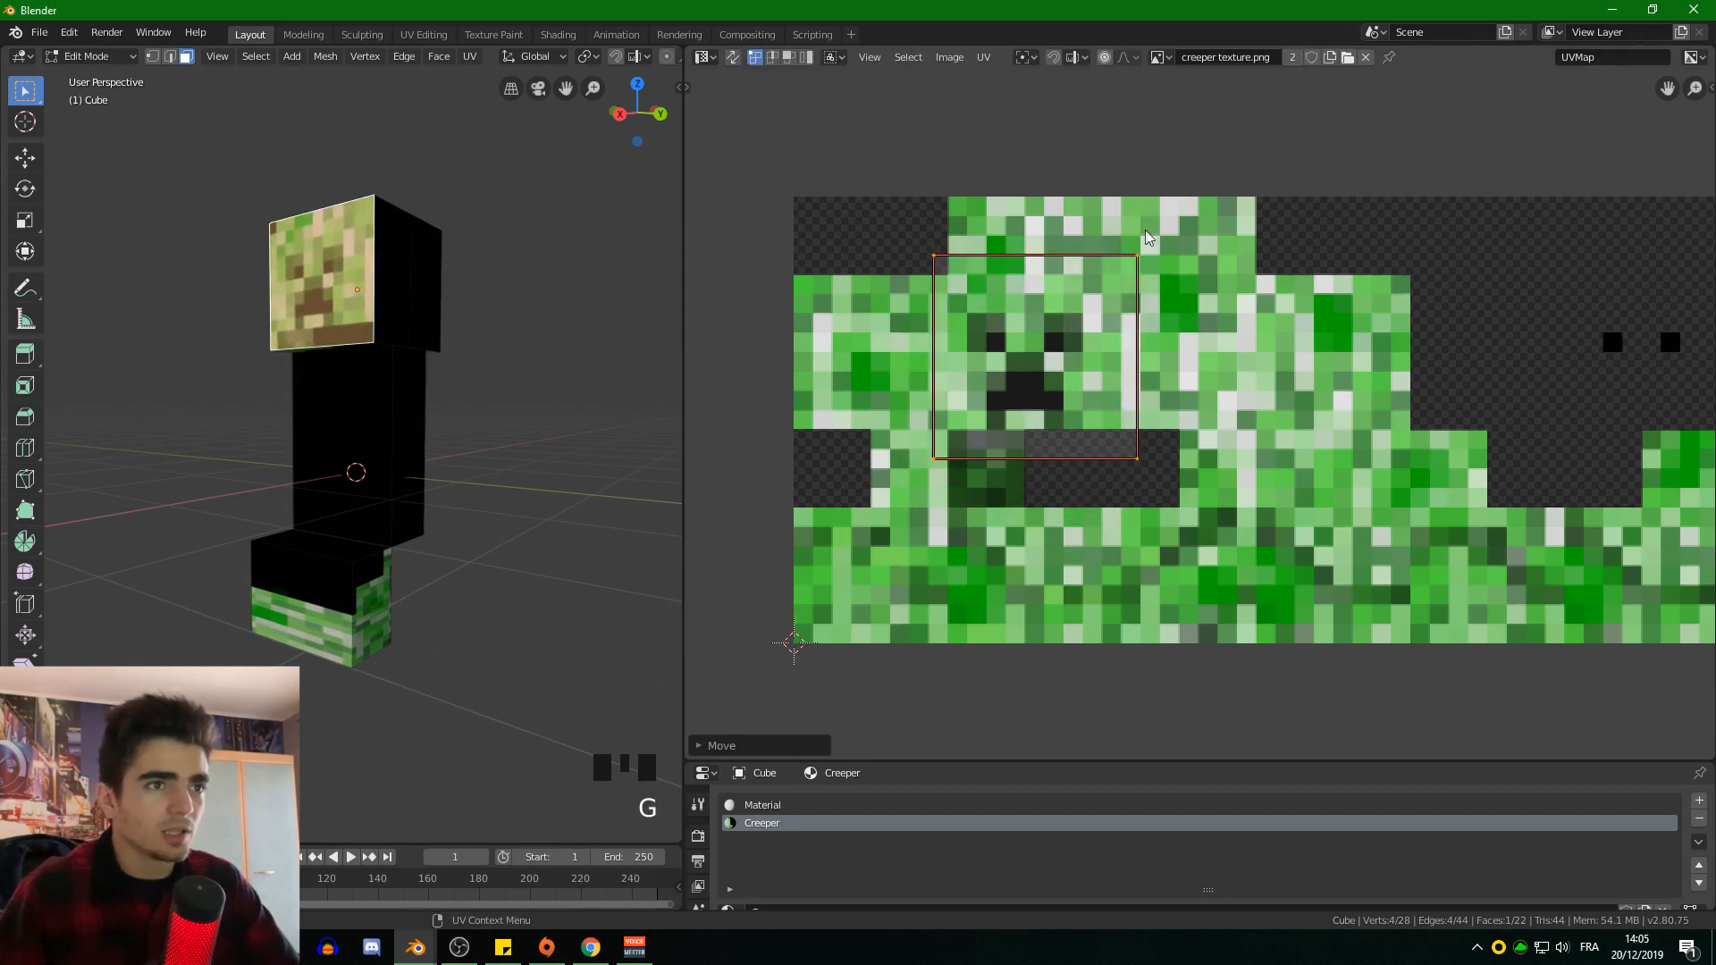
key("s")
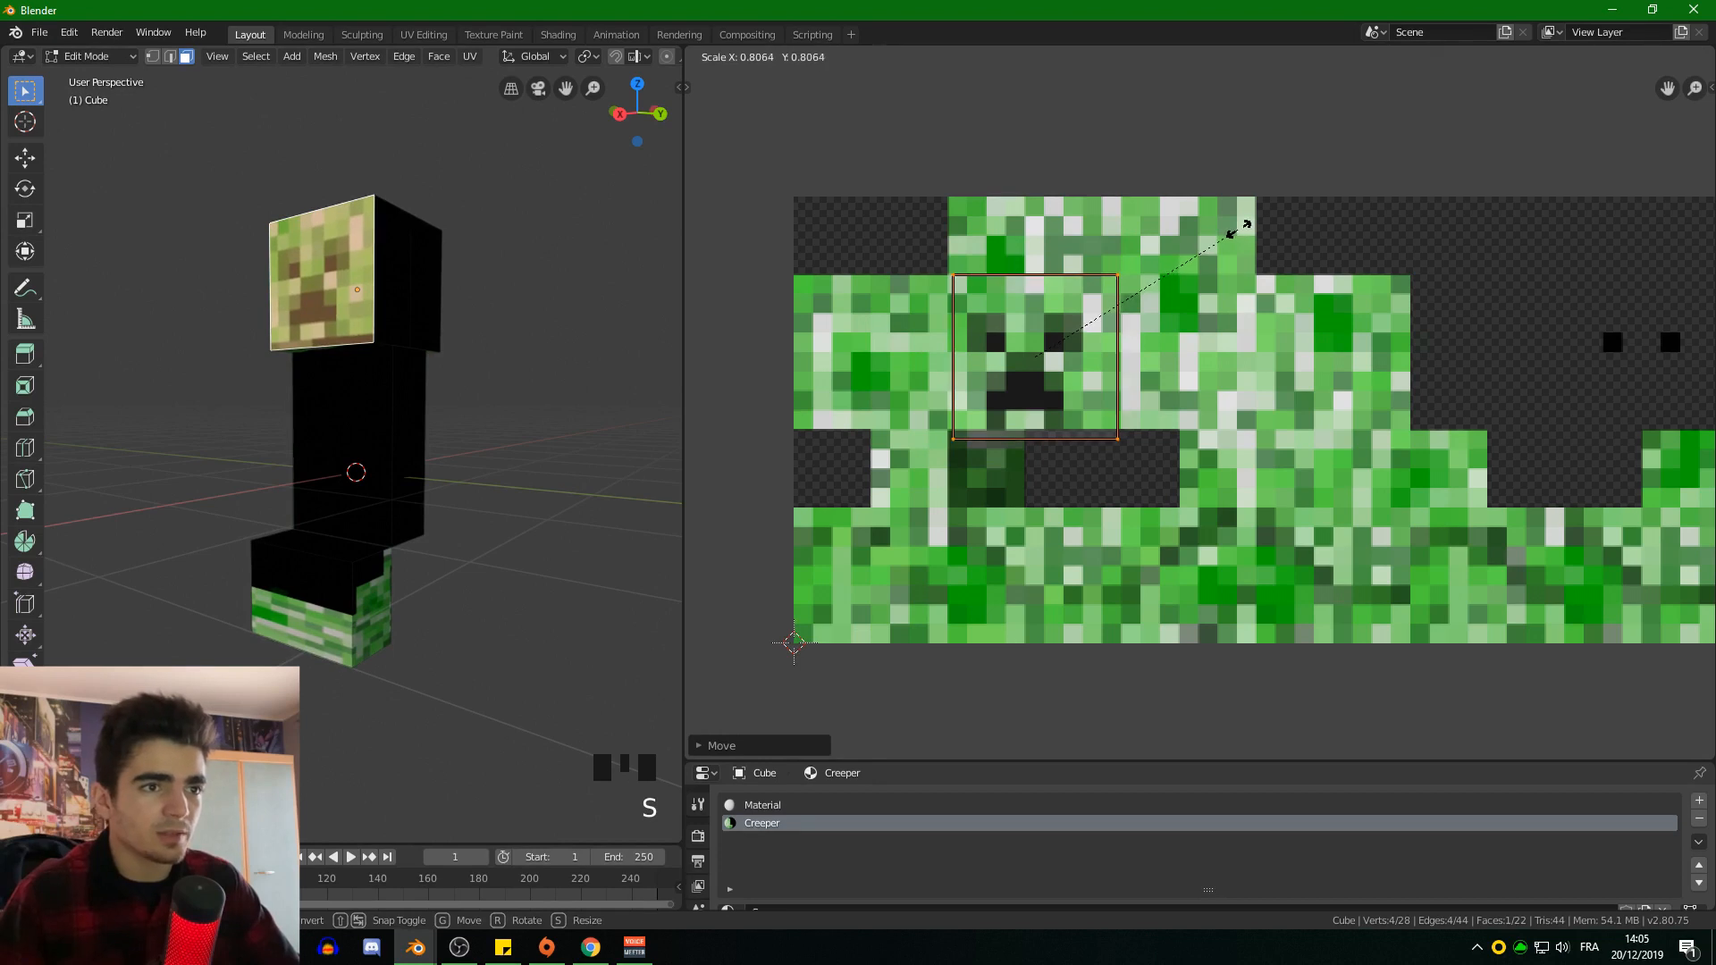
left_click(1245, 220)
scroll(1156, 266, "up", 2)
middle_click_drag(1156, 272, 1368, 462)
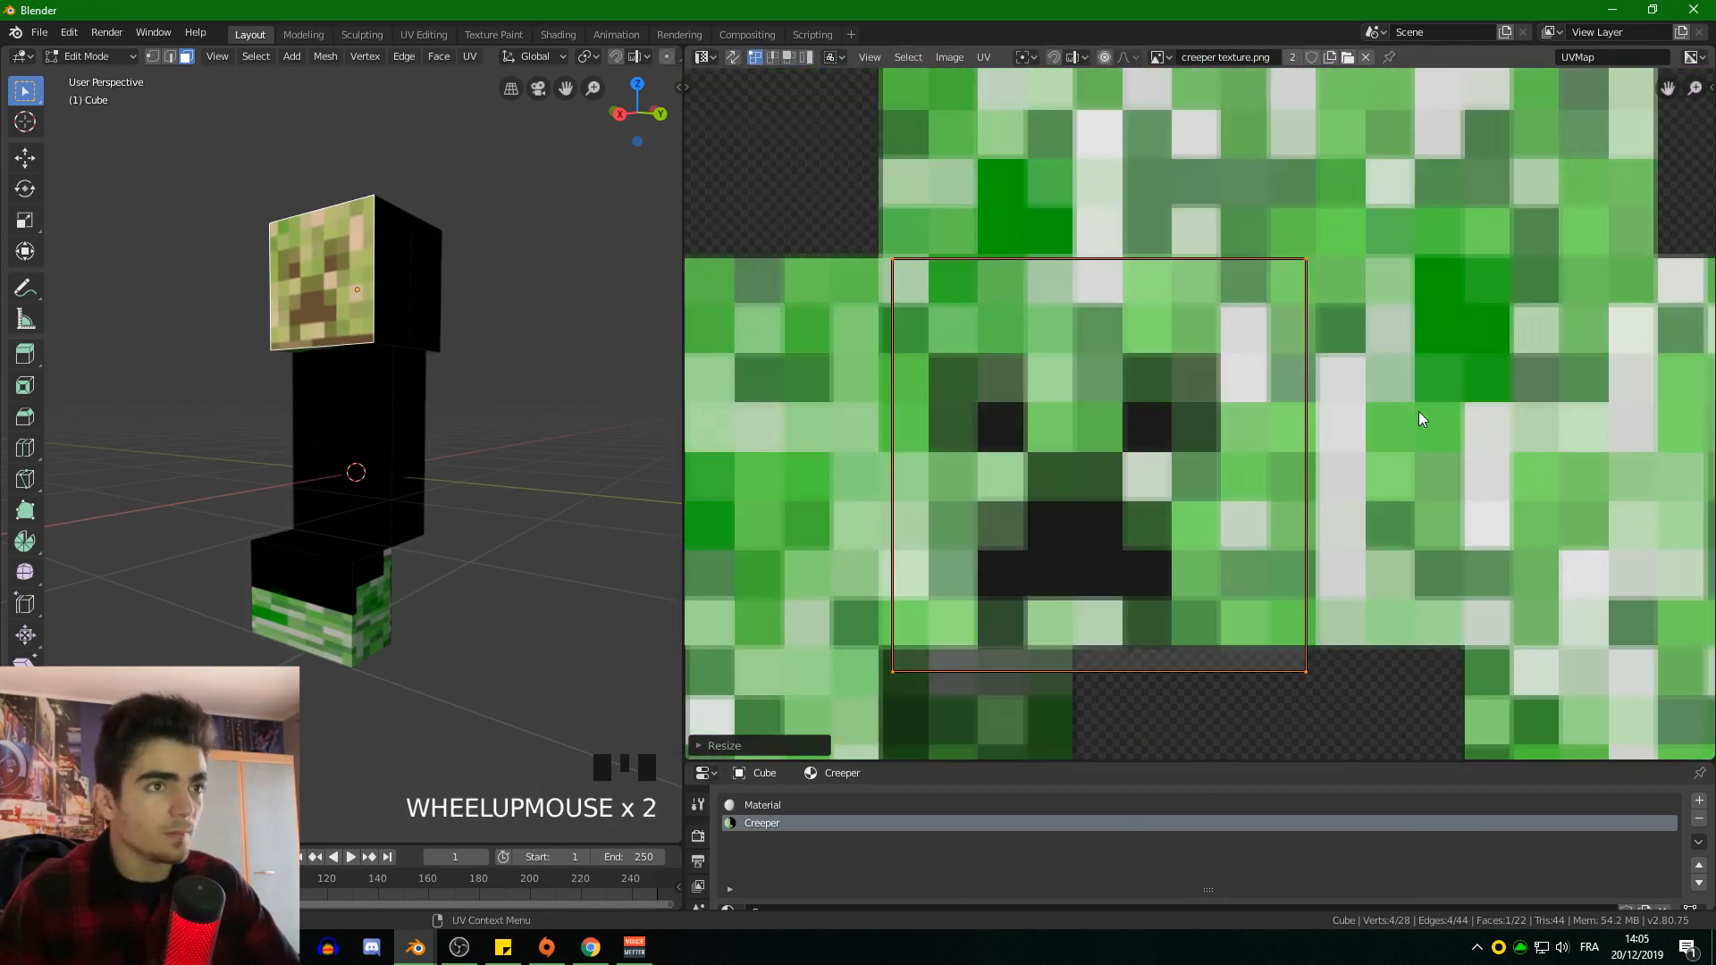
key("g")
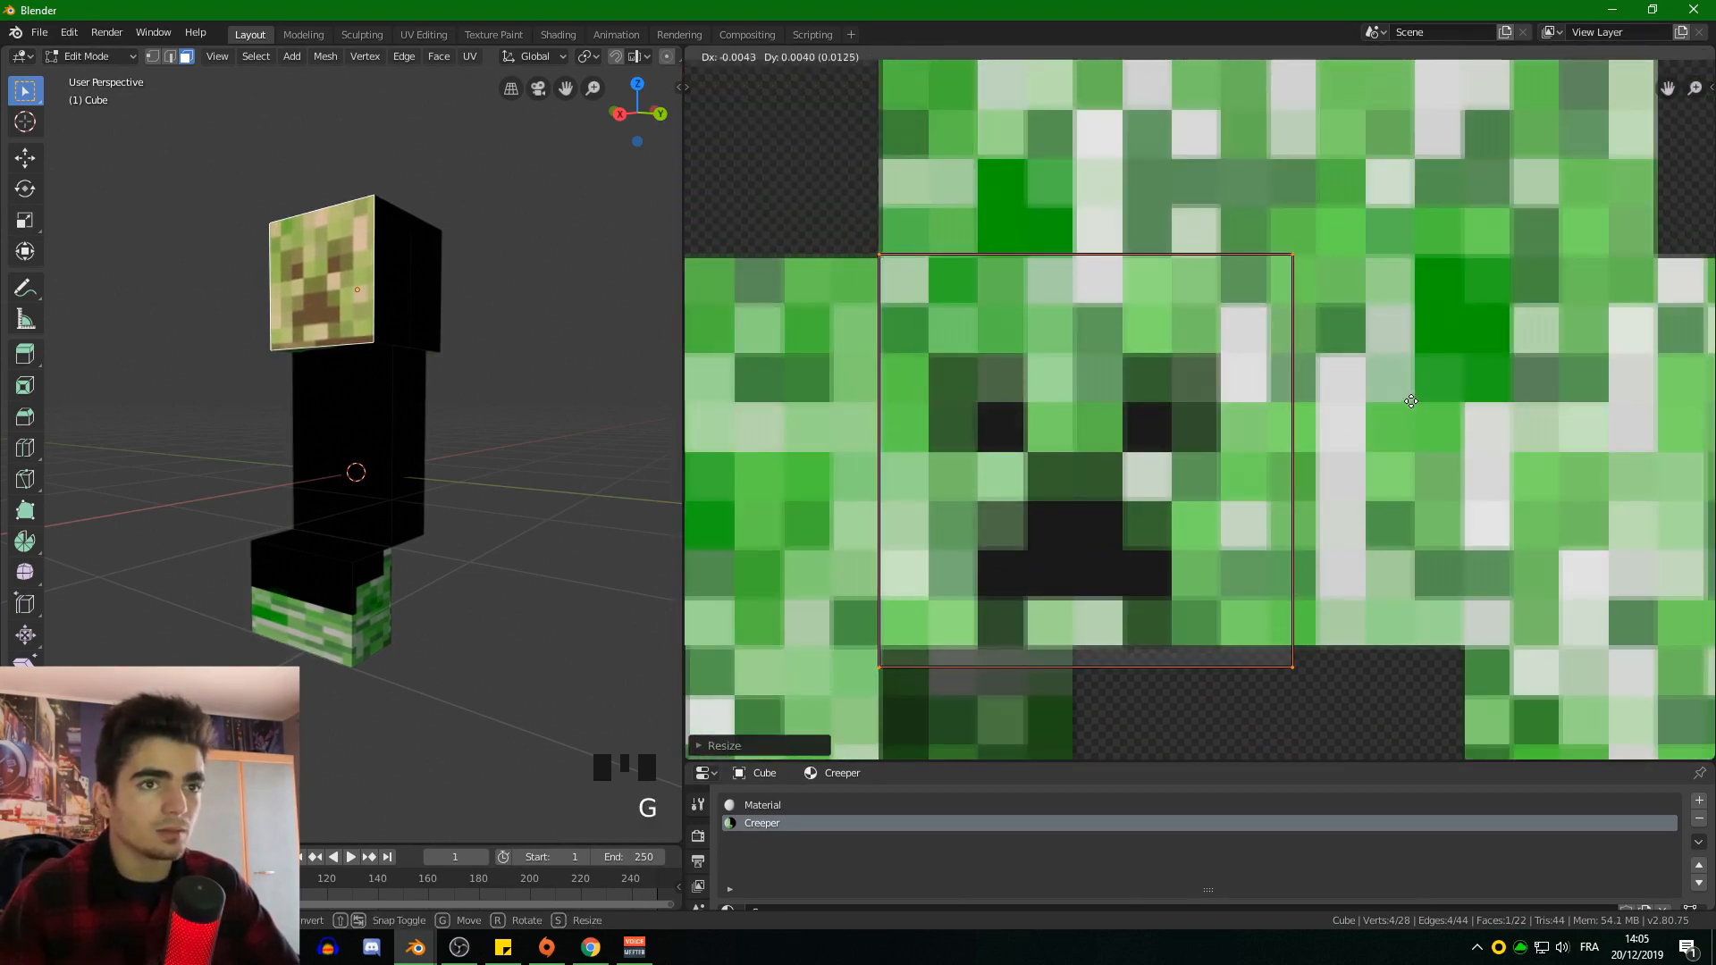
left_click(1410, 401)
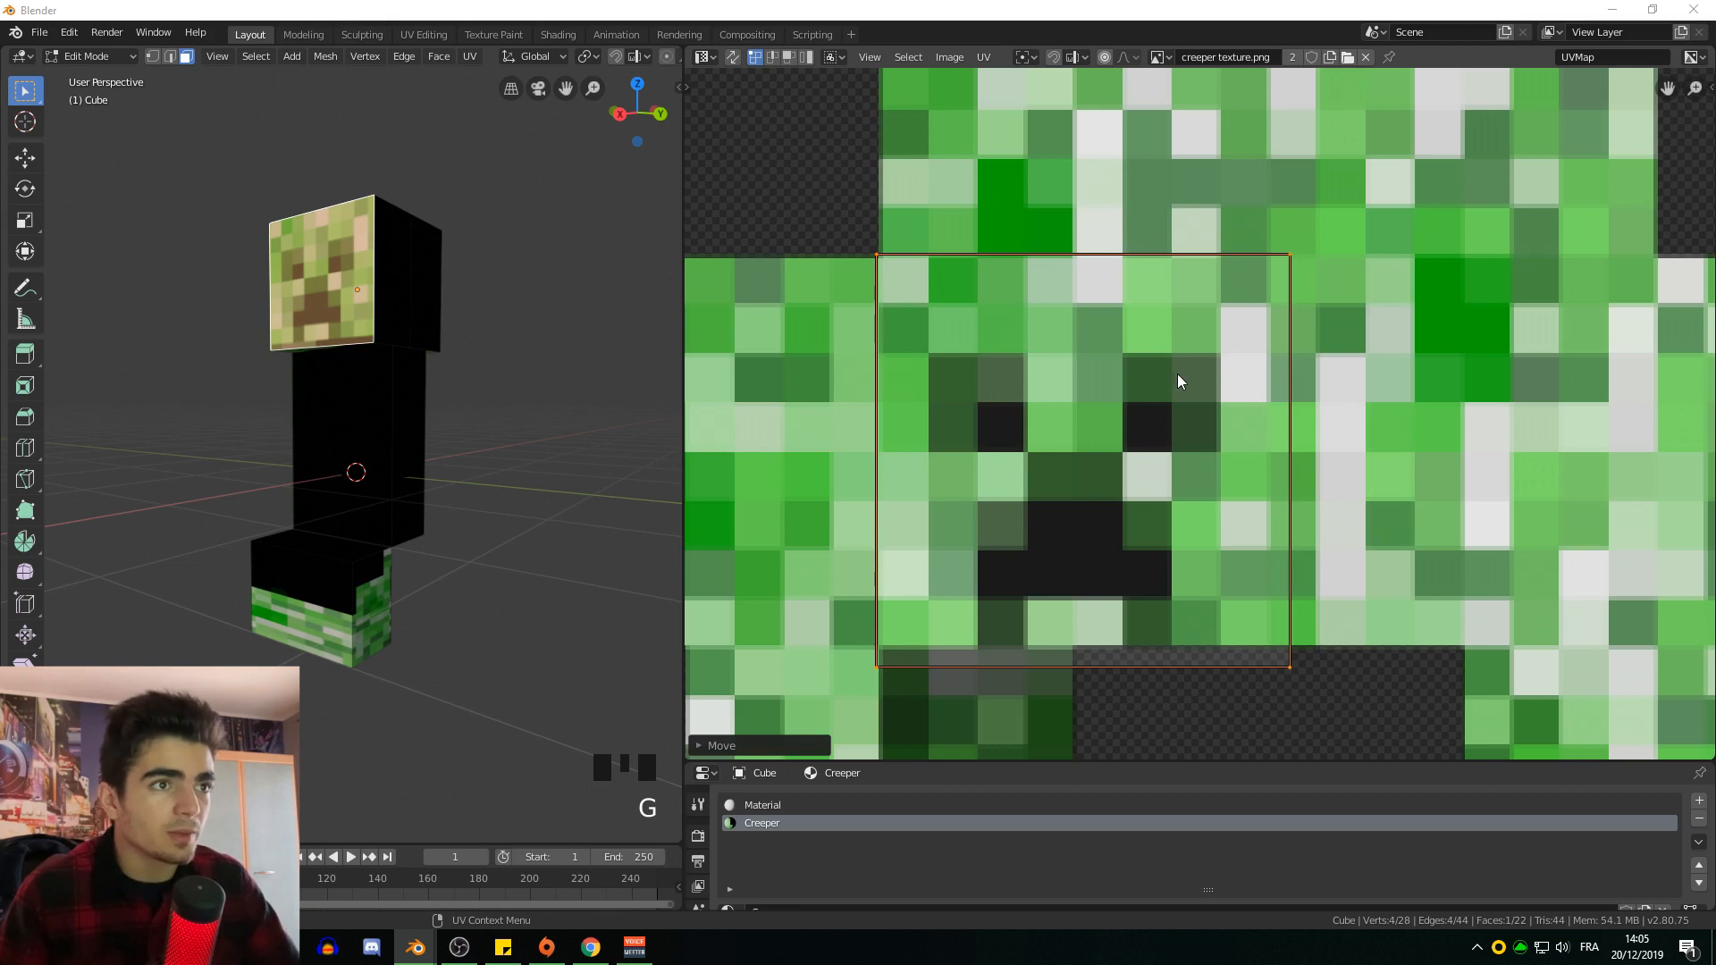
Step: Reselect the whole UV square and nudge it so its upper-left corner meets the corner of the creeper's face pixels
left_click(1053, 304)
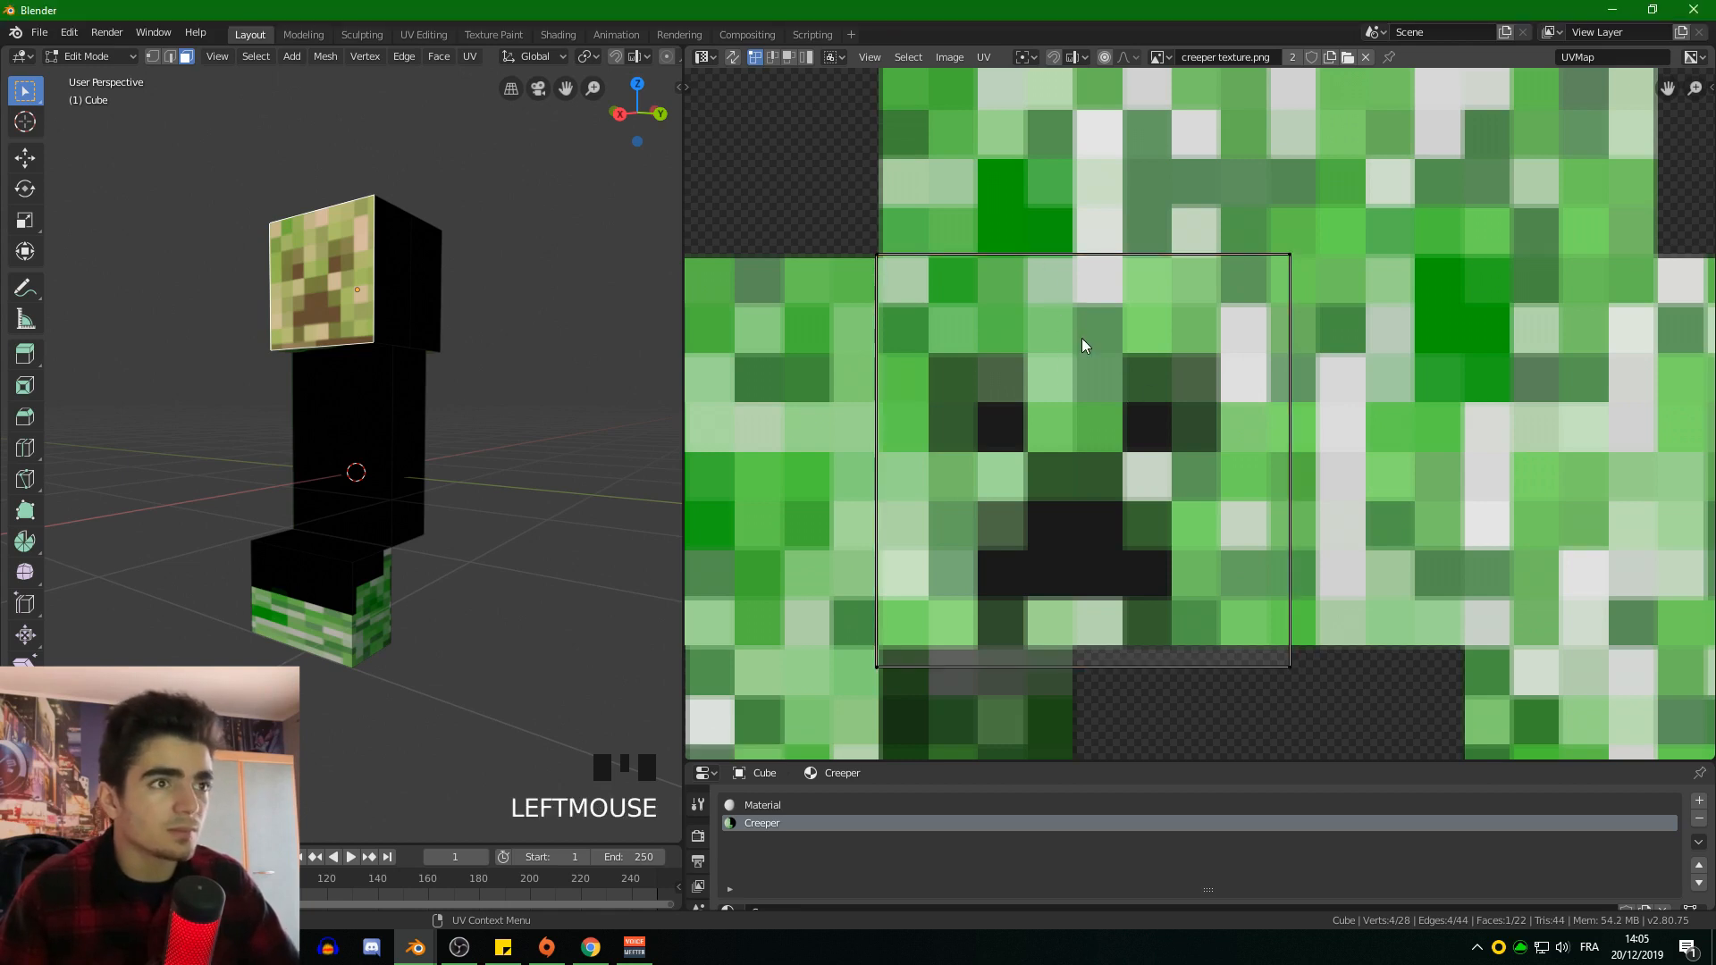
key("a")
key("a")
key("a")
key("a")
key("g")
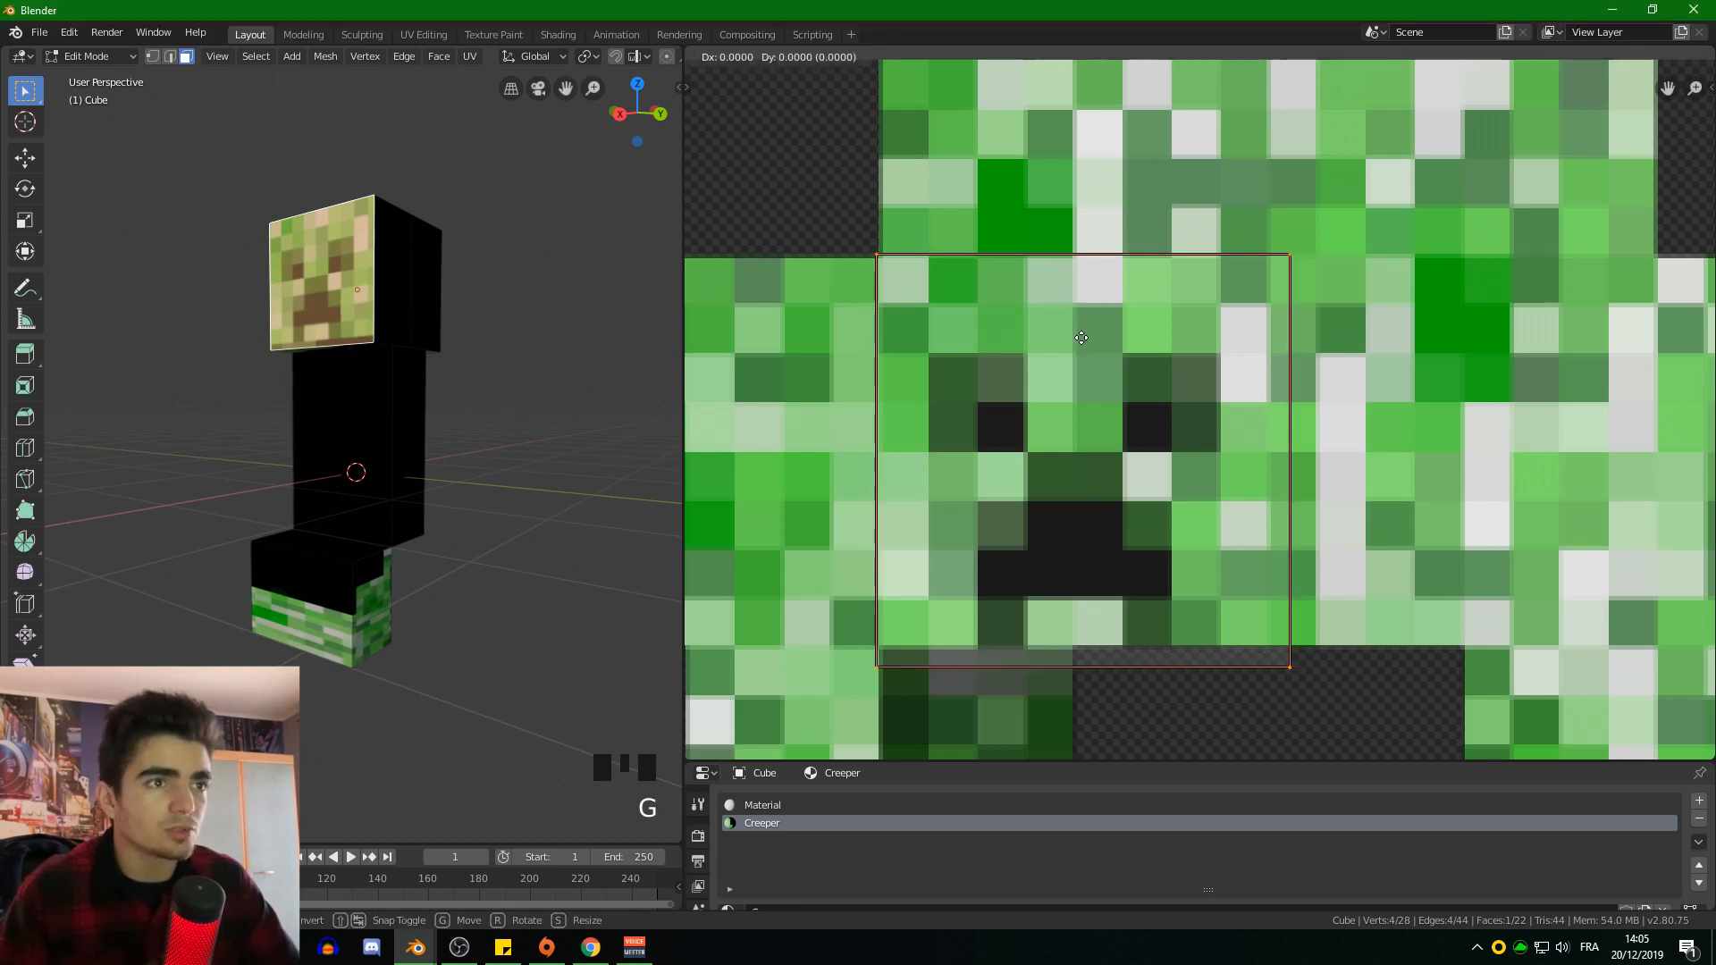
left_click(1083, 340)
Step: Move the UV square's bottom edge up along Y and its right edge inward along X to fit the 8 by 8 face pixels
left_click(883, 670)
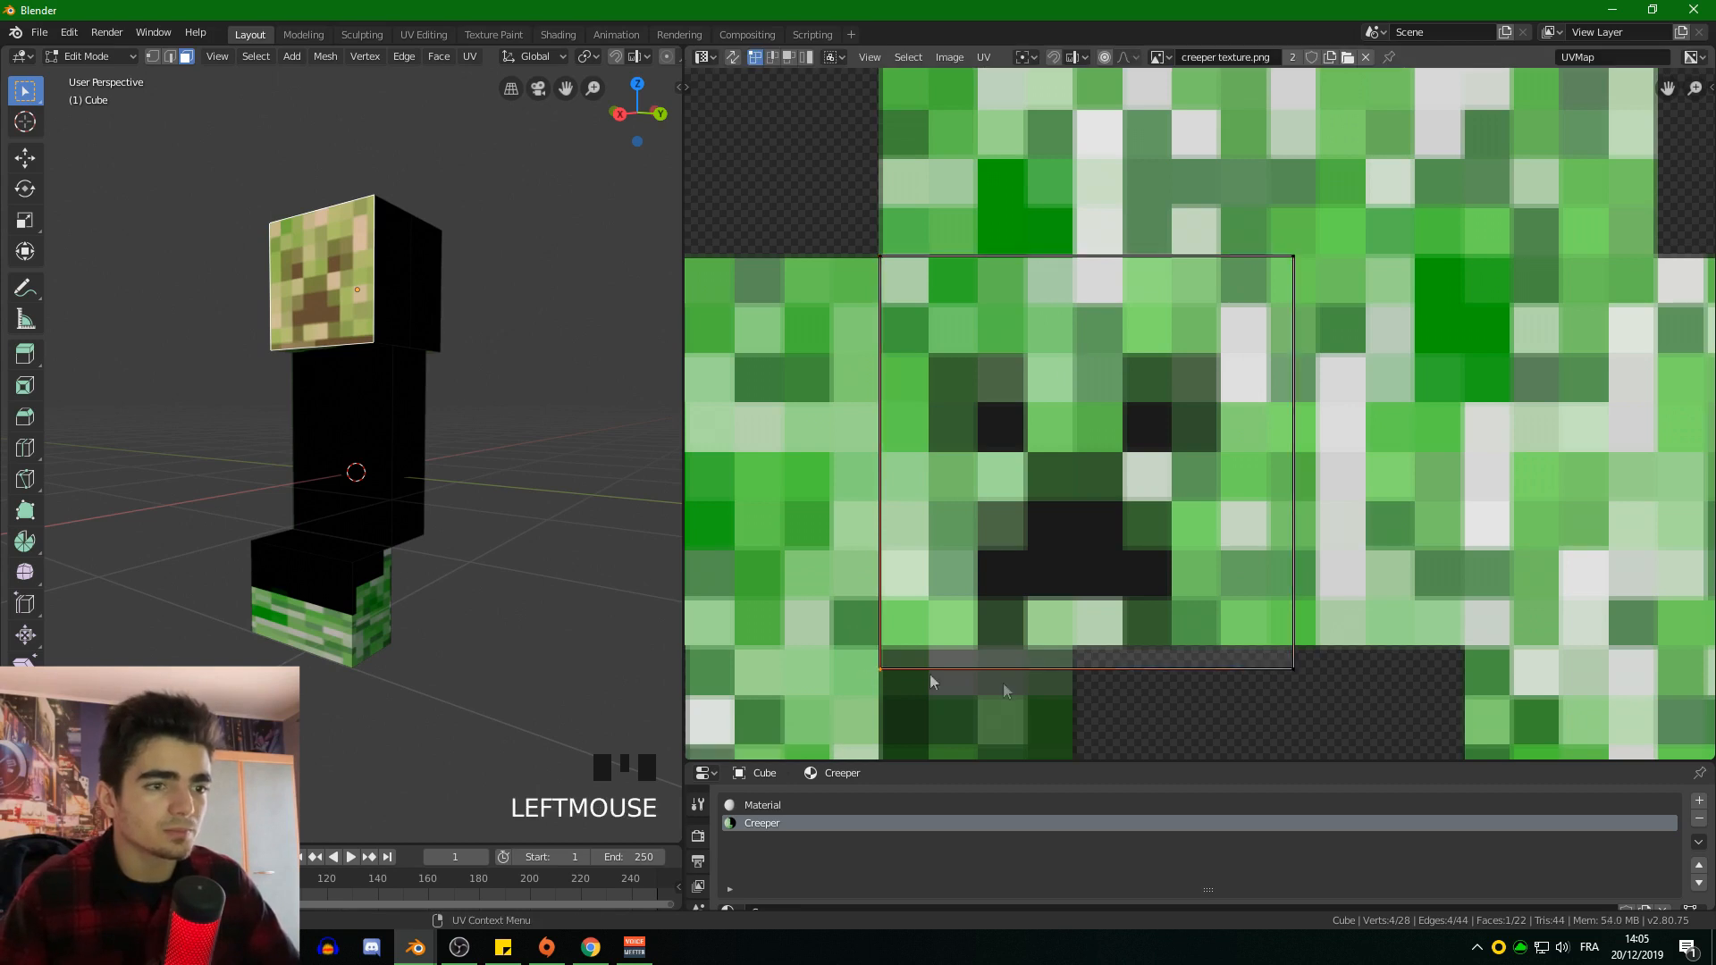
left_click(1293, 671, "shift")
key("g")
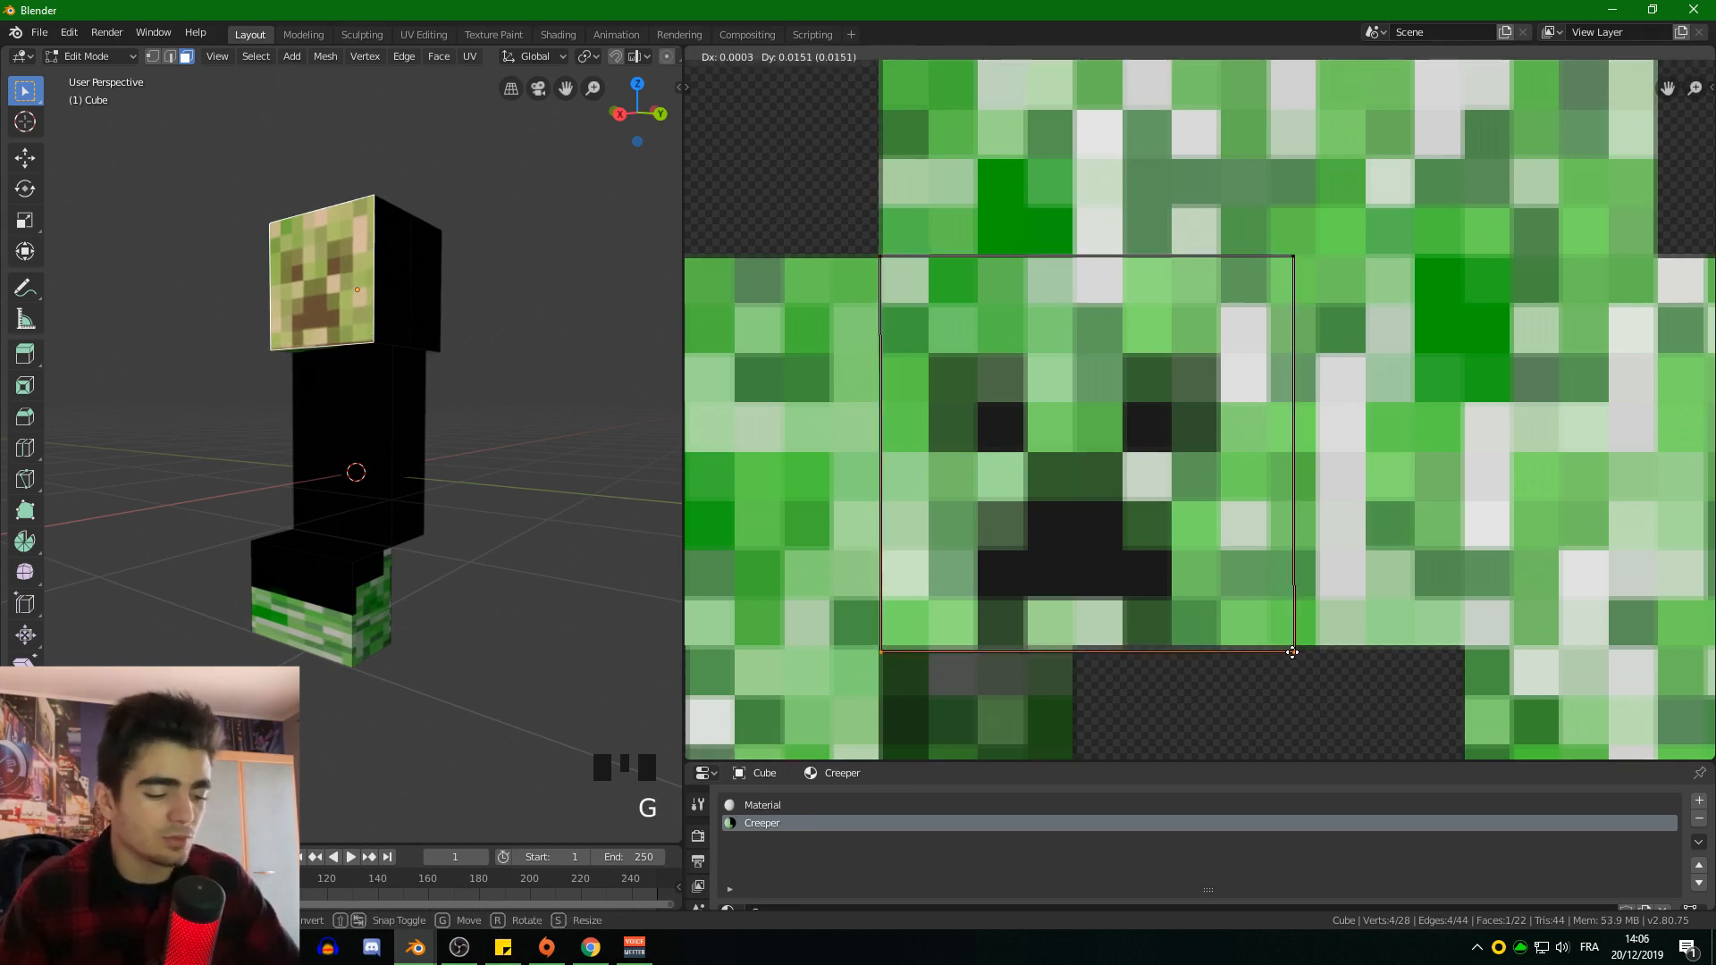
key("y")
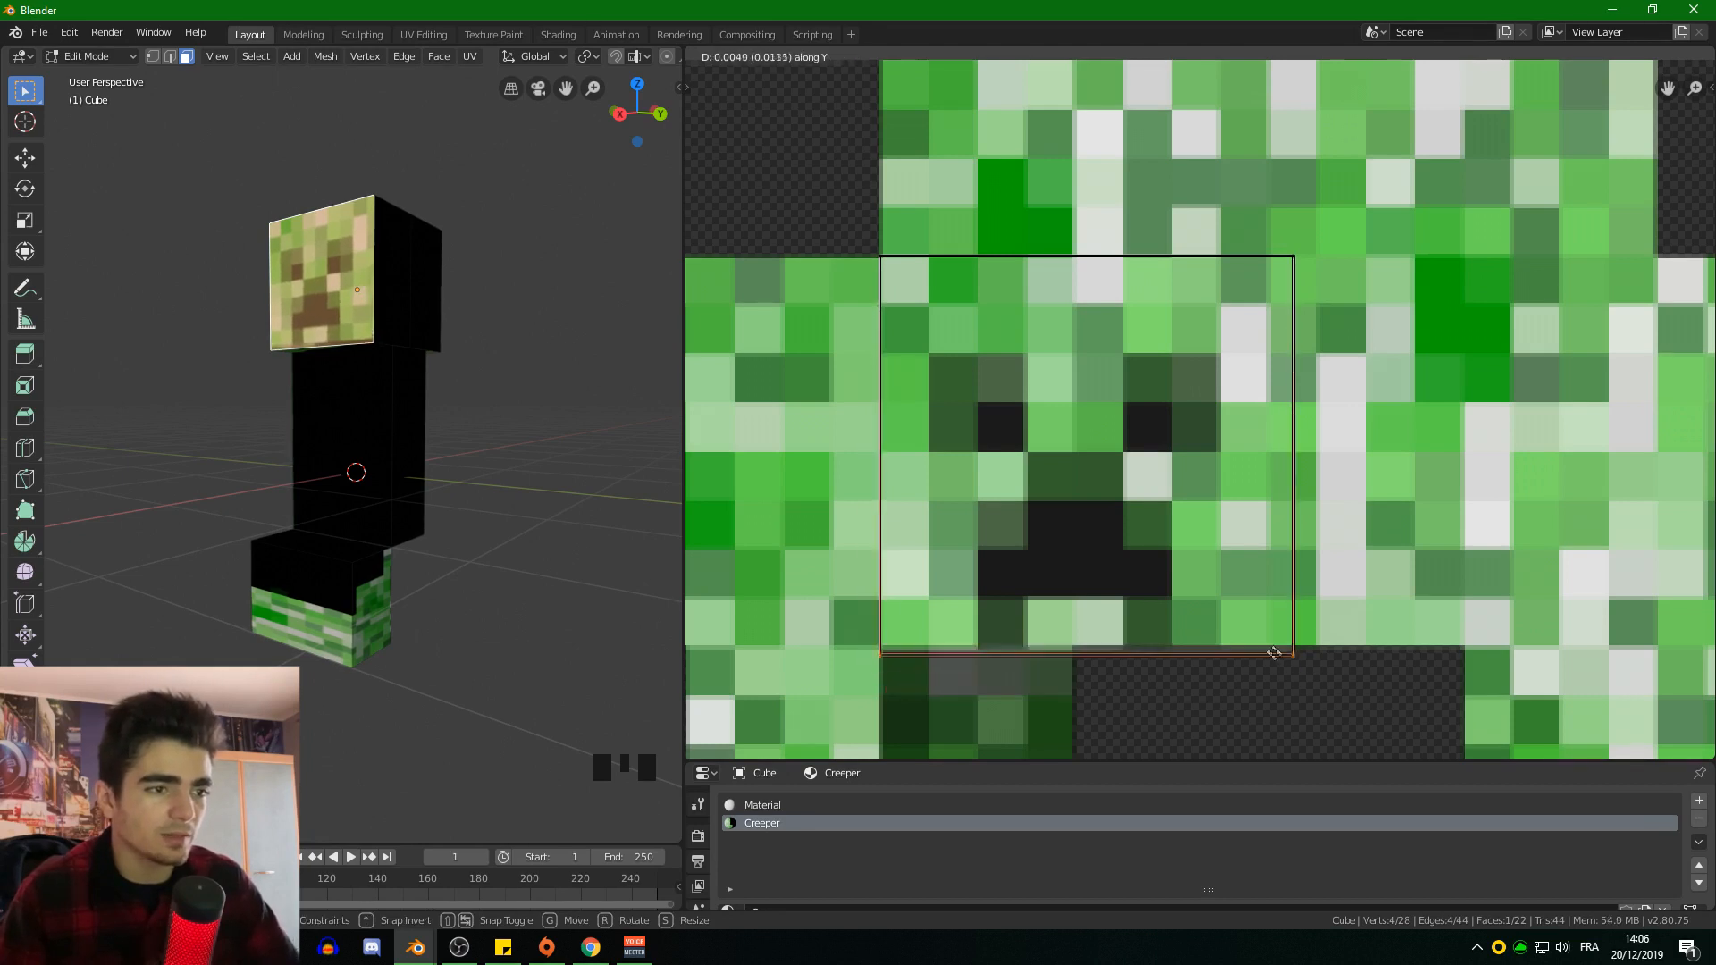
left_click(1270, 646)
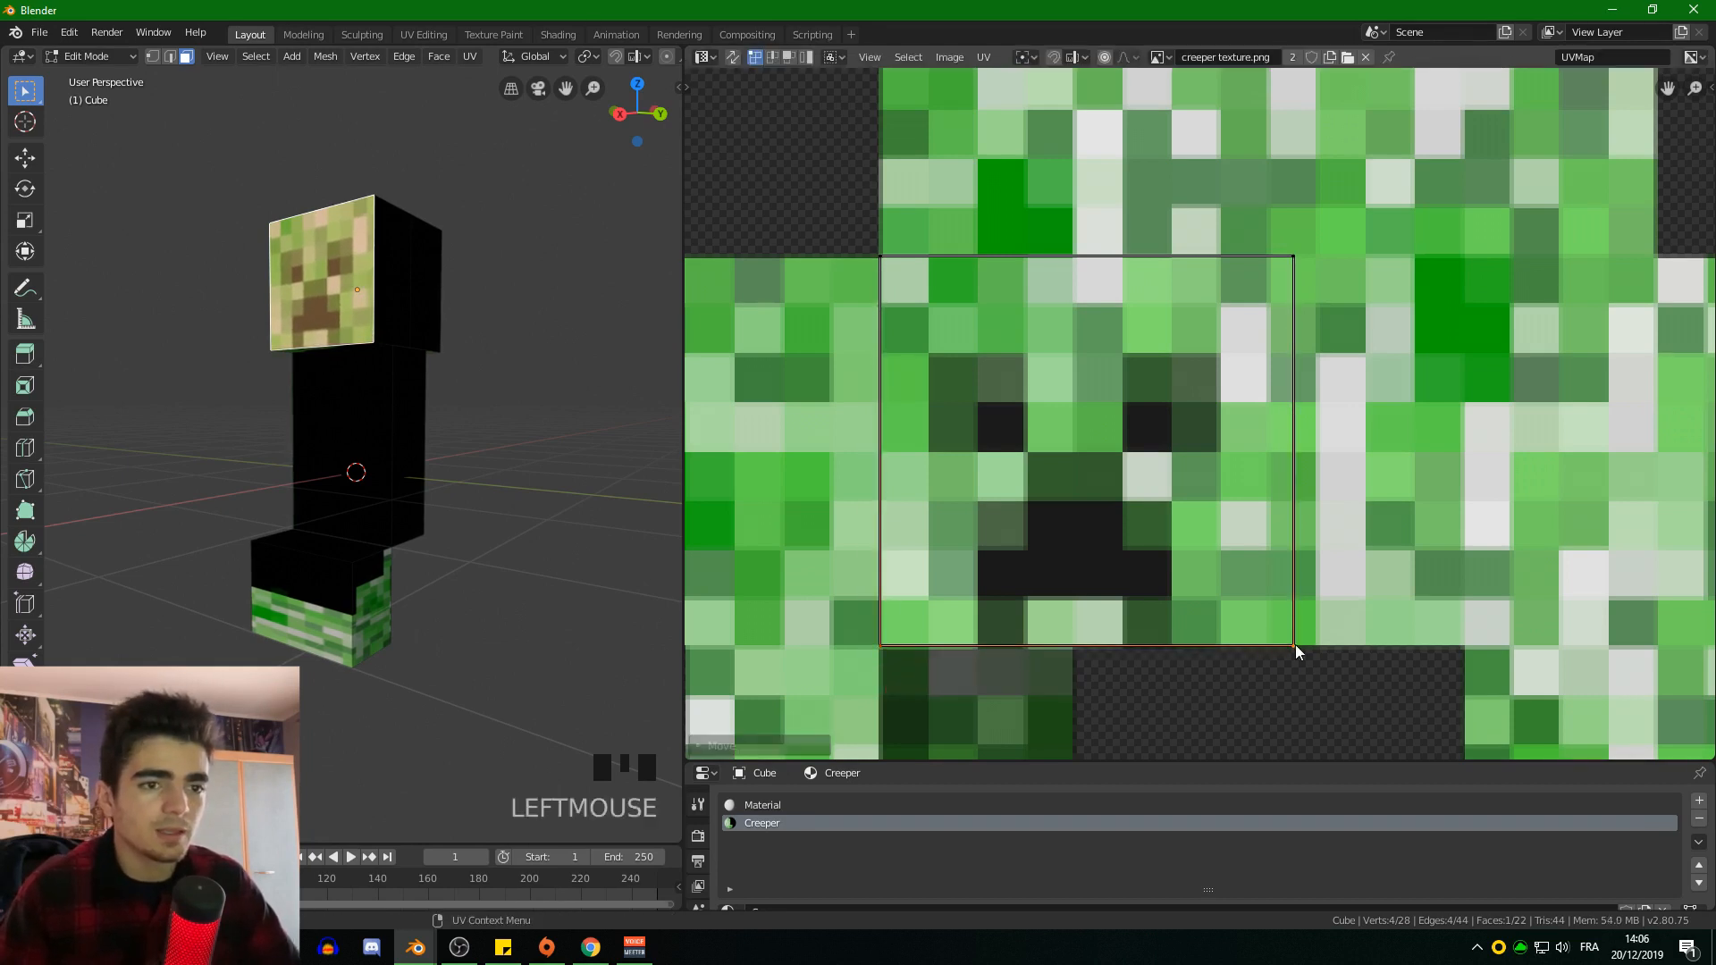
left_click(1294, 258, "shift")
key("g")
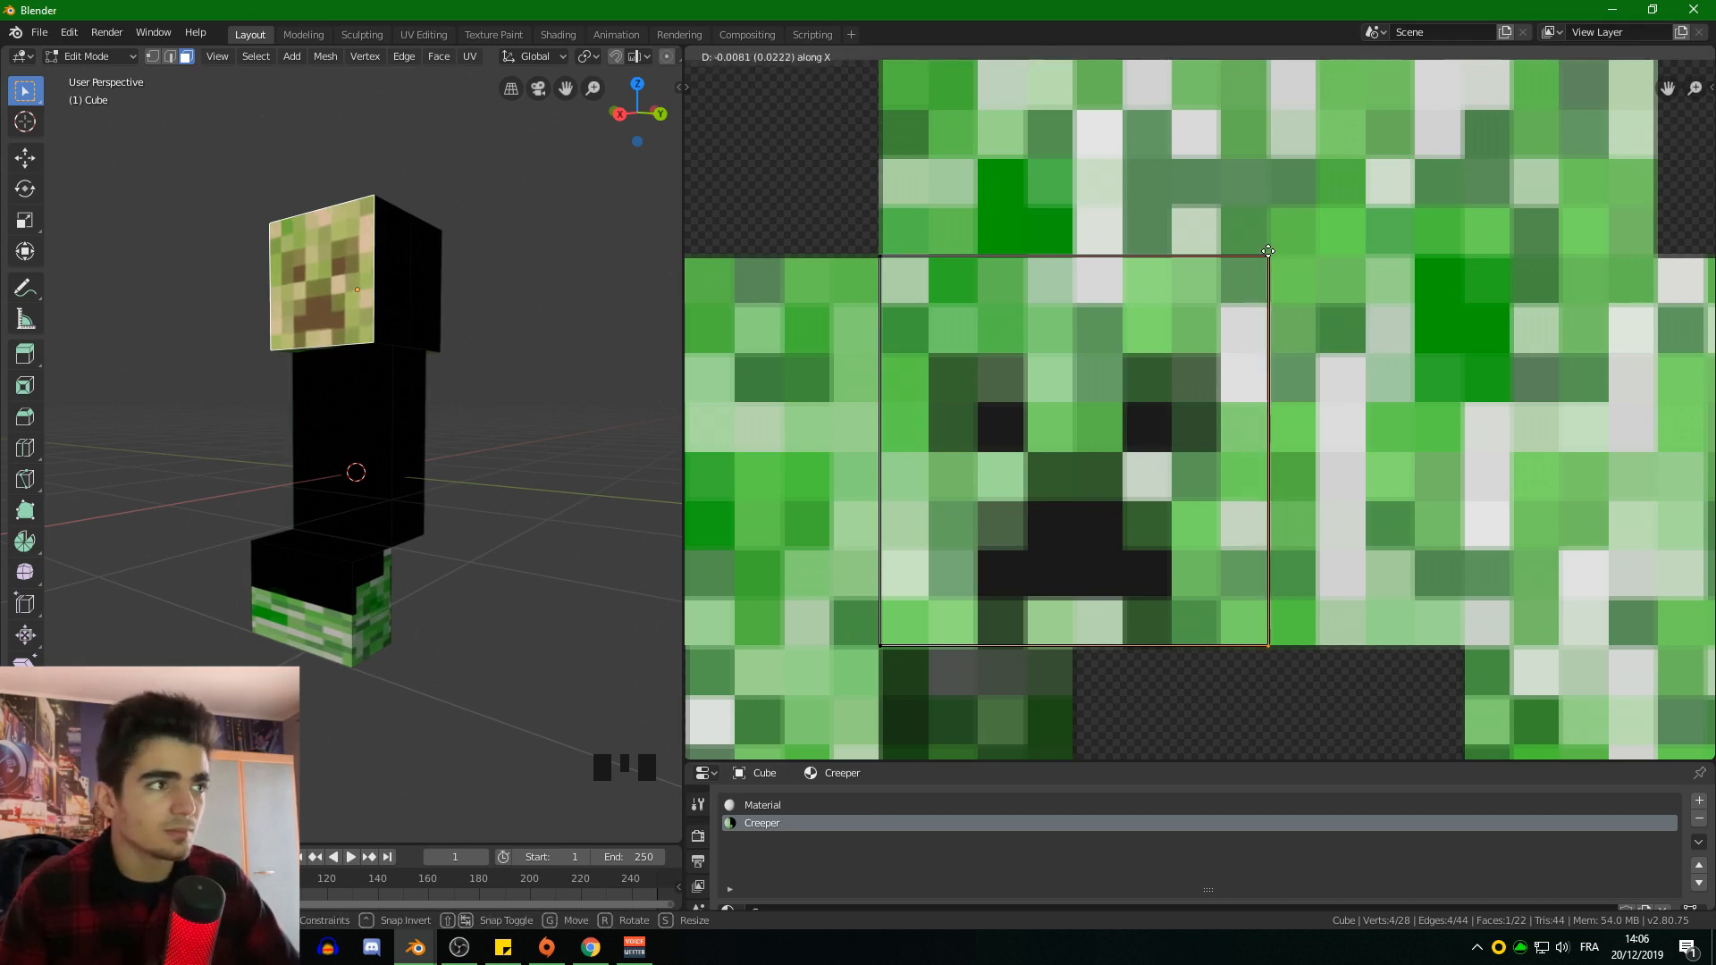
left_click(1268, 251)
scroll(354, 233, "up", 2)
middle_click_drag(354, 222, 364, 337, "shift")
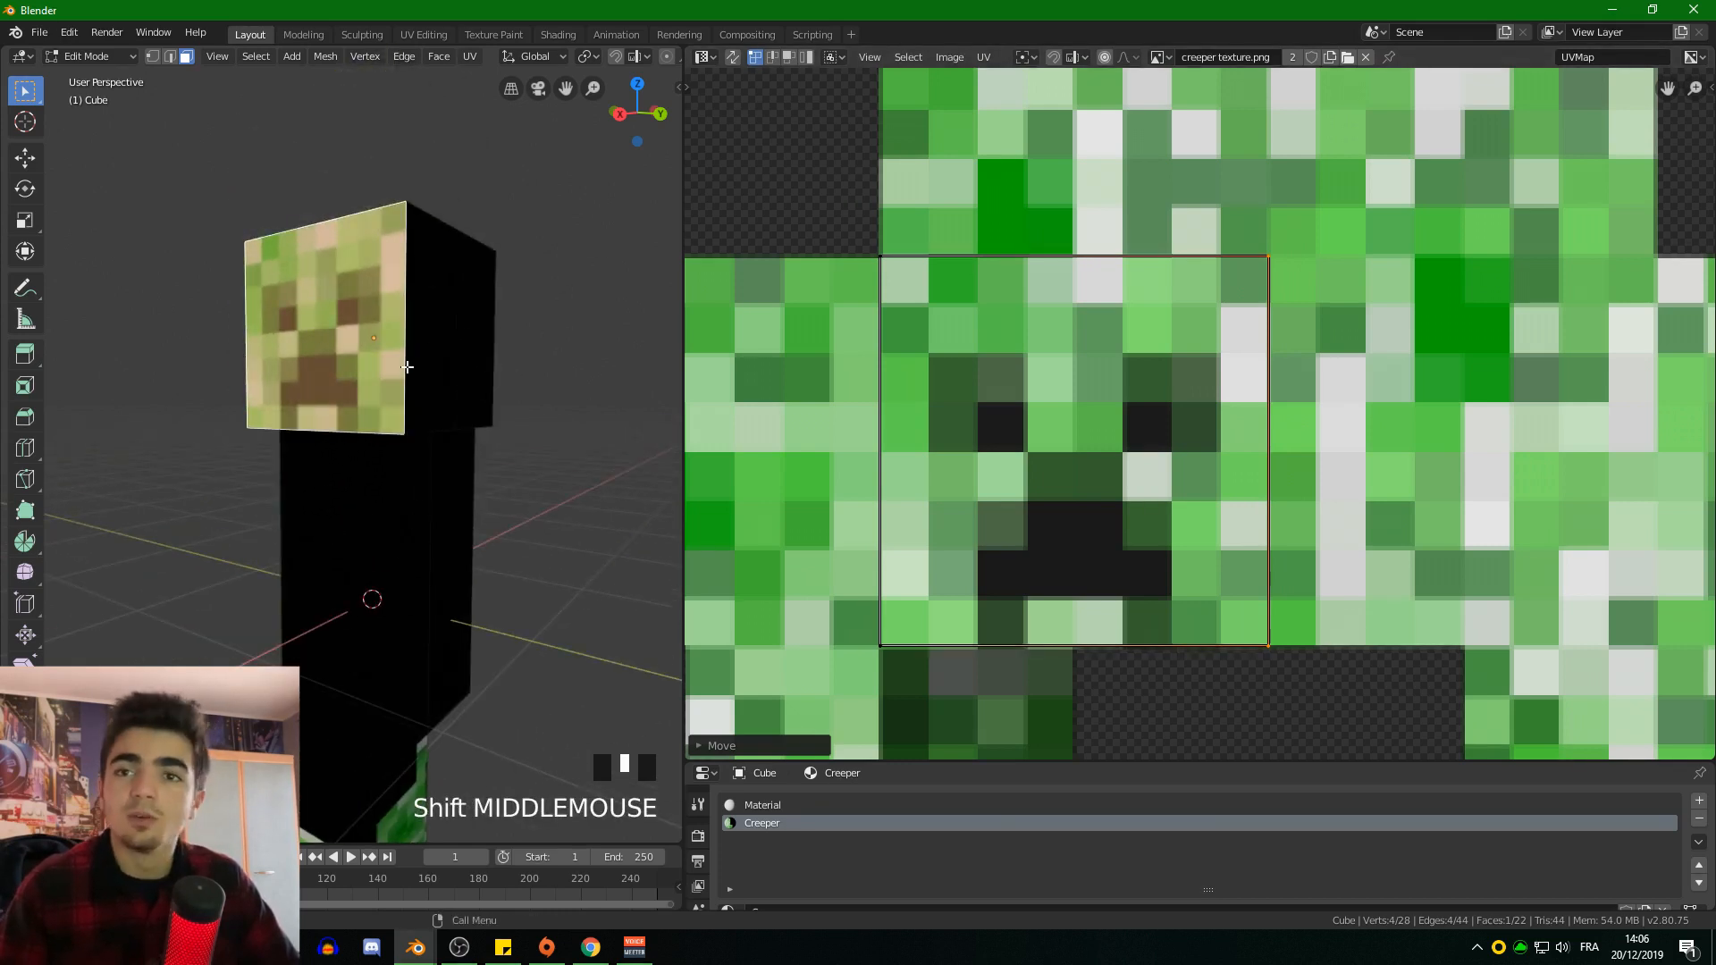
scroll(400, 365, "down", 2)
middle_click_drag(410, 387, 421, 330, "shift")
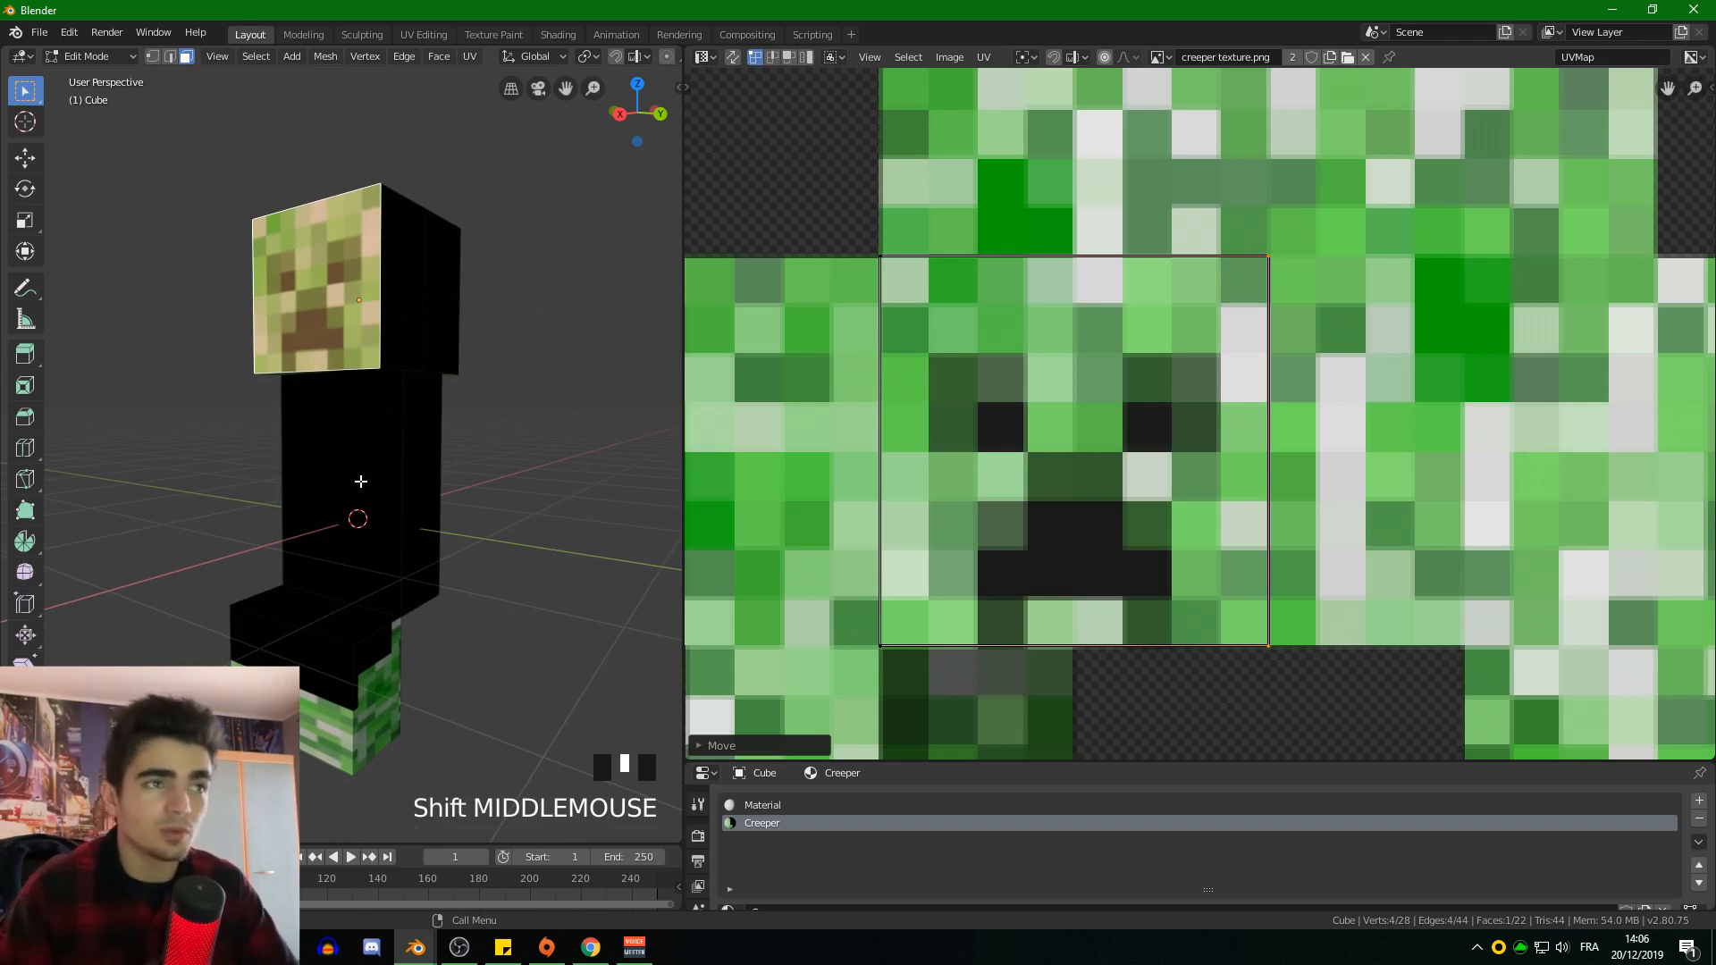
scroll(348, 462, "down", 1)
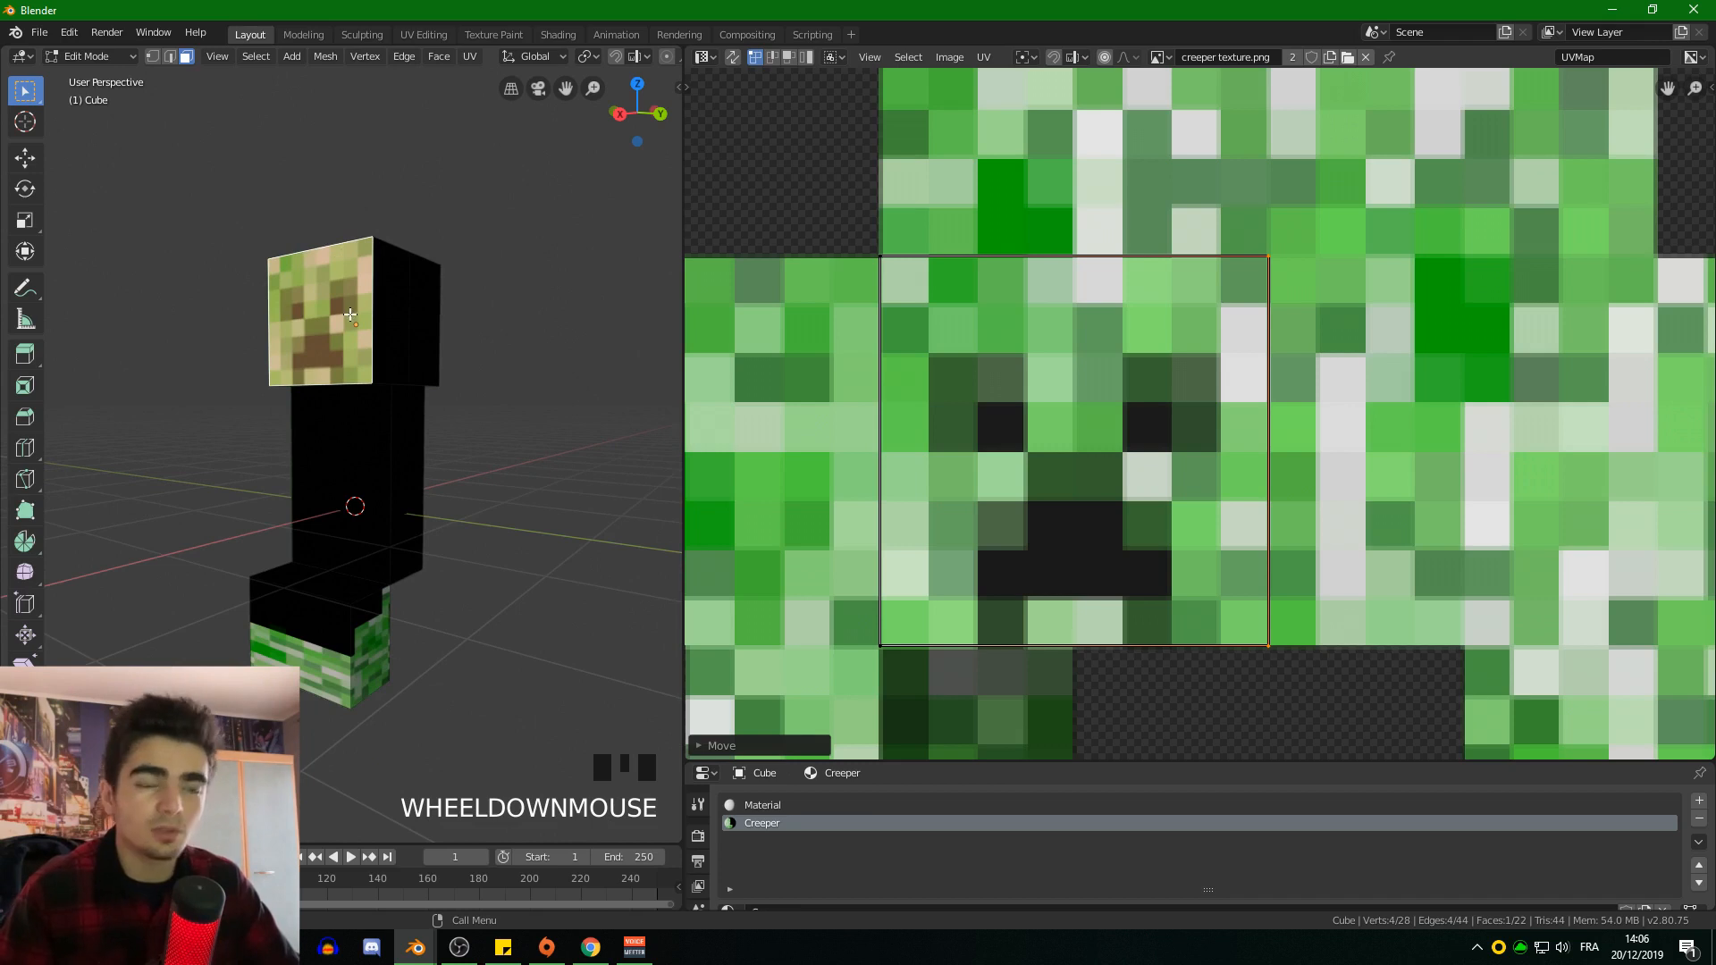
scroll(353, 320, "up", 1)
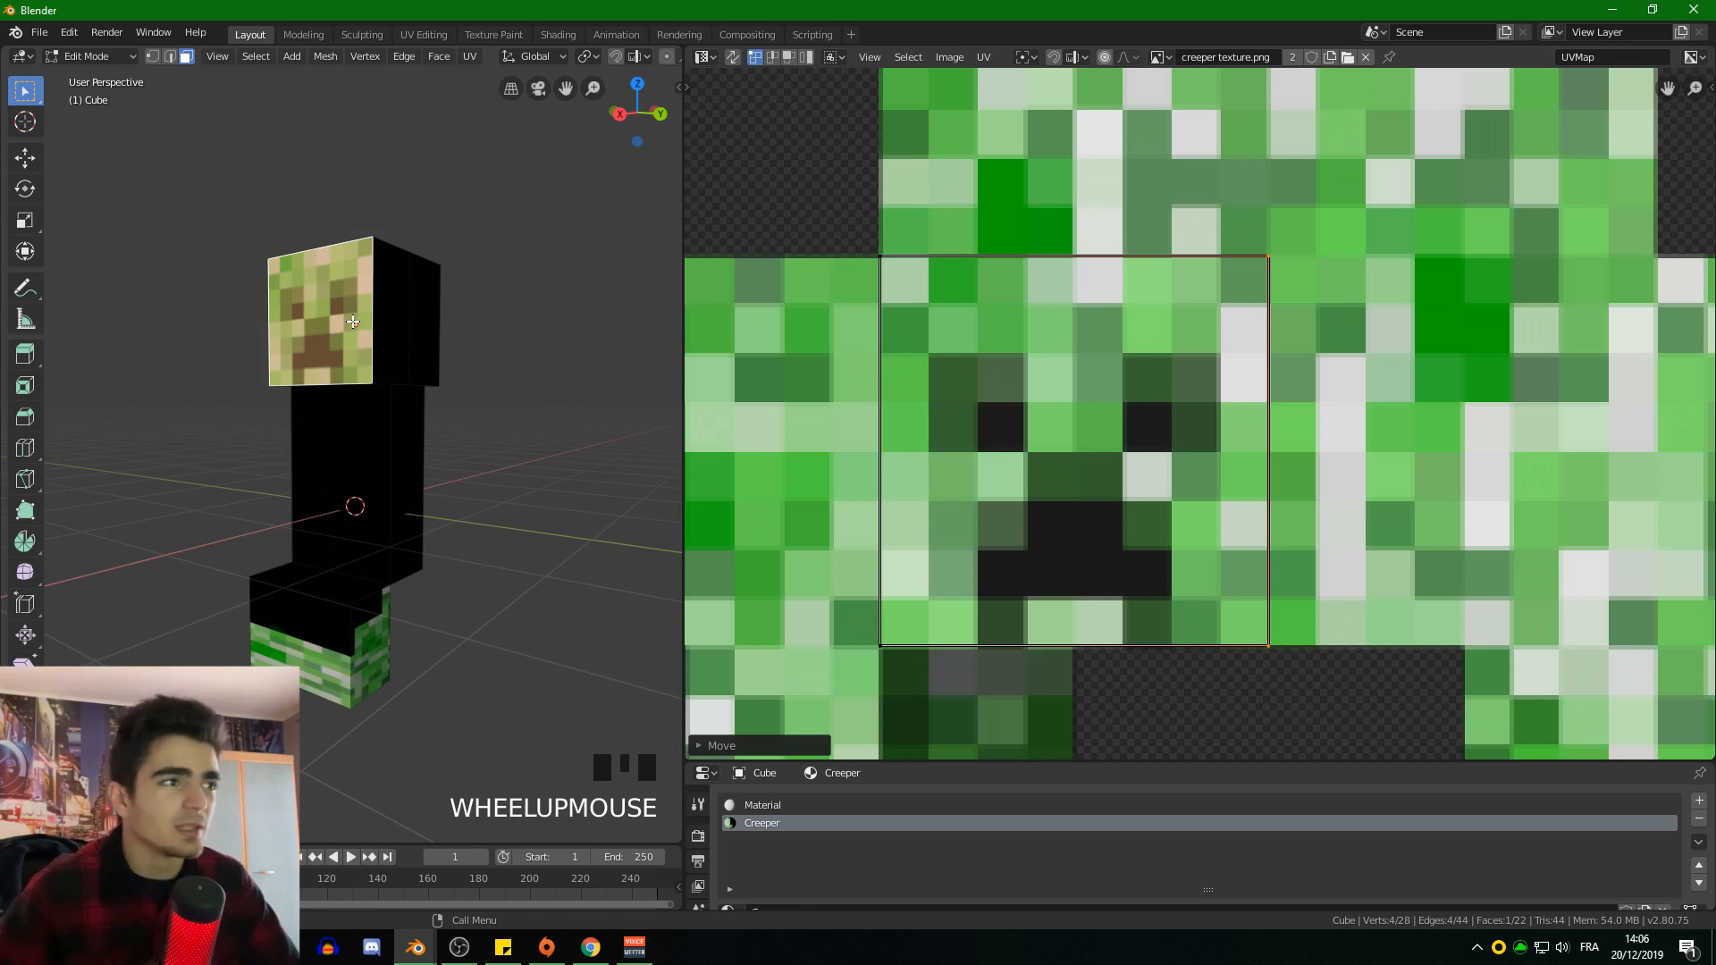
Step: Select both halves of the head's side next to the textured front face
left_click(410, 286)
middle_click_drag(410, 287, 398, 343)
double_click(408, 310)
left_click(409, 310)
scroll(398, 343, "down", 3)
left_click(398, 343, "shift")
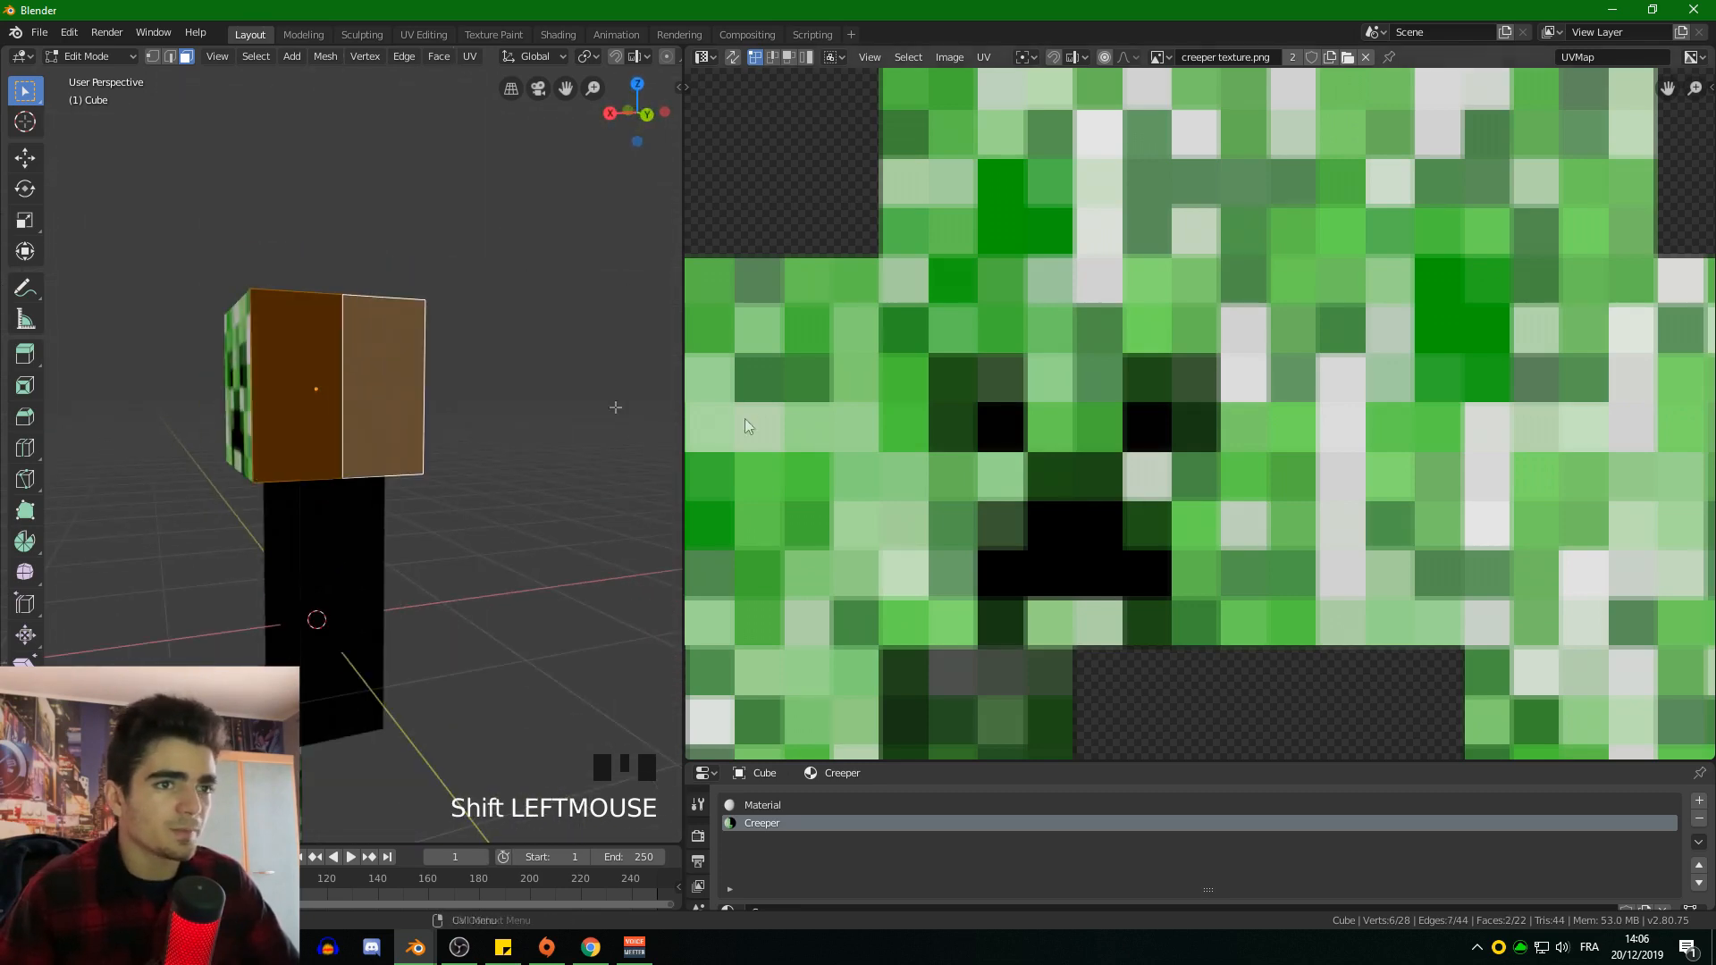
Step: Select all UVs of the two side faces and move them to the upper-left corner of the head-side pixels beside the creeper's face
scroll(952, 418, "down", 5)
left_click(1272, 336)
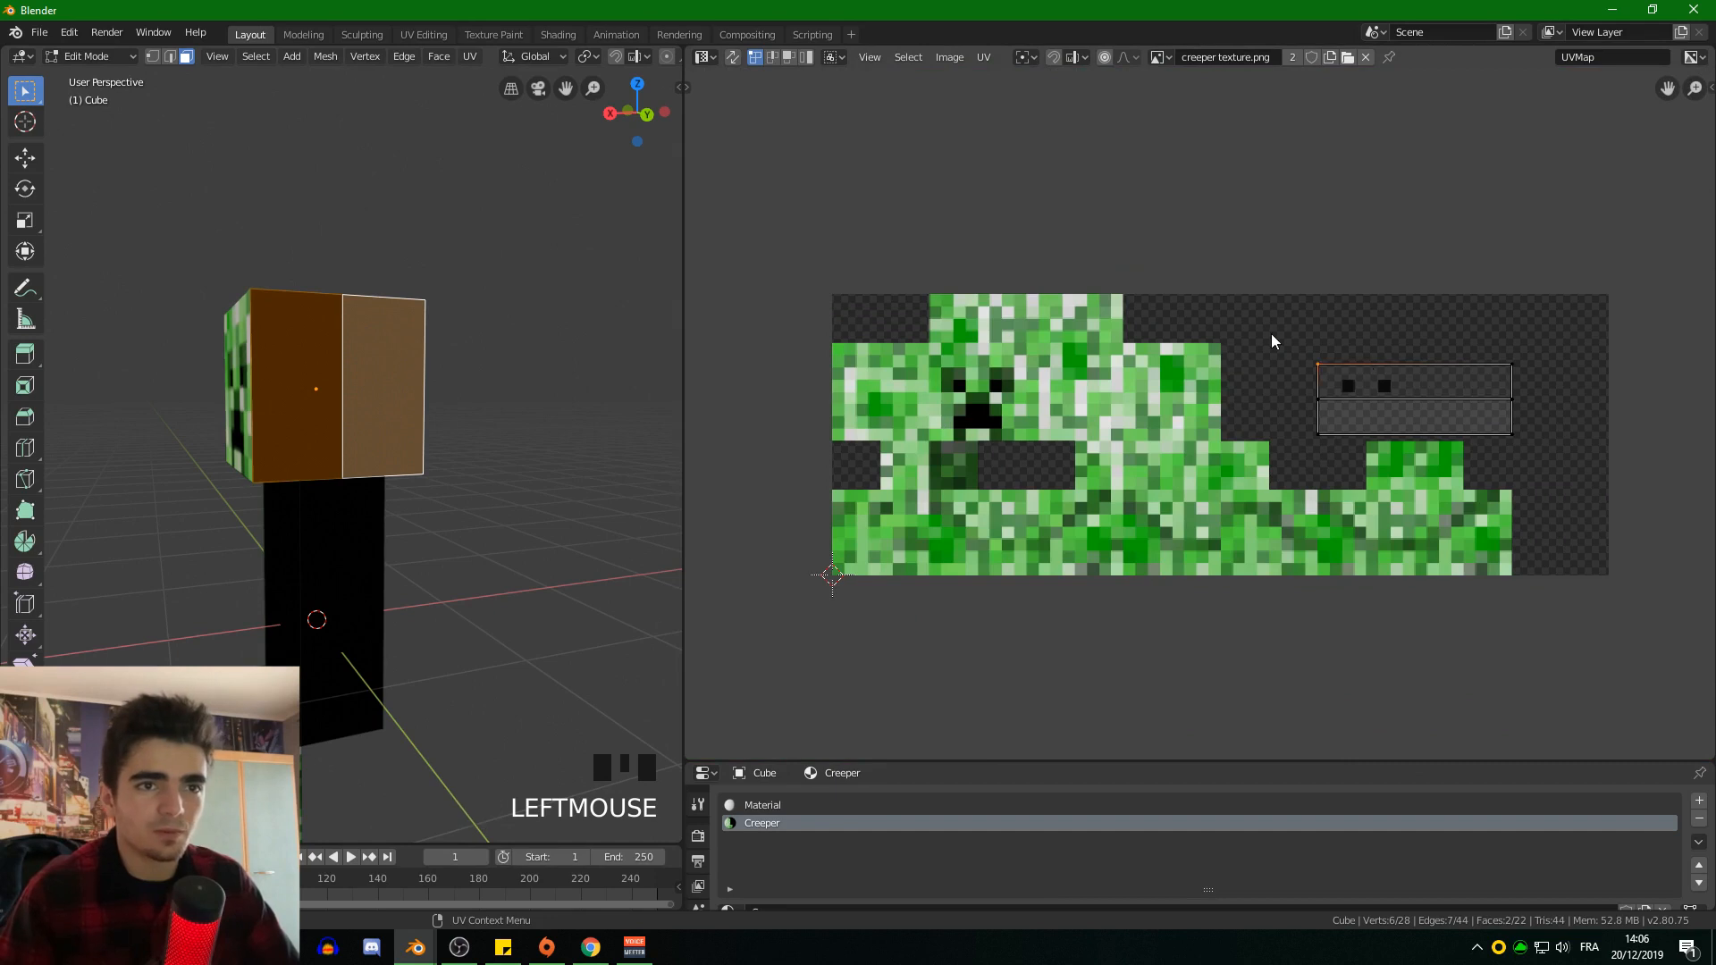
left_click(1272, 336)
key("a")
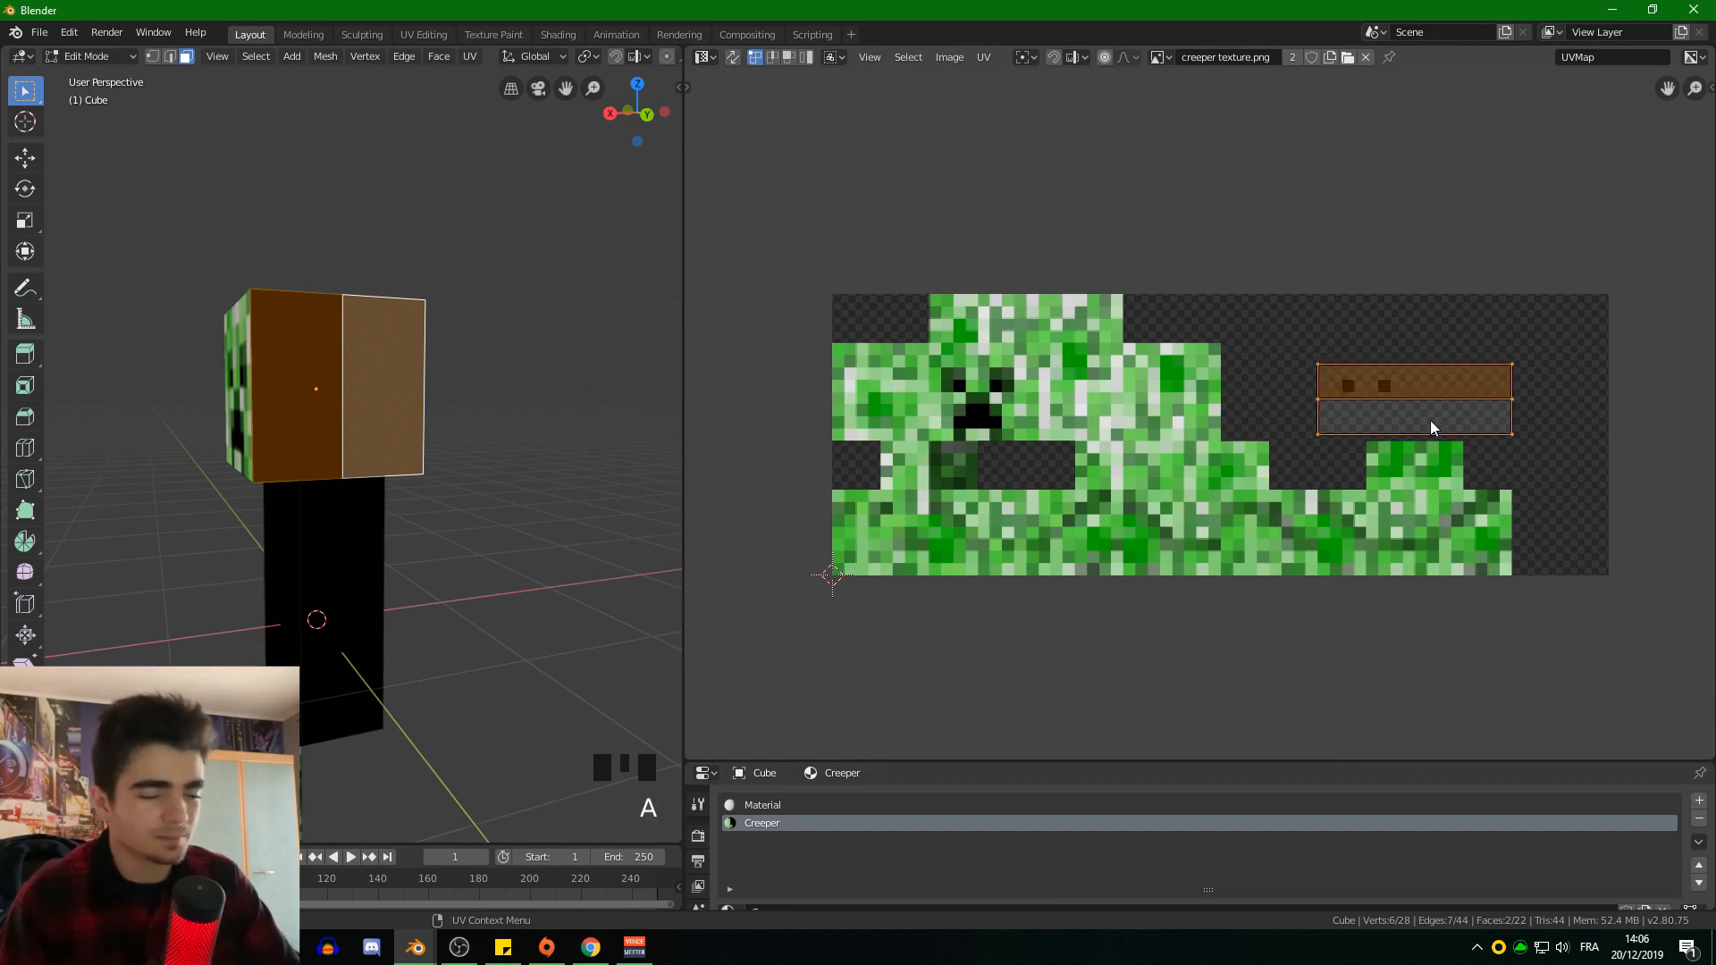
mouse_move(1021, 470)
middle_mouse_down()
mouse_move(1142, 432)
mouse_move(1065, 455)
mouse_move(1049, 487)
middle_mouse_up()
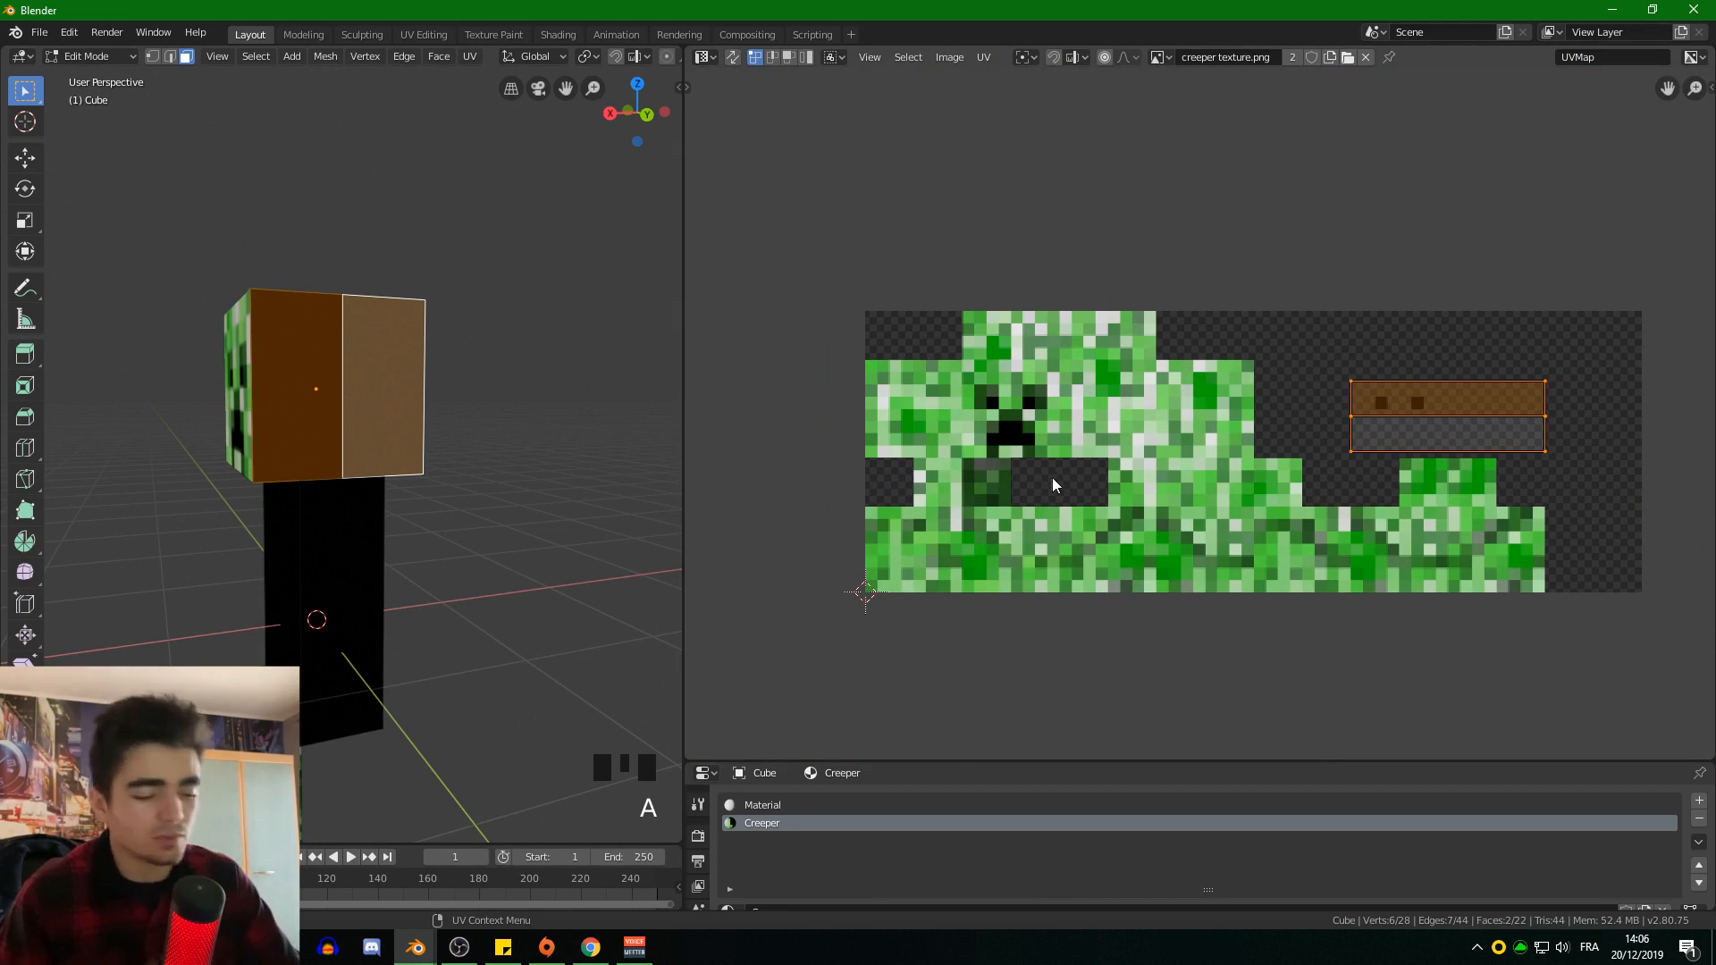
key("g")
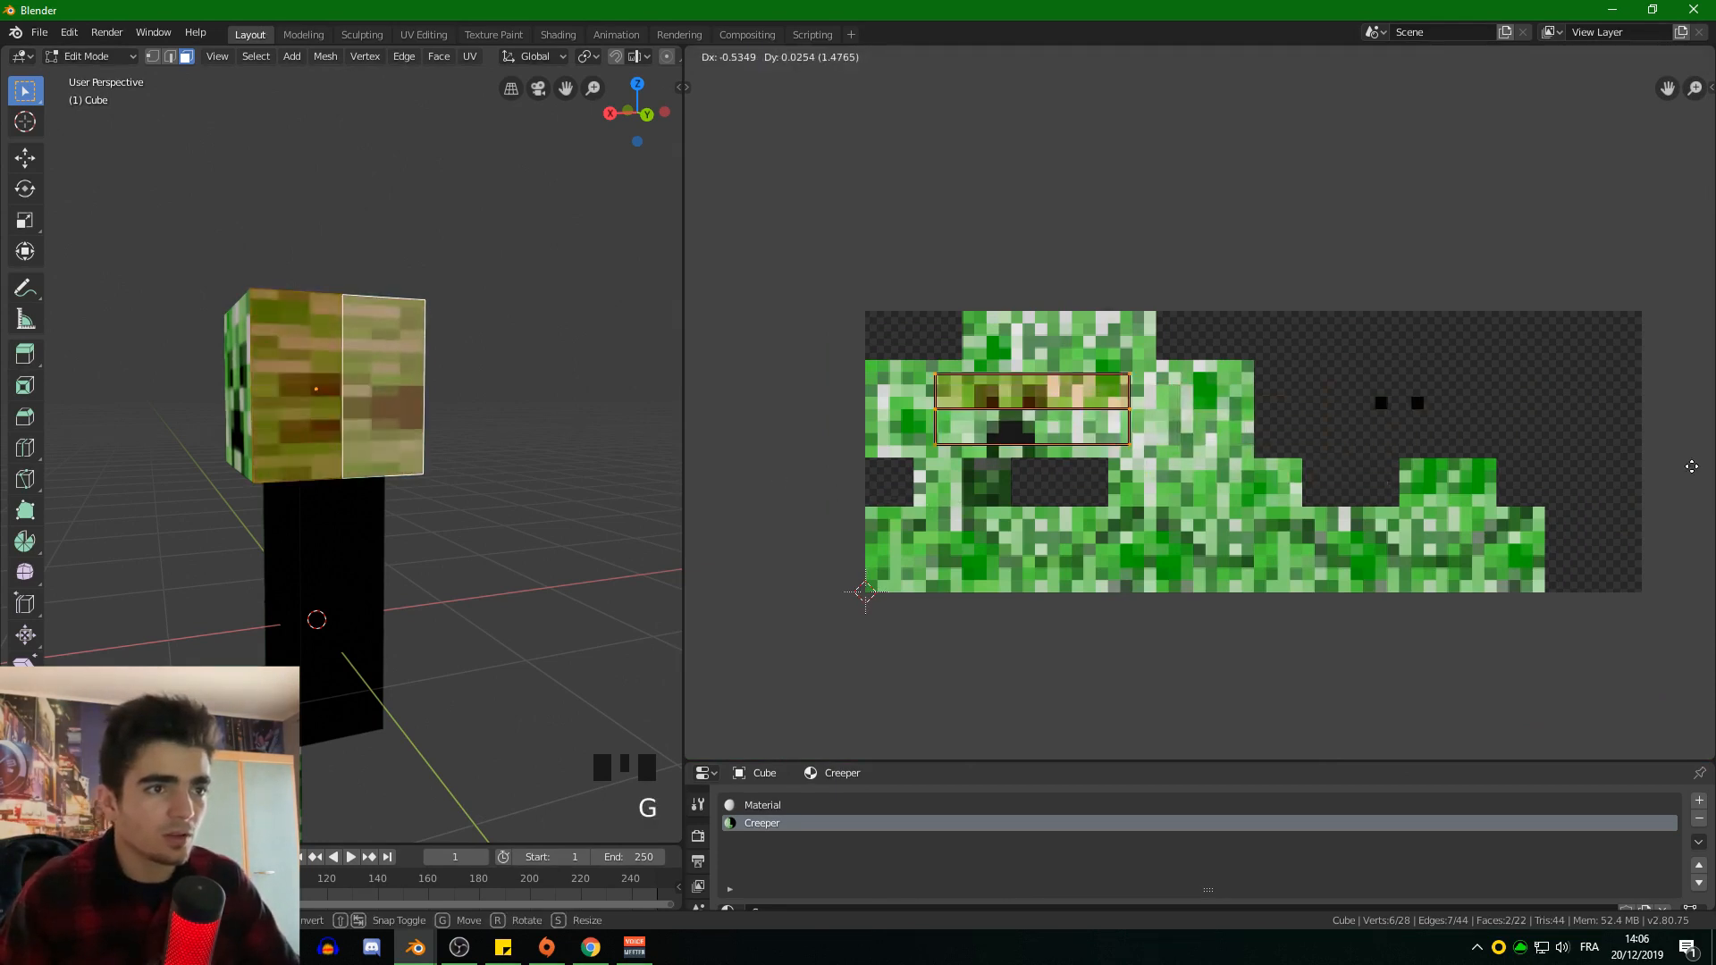
left_click(1613, 455)
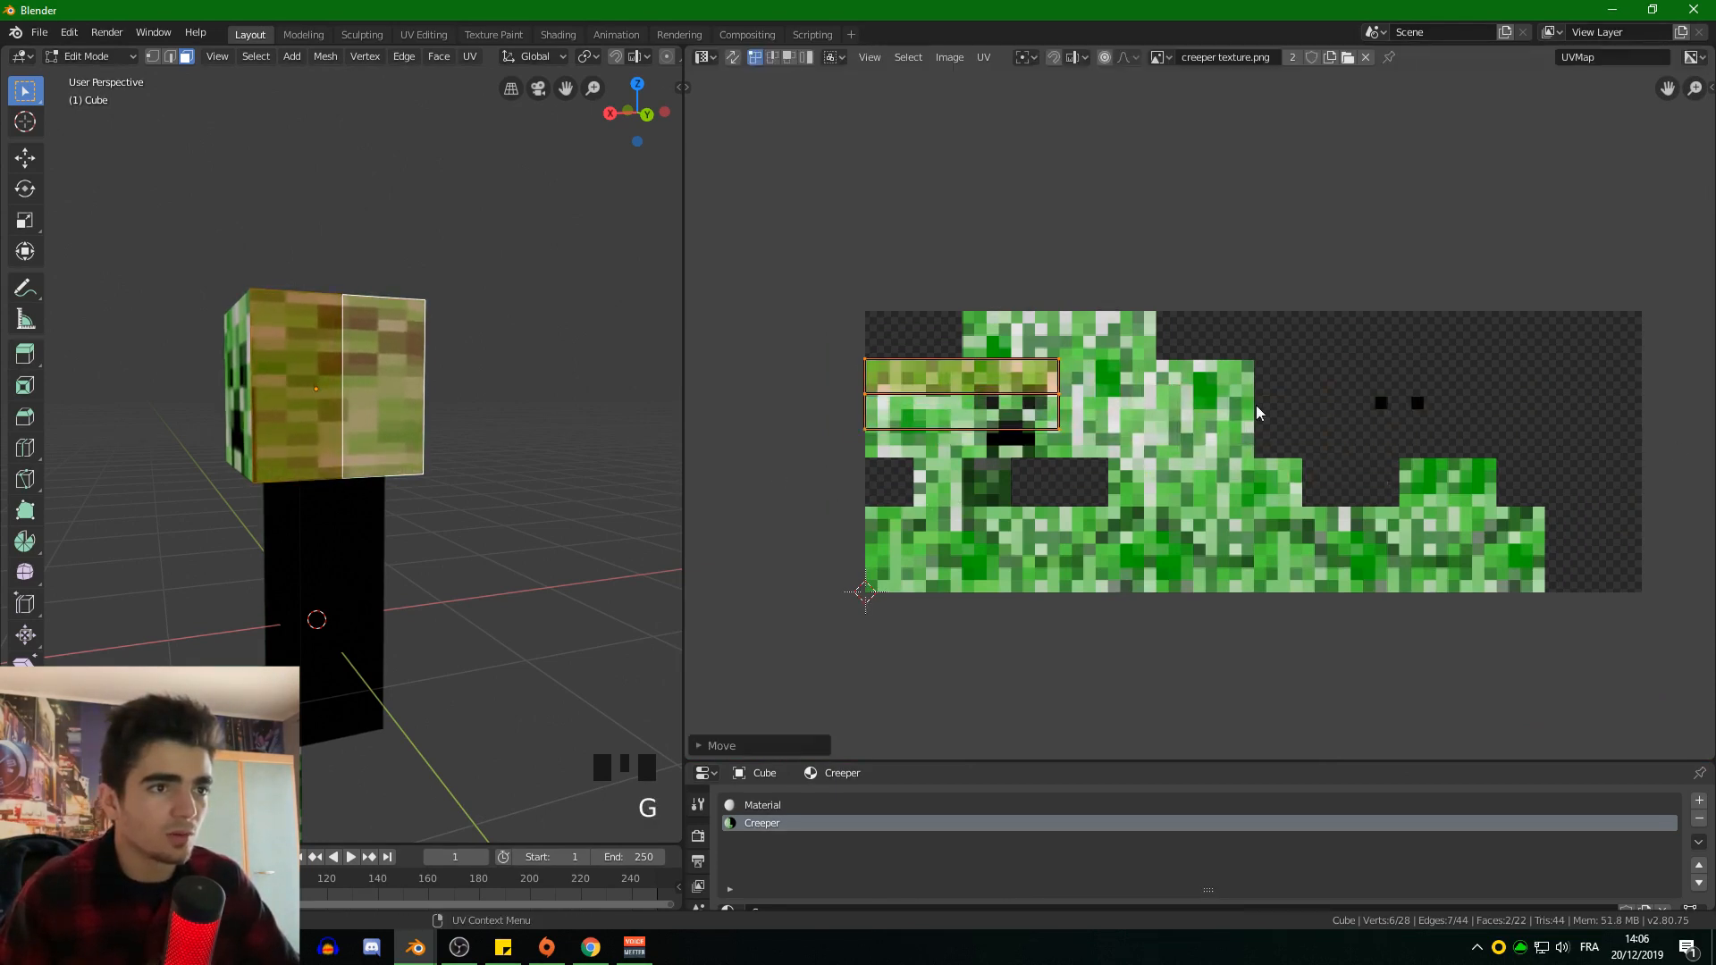
scroll(1001, 395, "up", 5)
scroll(1001, 395, "left", 10, "ctrl")
scroll(1018, 460, "up", 2)
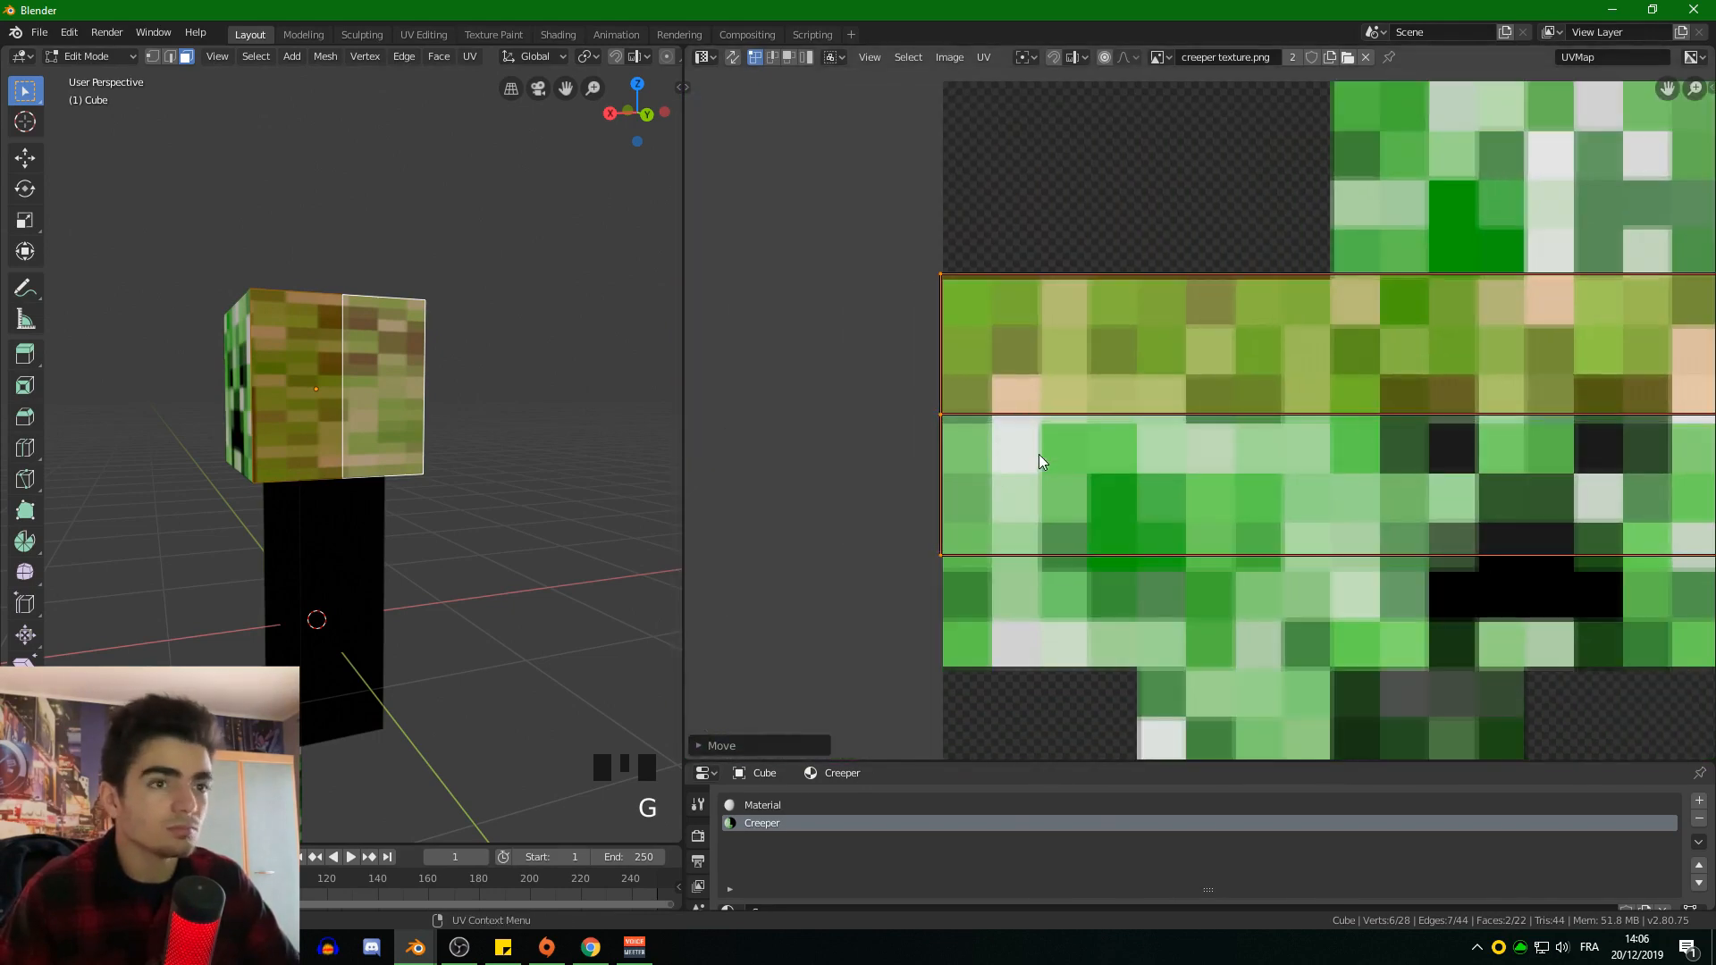
Step: Nudge the side faces' UVs onto the corner of the head-side pixels and move their right edge inward along X to 8 pixels wide
key("g")
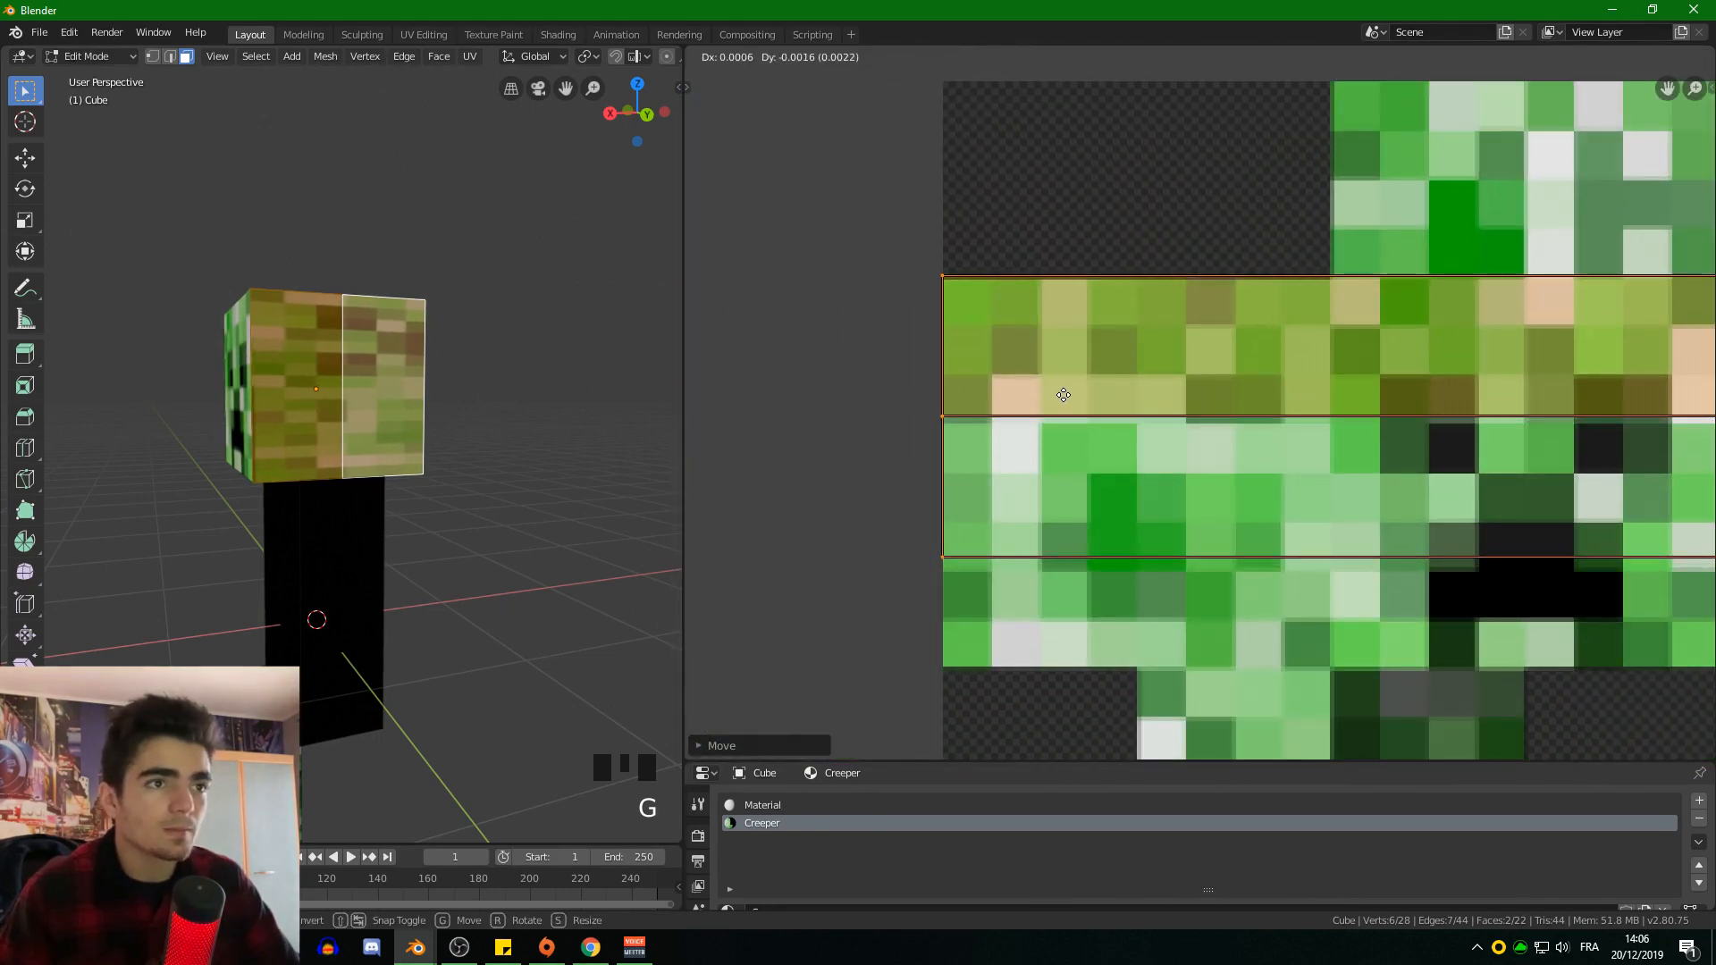
left_click(1064, 396)
scroll(1064, 402, "down", 5)
scroll(1144, 405, "up", 4)
left_click_drag(1588, 277, 1498, 480)
key("g")
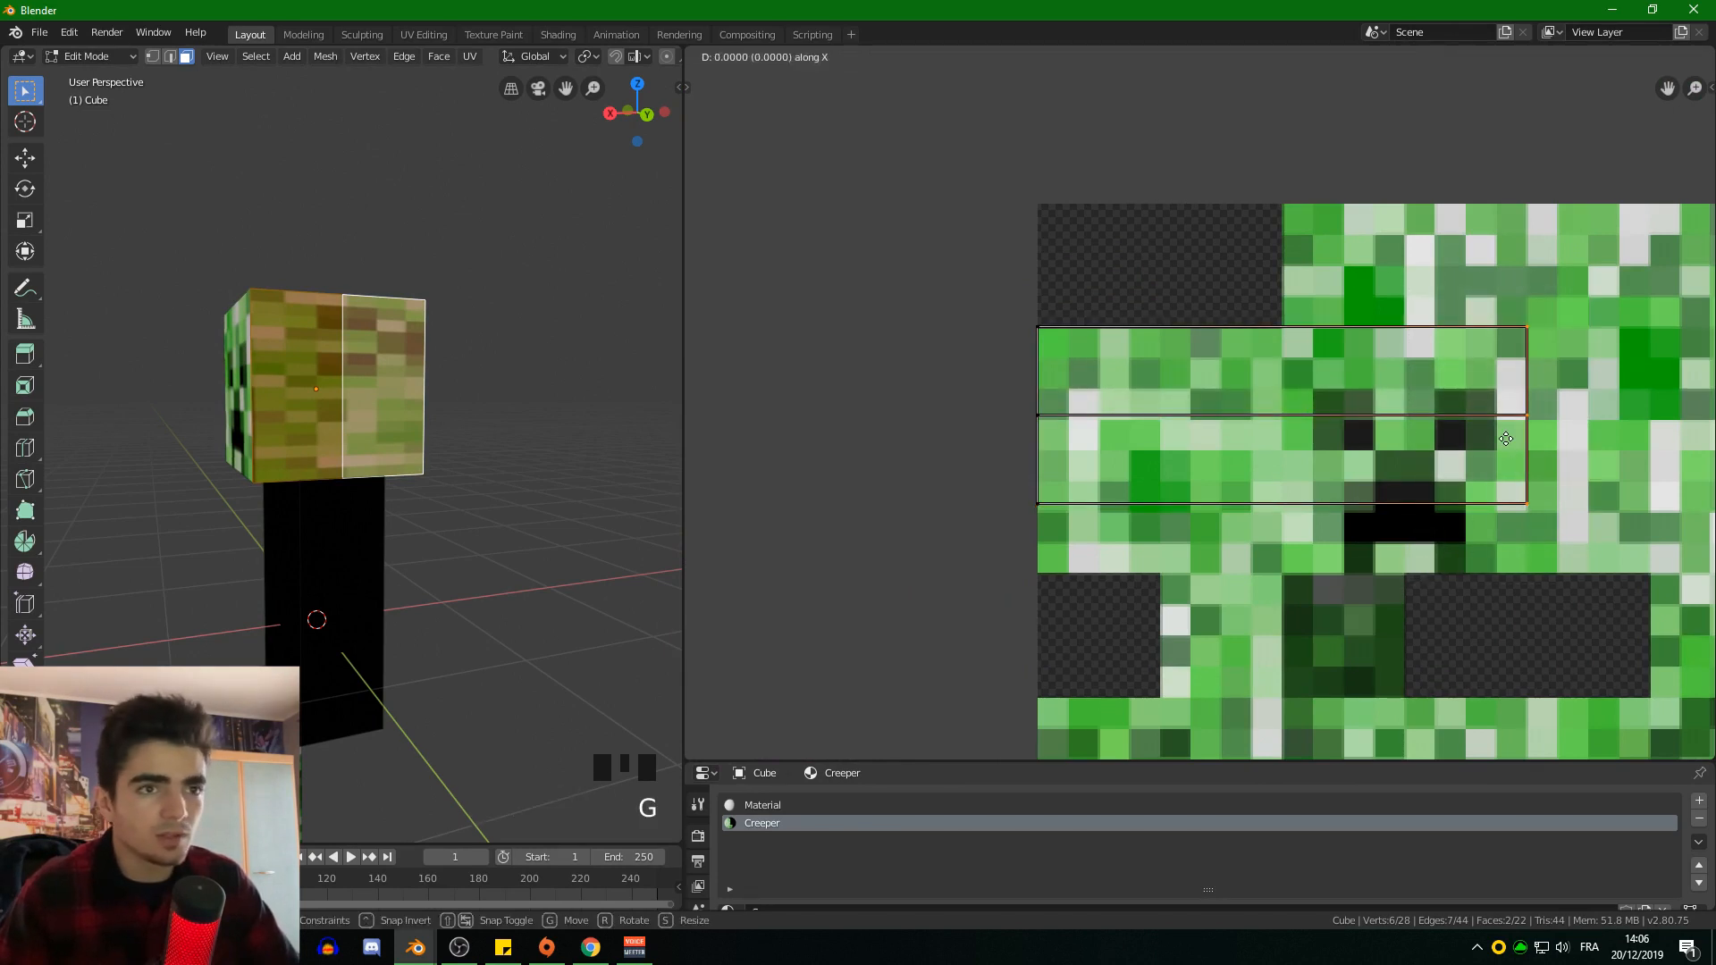
key("x")
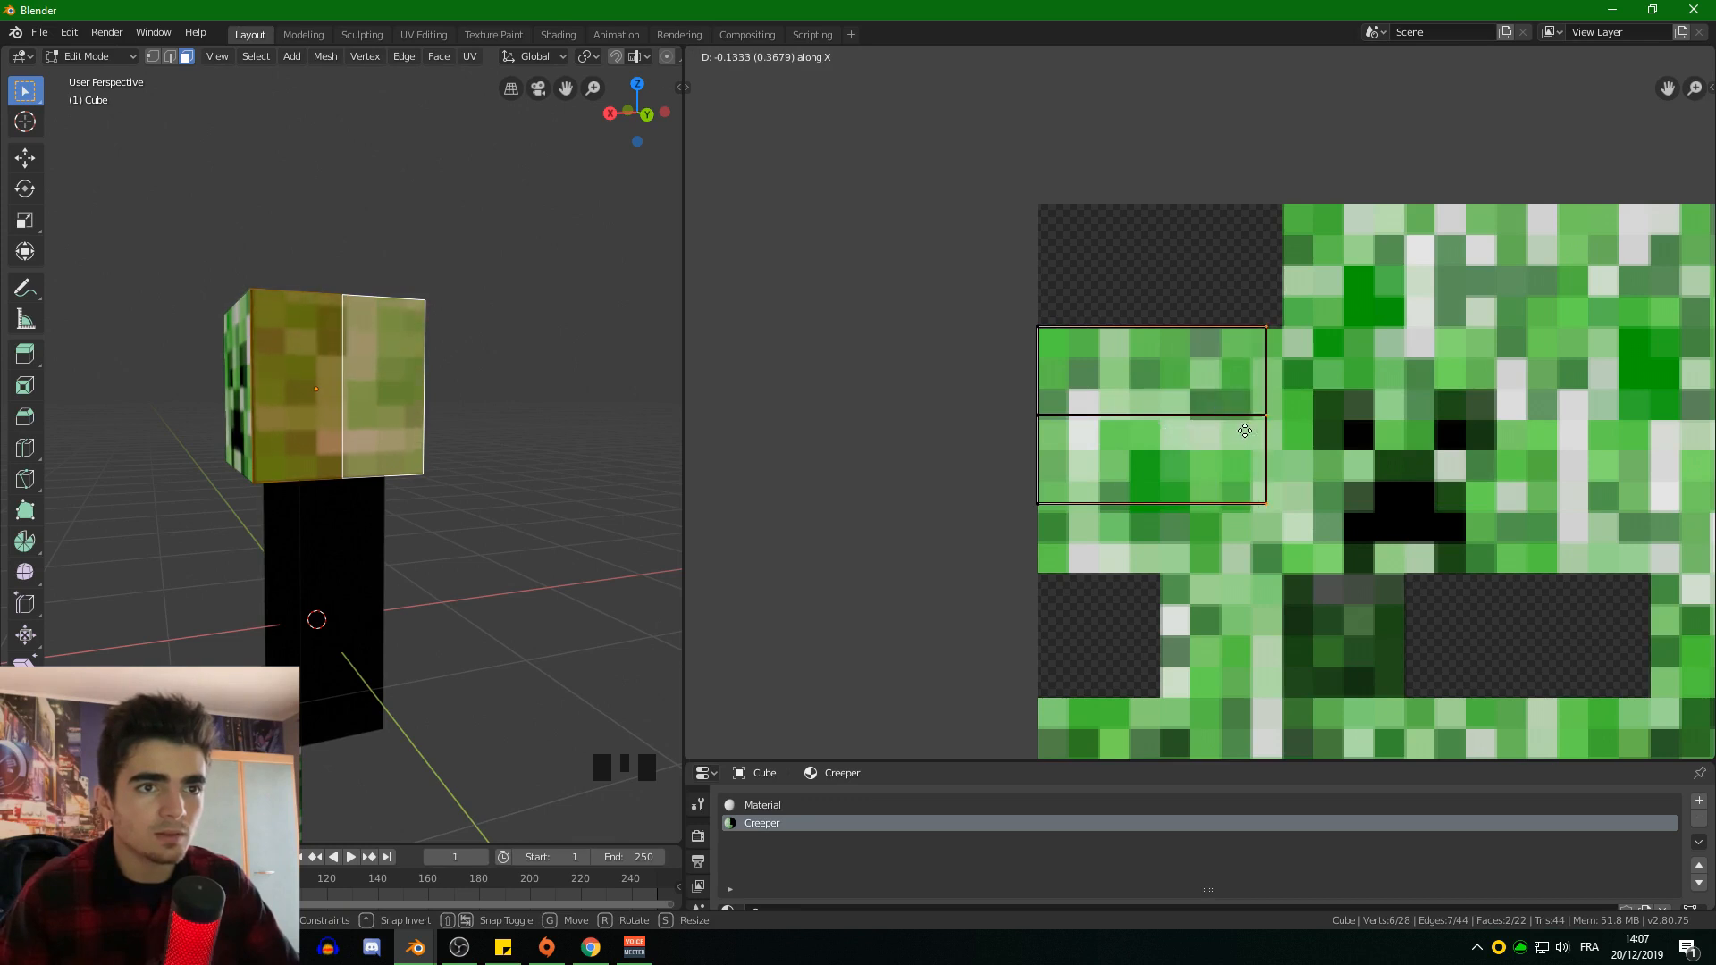
left_click(1261, 431)
Step: Move the middle and bottom UV rows of the side faces down along Y until the bottom edge meets the lower border of the head-side pixels
scroll(1144, 493, "up", 2)
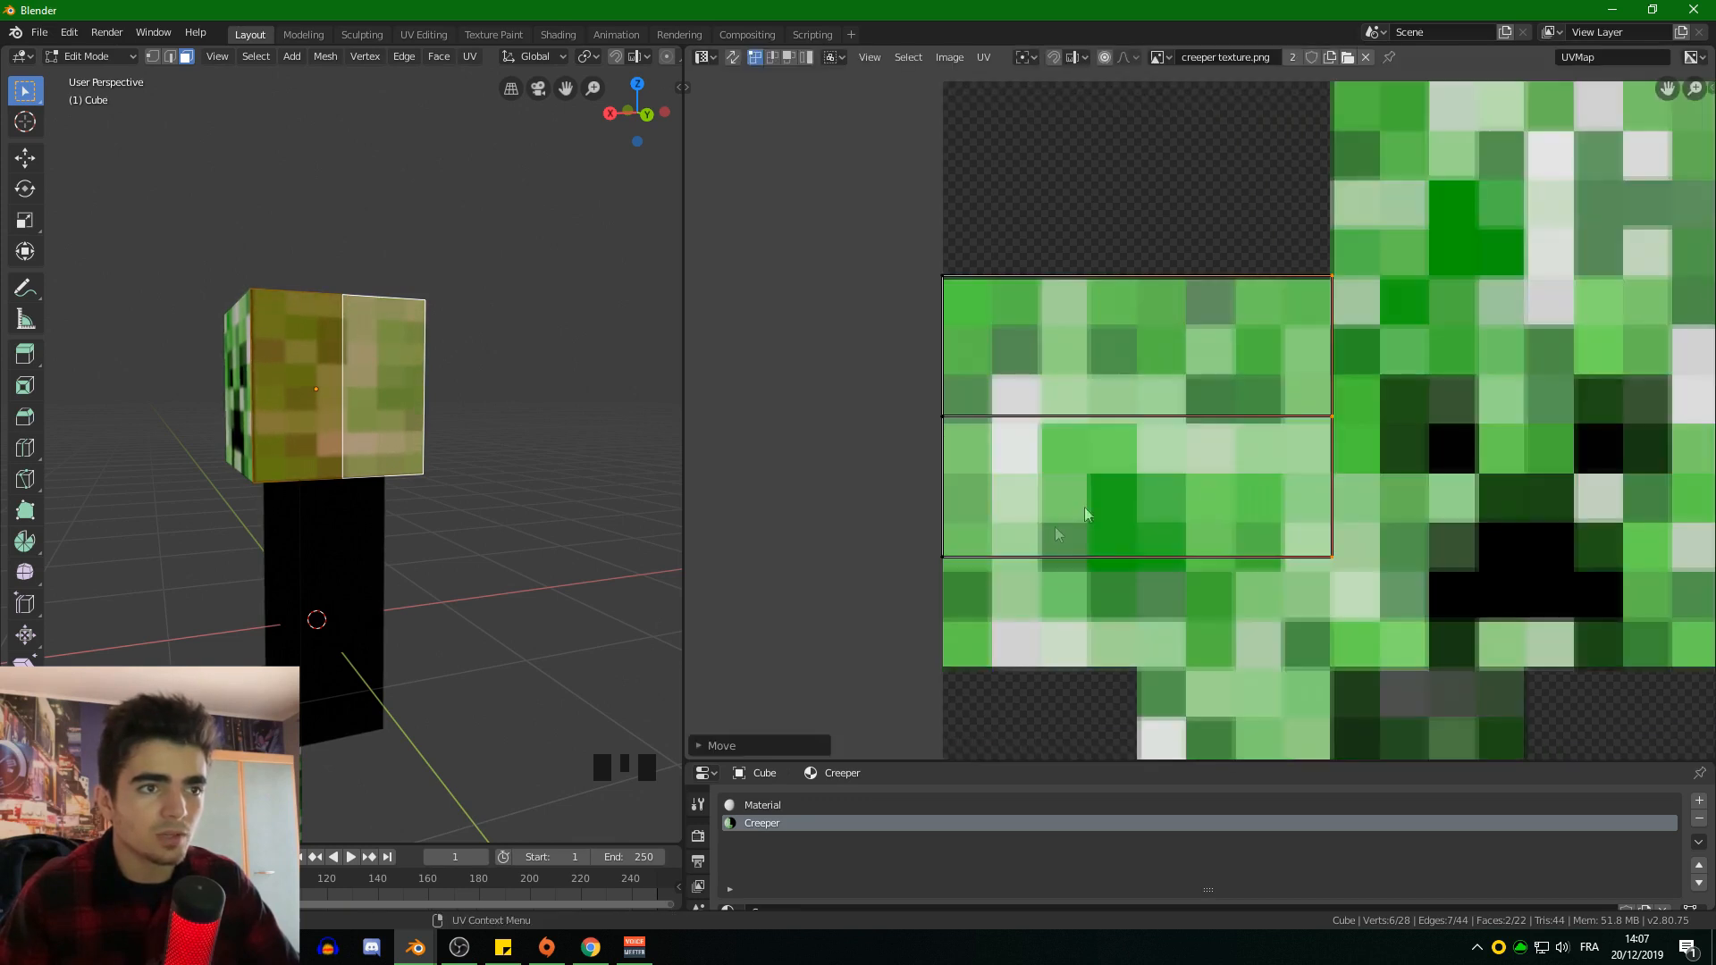
left_click(930, 572, "shift")
left_click(941, 416, "shift")
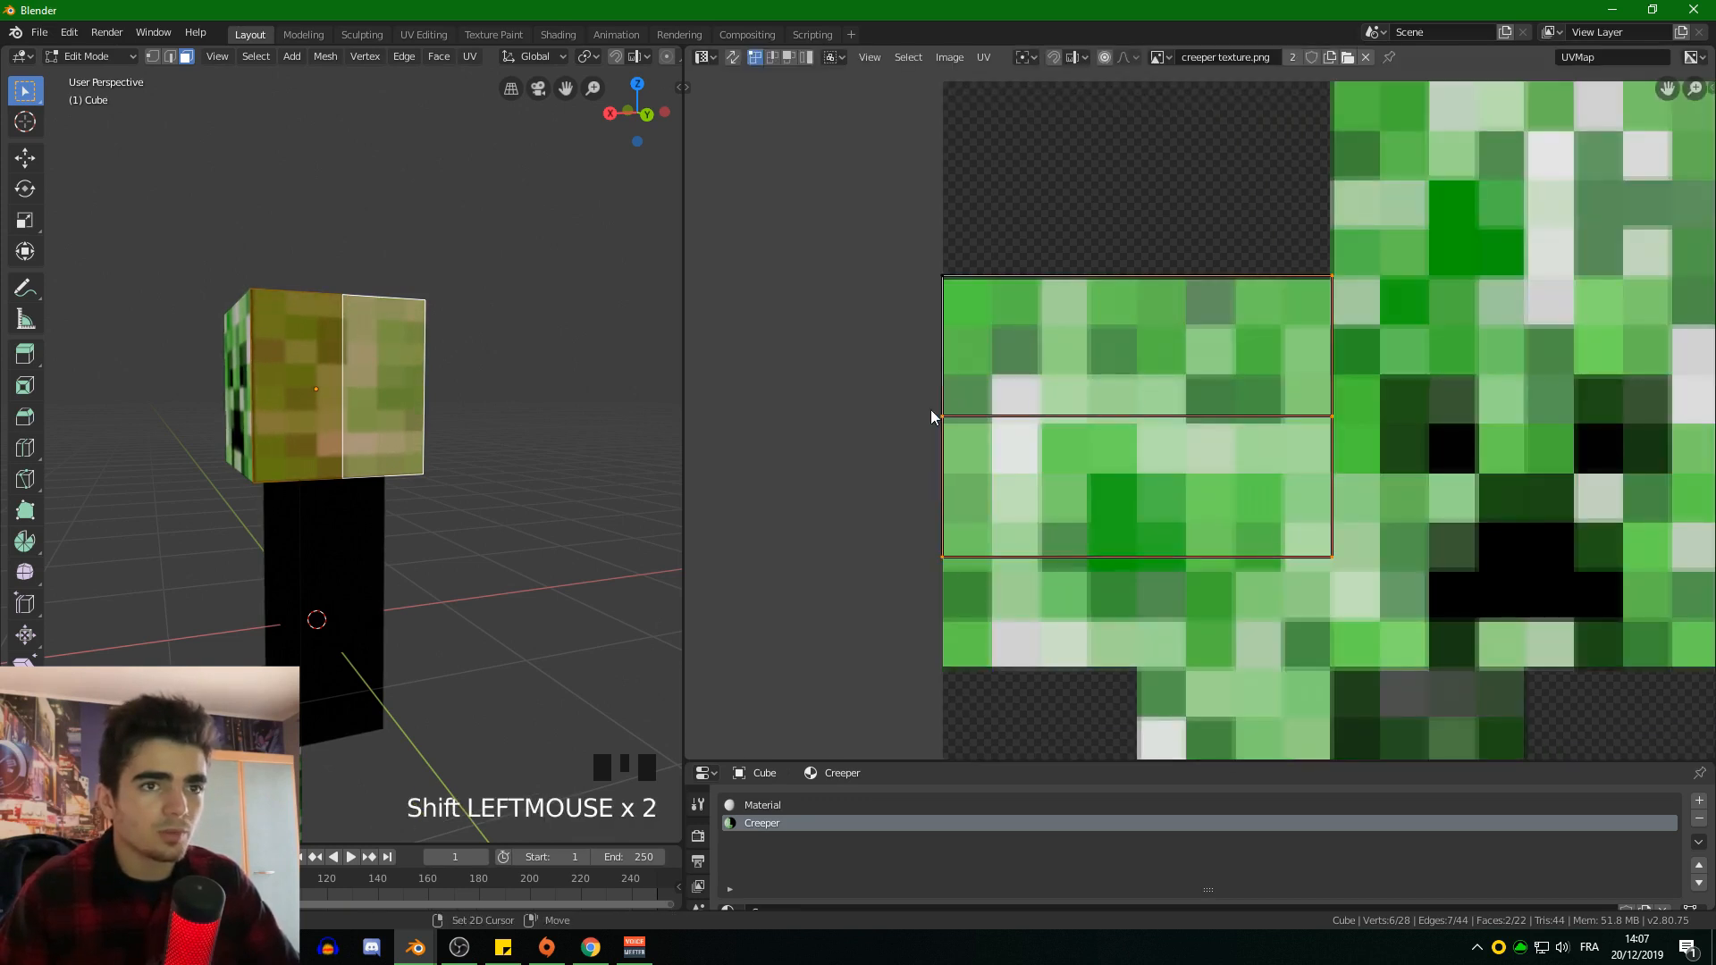
key("g")
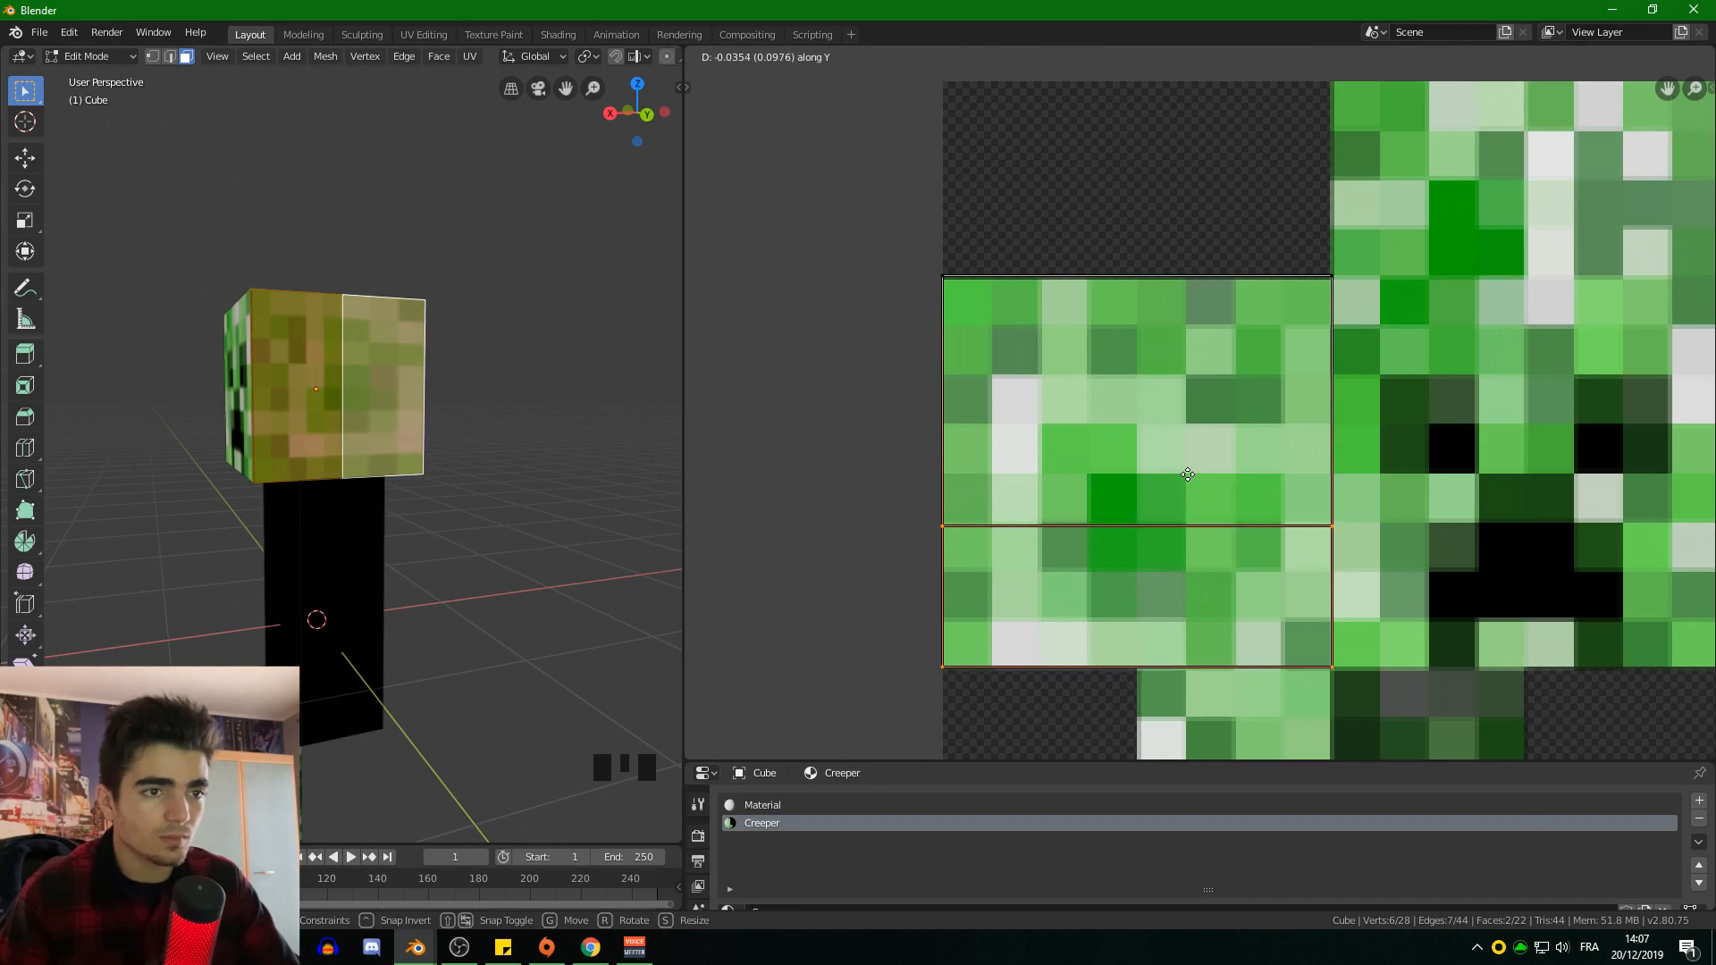
Step: Move the middle UV line up along Y to the midpoint of the 8-pixel-high head-side area
left_click(983, 514)
left_click(1341, 530, "shift")
key("g")
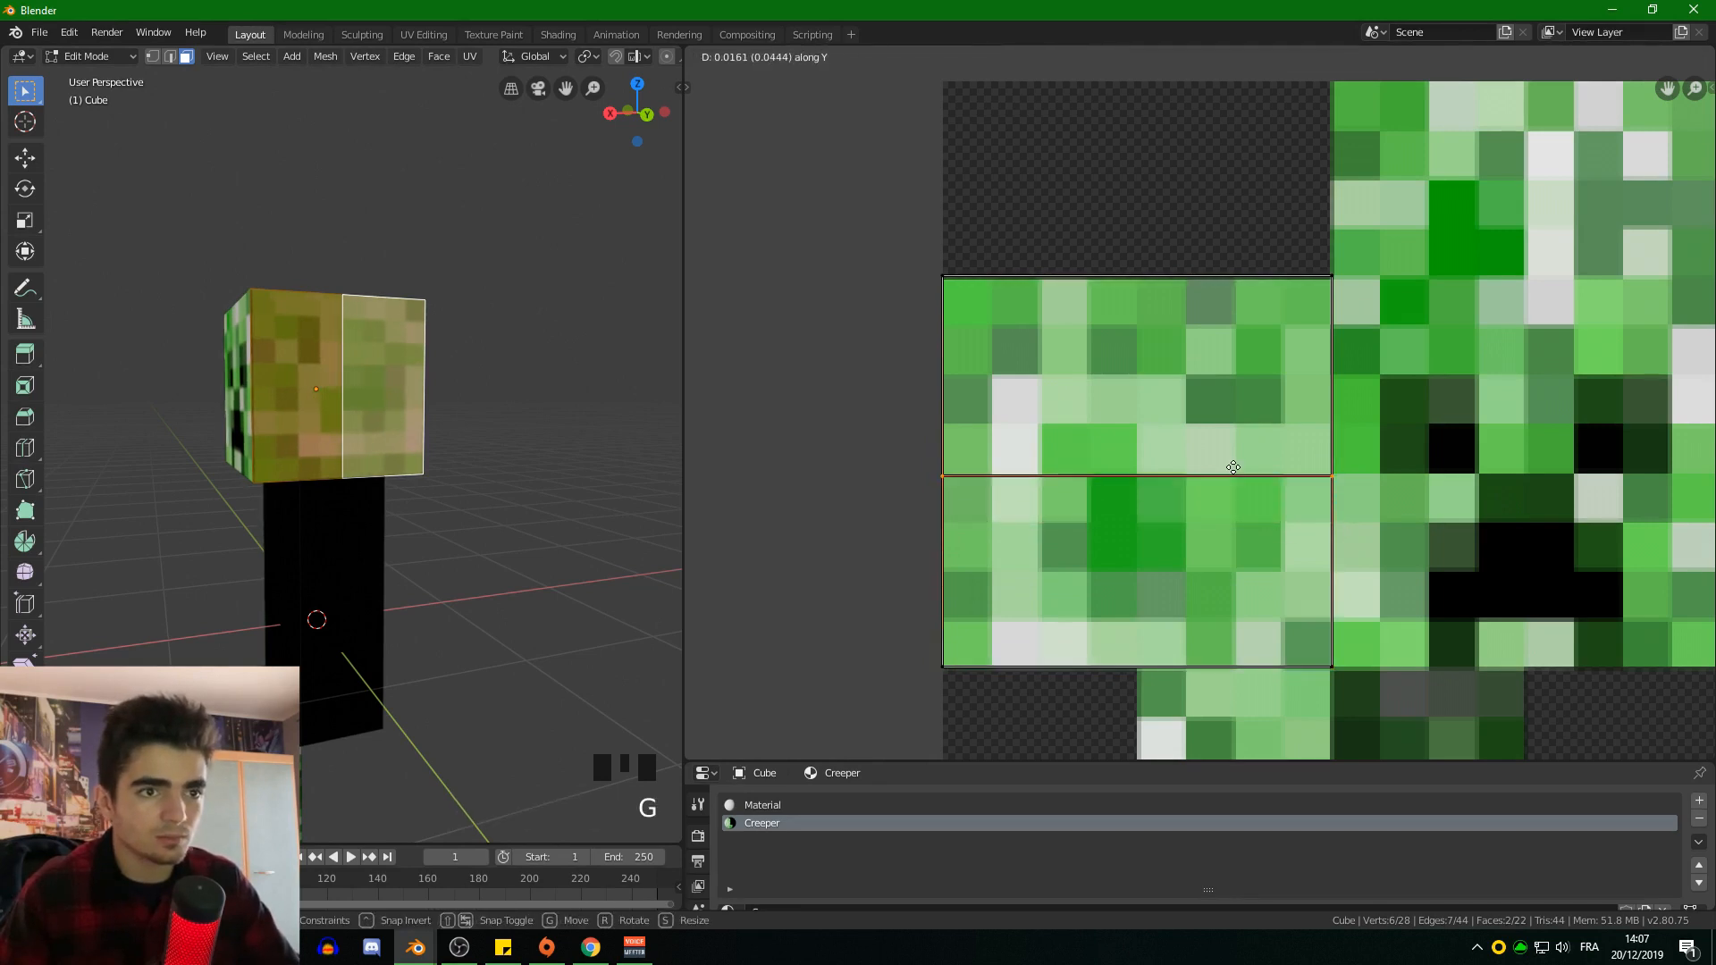
left_click(1234, 472)
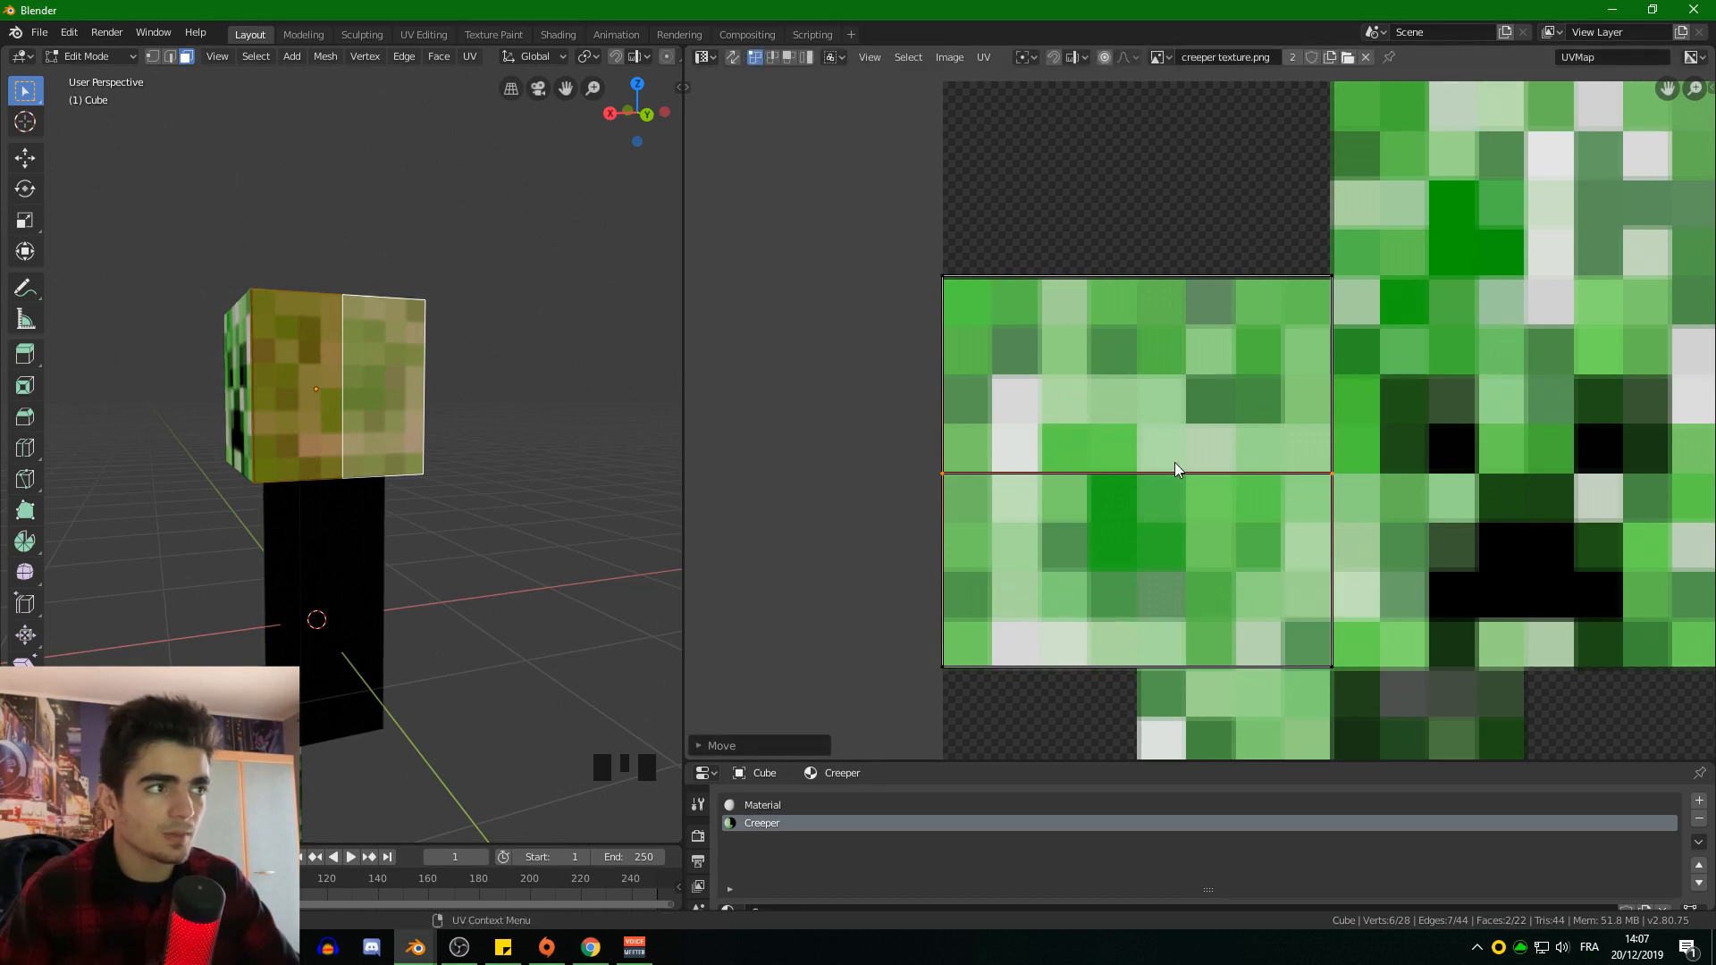
Step: Examine the textured head side in Object Mode, especially along its edges with the neighbouring faces
key("Tab")
scroll(299, 425, "down", 2)
scroll(316, 417, "up", 3)
scroll(426, 430, "up", 3)
scroll(563, 392, "down", 3)
middle_click_drag(563, 391, 390, 391)
scroll(477, 432, "up", 2)
scroll(1038, 431, "down", 1)
Step: Lower the top edge of the head side's UVs slightly along Y so it stays inside the green pixels
key("Tab")
scroll(1014, 357, "up", 1)
scroll(992, 394, "down", 1)
scroll(992, 394, "up", 3)
left_click(782, 183)
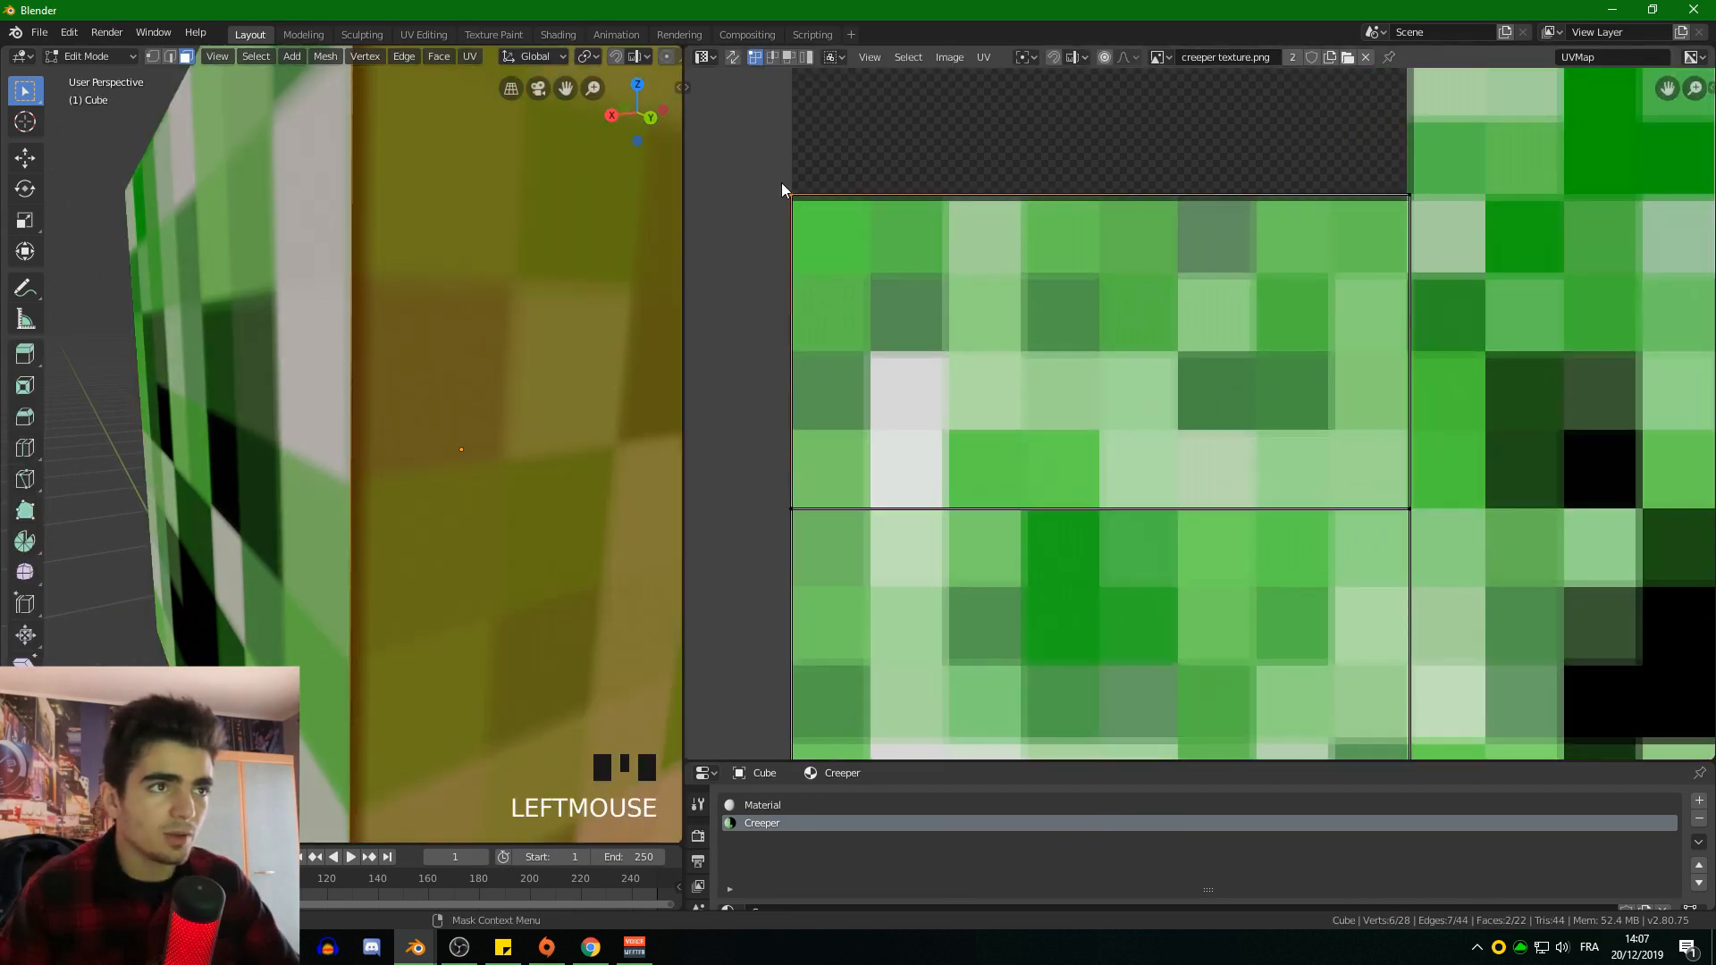
left_click(1390, 194, "shift")
key("g")
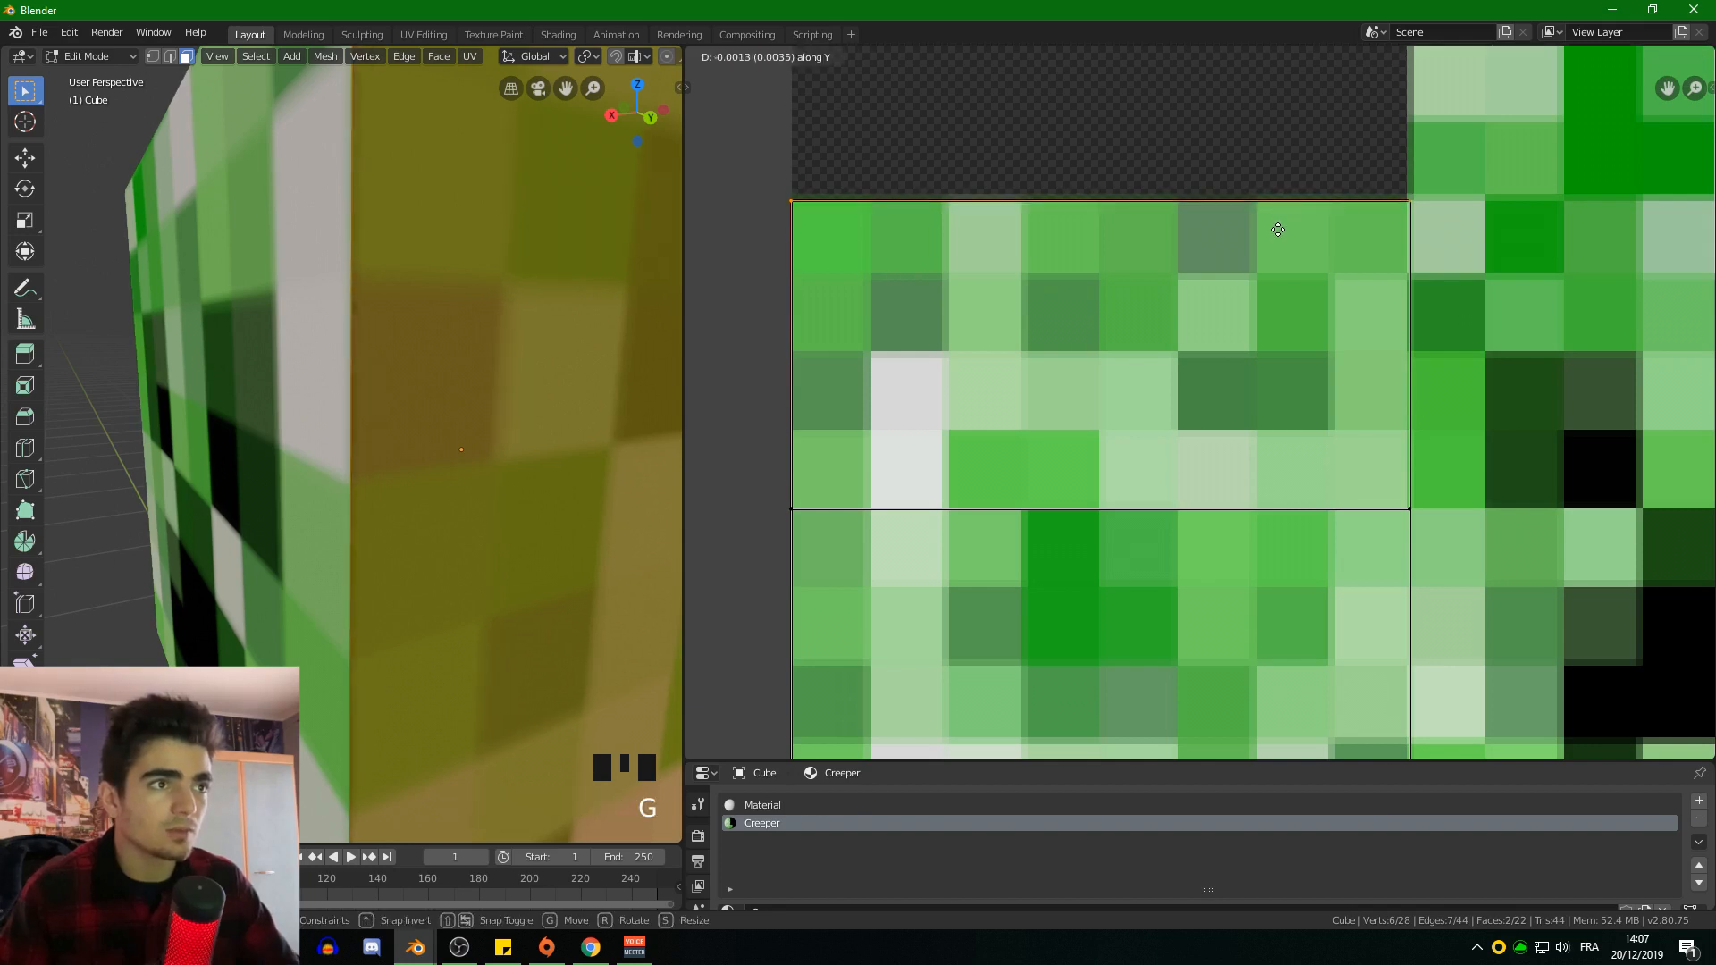
left_click(1280, 230)
Step: Examine the creeper's textured front and side head faces and the body parts in Object Mode
key("Tab")
middle_click_drag(411, 352, 353, 346)
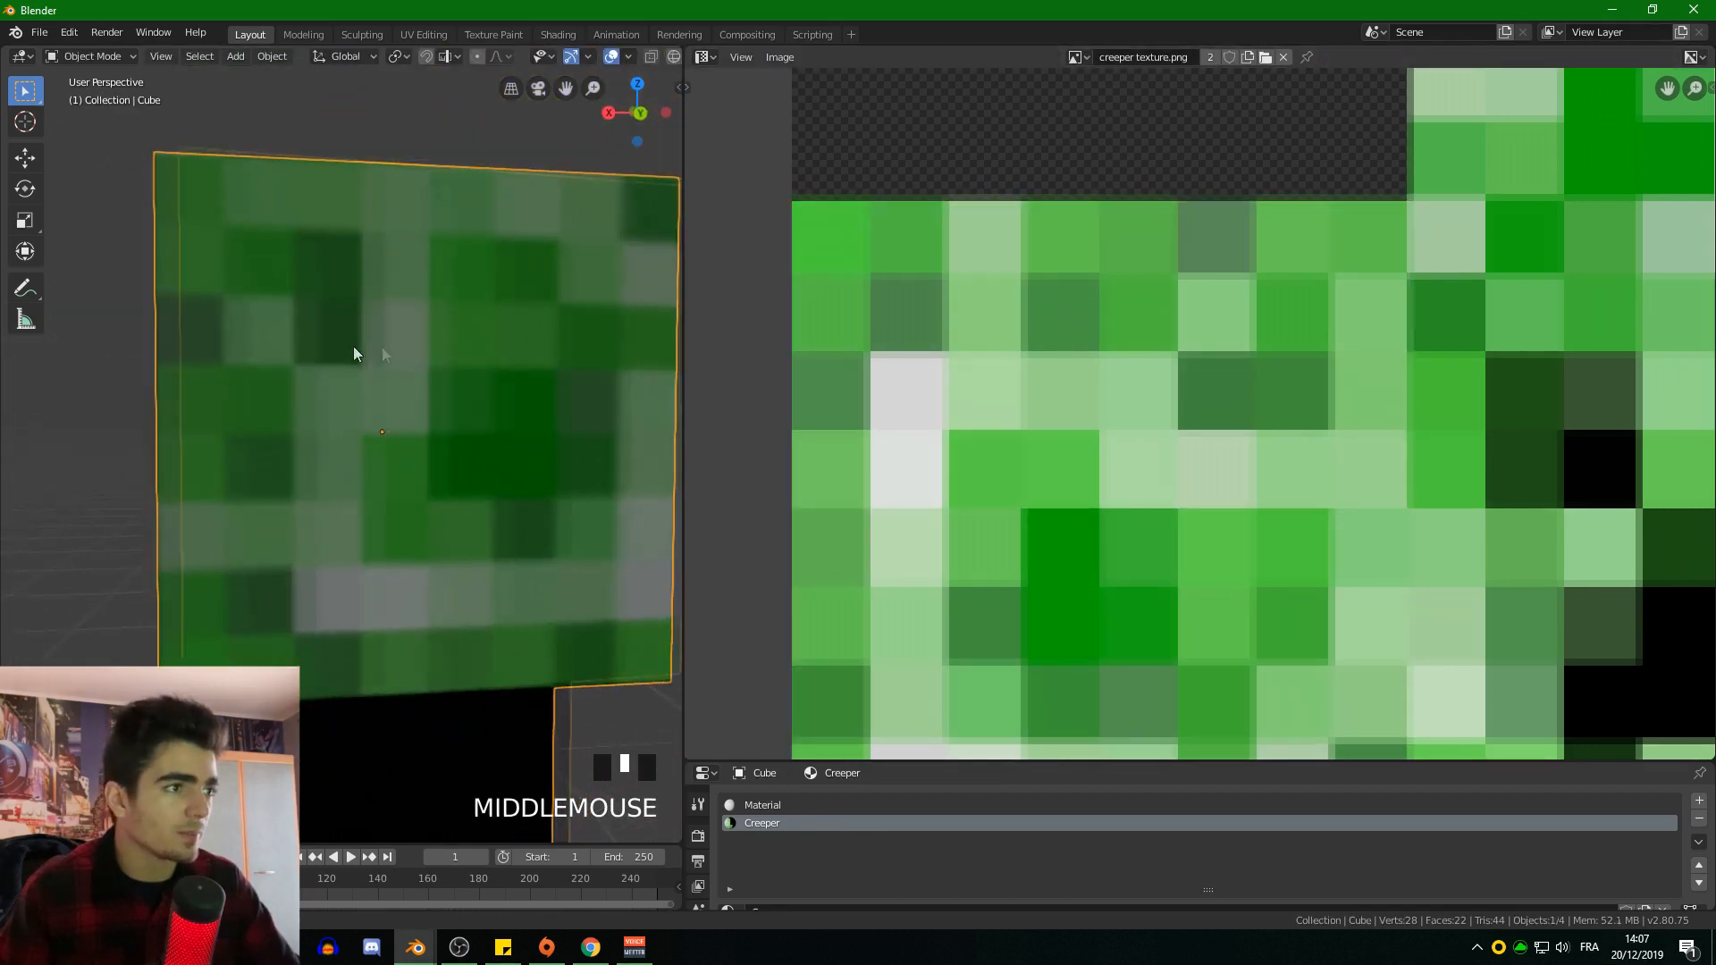
scroll(465, 365, "down", 2)
middle_click_drag(464, 365, 426, 336, "shift")
scroll(518, 404, "down", 1)
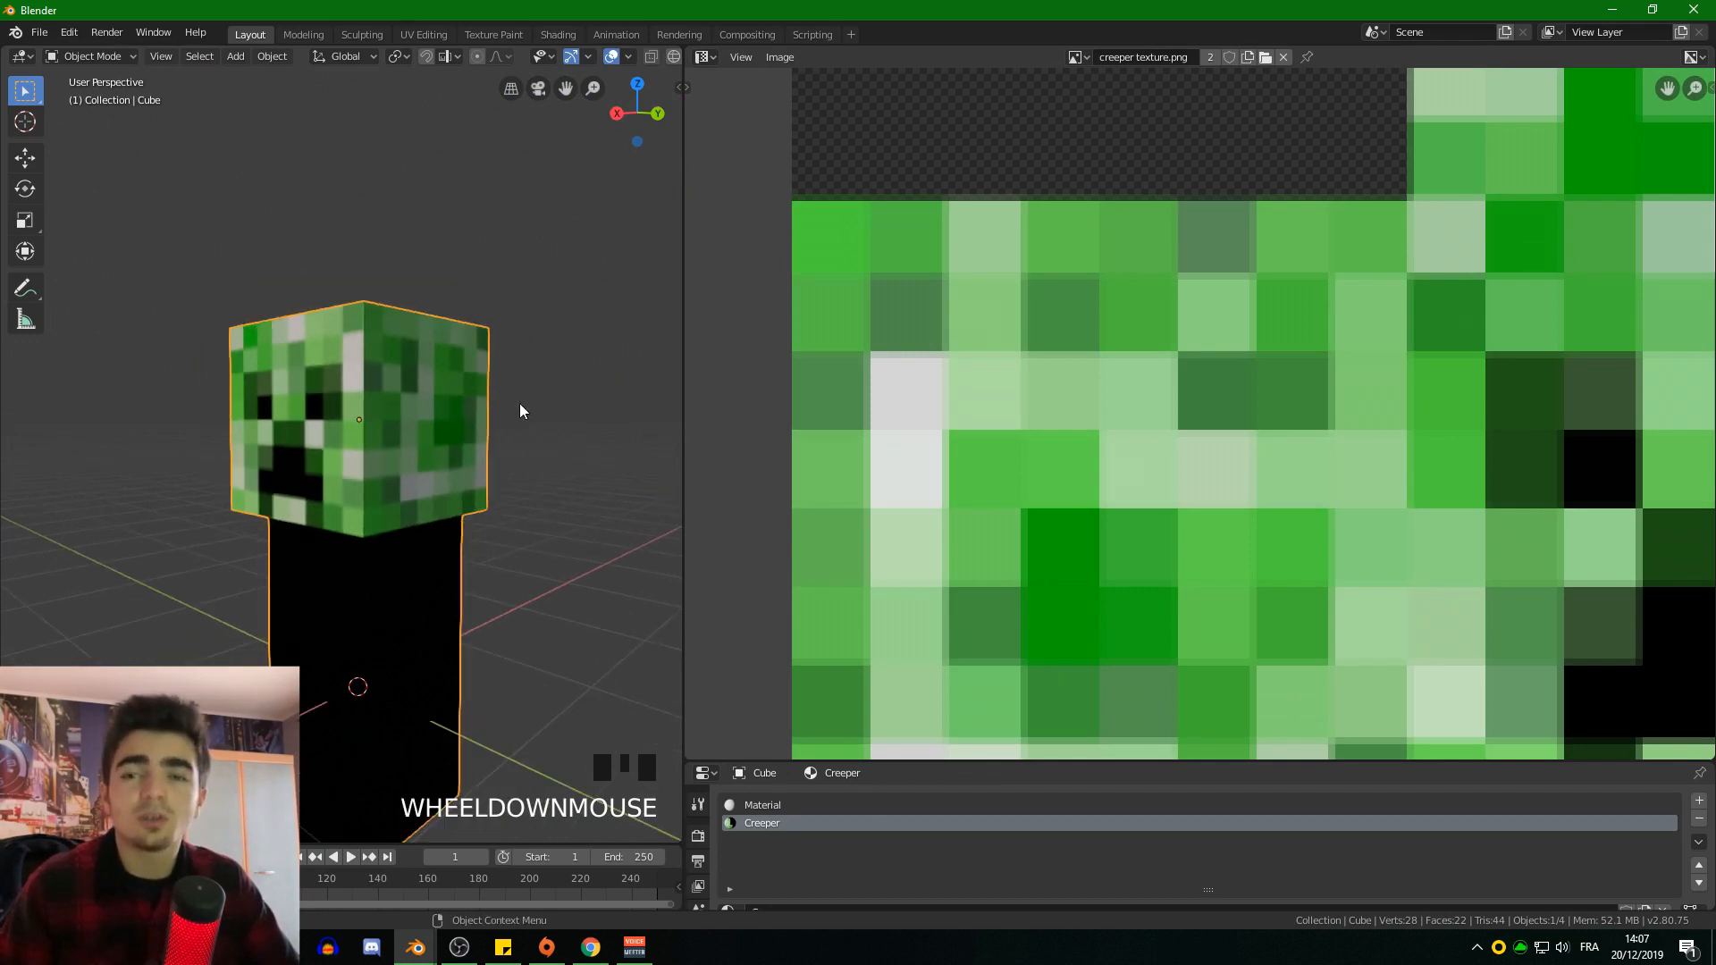
scroll(526, 396, "down", 1)
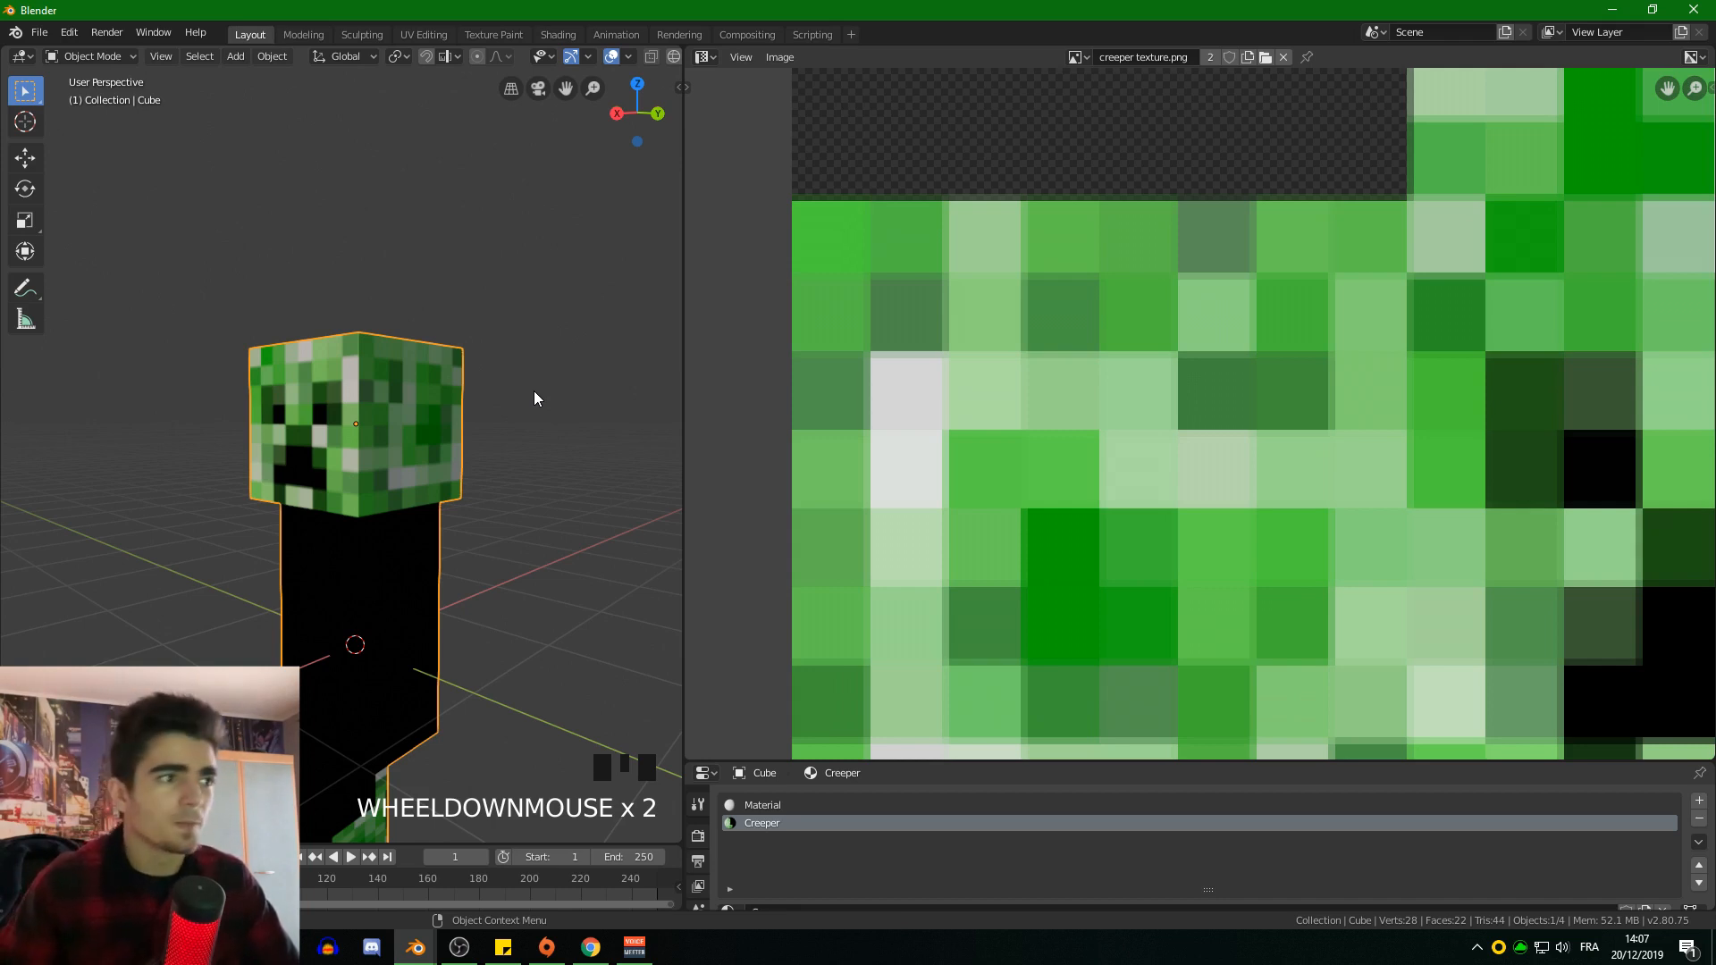
scroll(444, 391, "down", 2)
scroll(301, 366, "up", 4)
scroll(274, 370, "down", 4)
mouse_move(453, 567)
middle_mouse_down()
mouse_move(250, 499)
mouse_move(171, 517)
mouse_move(466, 545)
middle_mouse_up()
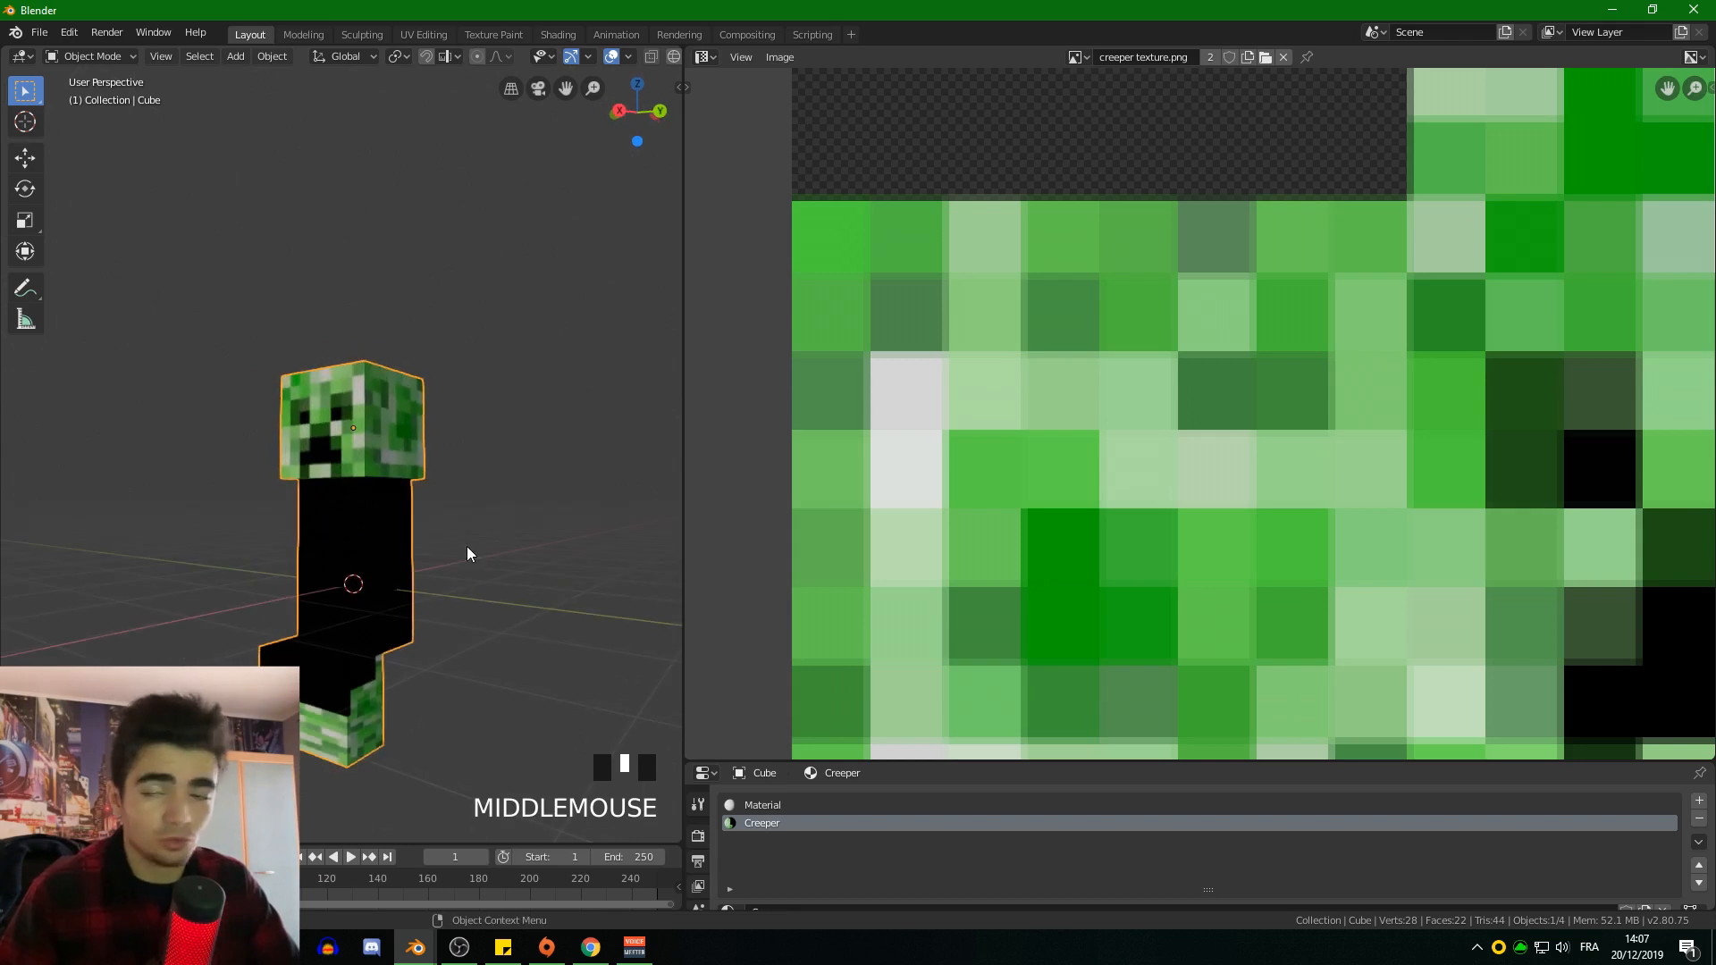
scroll(468, 545, "down", 1)
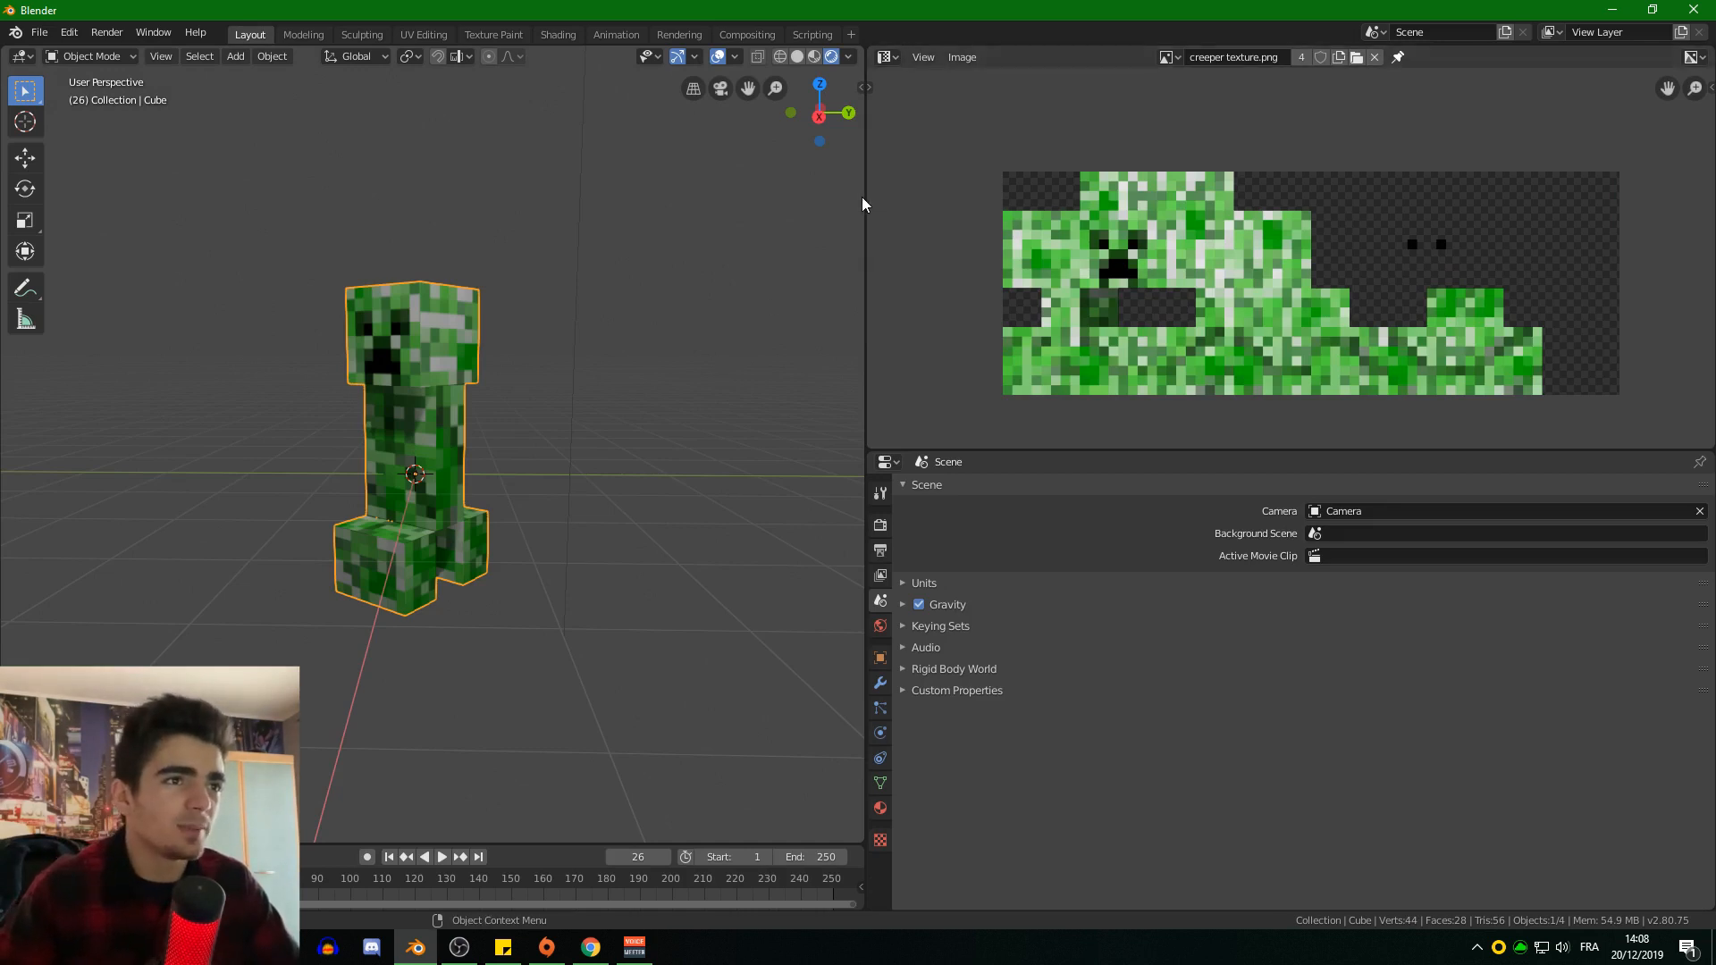
Step: Widen the 3D viewport and bring the fully textured creeper into a close front view
left_click_drag(863, 197, 1237, 250)
middle_click_drag(572, 420, 642, 454)
scroll(642, 462, "up", 1)
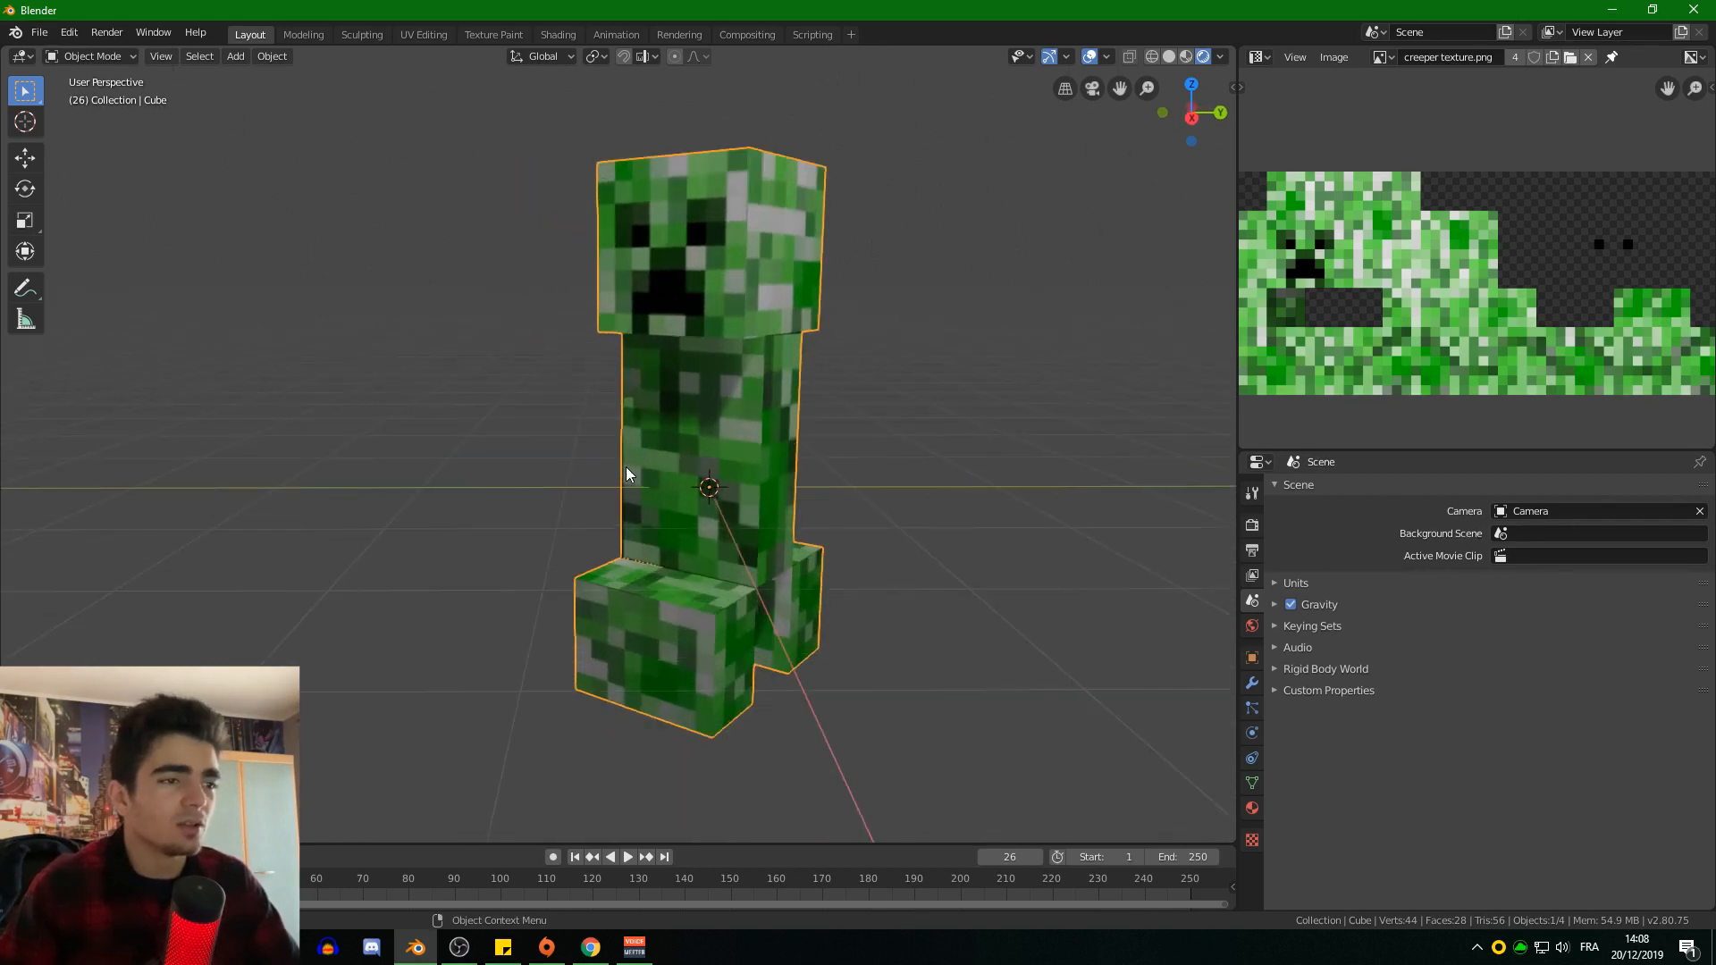
scroll(692, 433, "up", 1)
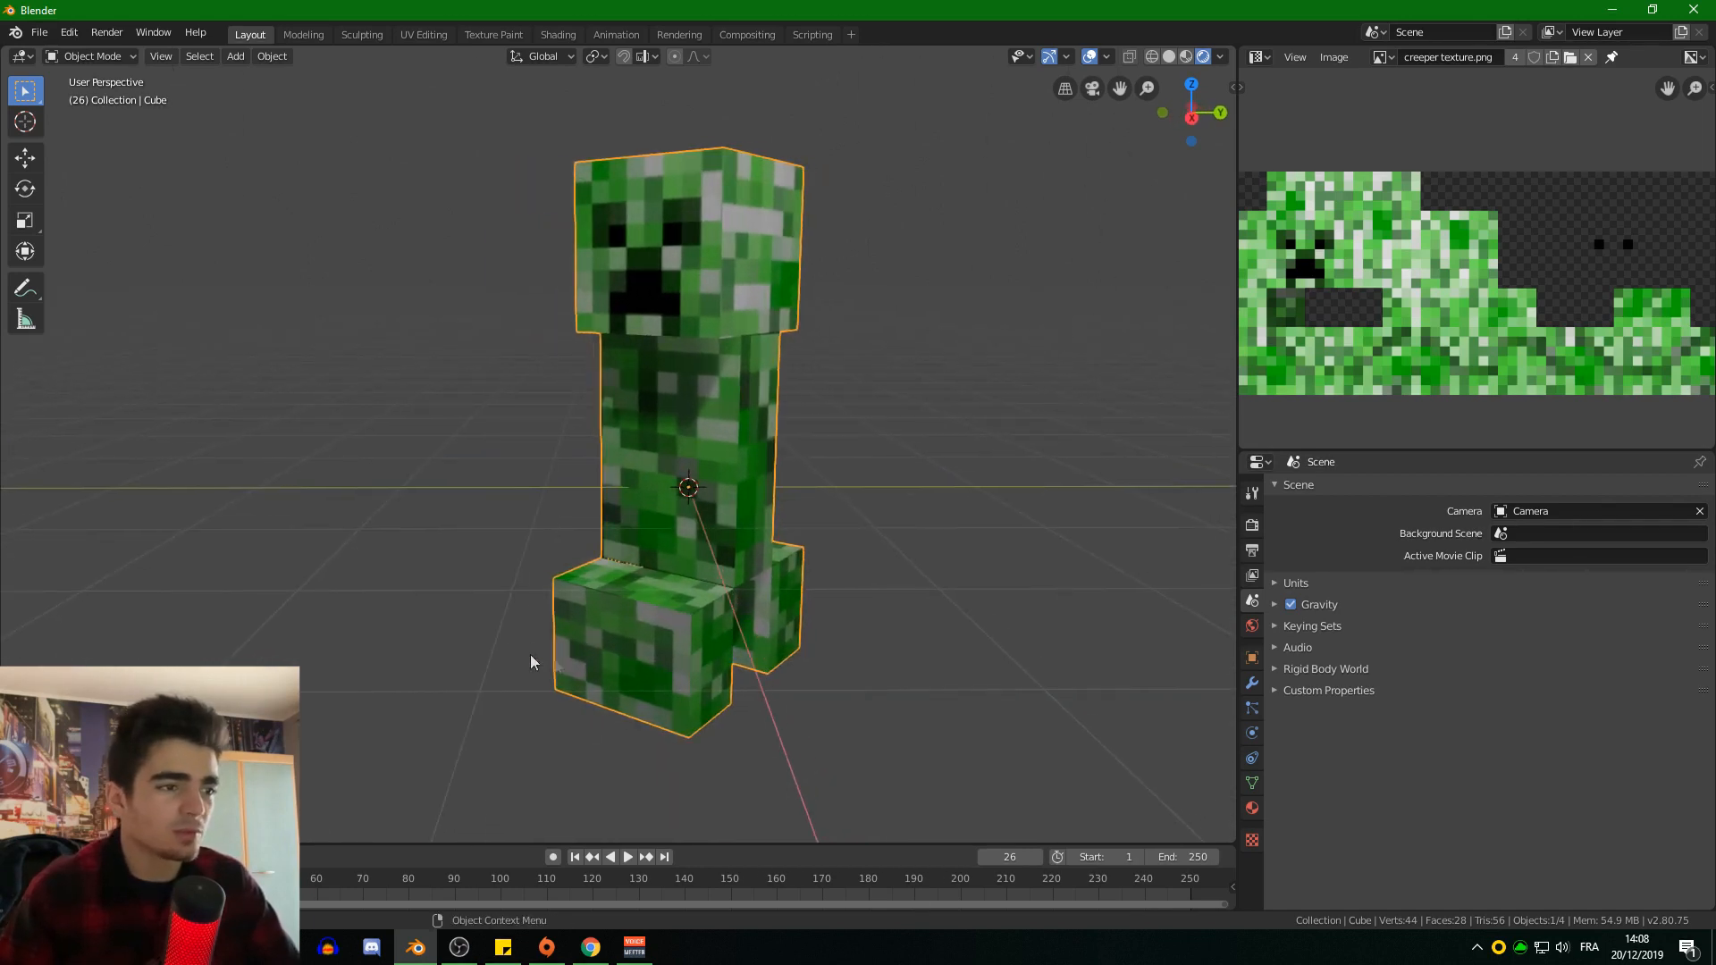
Step: Switch to Chrome and examine the textures of the creeper's feet and body in the reference image, enlarging it
left_click(590, 946)
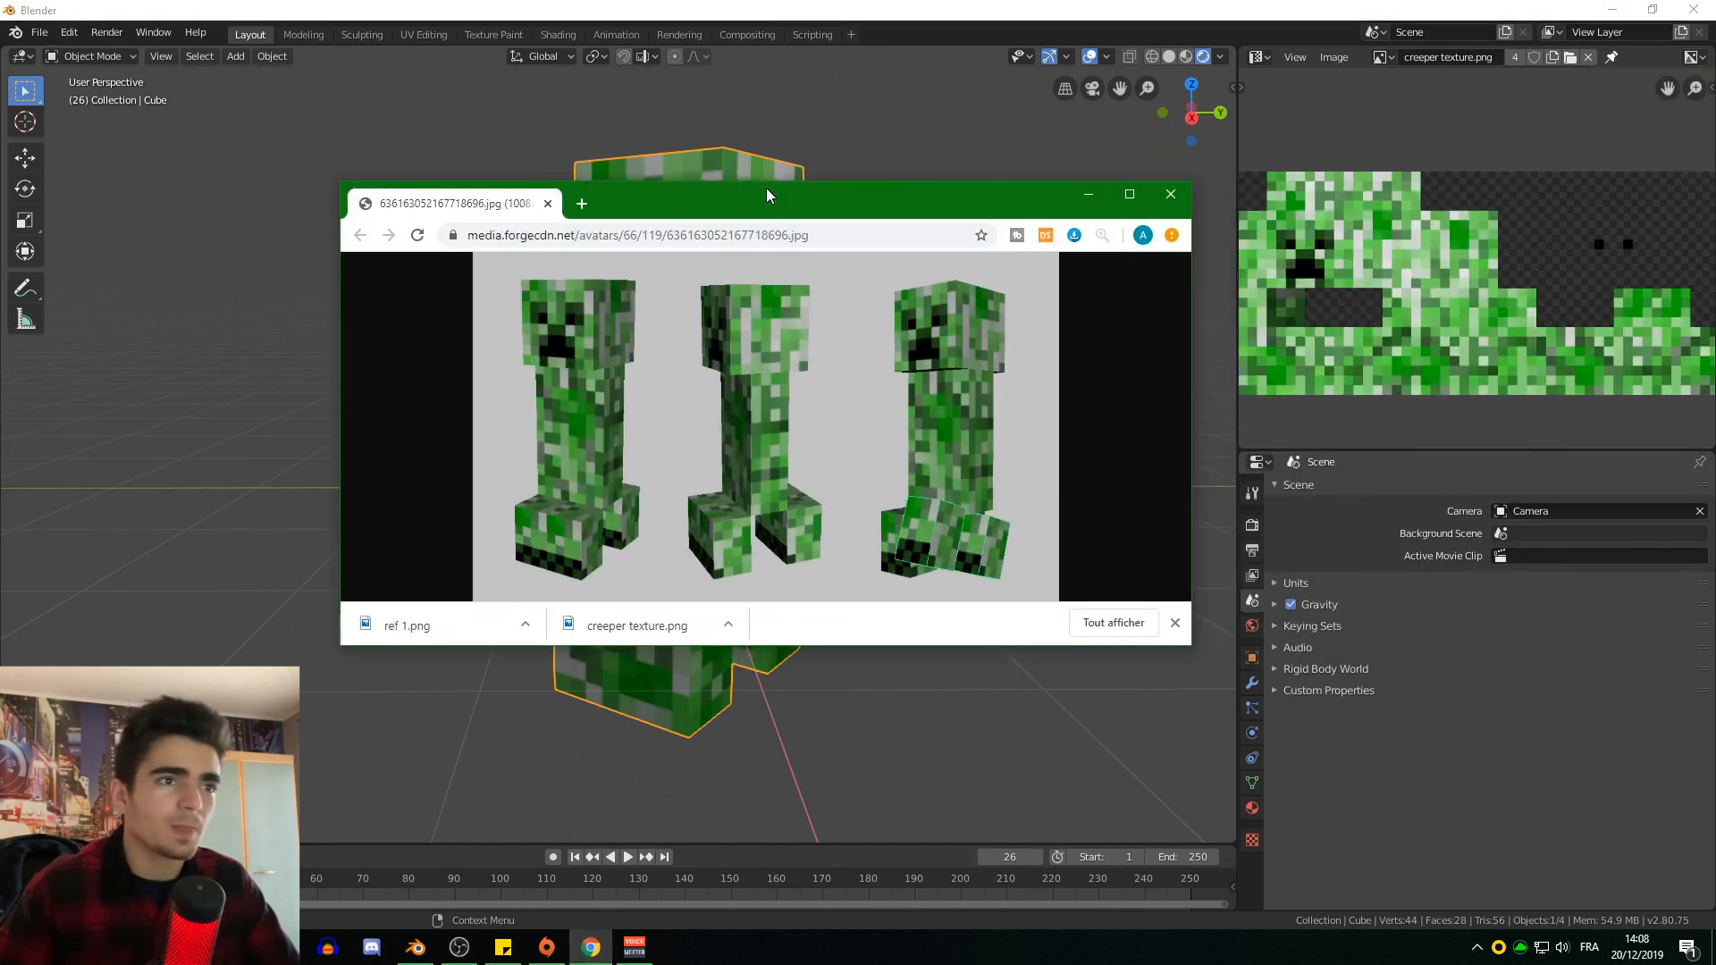
double_click(765, 190)
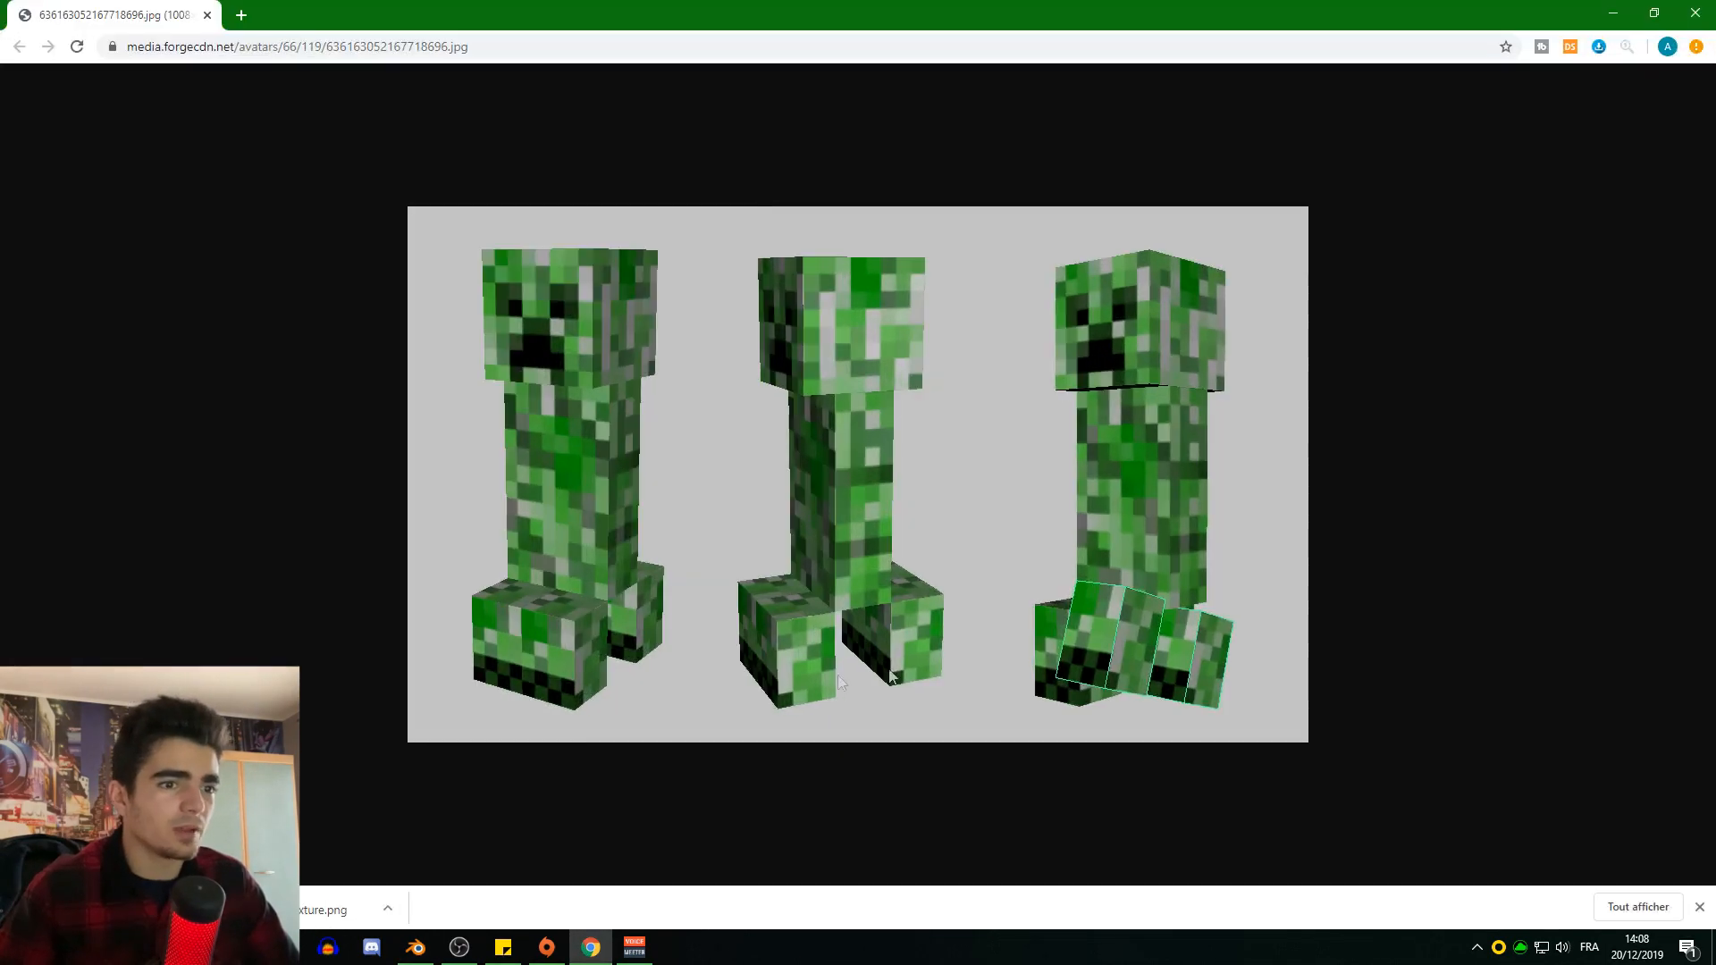
scroll(515, 703, "up", 2, "ctrl")
scroll(515, 703, "up", 2, "ctrl")
scroll(486, 650, "down", 5)
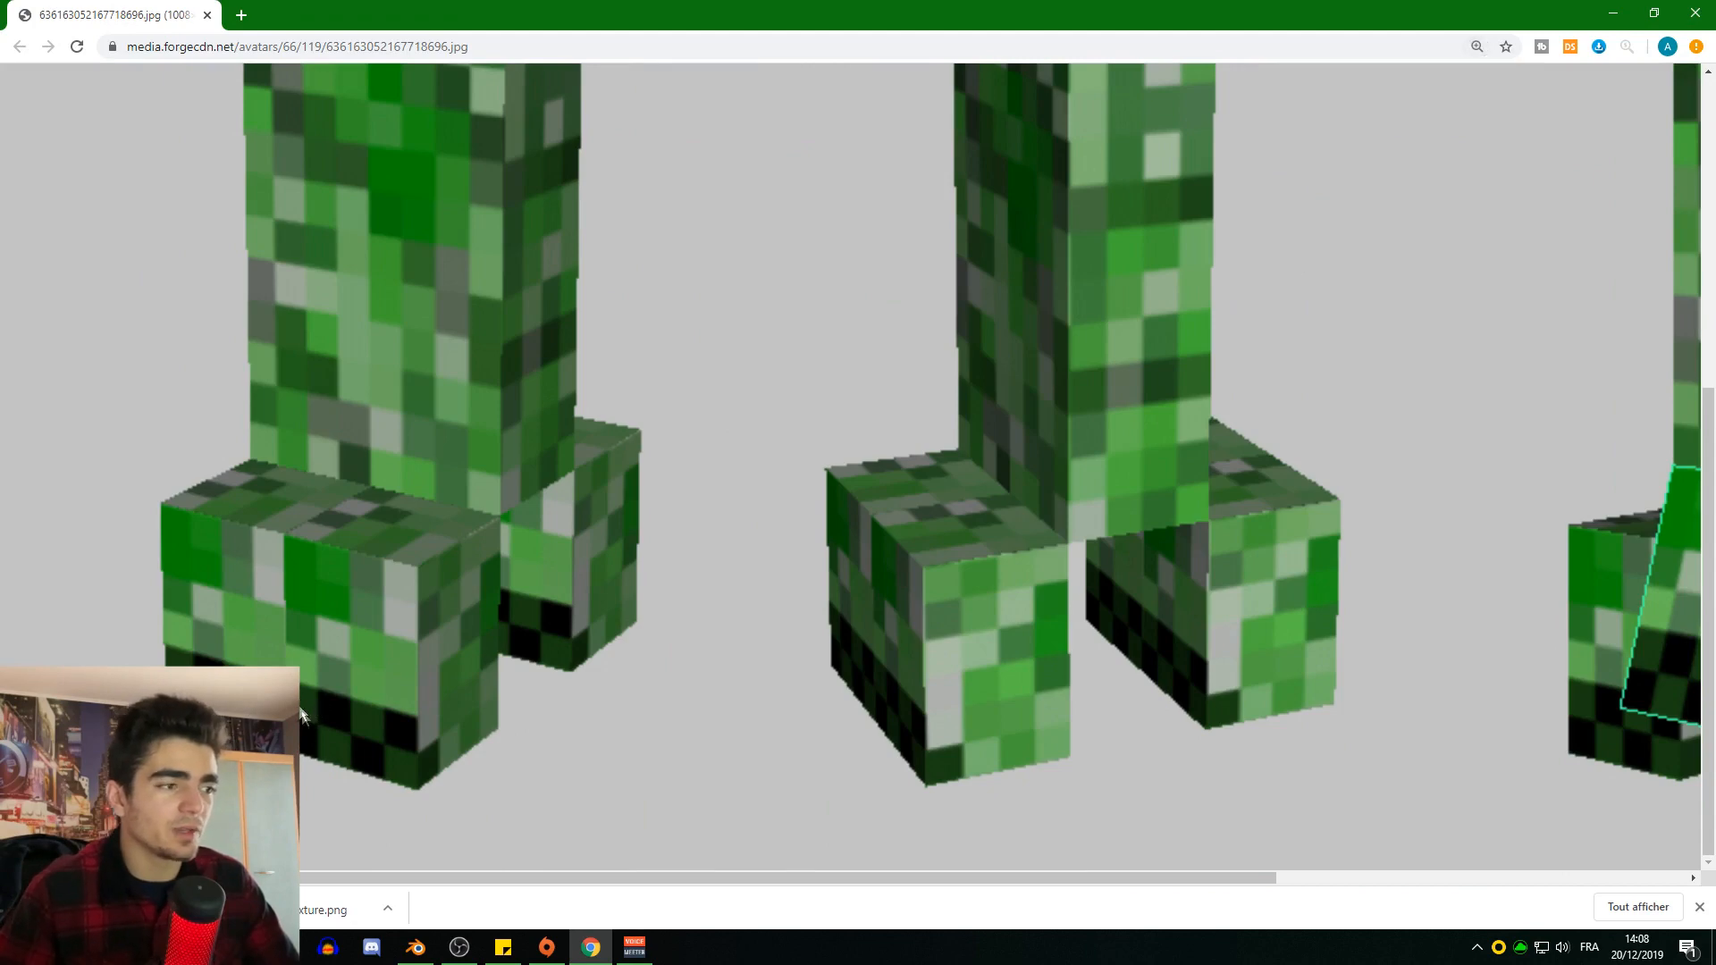
scroll(566, 653, "up", 3)
scroll(565, 651, "down", 3)
scroll(536, 636, "down", 1, "ctrl")
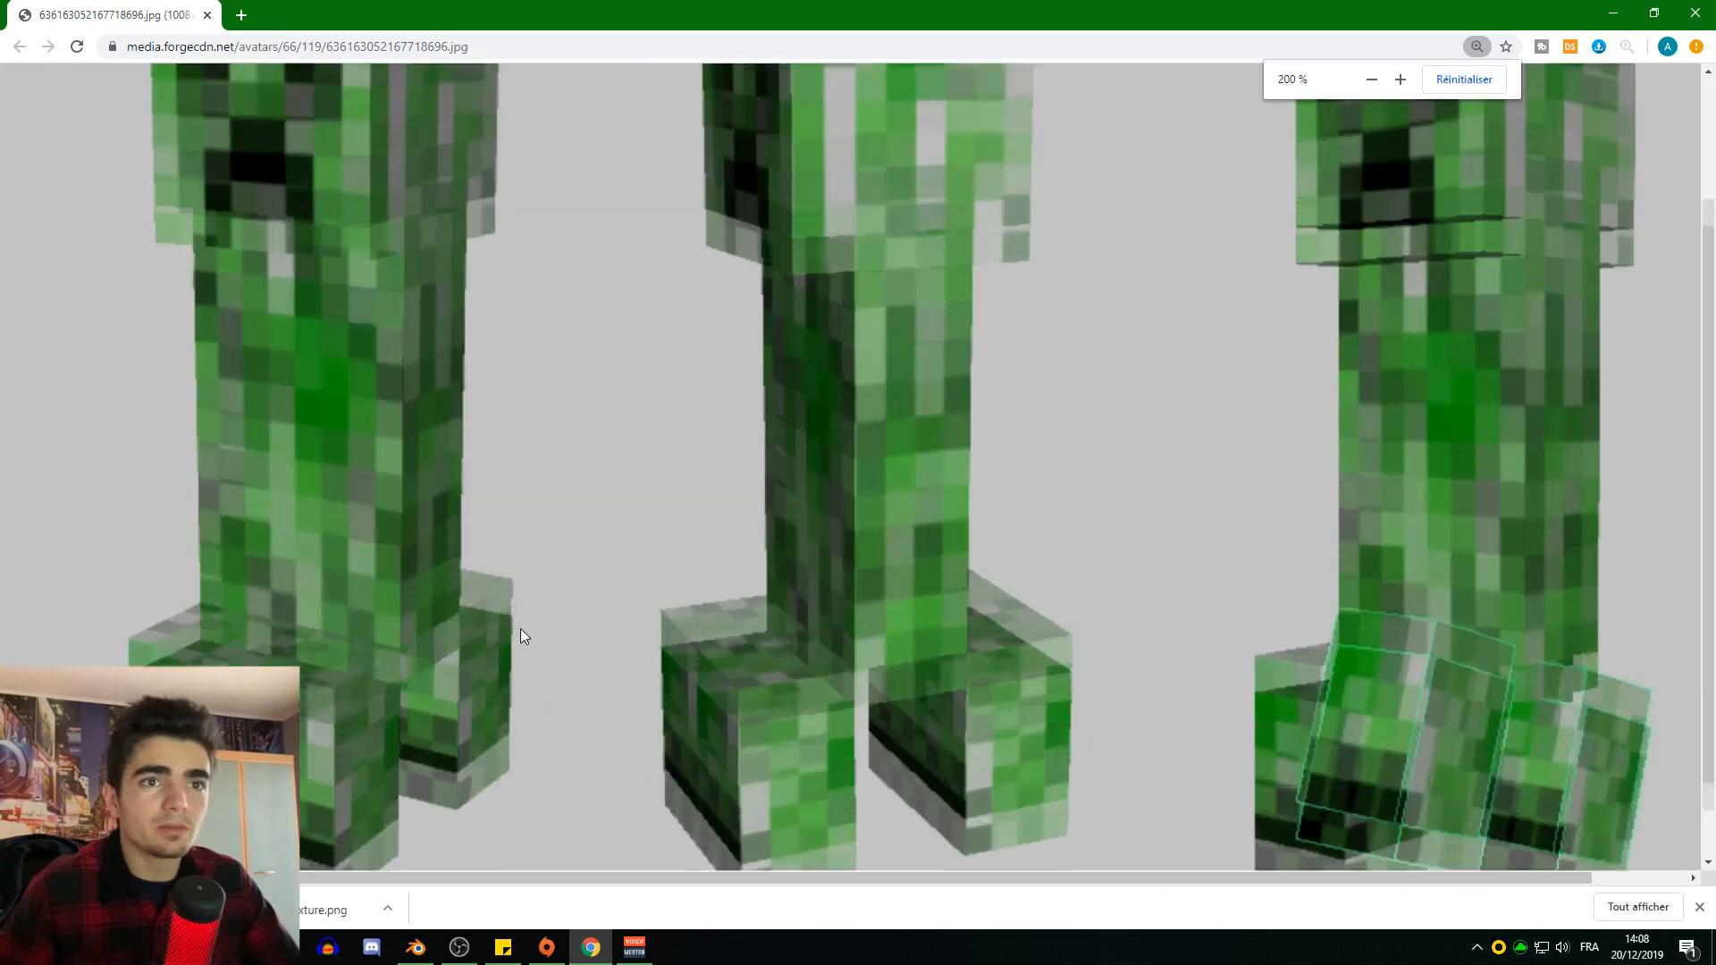
scroll(515, 642, "down", 1, "ctrl")
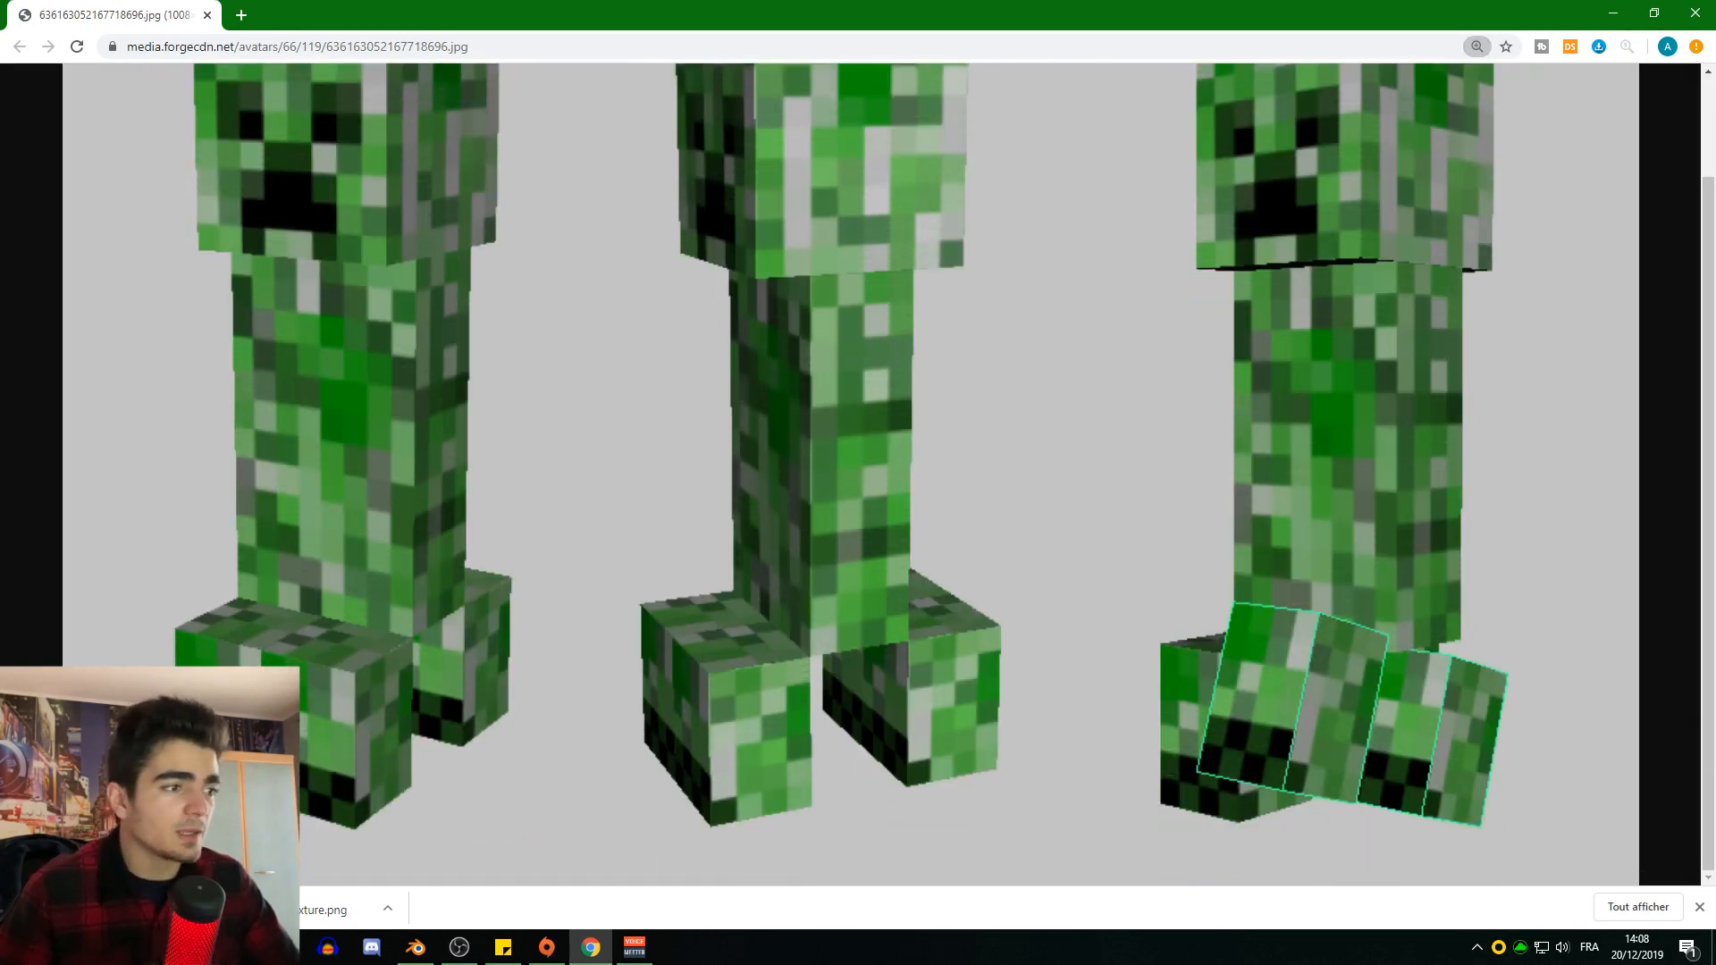
Step: Close the reference image's browser window and compare the finished creeper's textures in Blender
left_click(1693, 13)
scroll(738, 615, "up", 3)
scroll(739, 656, "down", 3)
scroll(710, 685, "up", 2)
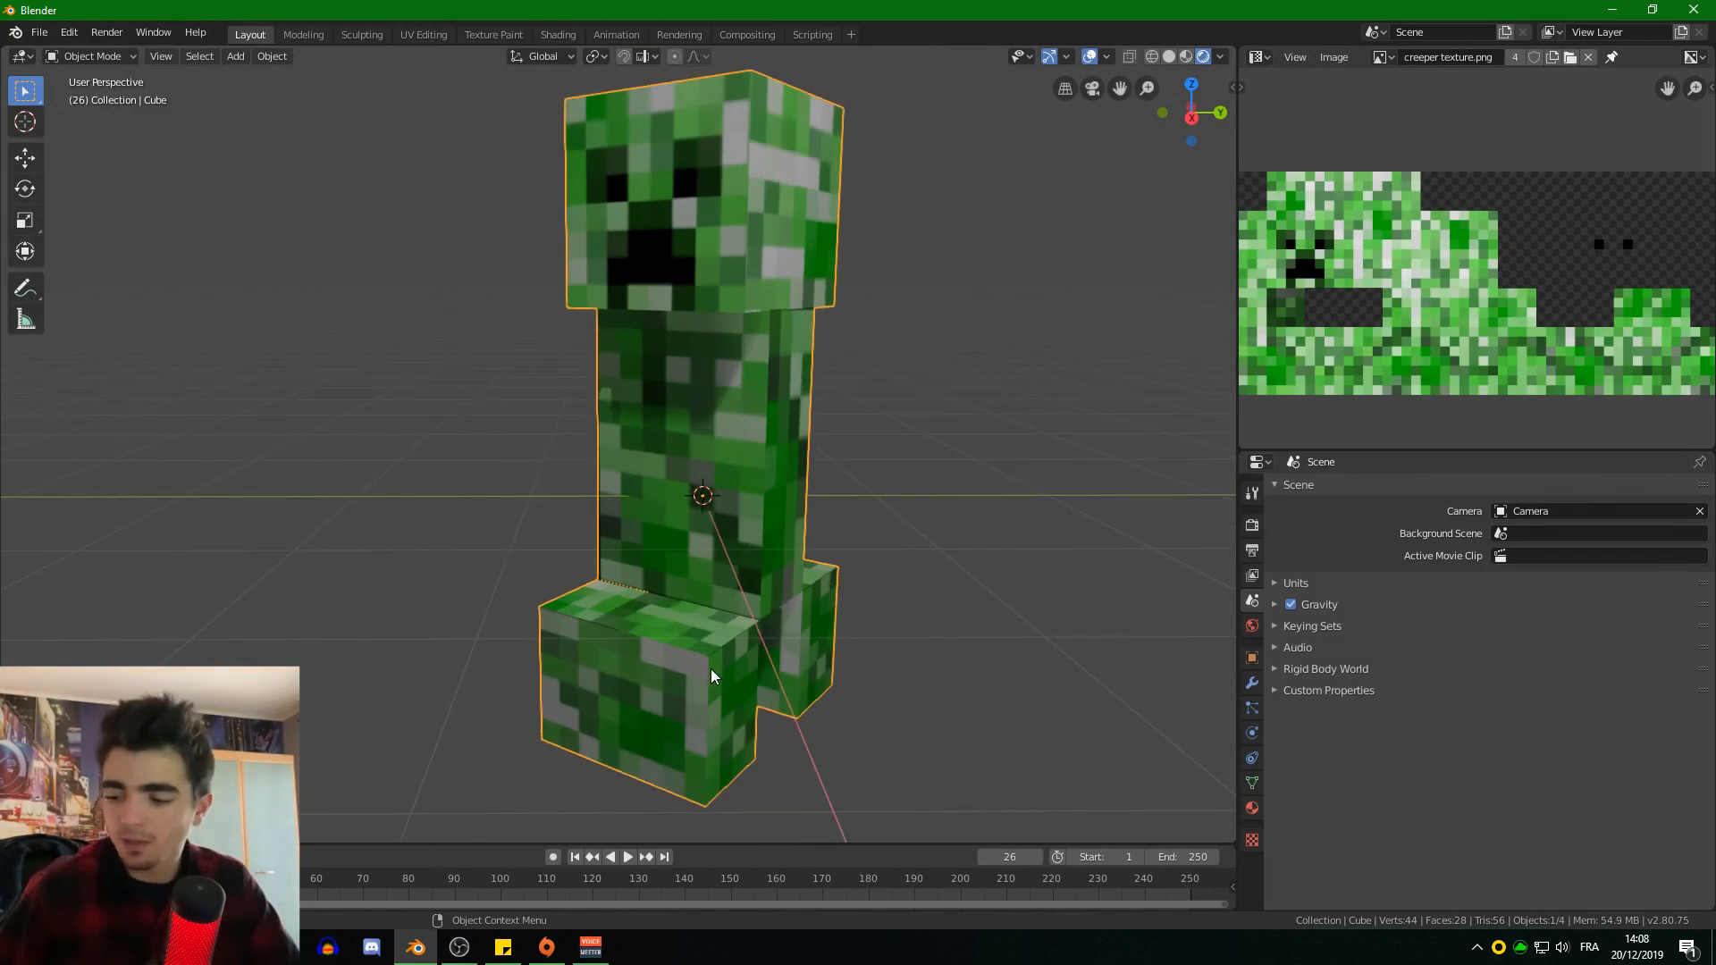
scroll(790, 614, "down", 2)
scroll(828, 667, "up", 2)
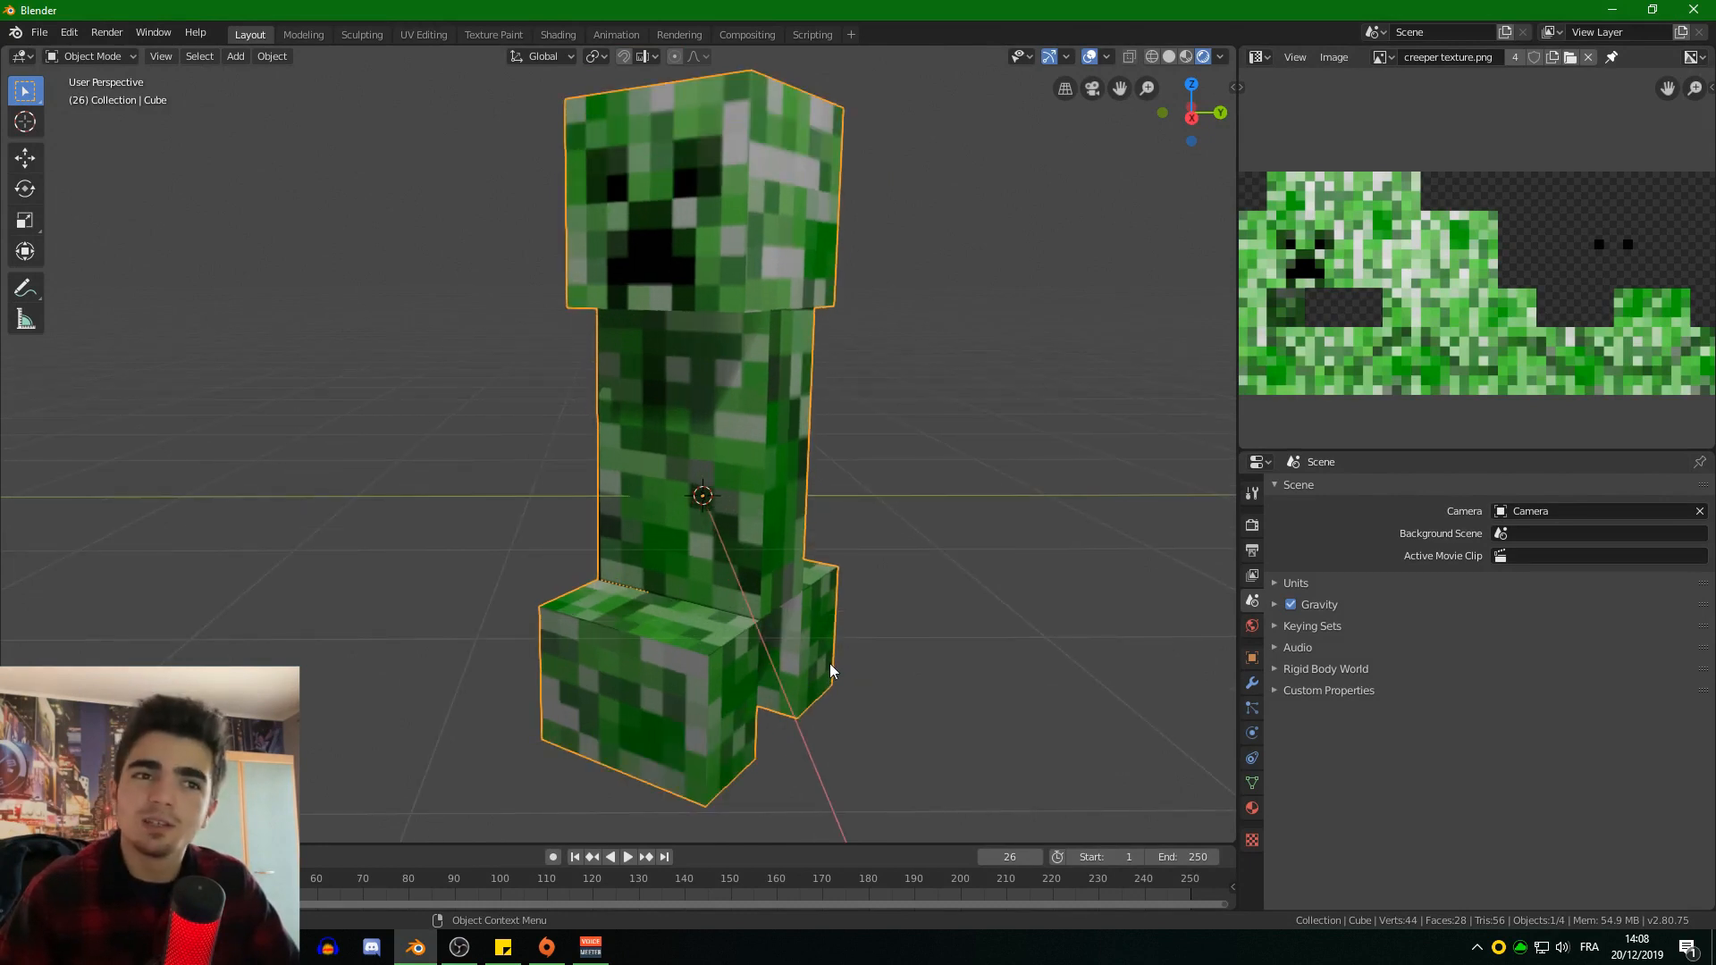
scroll(829, 663, "down", 1)
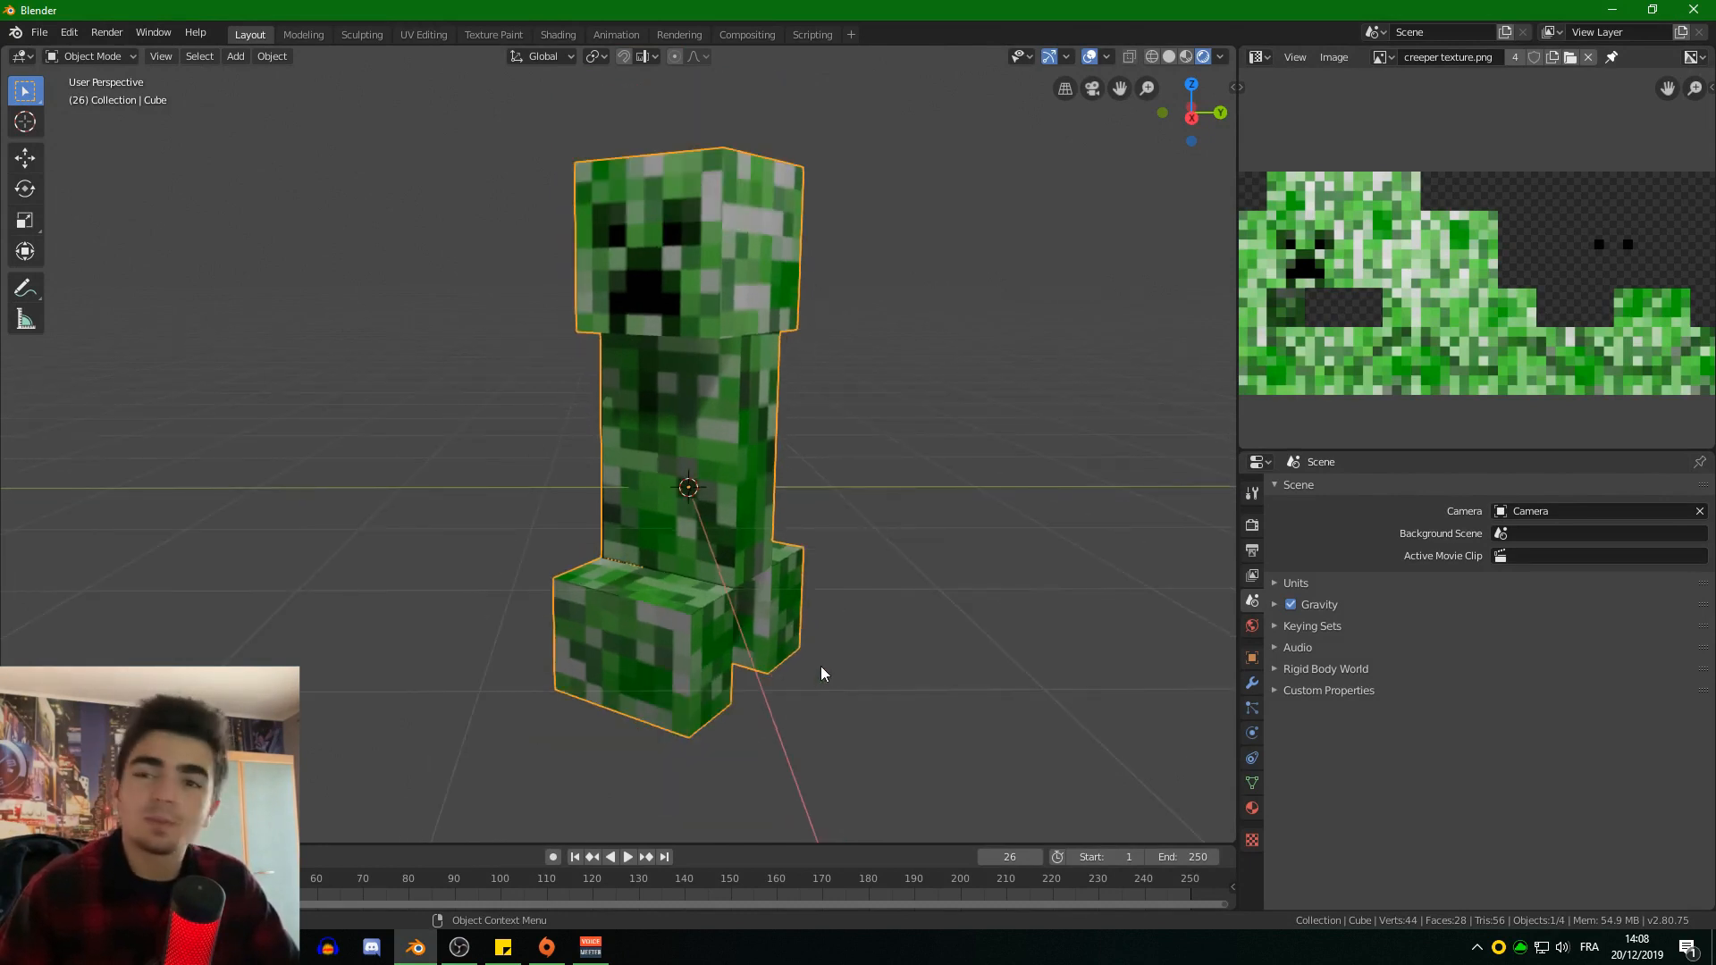